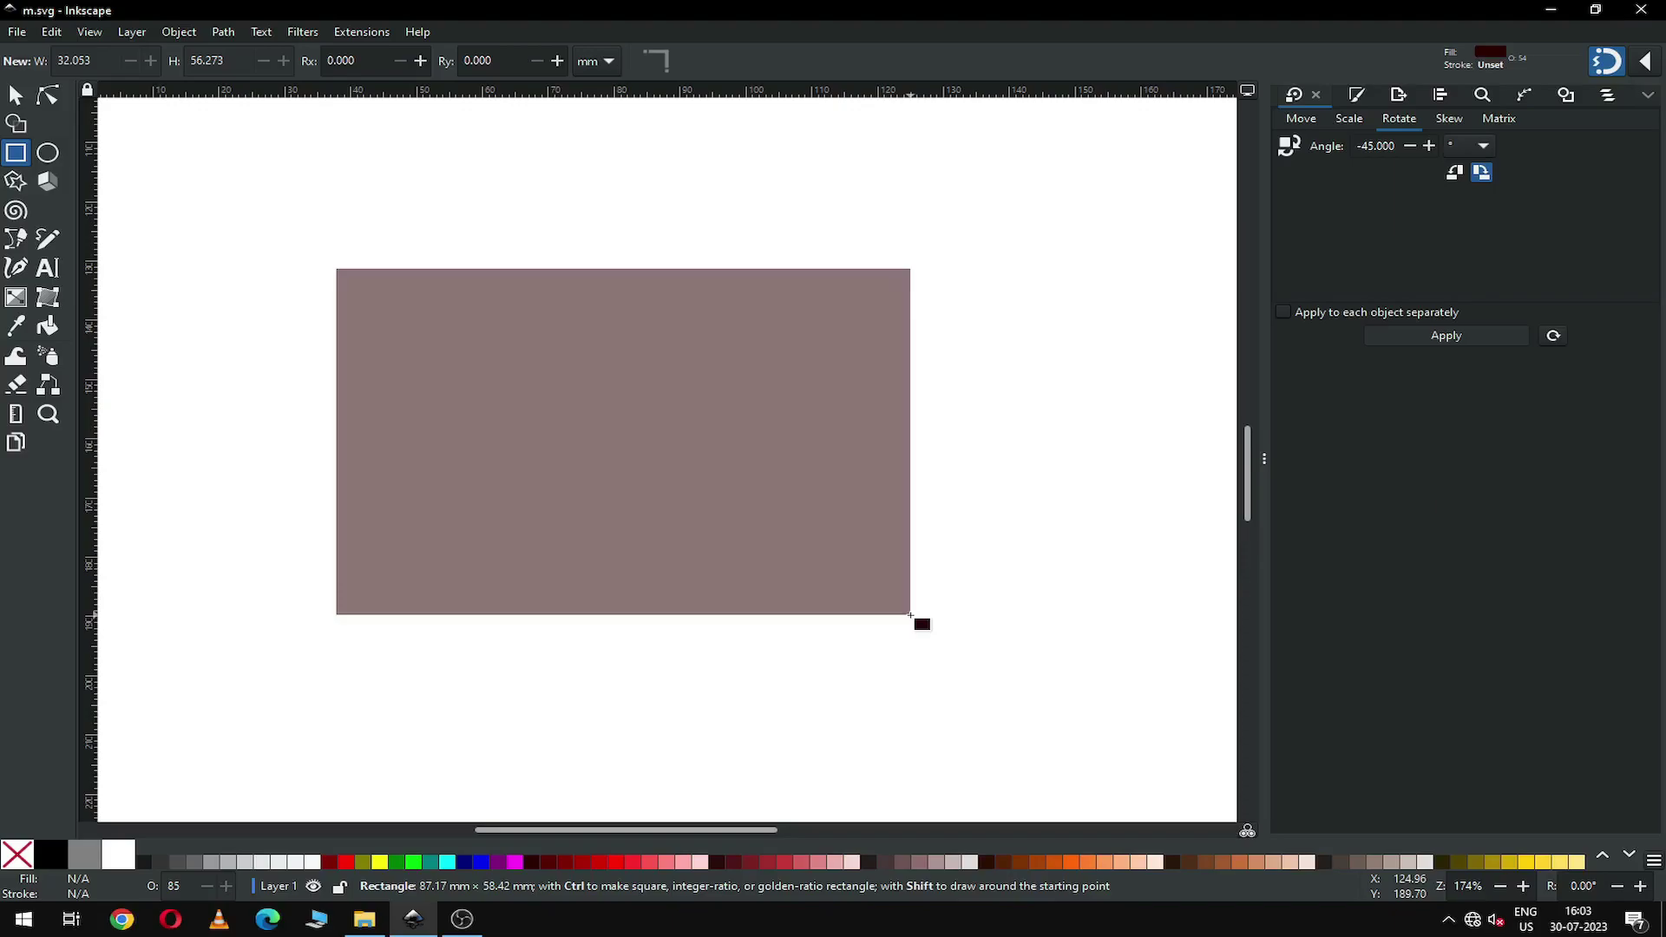
Step: Draw a rectangle on the blank canvas and size it to 20 mm wide and 40 mm high
{"action": "left_click_drag", "start_coordinate": [910, 615], "coordinate": [910, 615]}
{"action": "key", "text": "s"}
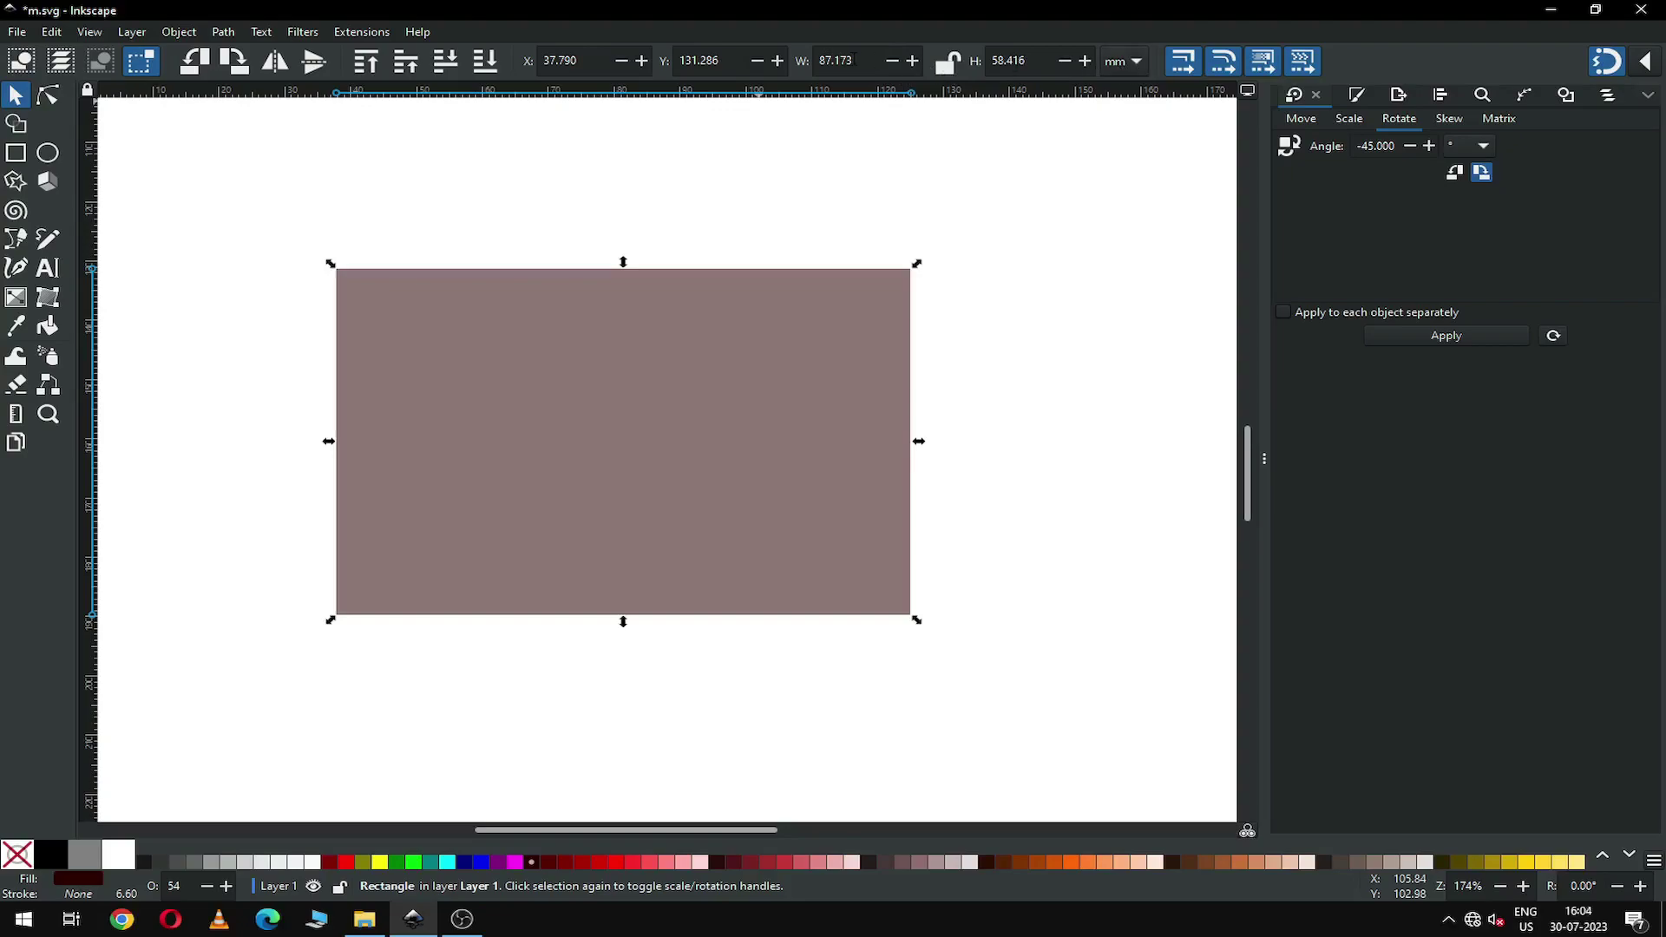
{"action": "key", "text": "ctrl+a"}
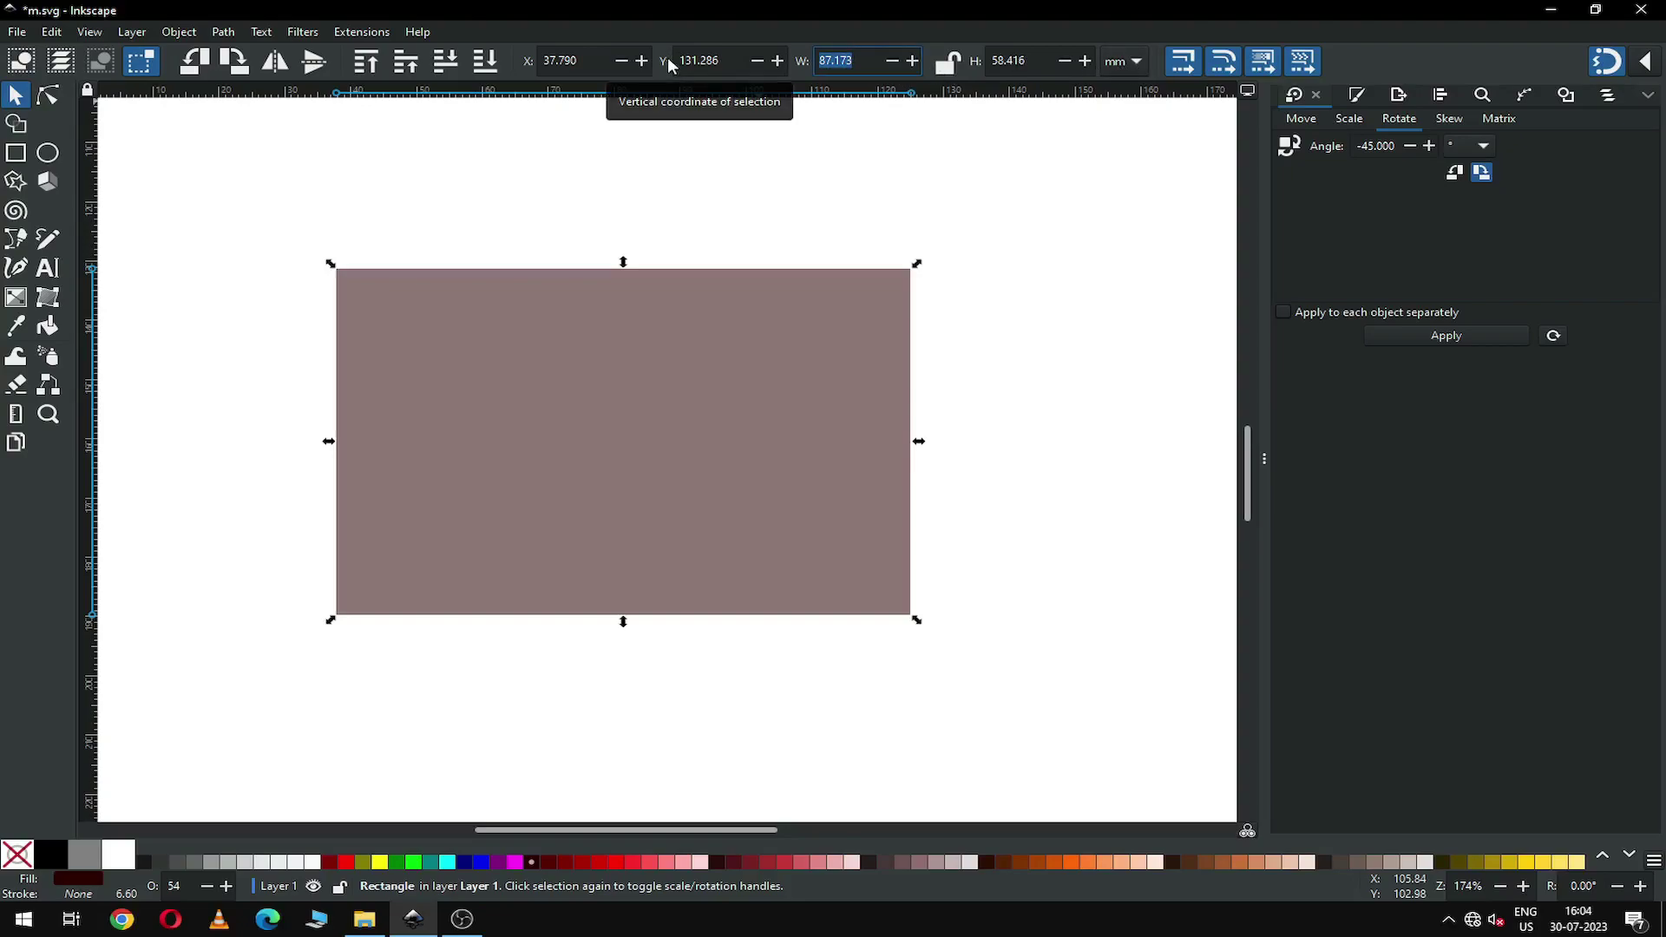
{"action": "type", "text": "20"}
{"action": "key", "text": "Return"}
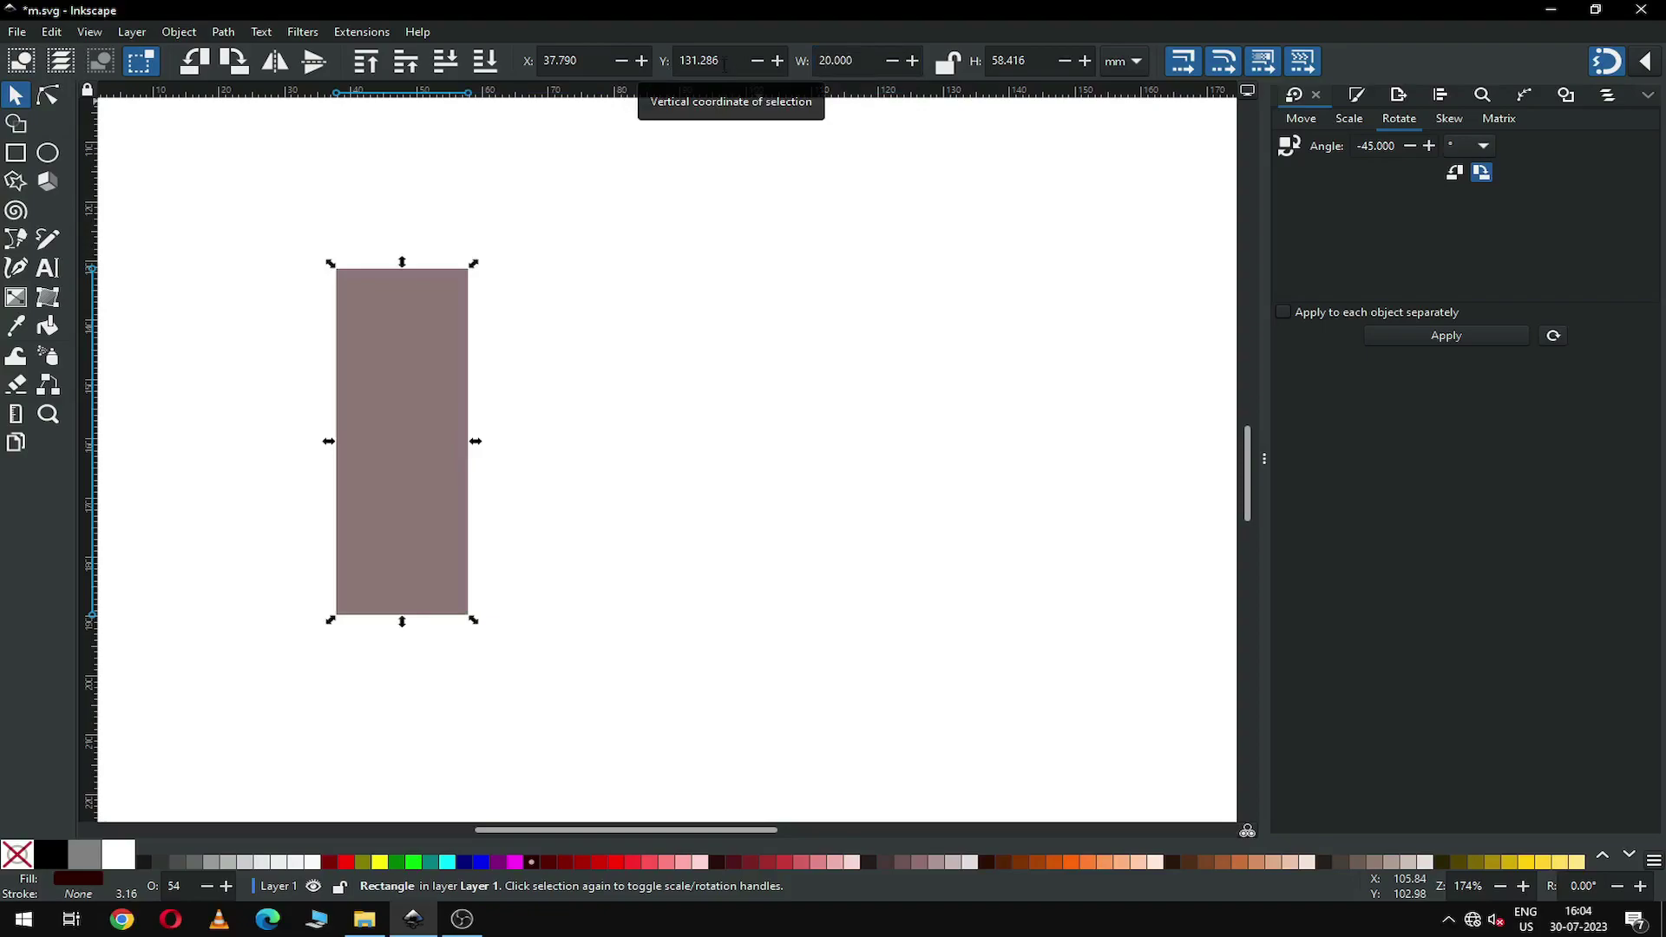
{"action": "left_click", "coordinate": [694, 60]}
{"action": "left_click", "coordinate": [1036, 60]}
{"action": "type", "text": "4"}
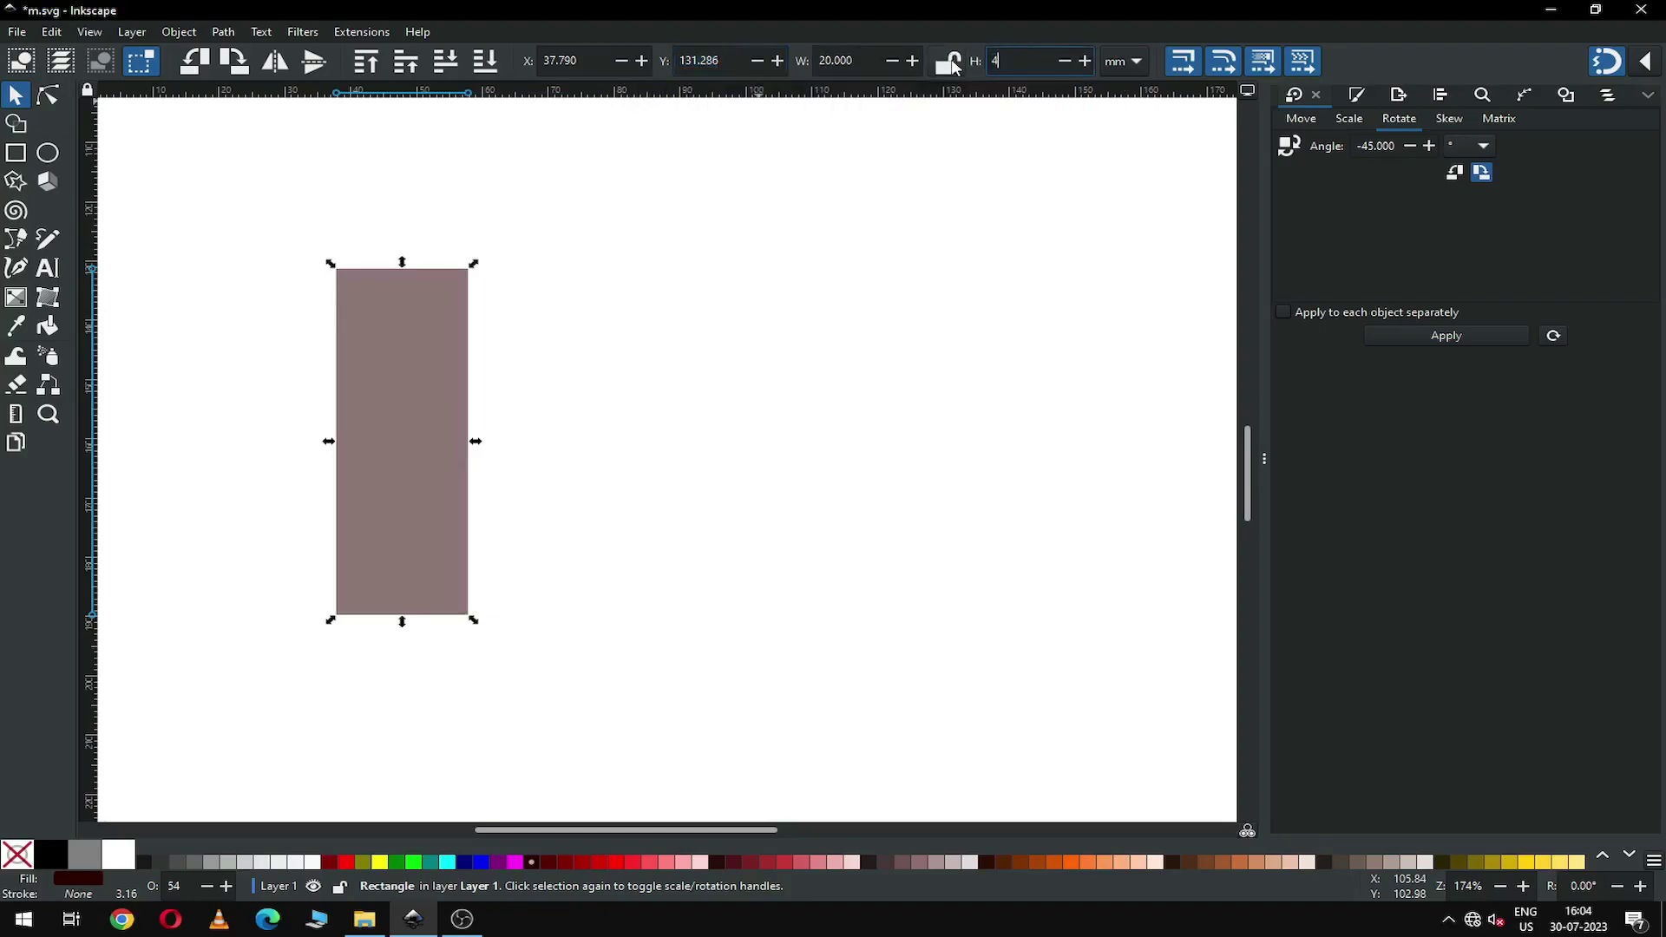
{"action": "type", "text": "0"}
{"action": "key", "text": "Return"}
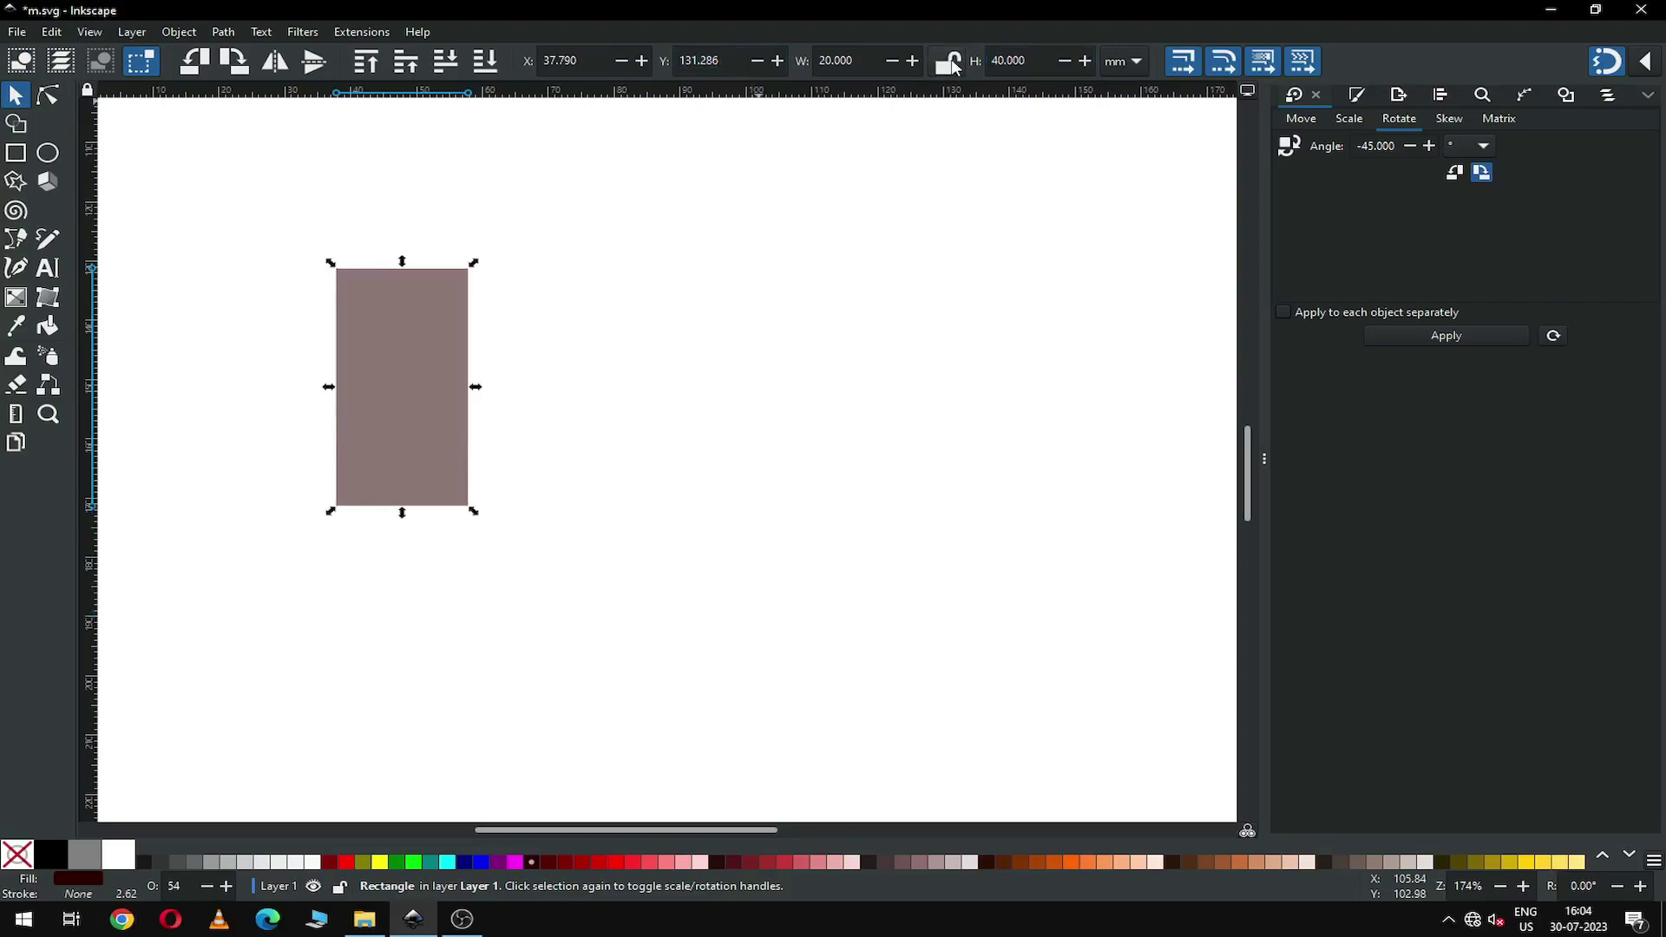
{"action": "left_click", "coordinate": [573, 379]}
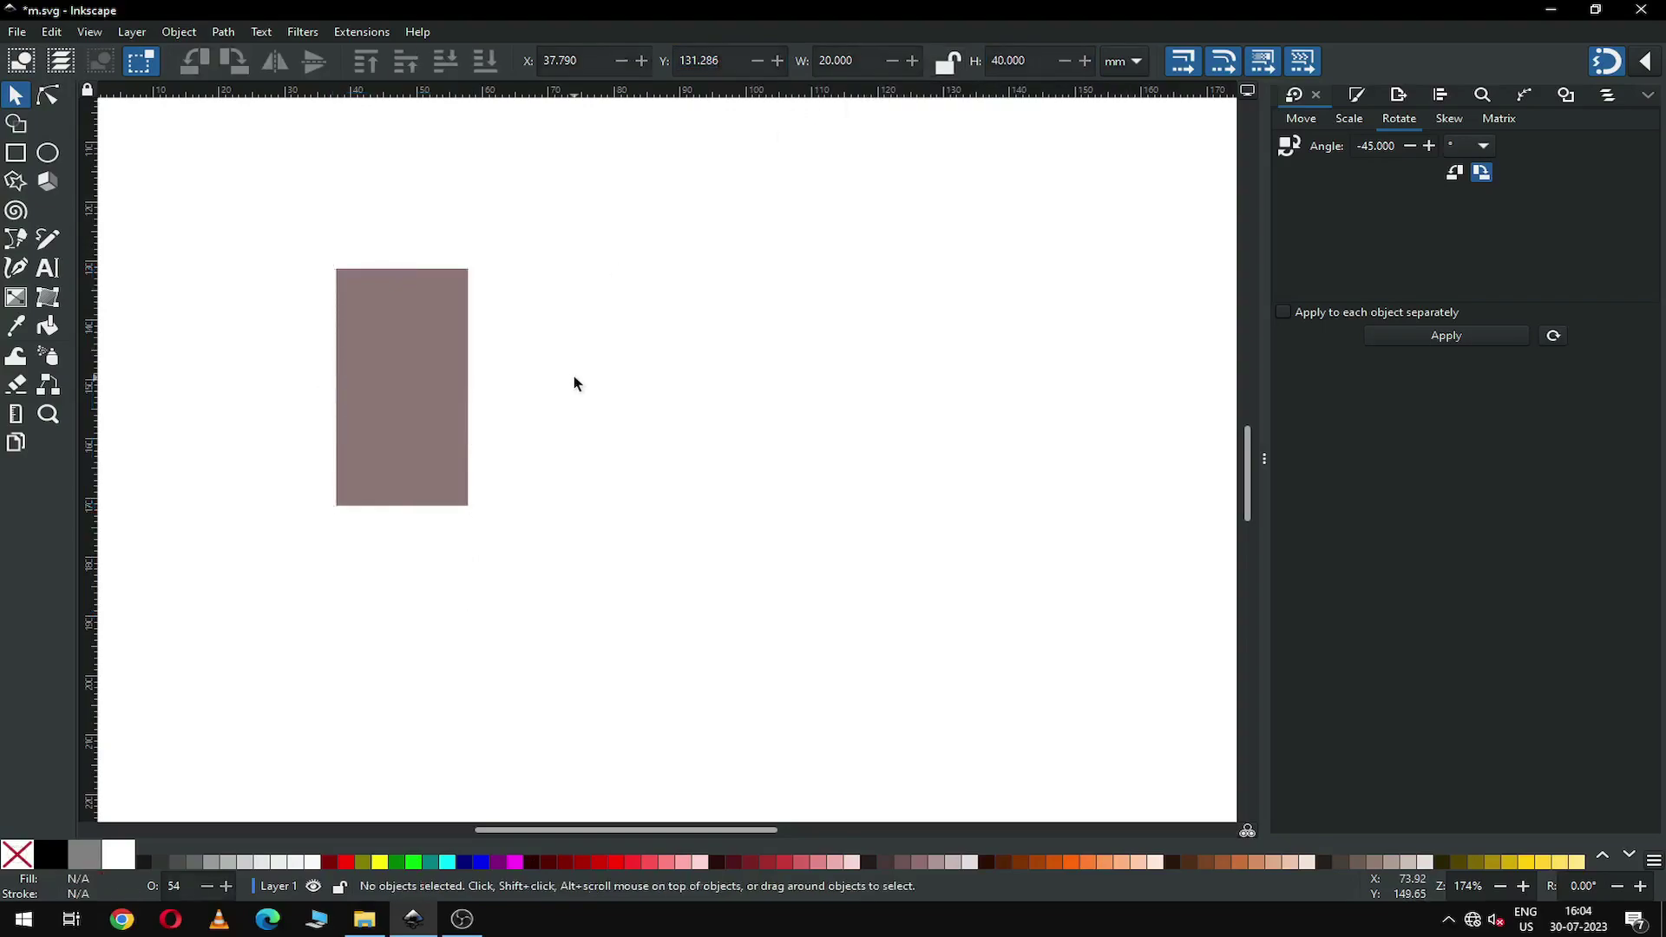
Step: Duplicate the rectangle twice and space the copies horizontally in a row beside the original
{"action": "left_click", "coordinate": [399, 352]}
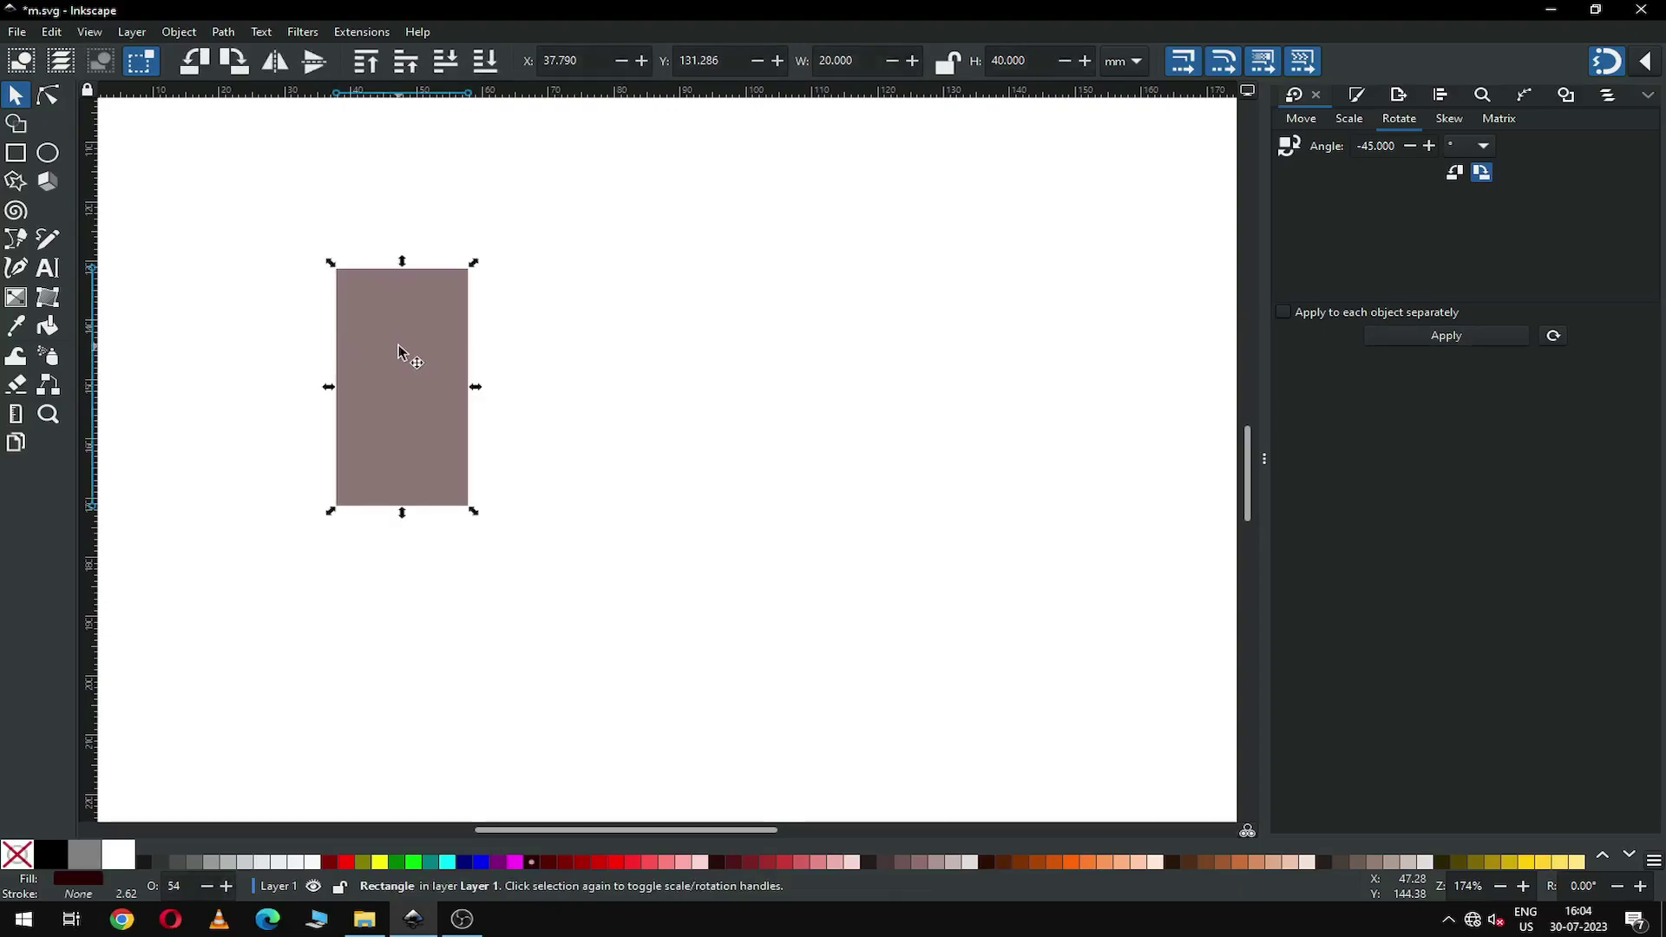
{"action": "right_click", "coordinate": [399, 349]}
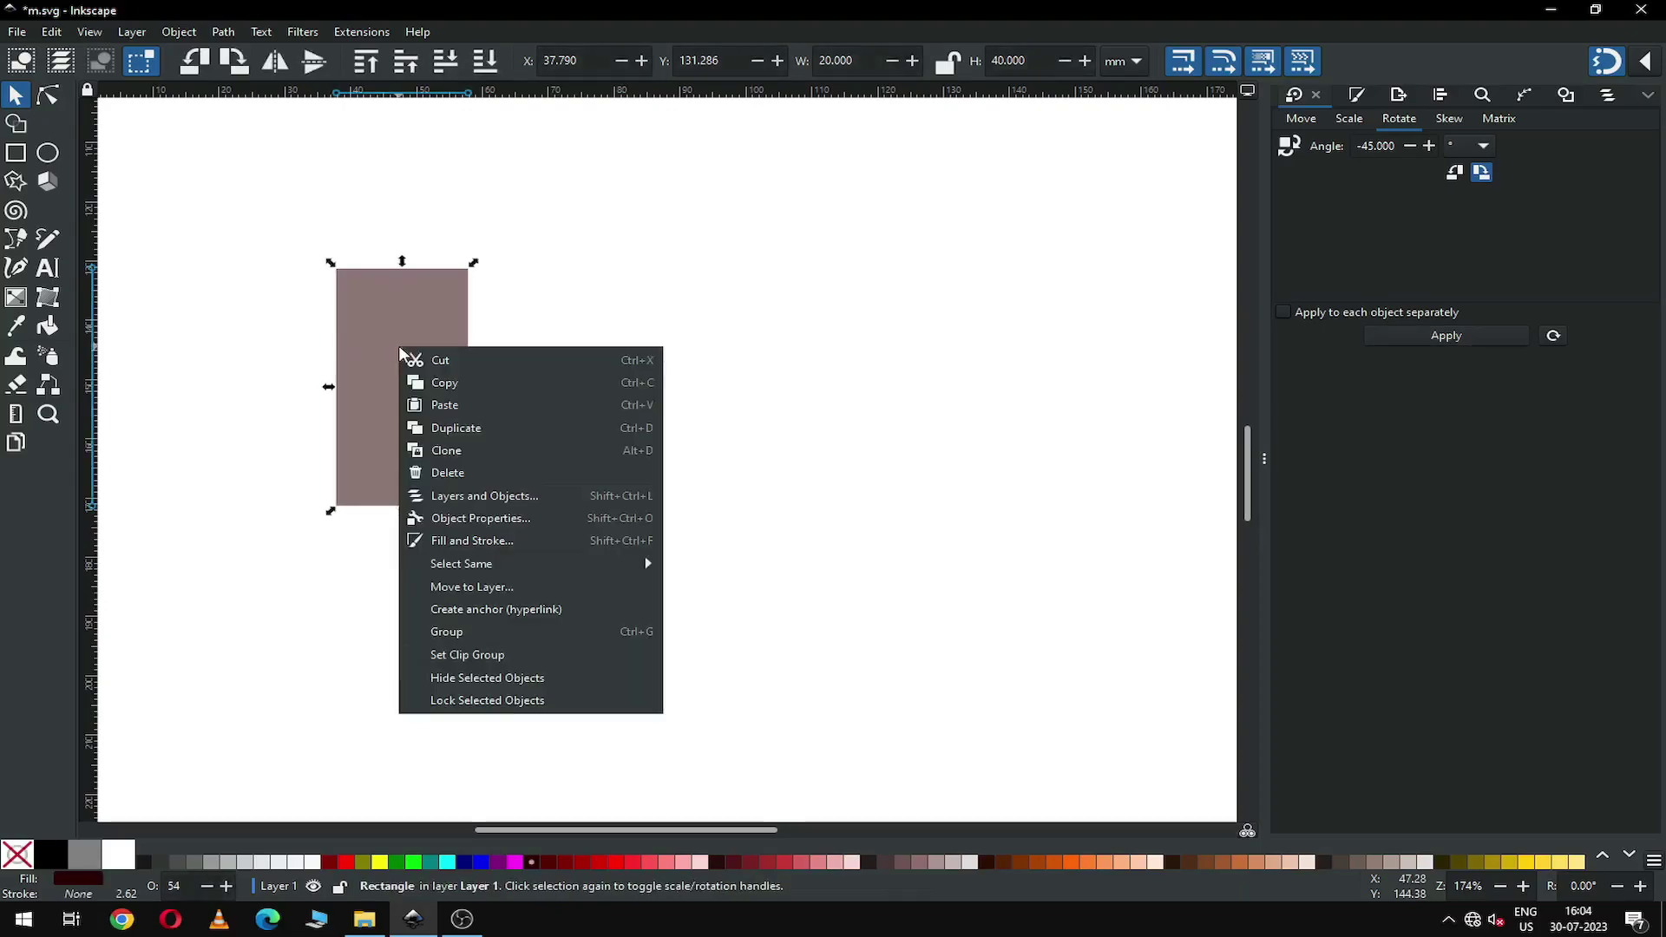
{"action": "left_click", "coordinate": [467, 429]}
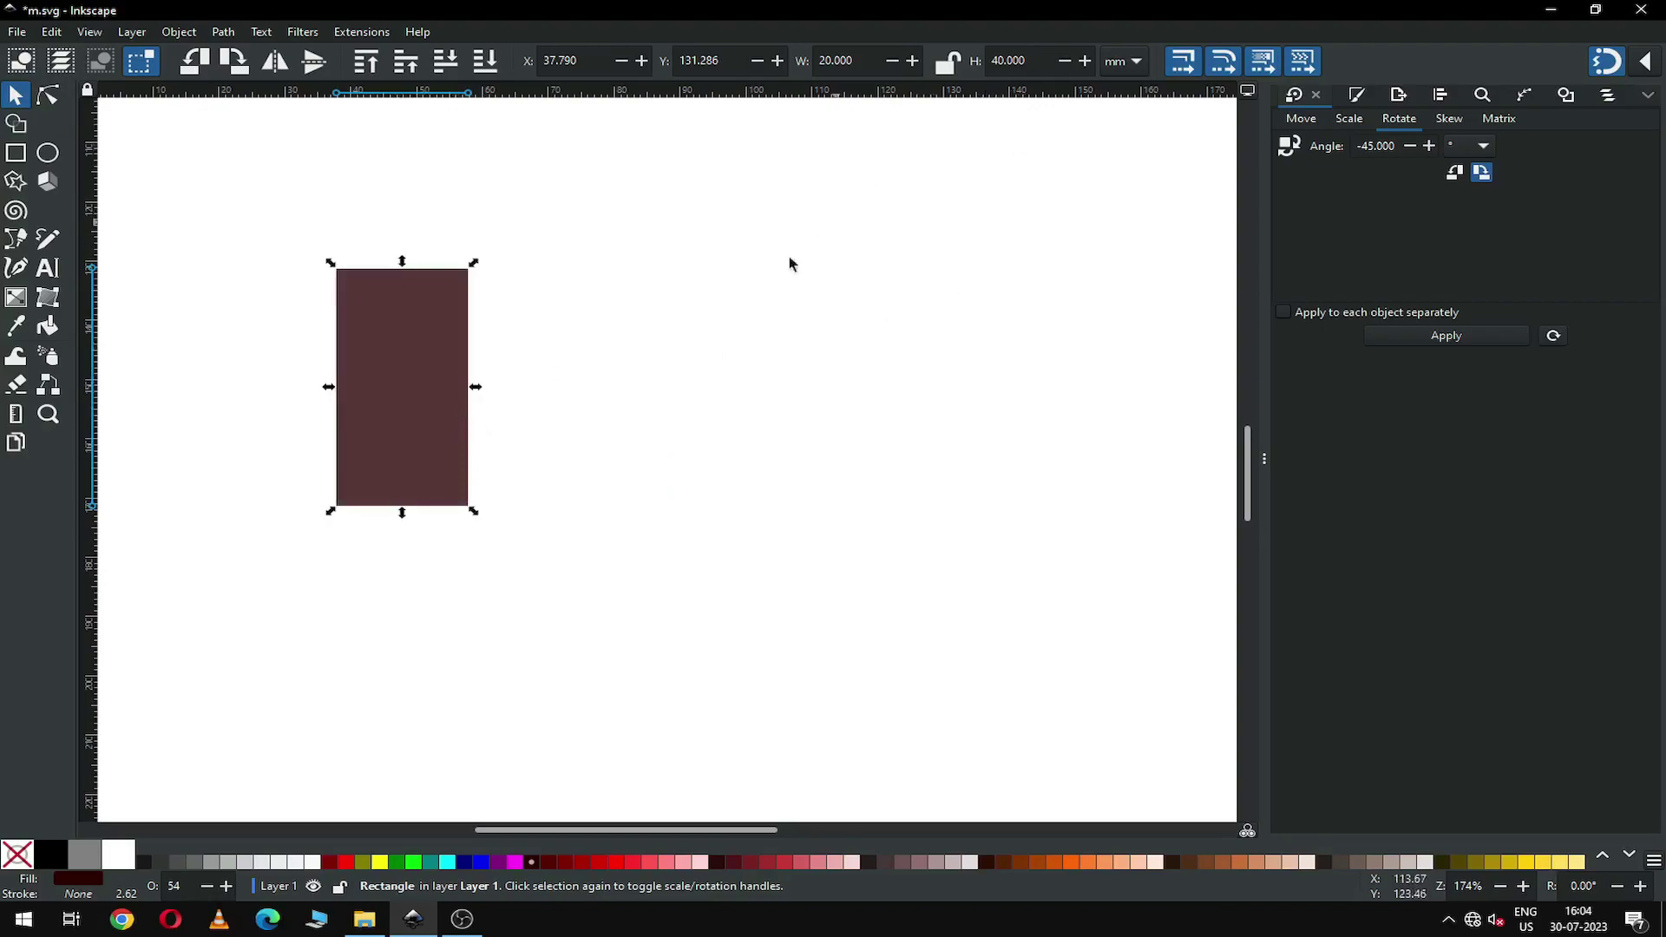
{"action": "left_click_drag", "start_coordinate": [427, 365], "coordinate": [613, 365]}
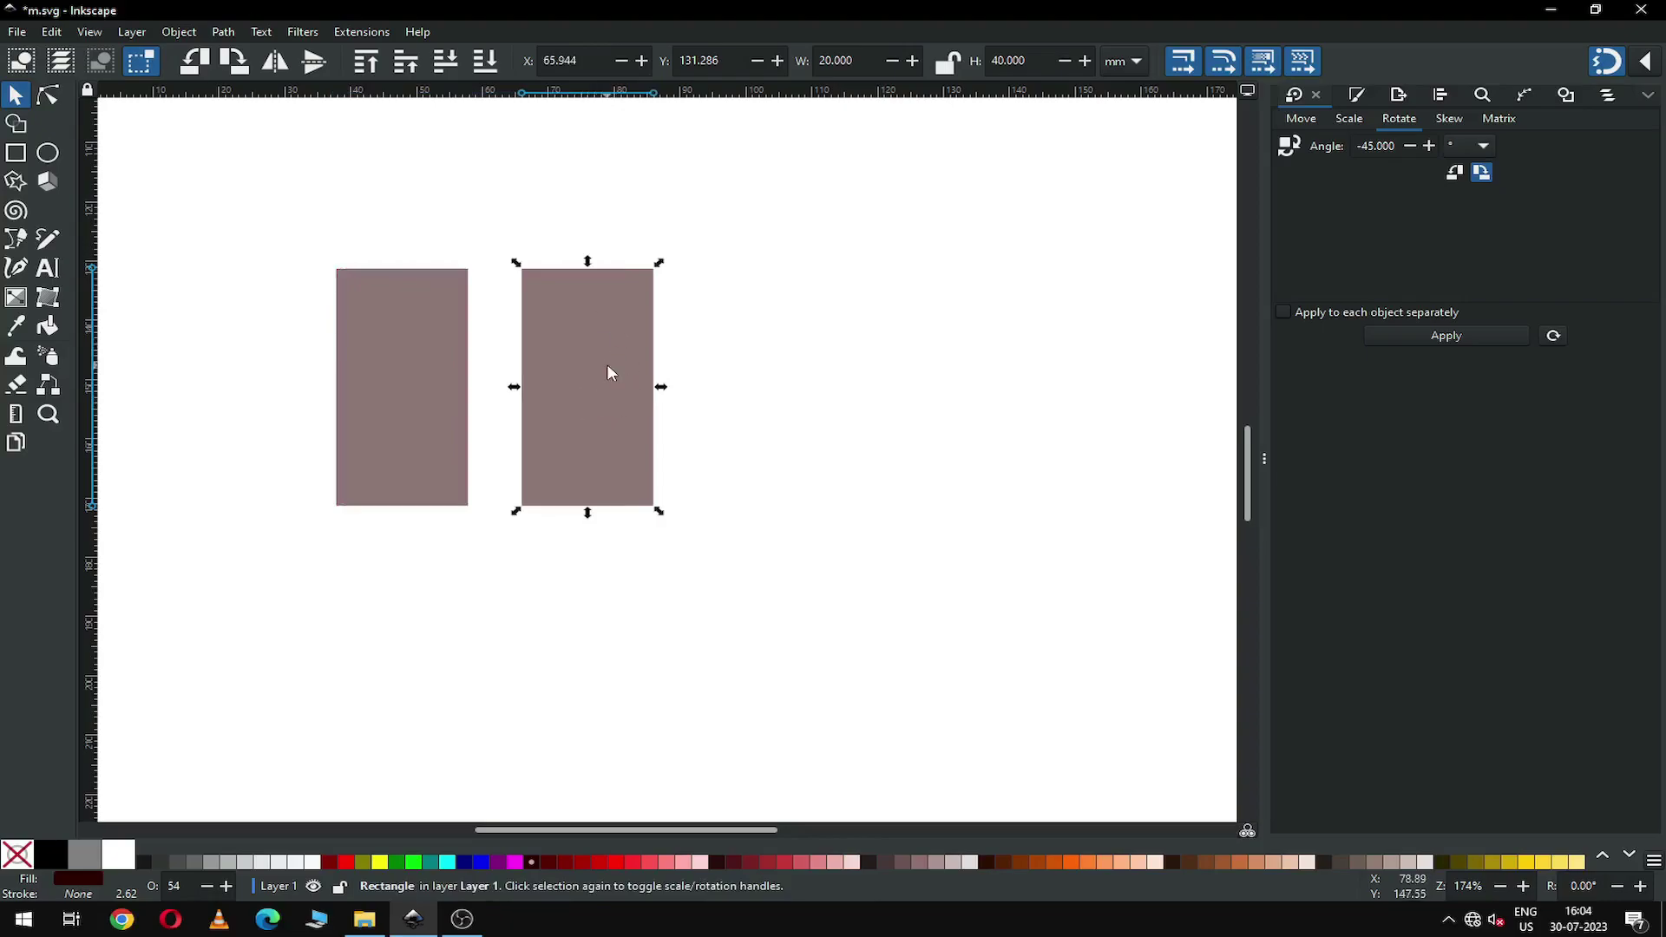
{"action": "right_click", "coordinate": [610, 367]}
{"action": "left_click", "coordinate": [663, 446]}
{"action": "left_click_drag", "start_coordinate": [617, 409], "coordinate": [799, 405]}
{"action": "left_click", "coordinate": [720, 572]}
Step: Fill the middle rectangle with Green (#008000) and the rightmost rectangle with dark red
{"action": "left_click", "coordinate": [601, 429]}
{"action": "left_click", "coordinate": [397, 861]}
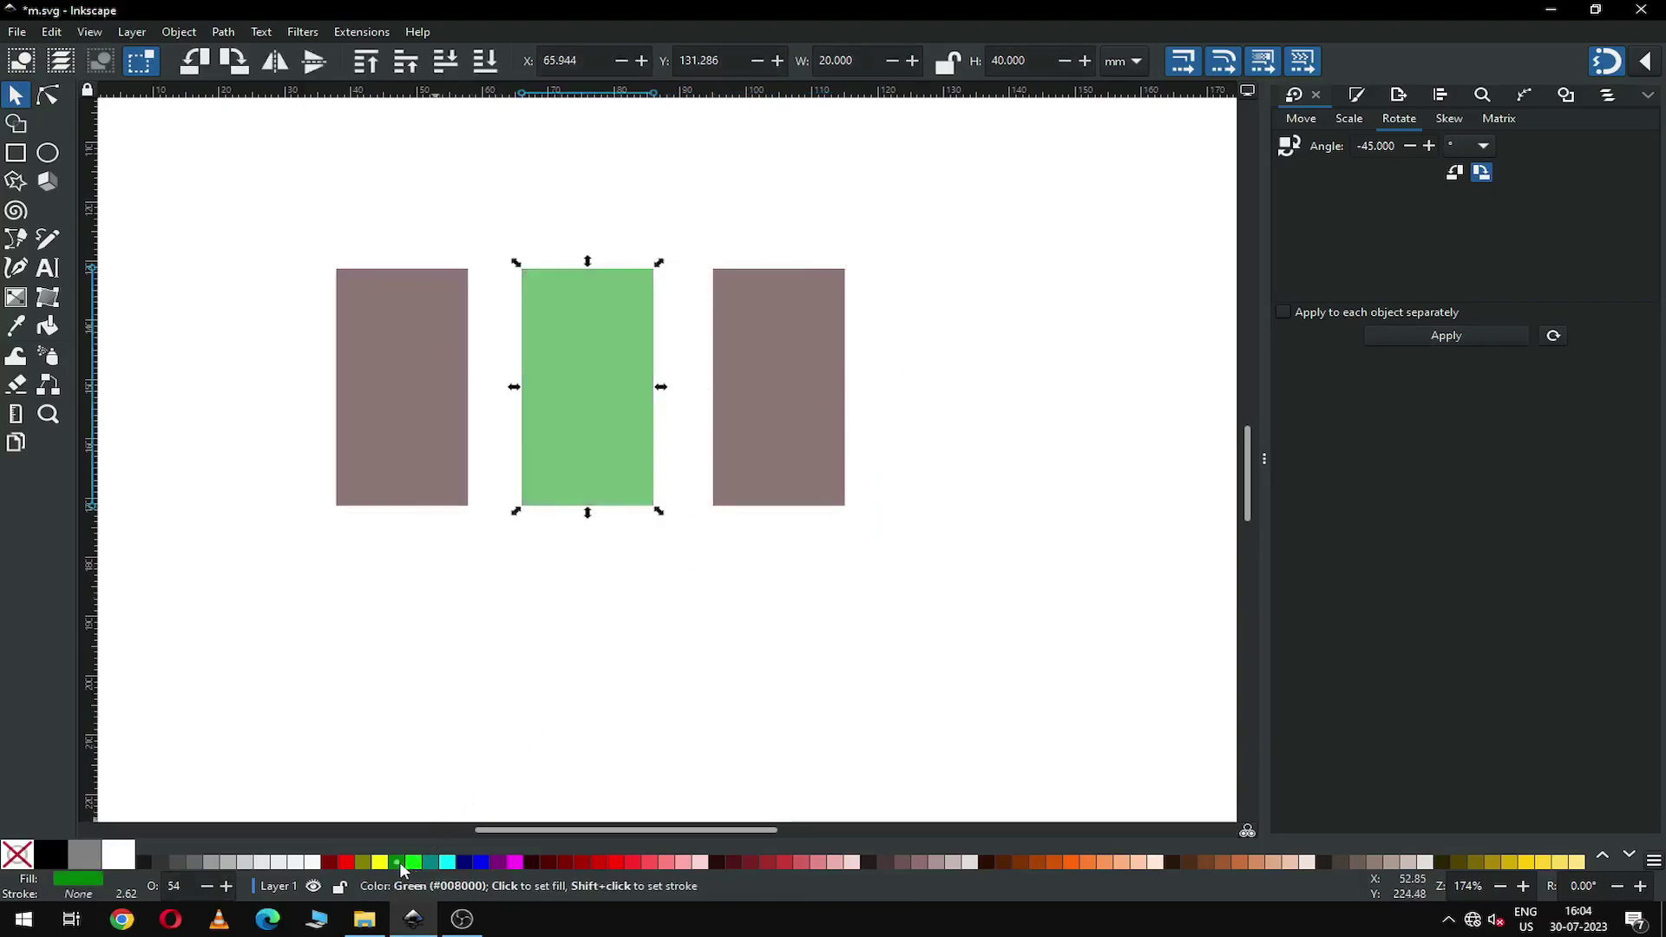
{"action": "left_click", "coordinate": [775, 460]}
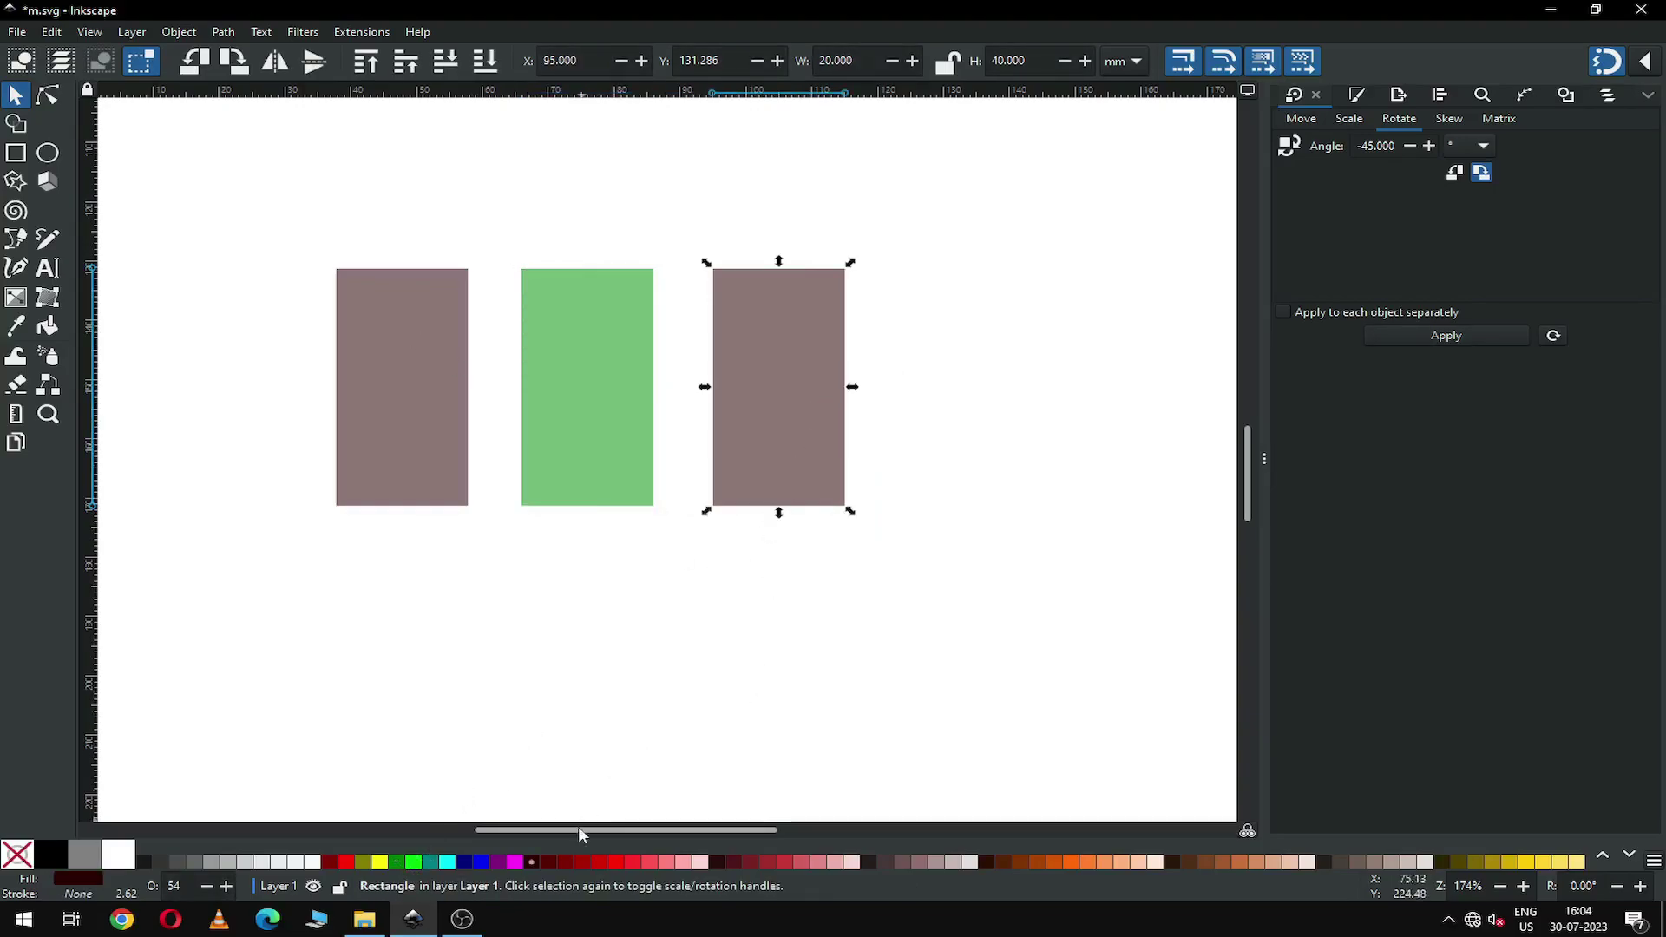
{"action": "left_click", "coordinate": [580, 858]}
{"action": "left_click", "coordinate": [670, 570]}
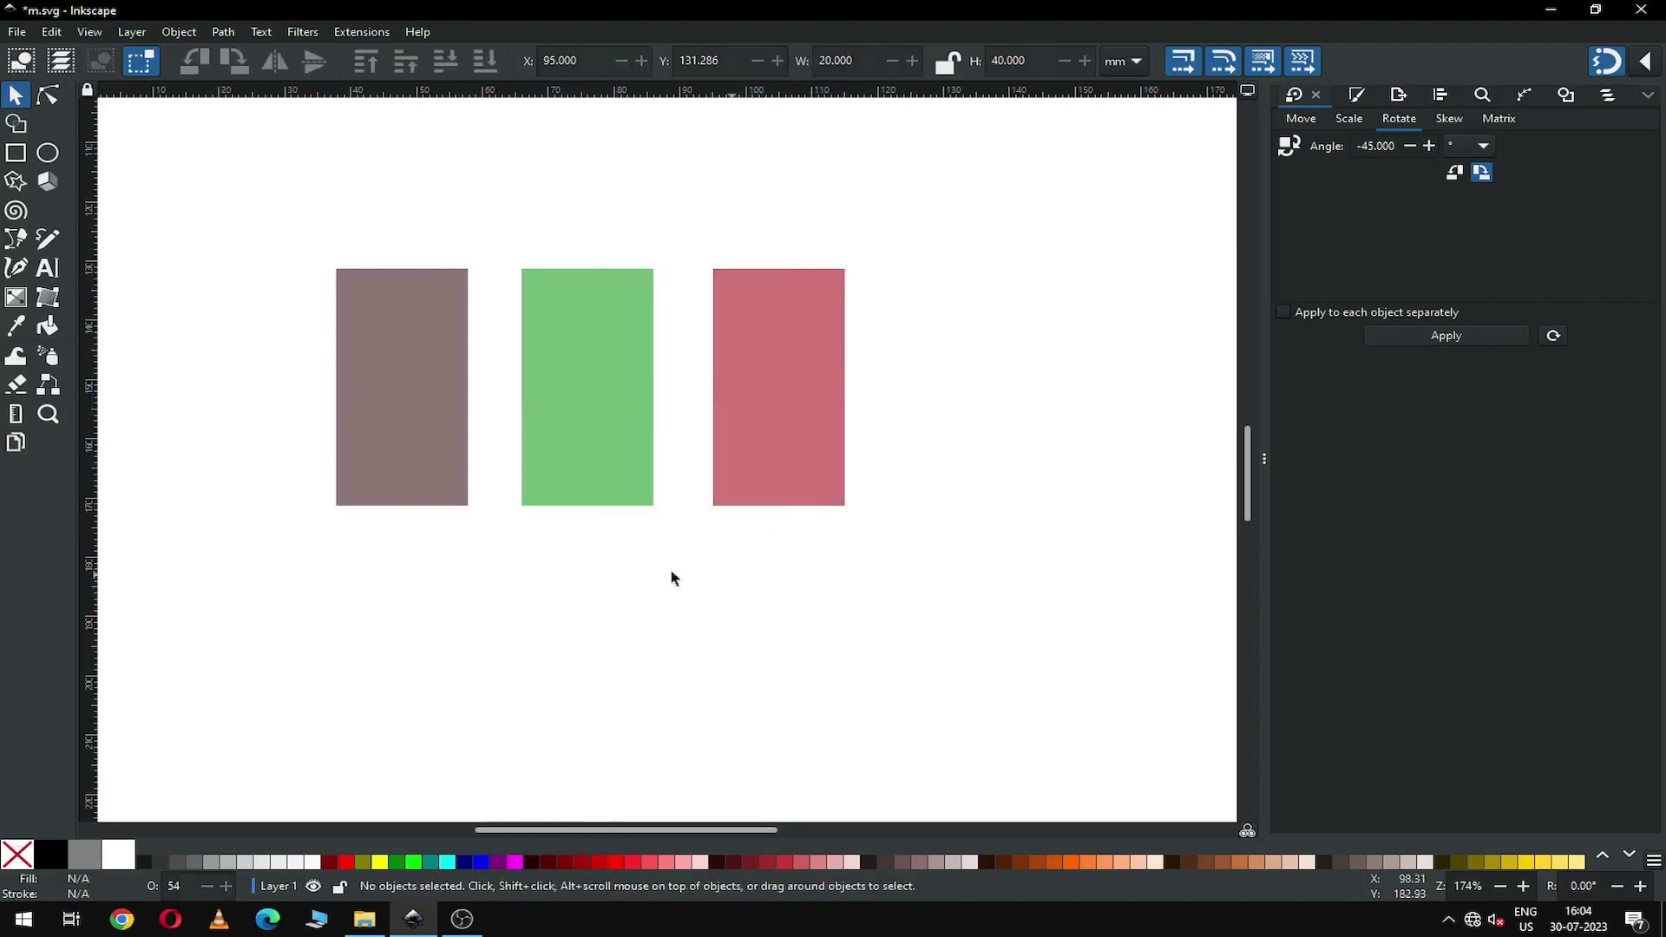
Step: Set the opacity of all three rectangles to 50%
{"action": "left_click_drag", "start_coordinate": [242, 194], "coordinate": [944, 559]}
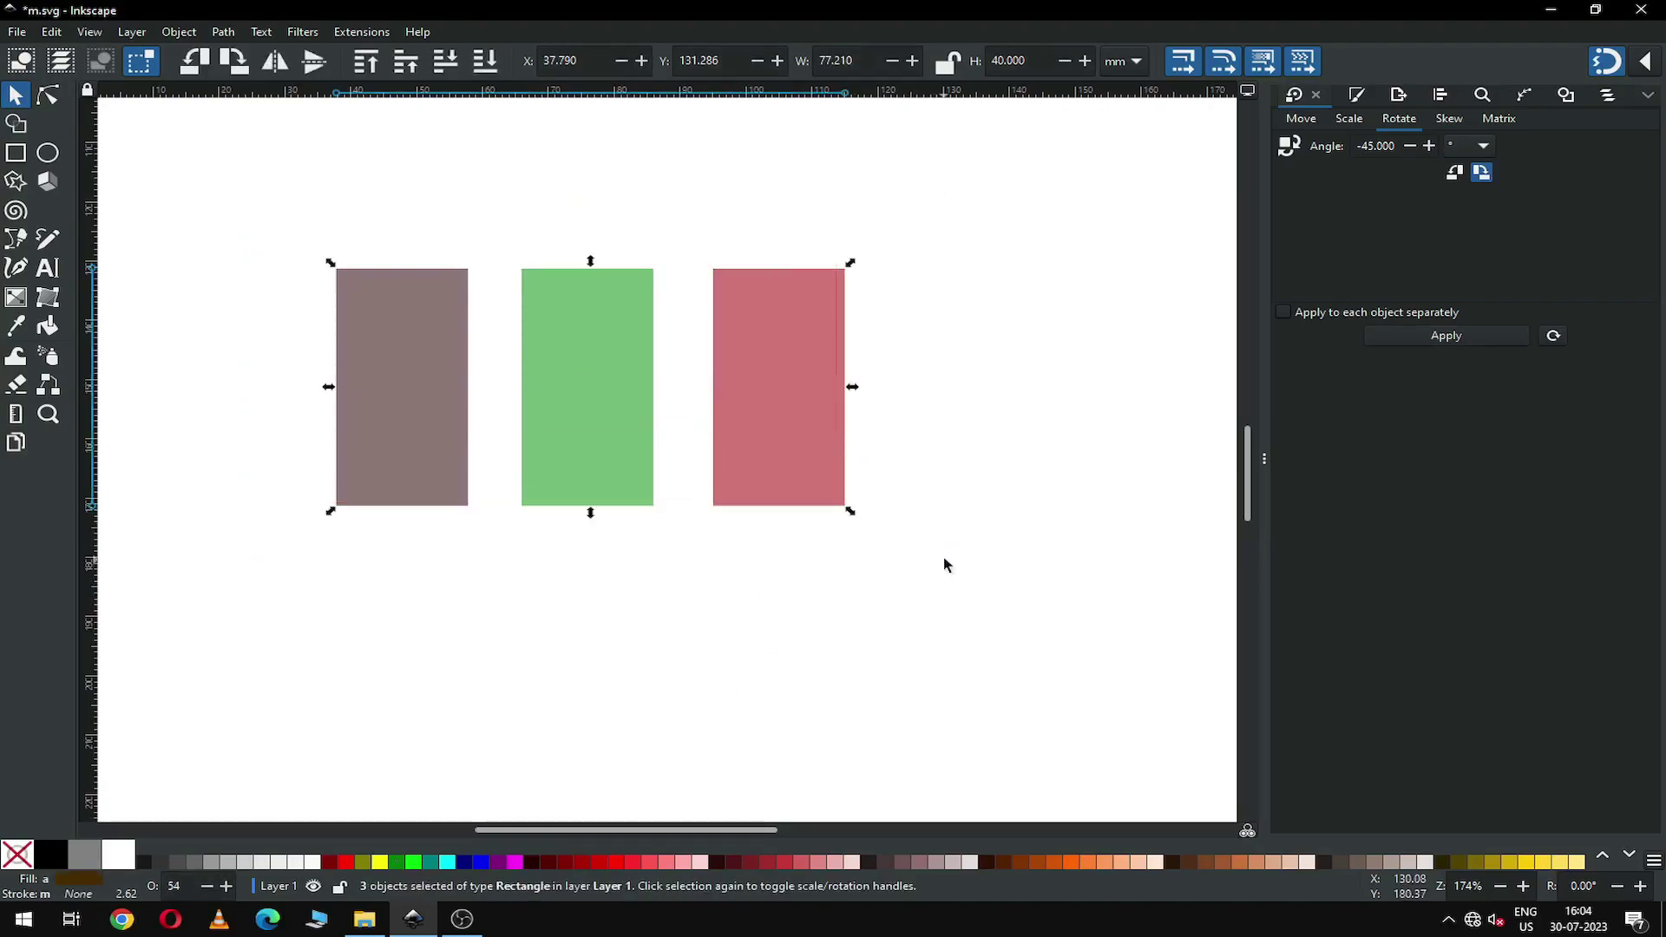
{"action": "left_click", "coordinate": [1399, 95]}
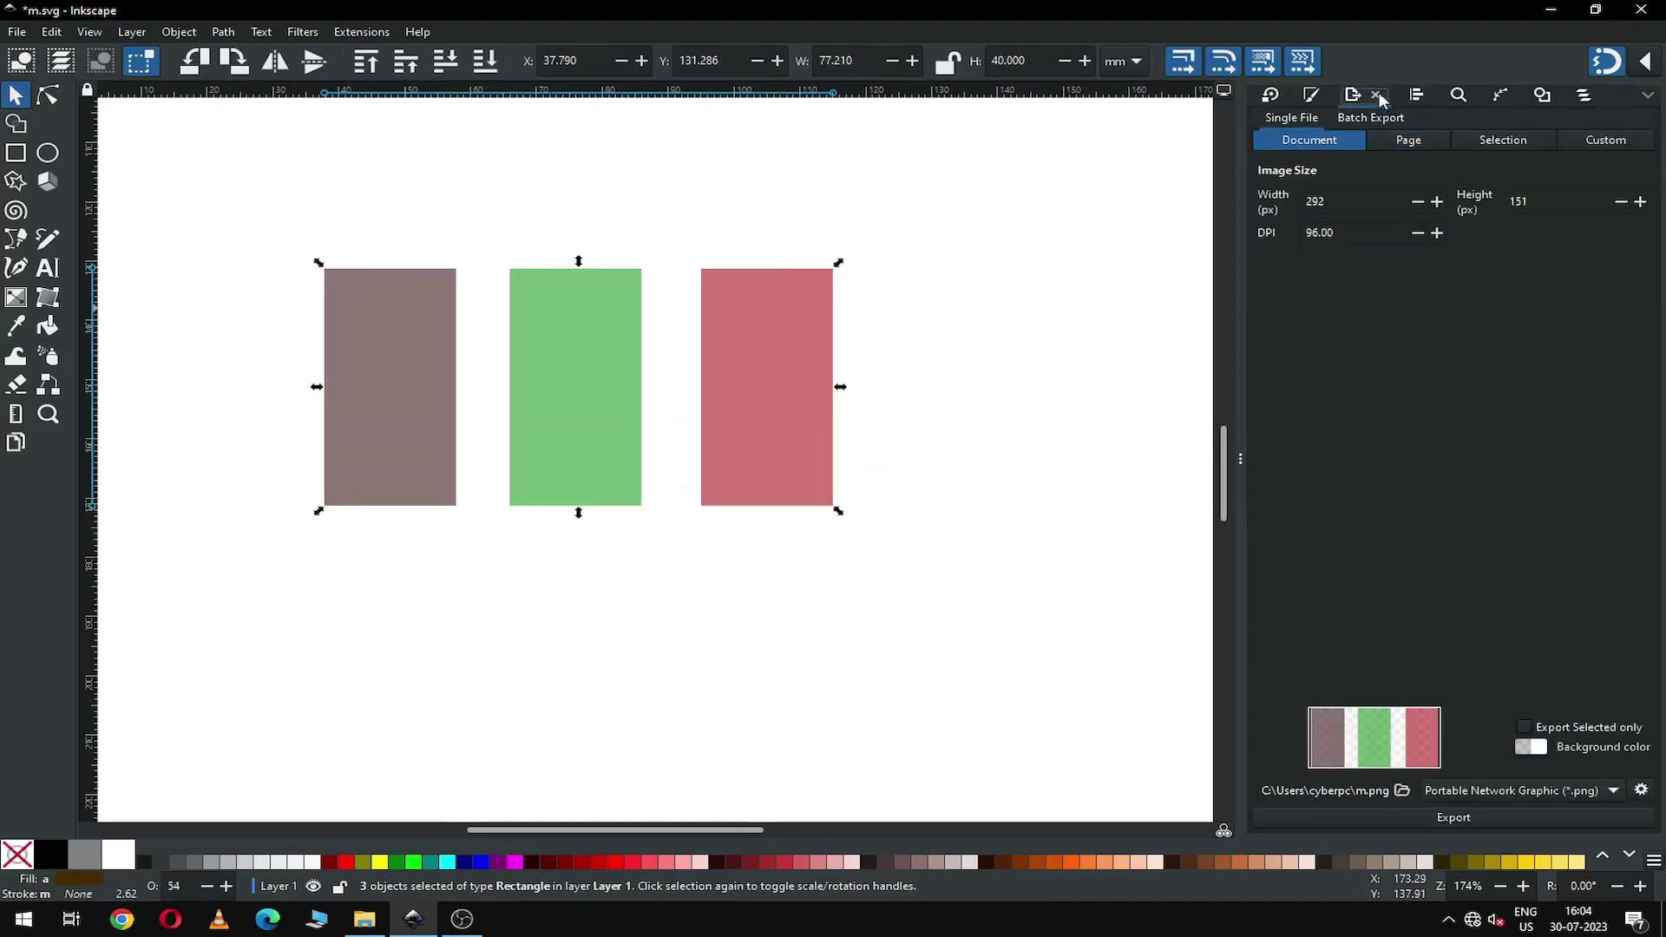
{"action": "left_click", "coordinate": [1309, 97]}
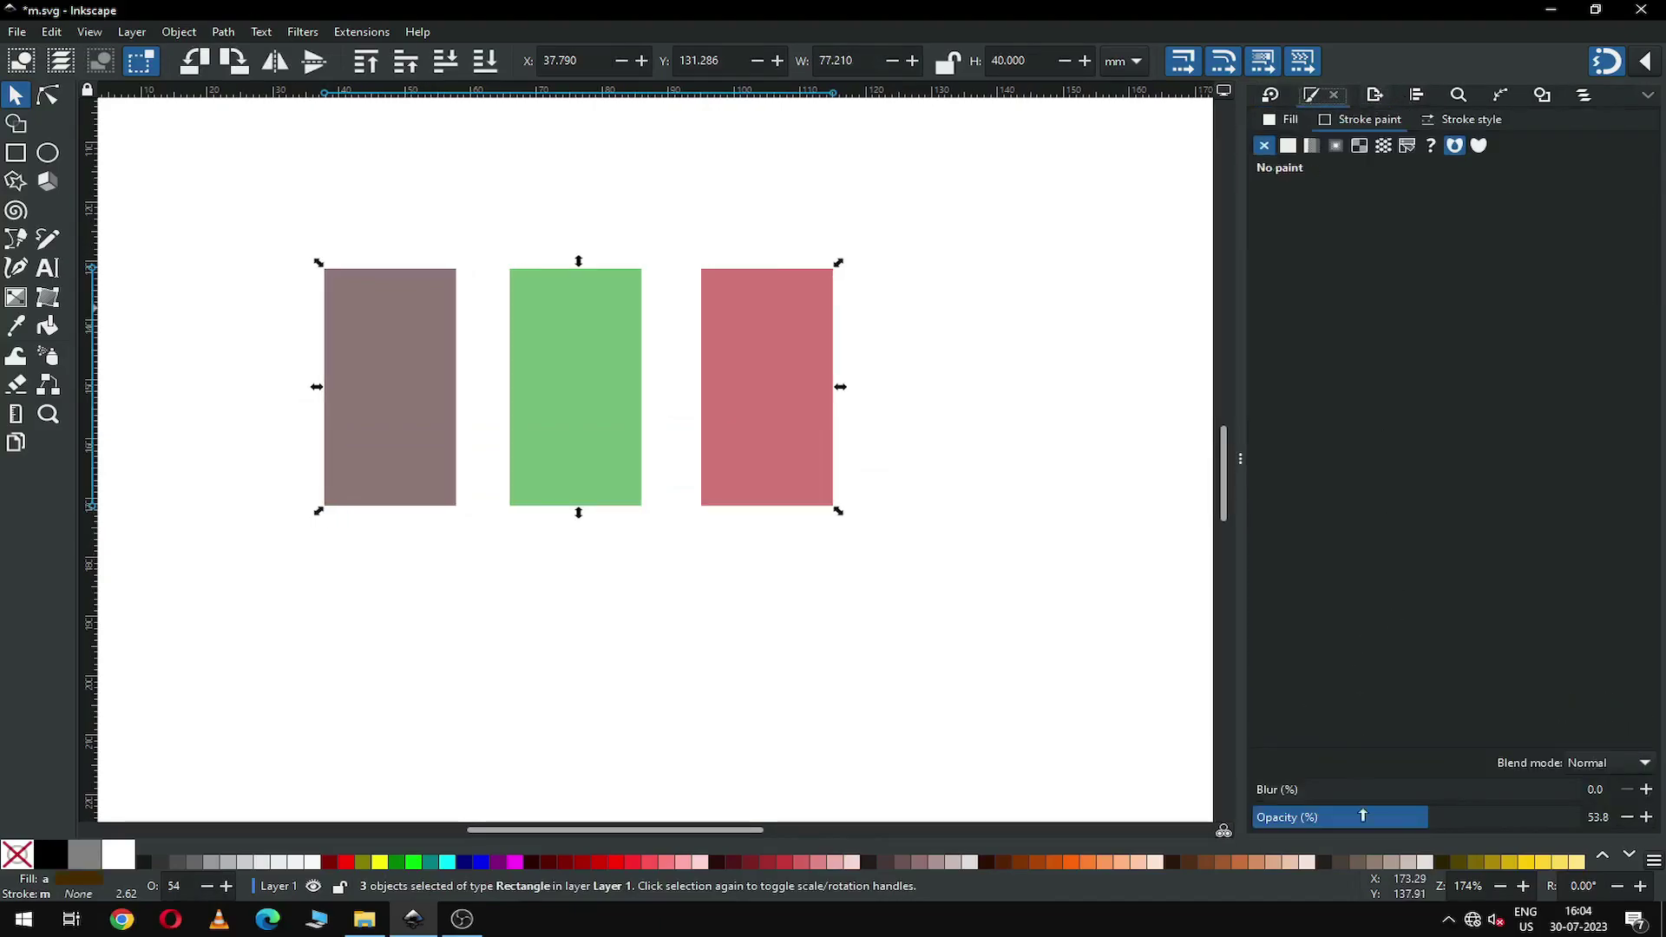
{"action": "left_click_drag", "start_coordinate": [1437, 819], "coordinate": [1582, 826]}
{"action": "key", "text": "Return"}
{"action": "left_click", "coordinate": [736, 561]}
Step: Set the height of the green and red rectangles to 20 mm each
{"action": "left_click", "coordinate": [588, 420]}
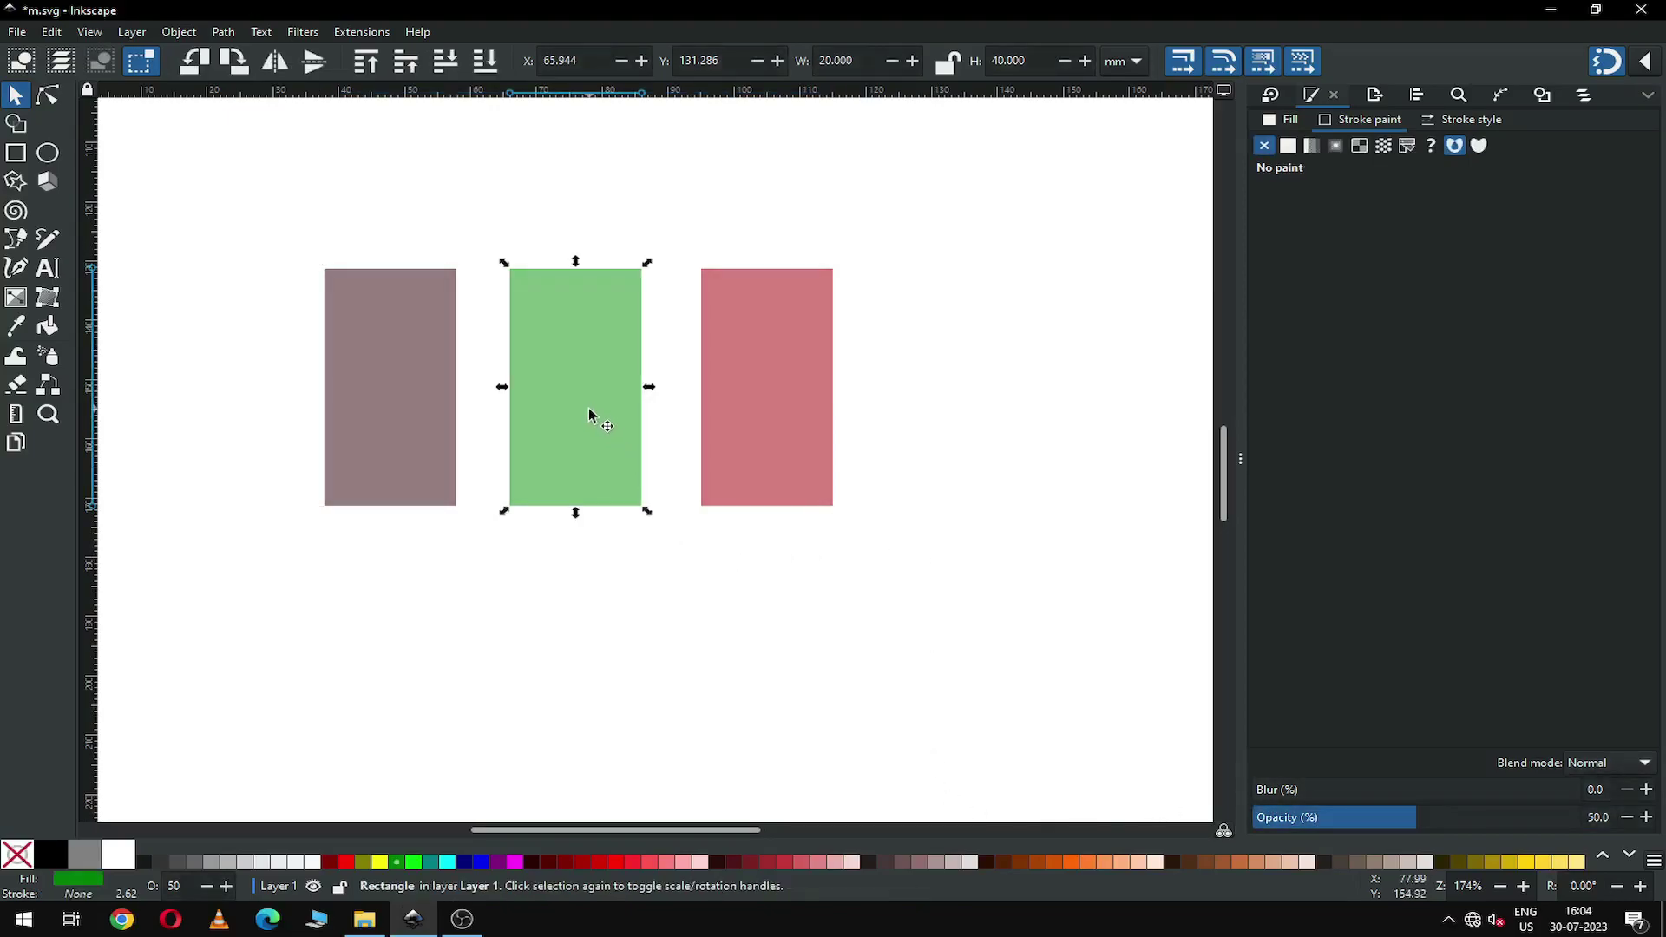
{"action": "triple_click", "coordinate": [1033, 61]}
{"action": "type", "text": "20"}
{"action": "key", "text": "Return"}
{"action": "left_click", "coordinate": [951, 298]}
{"action": "left_click", "coordinate": [790, 334]}
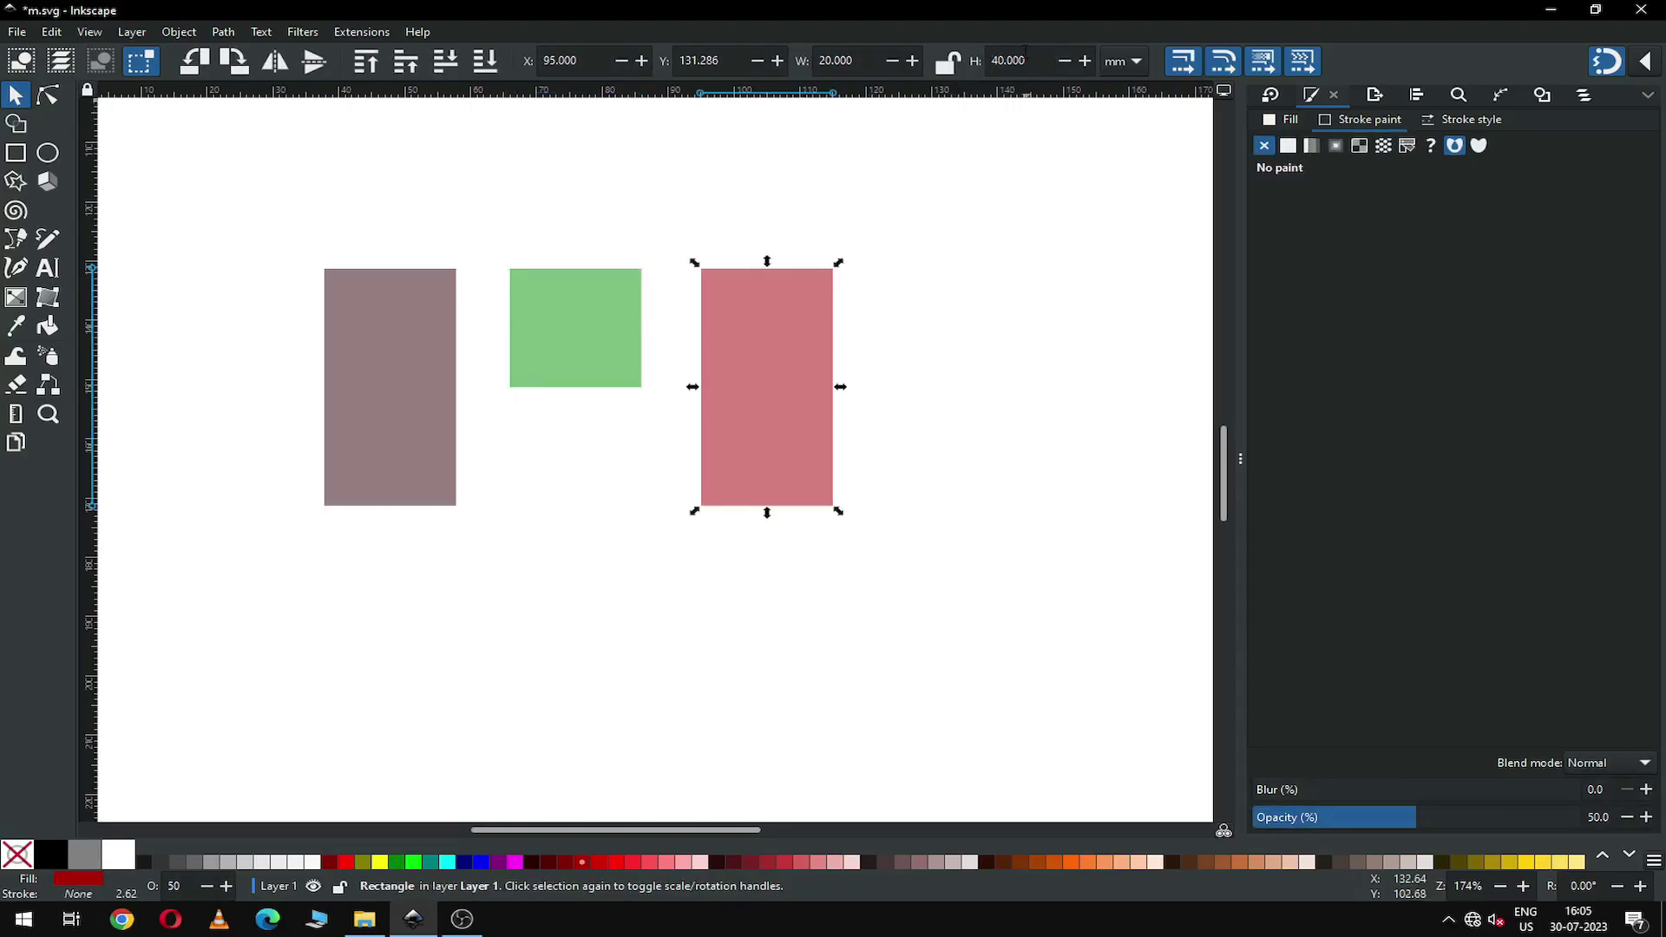
{"action": "triple_click", "coordinate": [1032, 59]}
{"action": "type", "text": "20"}
{"action": "key", "text": "Return"}
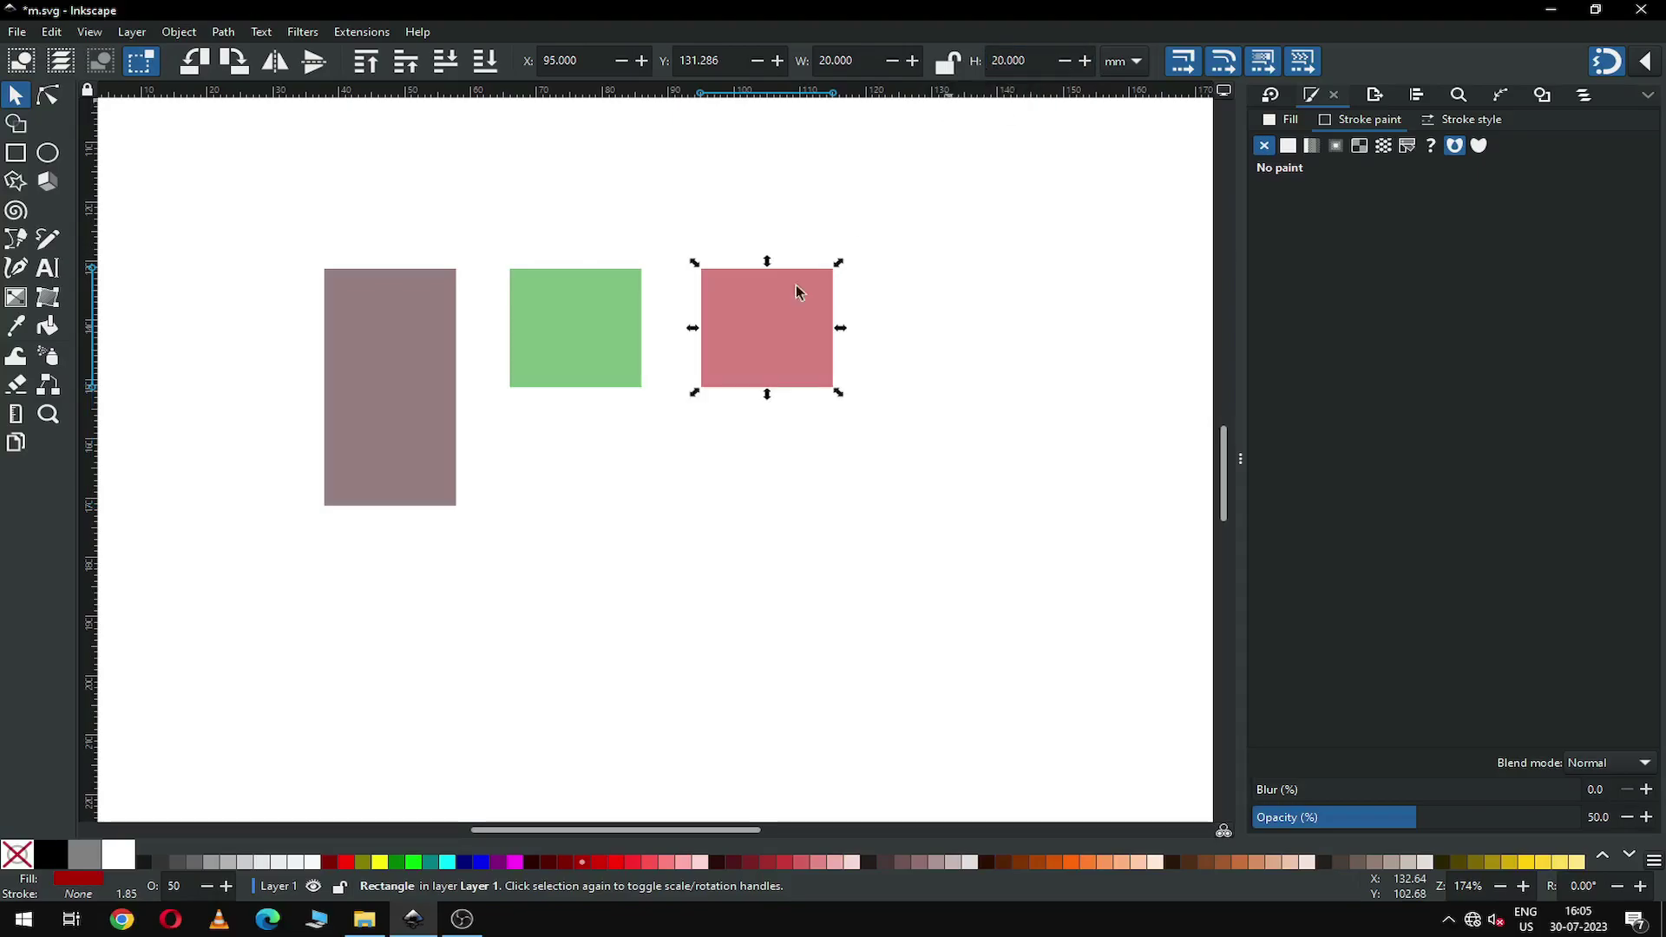
{"action": "left_click", "coordinate": [653, 460]}
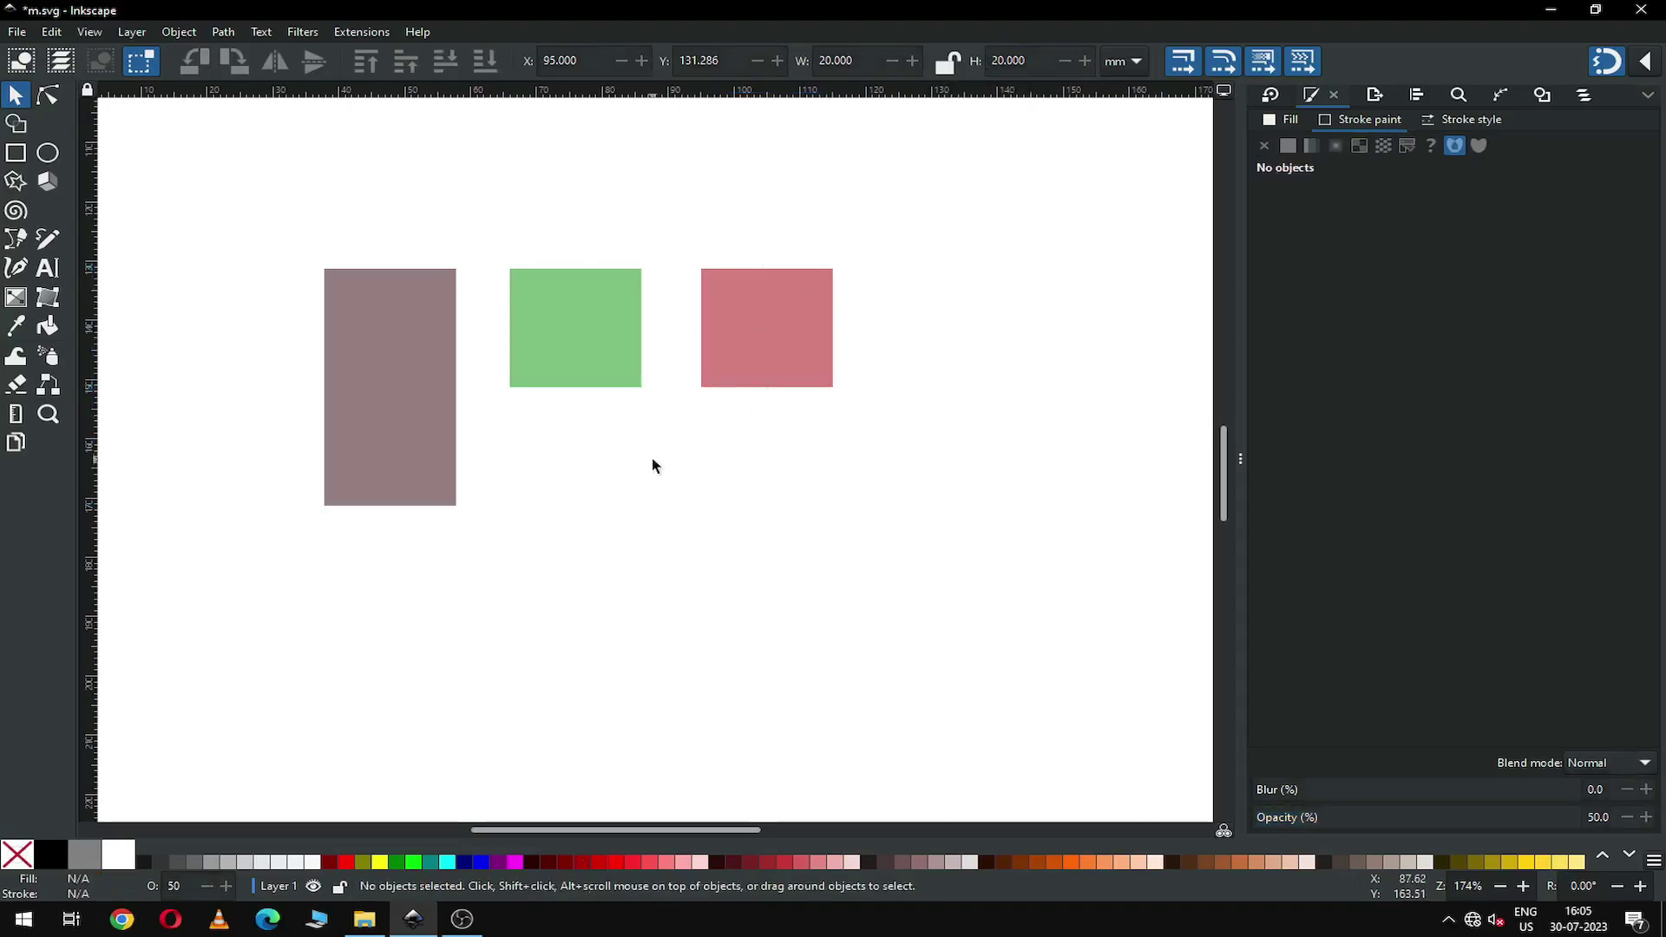
Step: Align the green rectangle with the tall brown rectangle, centering it on the vertical axis
{"action": "left_click", "coordinate": [598, 347]}
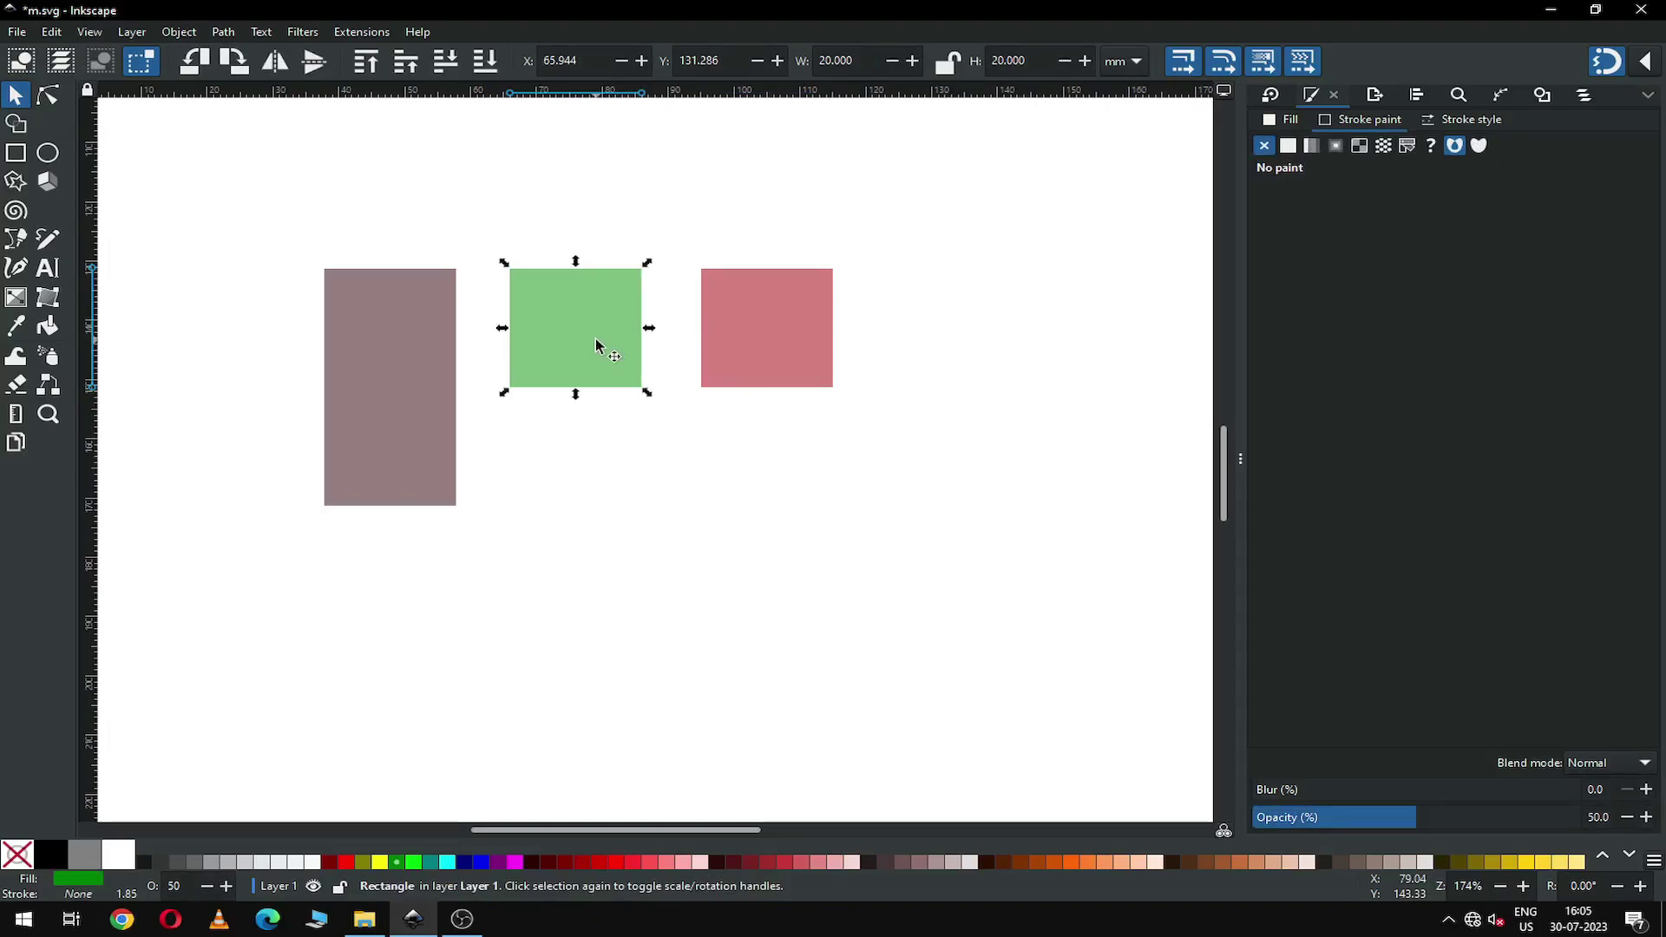
{"action": "left_click", "coordinate": [392, 373], "text": "shift"}
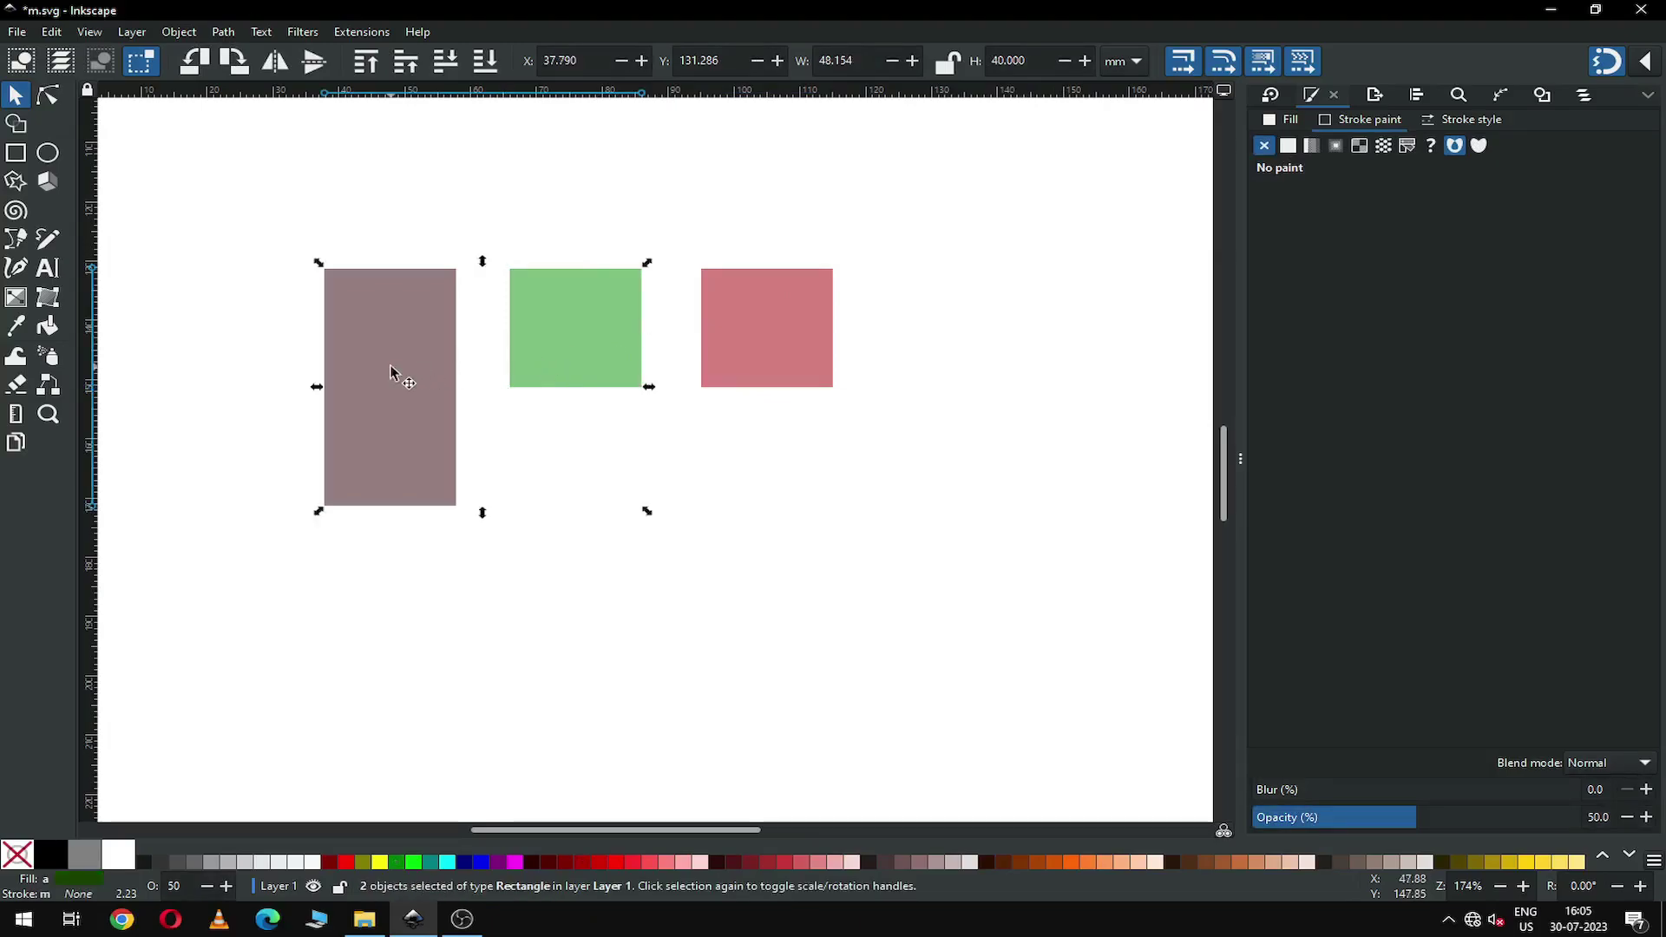
{"action": "left_click", "coordinate": [1416, 97]}
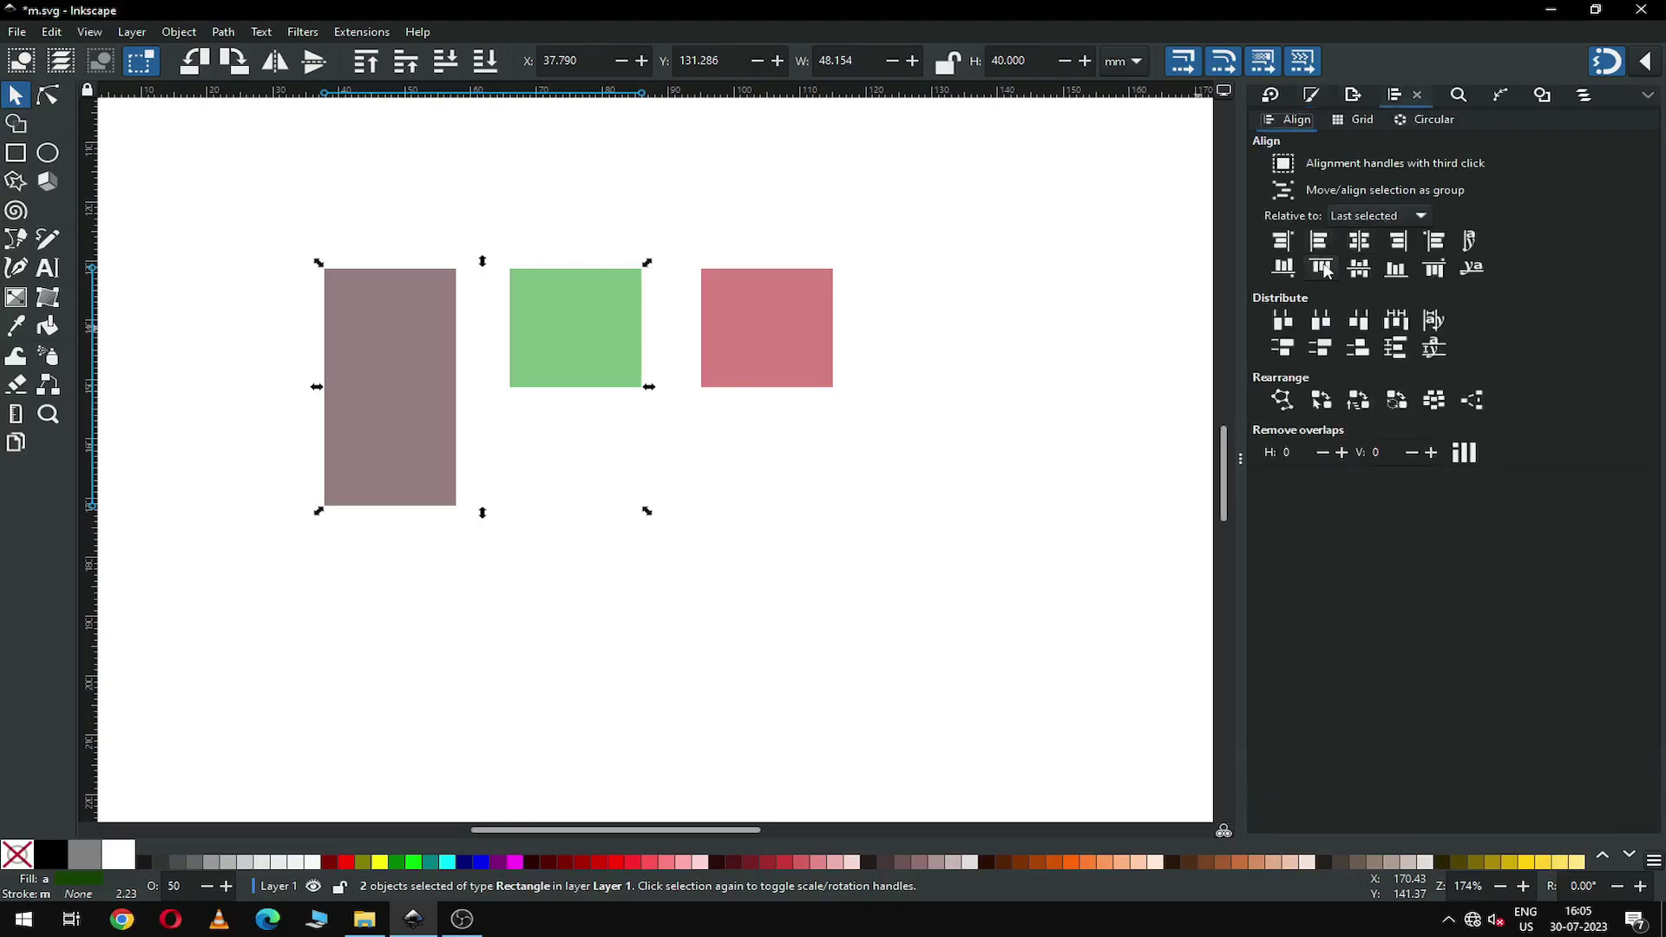
{"action": "left_click", "coordinate": [1356, 251]}
{"action": "left_click", "coordinate": [695, 461]}
Step: Align the red rectangle to the bottom edge of the brown rectangle and center it on the vertical axis
{"action": "left_click", "coordinate": [785, 358]}
{"action": "left_click", "coordinate": [430, 430], "text": "shift"}
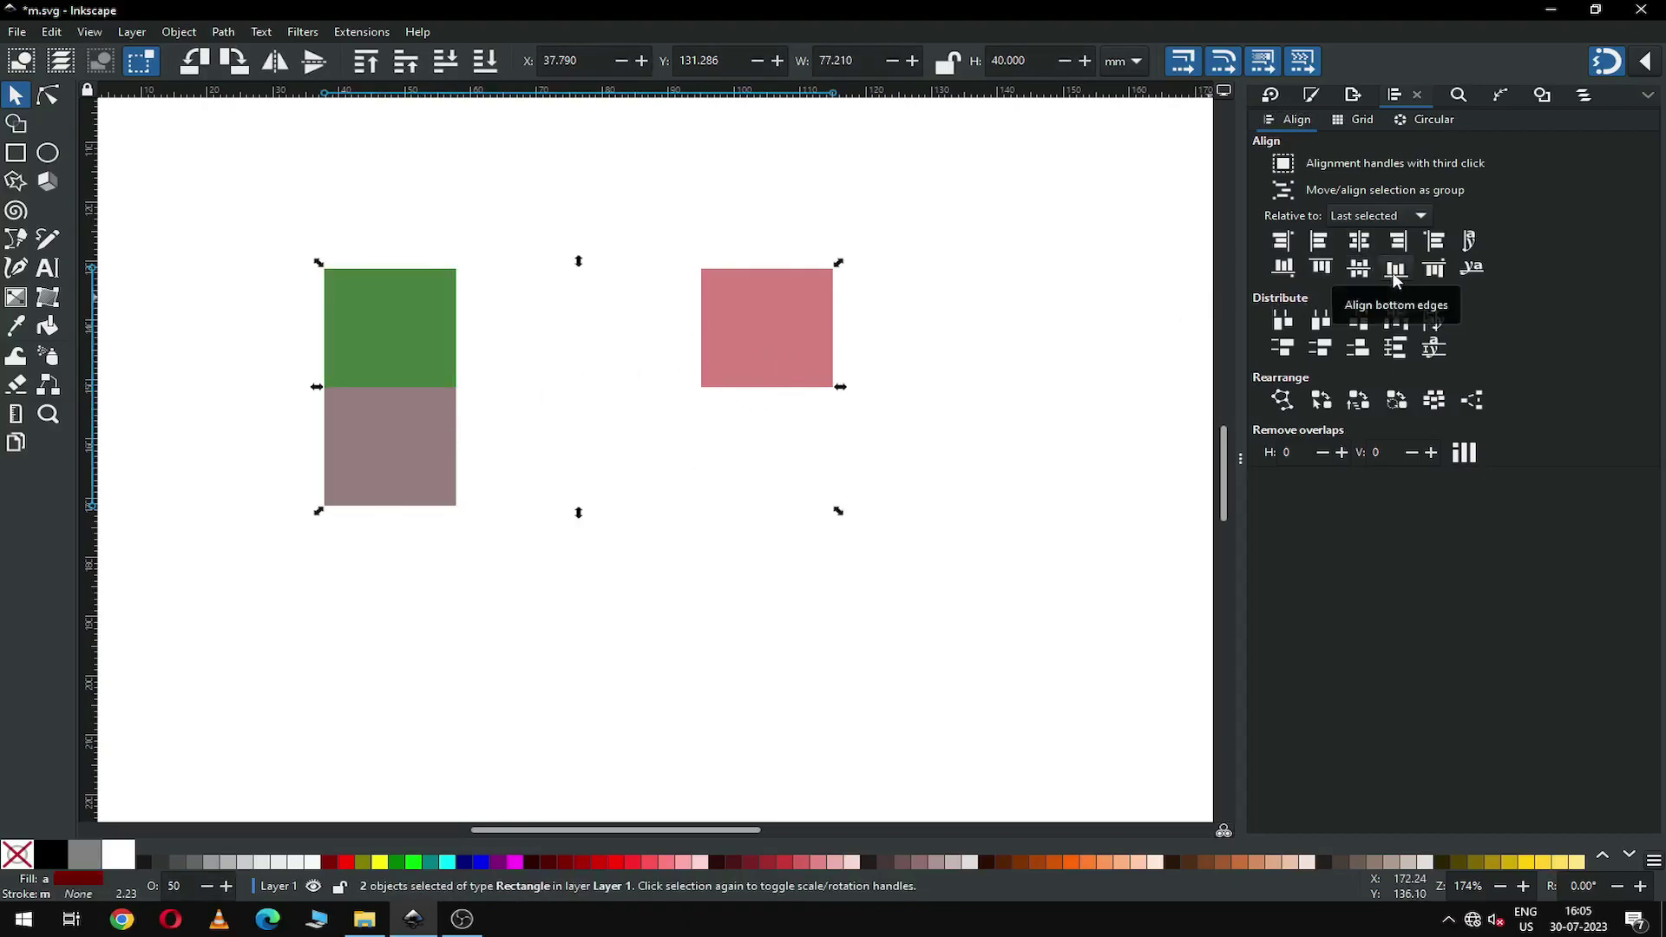
{"action": "left_click", "coordinate": [1395, 271]}
{"action": "left_click", "coordinate": [1359, 242]}
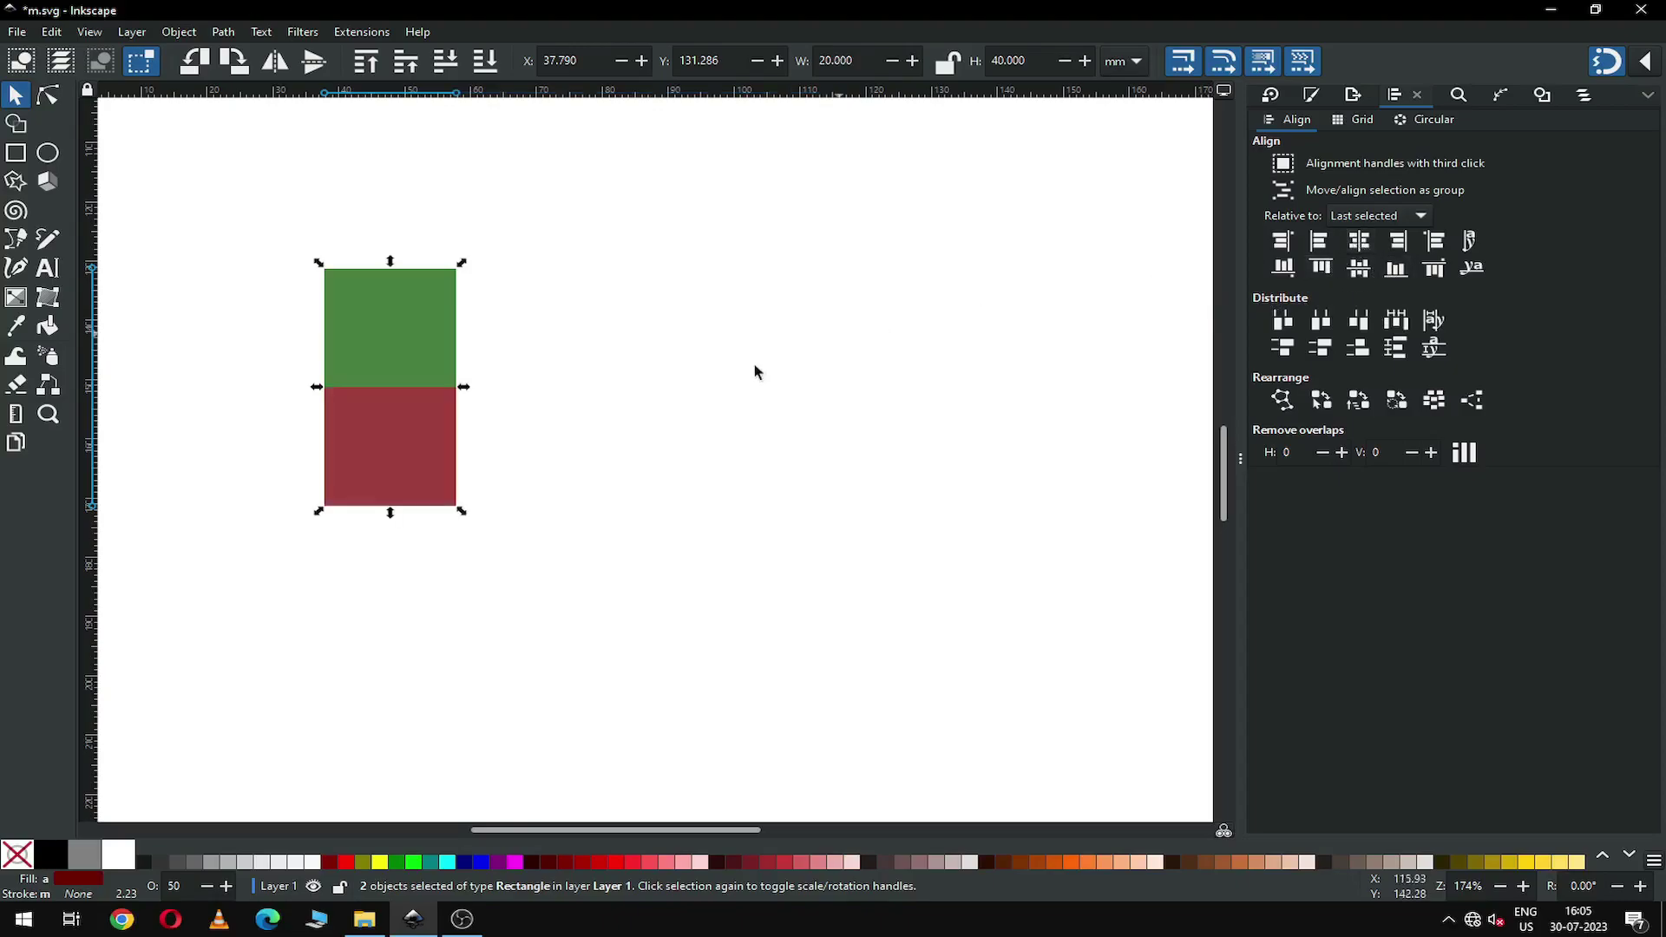
{"action": "left_click", "coordinate": [621, 432]}
Step: Round the corners of the green and red rectangles fully so that each becomes a circle
{"action": "key", "text": "z"}
{"action": "left_click_drag", "start_coordinate": [261, 234], "coordinate": [547, 531]}
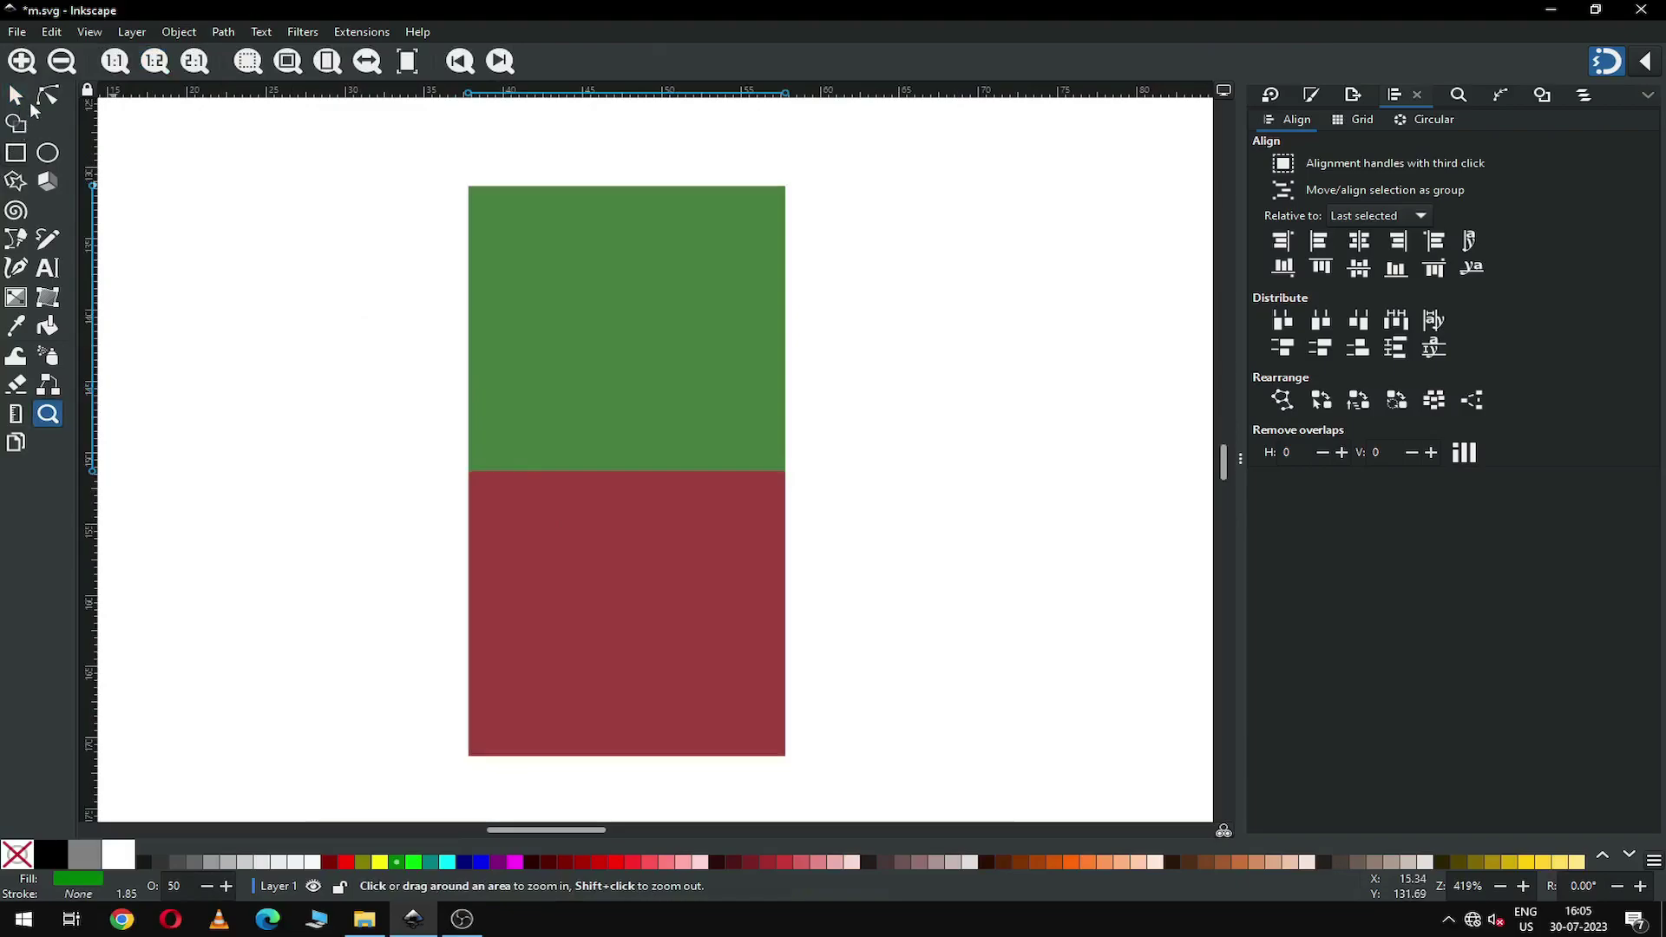
{"action": "left_click", "coordinate": [48, 96]}
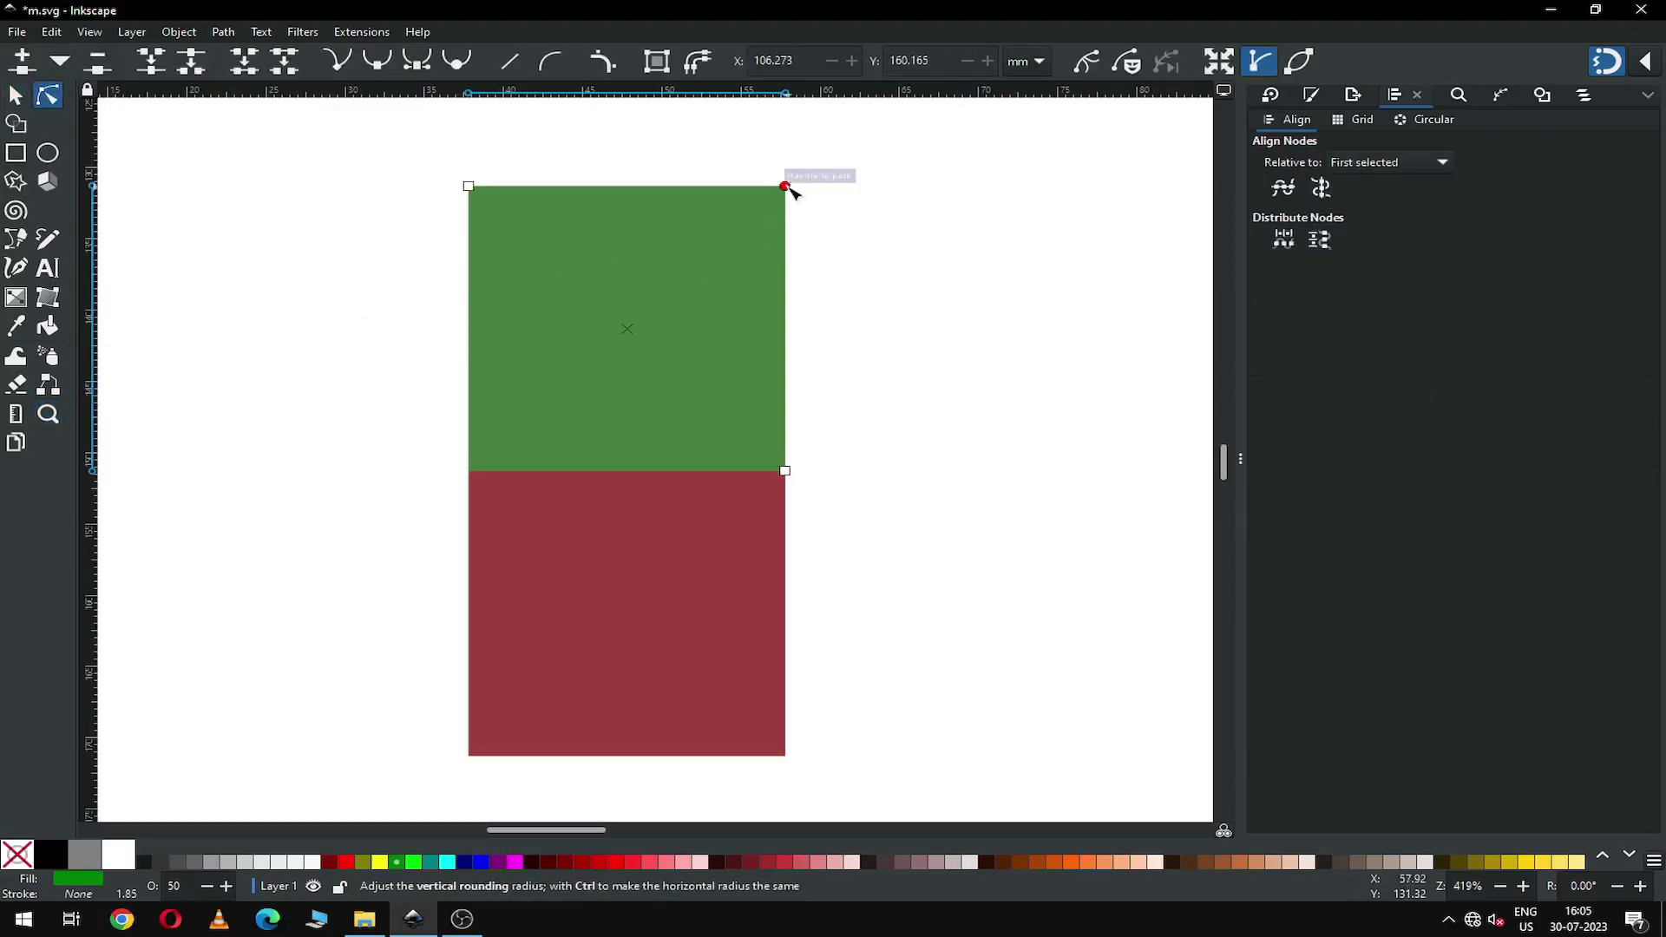
{"action": "left_click_drag", "start_coordinate": [785, 188], "coordinate": [651, 453]}
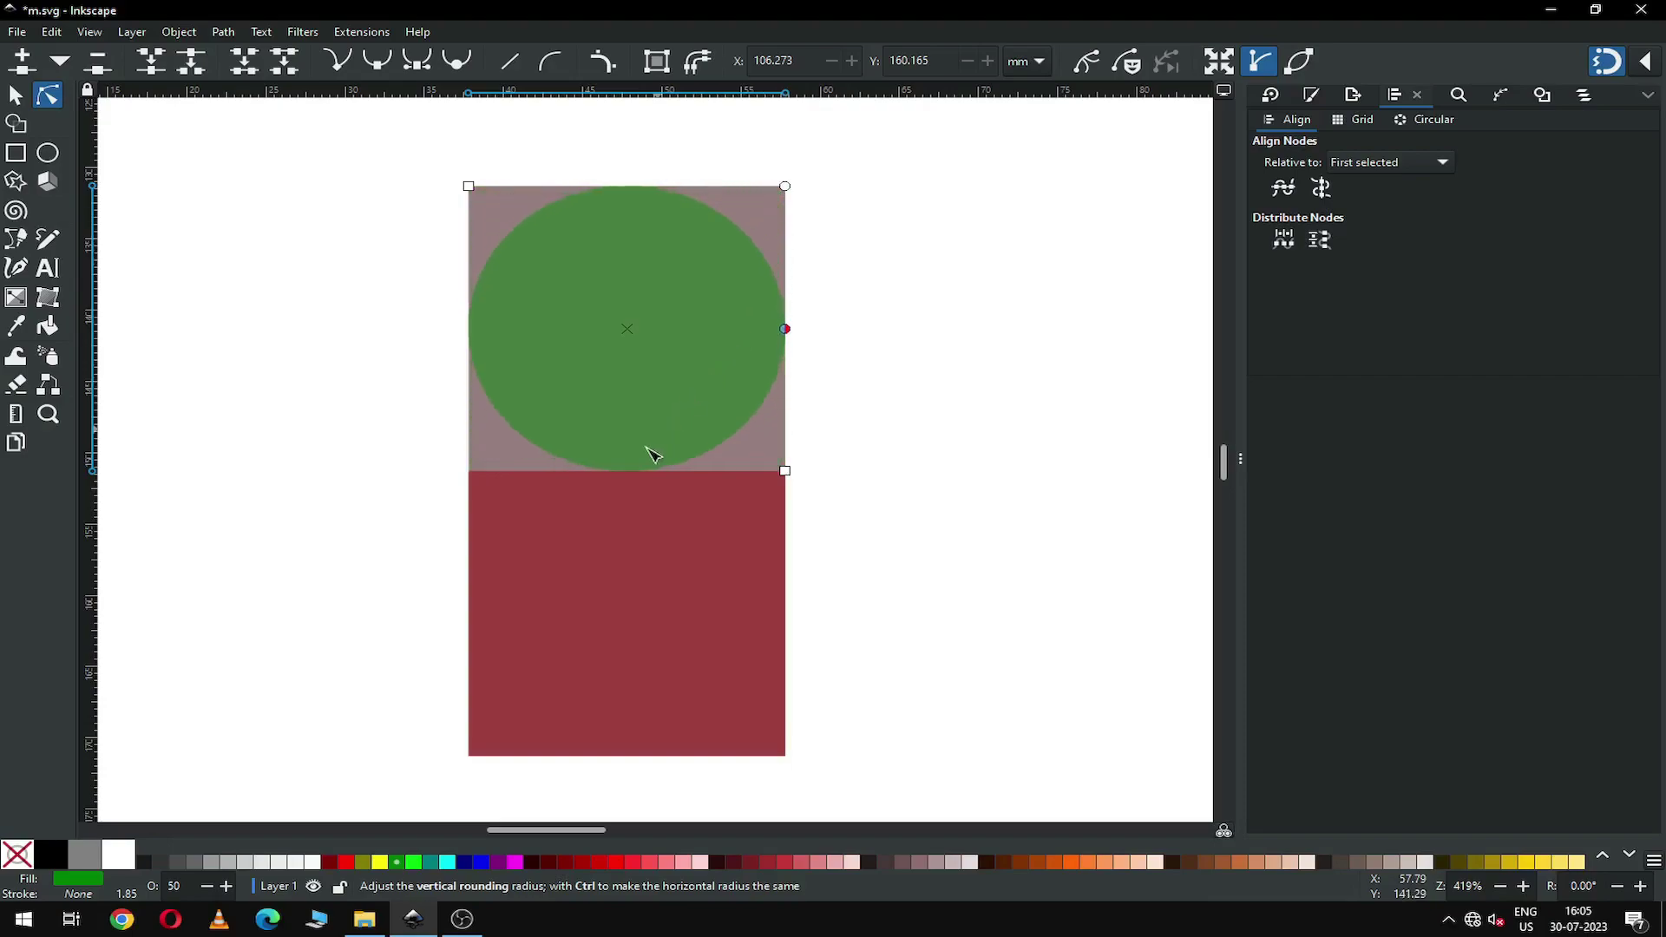
{"action": "left_click", "coordinate": [665, 545]}
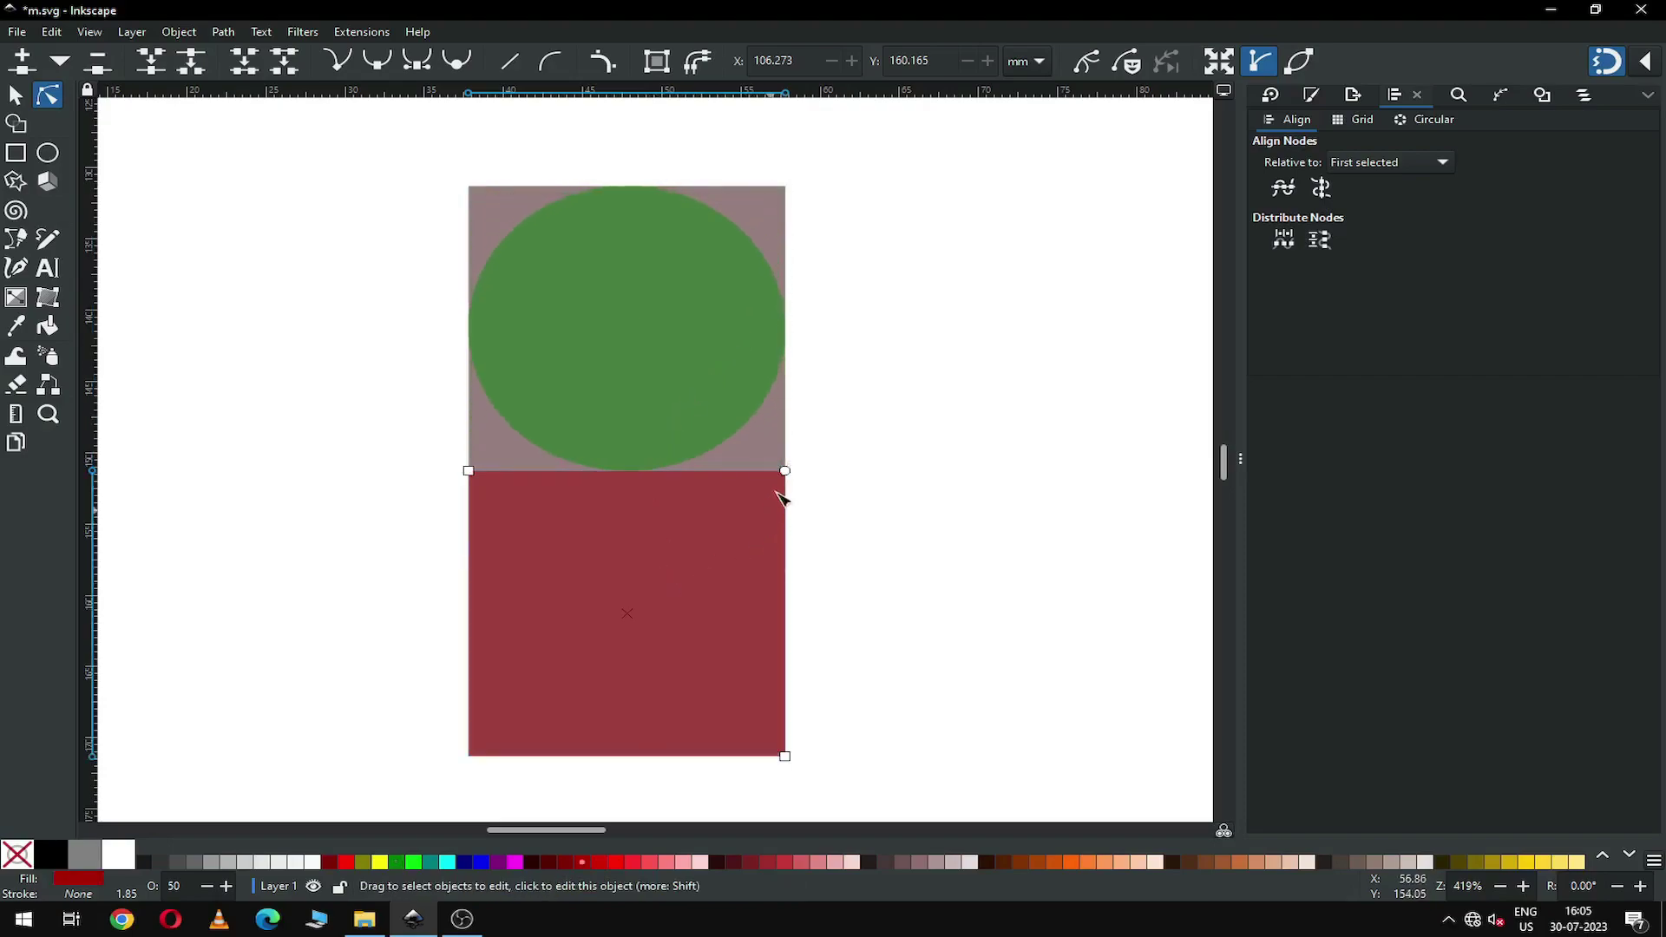
{"action": "left_click_drag", "start_coordinate": [785, 476], "coordinate": [699, 769]}
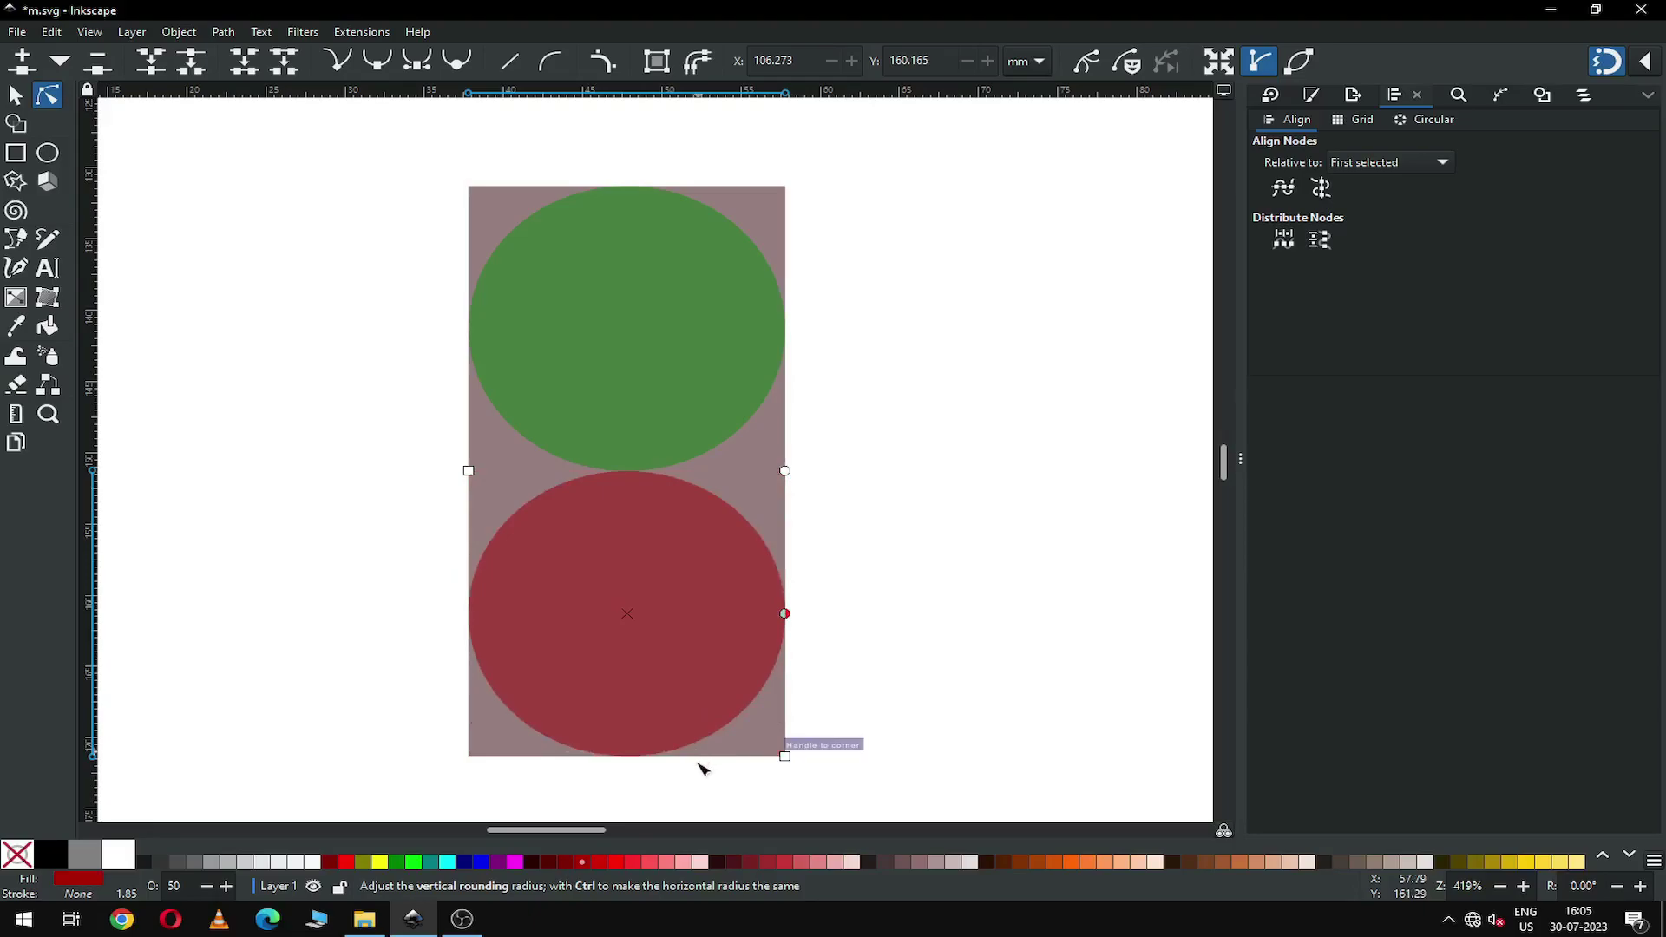
Step: Round the corners of the tall brown rectangle fully to form a capsule around both circles
{"action": "left_click", "coordinate": [756, 469]}
{"action": "left_click_drag", "start_coordinate": [785, 187], "coordinate": [783, 466]}
{"action": "left_click", "coordinate": [889, 476]}
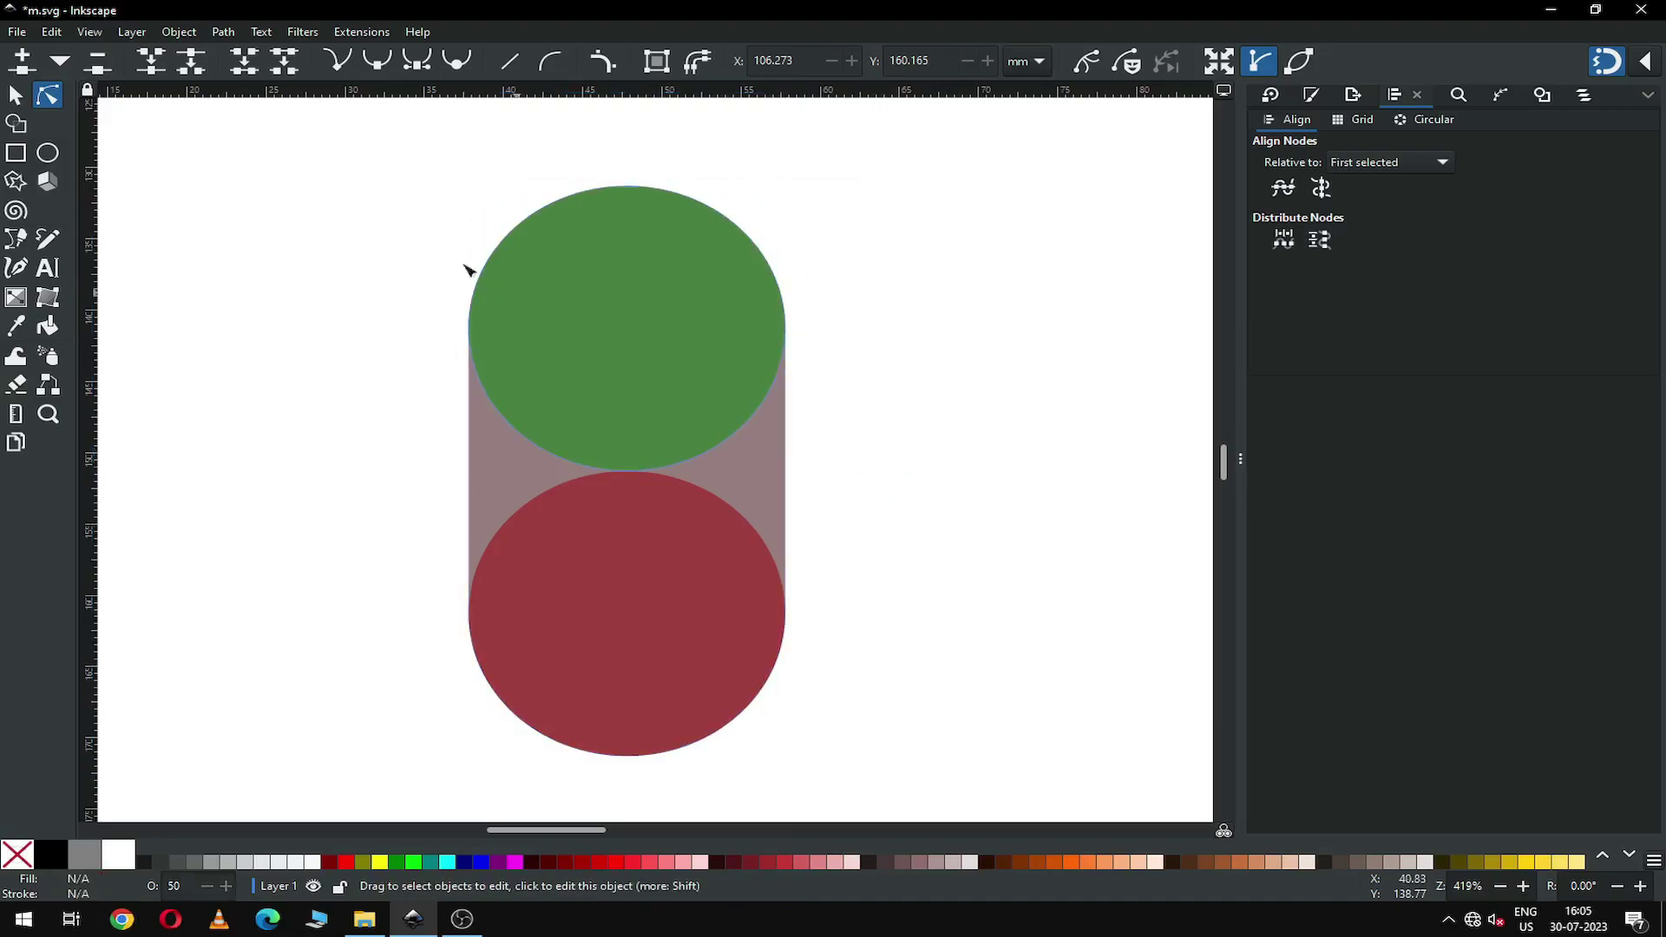
Step: Move all three shapes left to an X position of about 17 mm and group them
{"action": "left_click", "coordinate": [15, 95]}
{"action": "left_click_drag", "start_coordinate": [397, 179], "coordinate": [855, 783]}
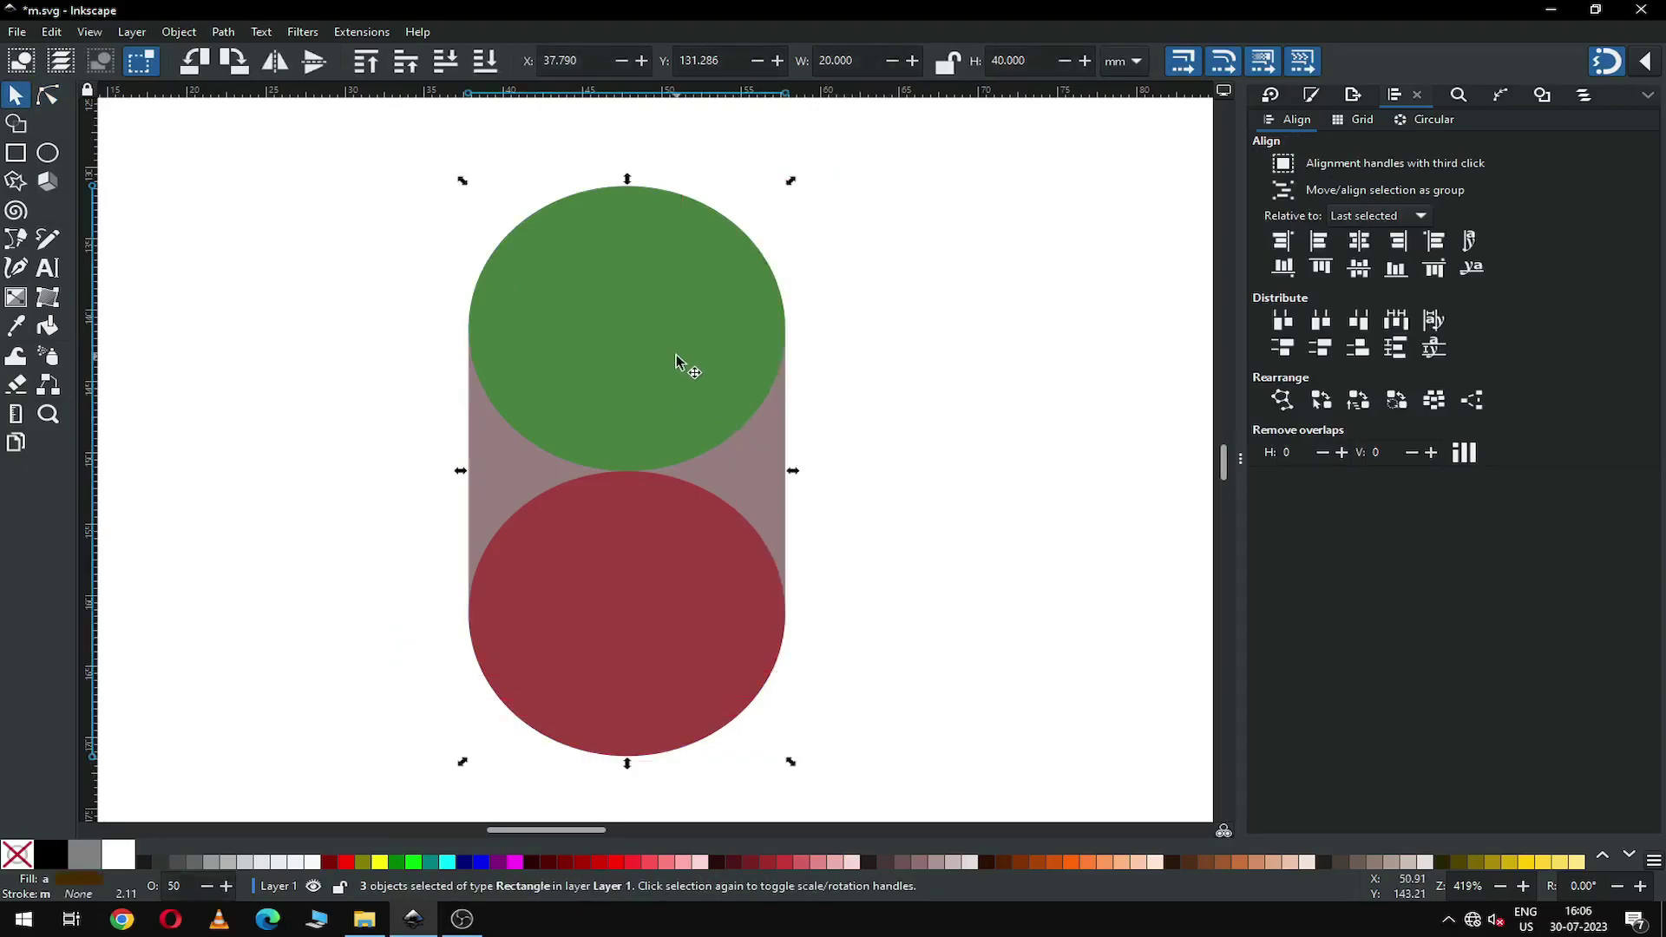
{"action": "key", "text": "minus"}
{"action": "key", "text": "minus"}
{"action": "left_click_drag", "start_coordinate": [669, 376], "coordinate": [466, 389]}
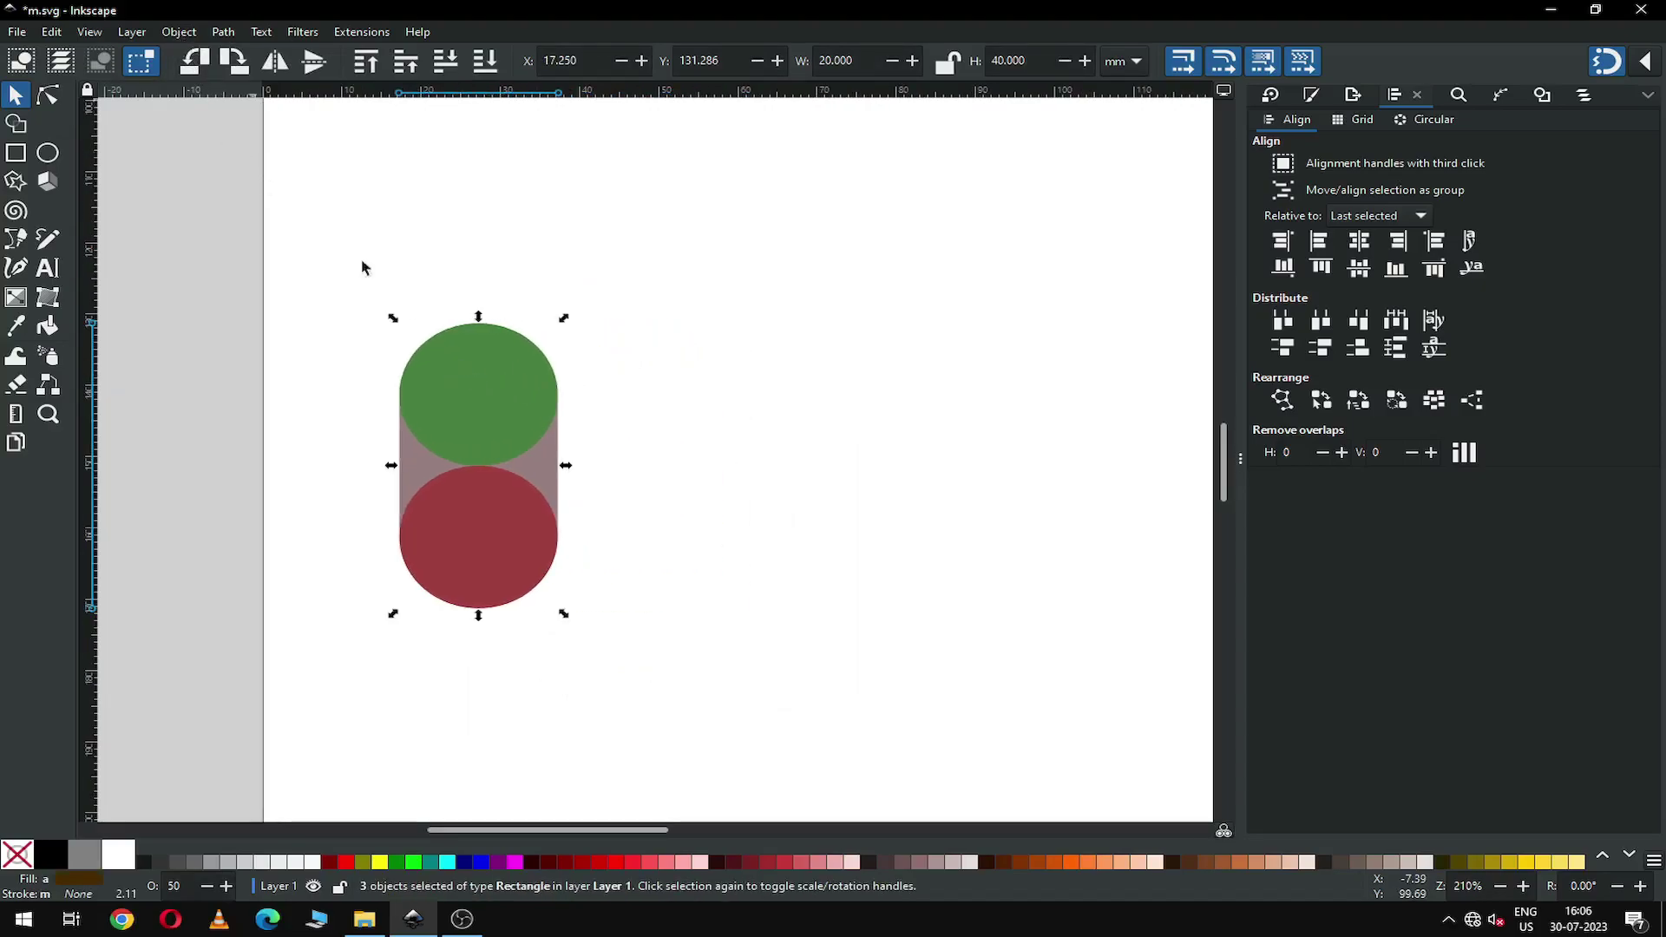
{"action": "right_click", "coordinate": [447, 368]}
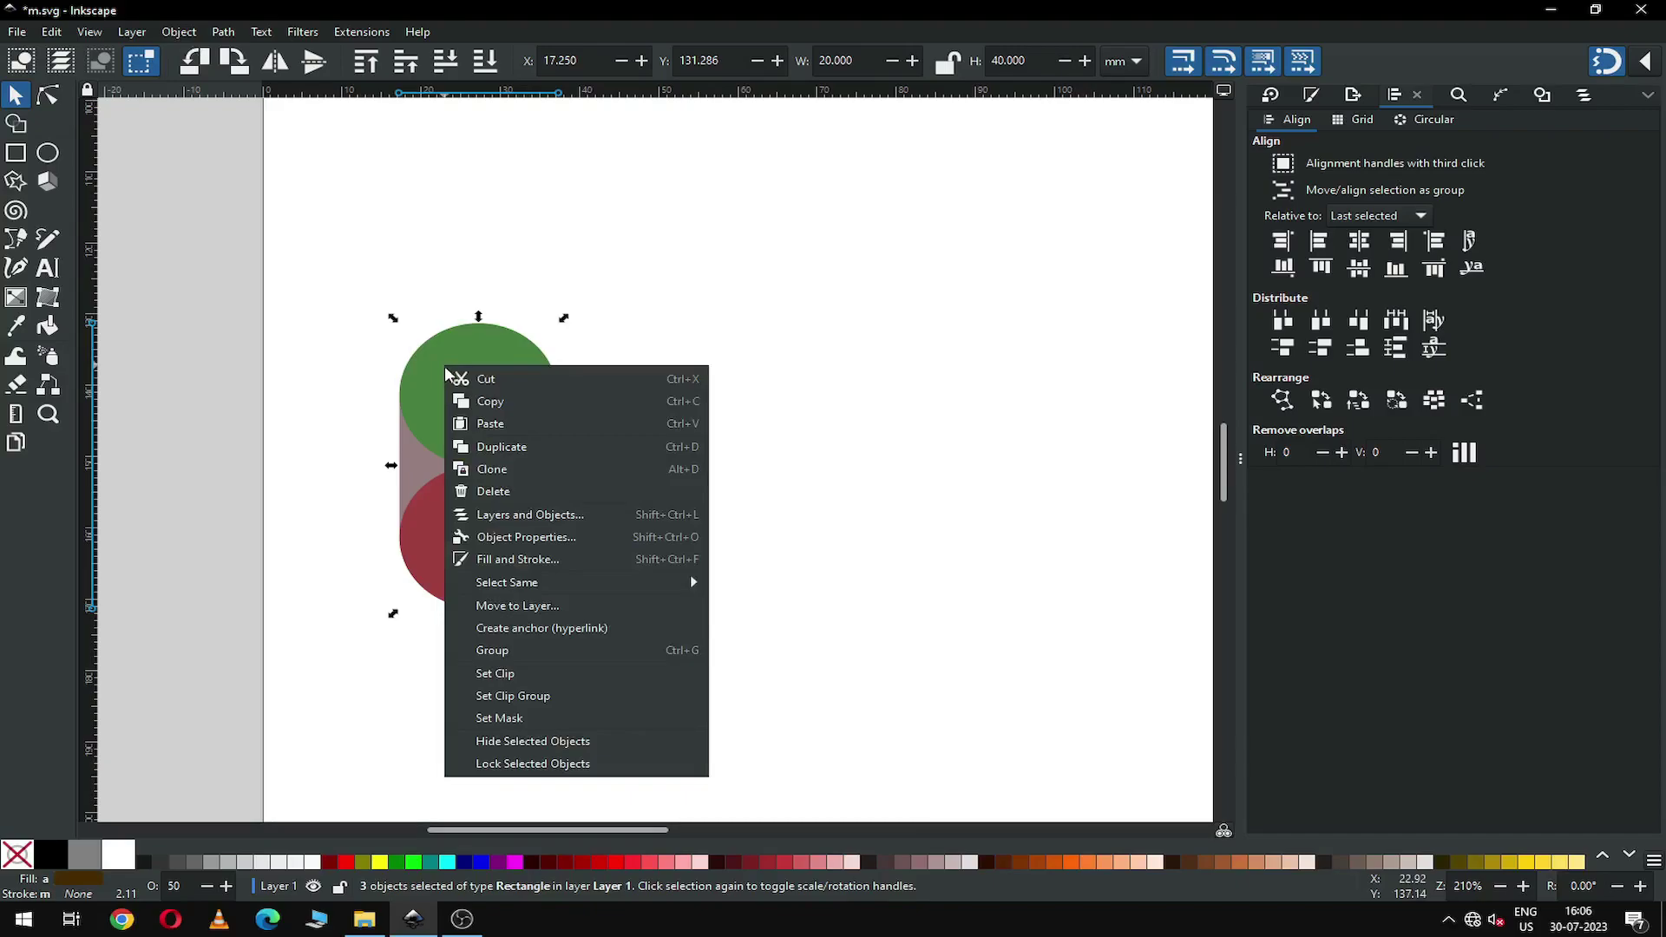
{"action": "left_click", "coordinate": [503, 657]}
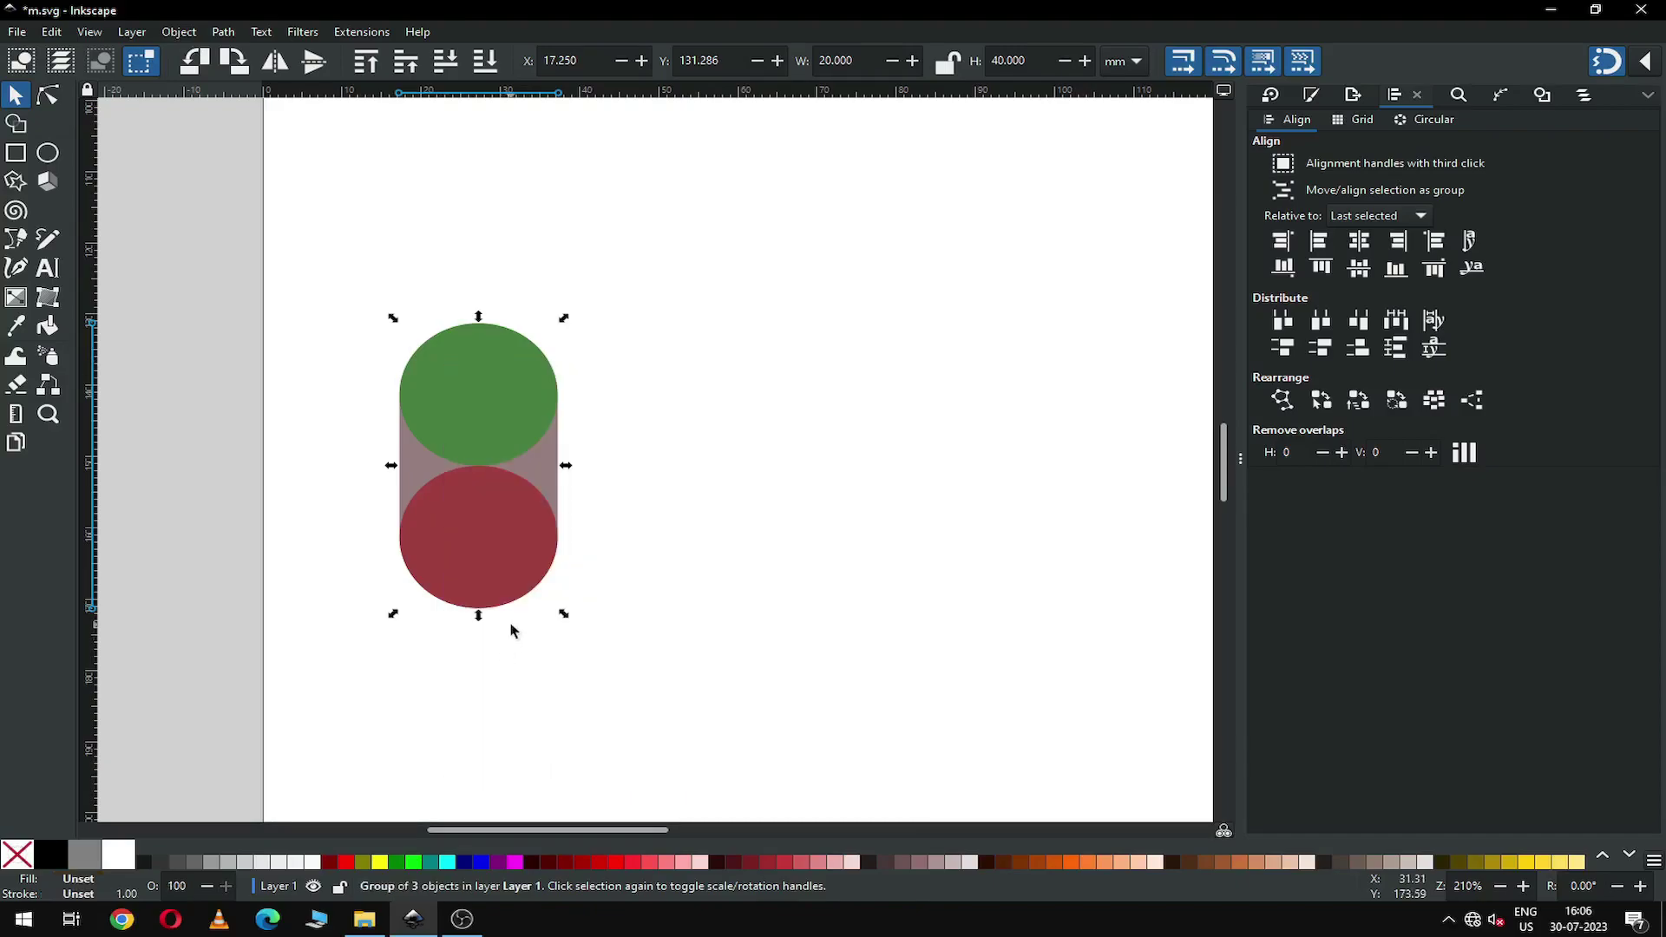
Step: Duplicate the grouped capsule three times and place the copies beside it in a row, the farthest at X about 90 mm
{"action": "right_click", "coordinate": [490, 402]}
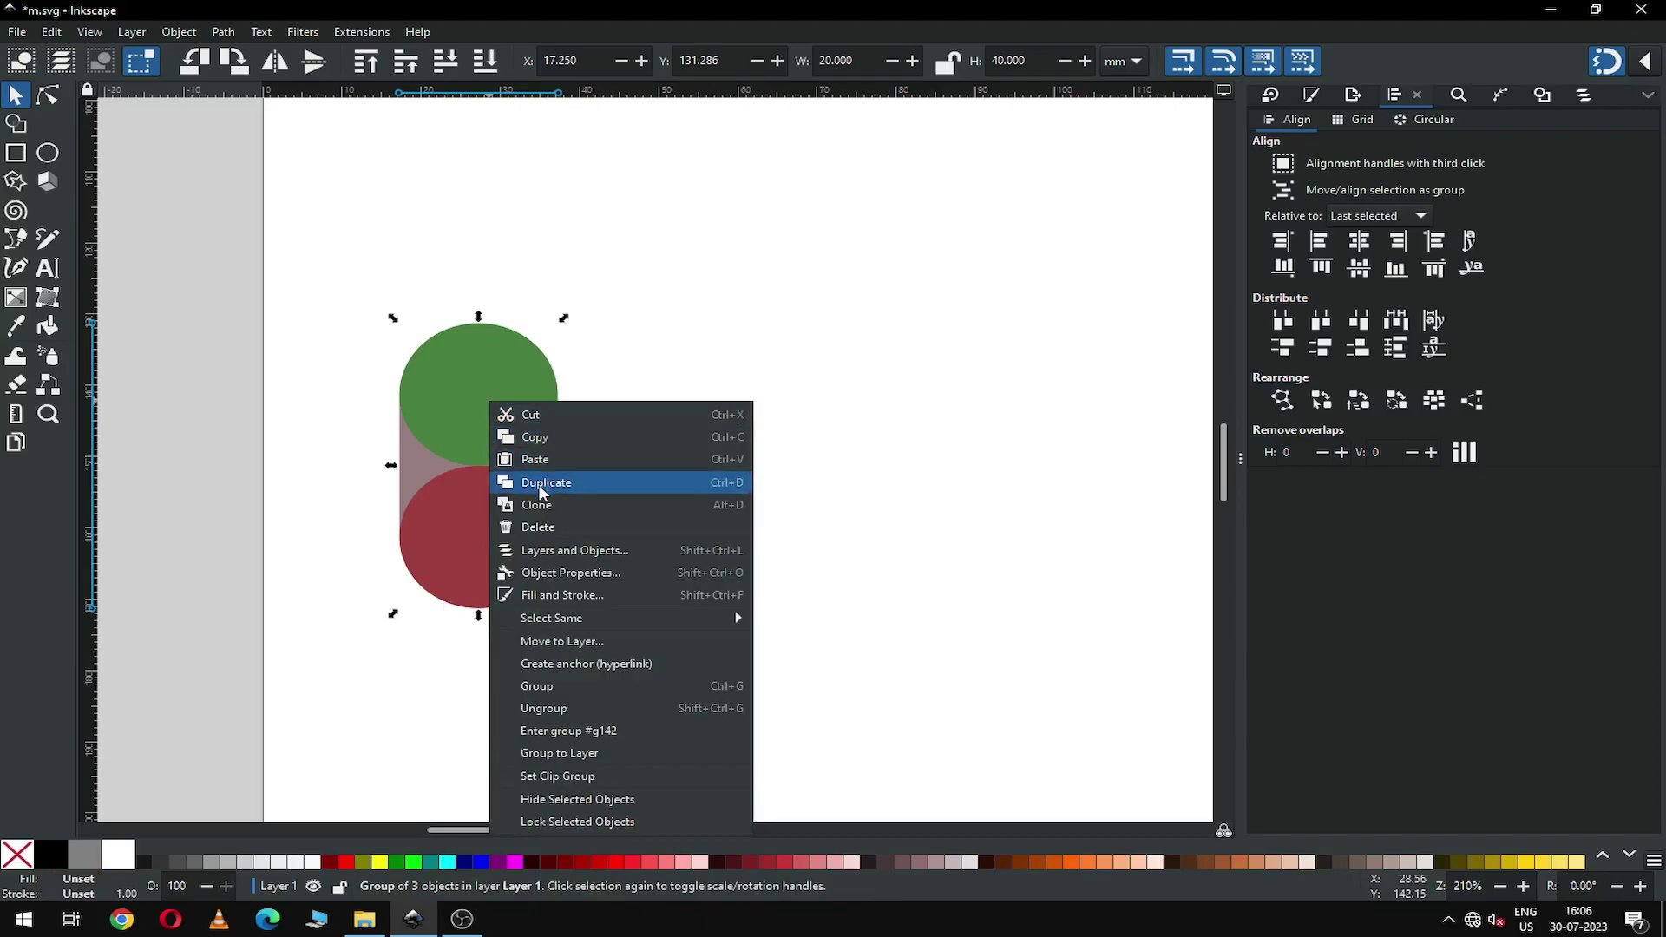
{"action": "left_click", "coordinate": [538, 482]}
{"action": "left_click_drag", "start_coordinate": [484, 420], "coordinate": [1056, 410]}
{"action": "right_click", "coordinate": [667, 430]}
{"action": "left_click", "coordinate": [723, 501]}
{"action": "right_click", "coordinate": [866, 406]}
{"action": "left_click", "coordinate": [908, 488]}
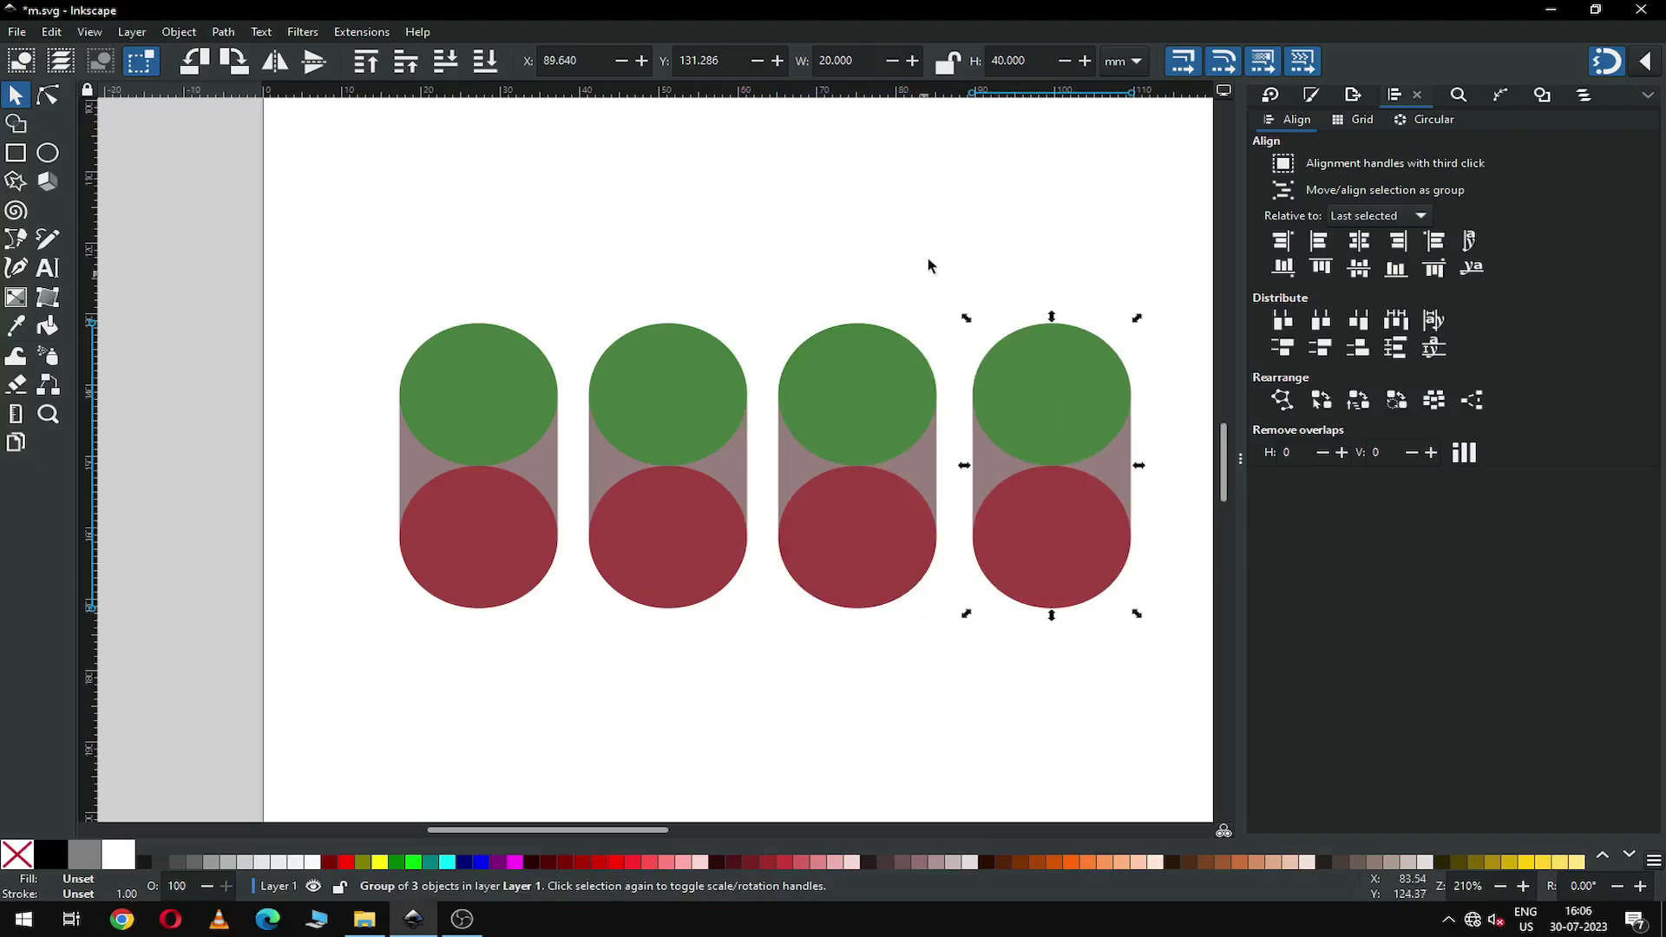
{"action": "left_click", "coordinate": [925, 242]}
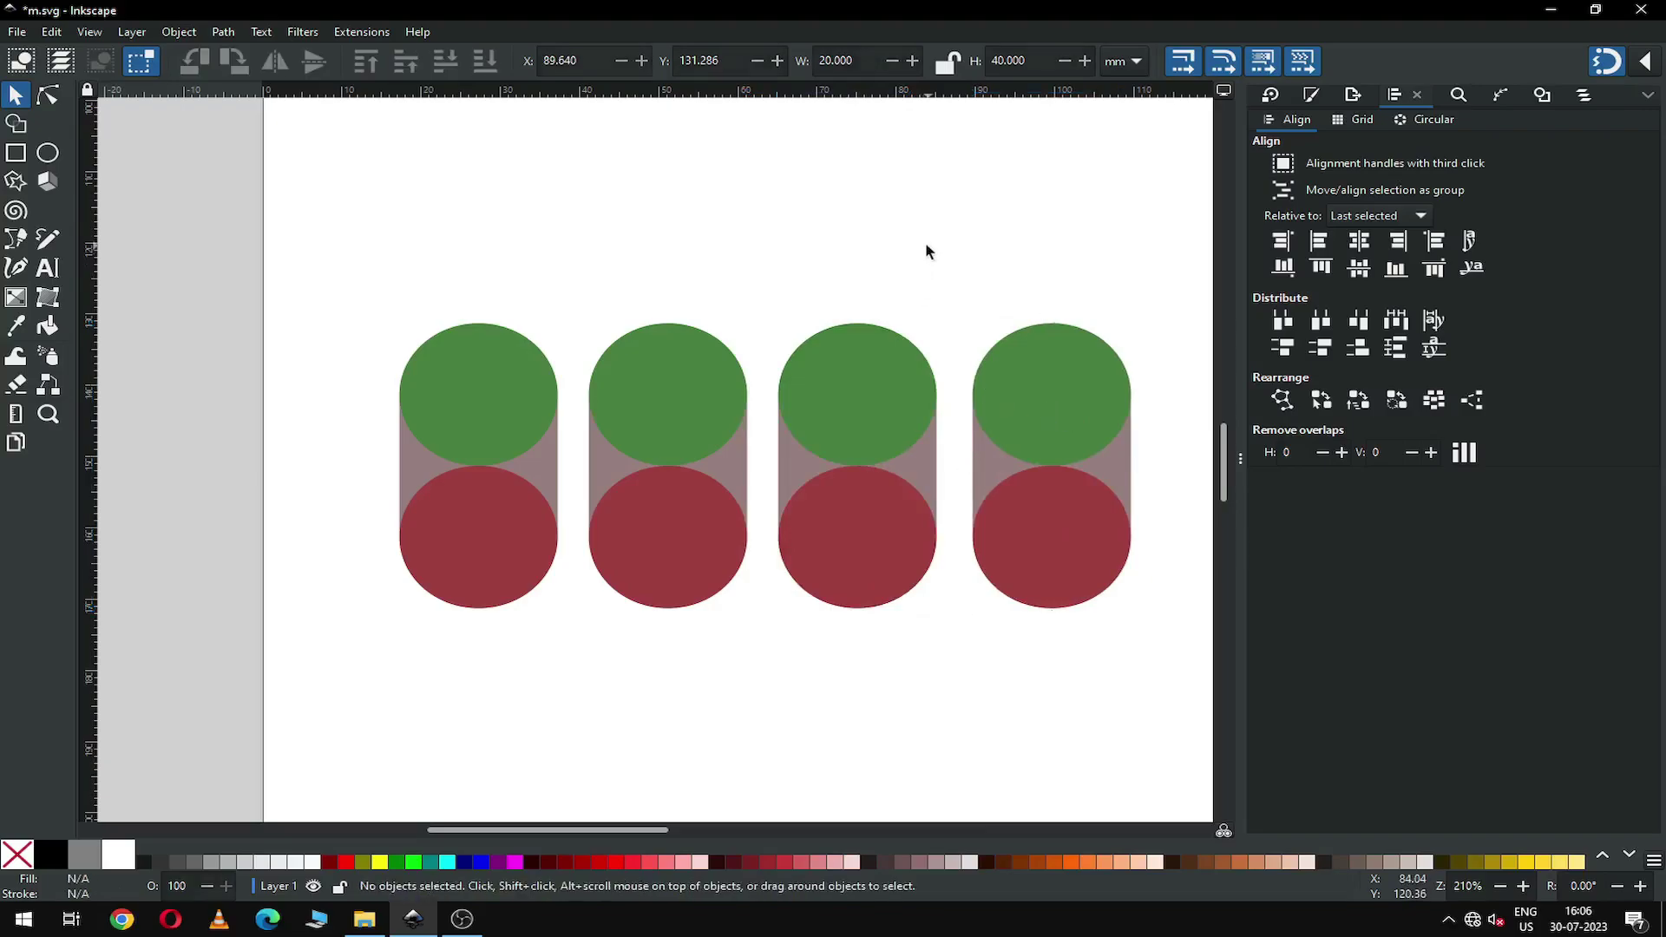
Step: Rotate the first capsule in the row by -45°
{"action": "left_click", "coordinate": [504, 411]}
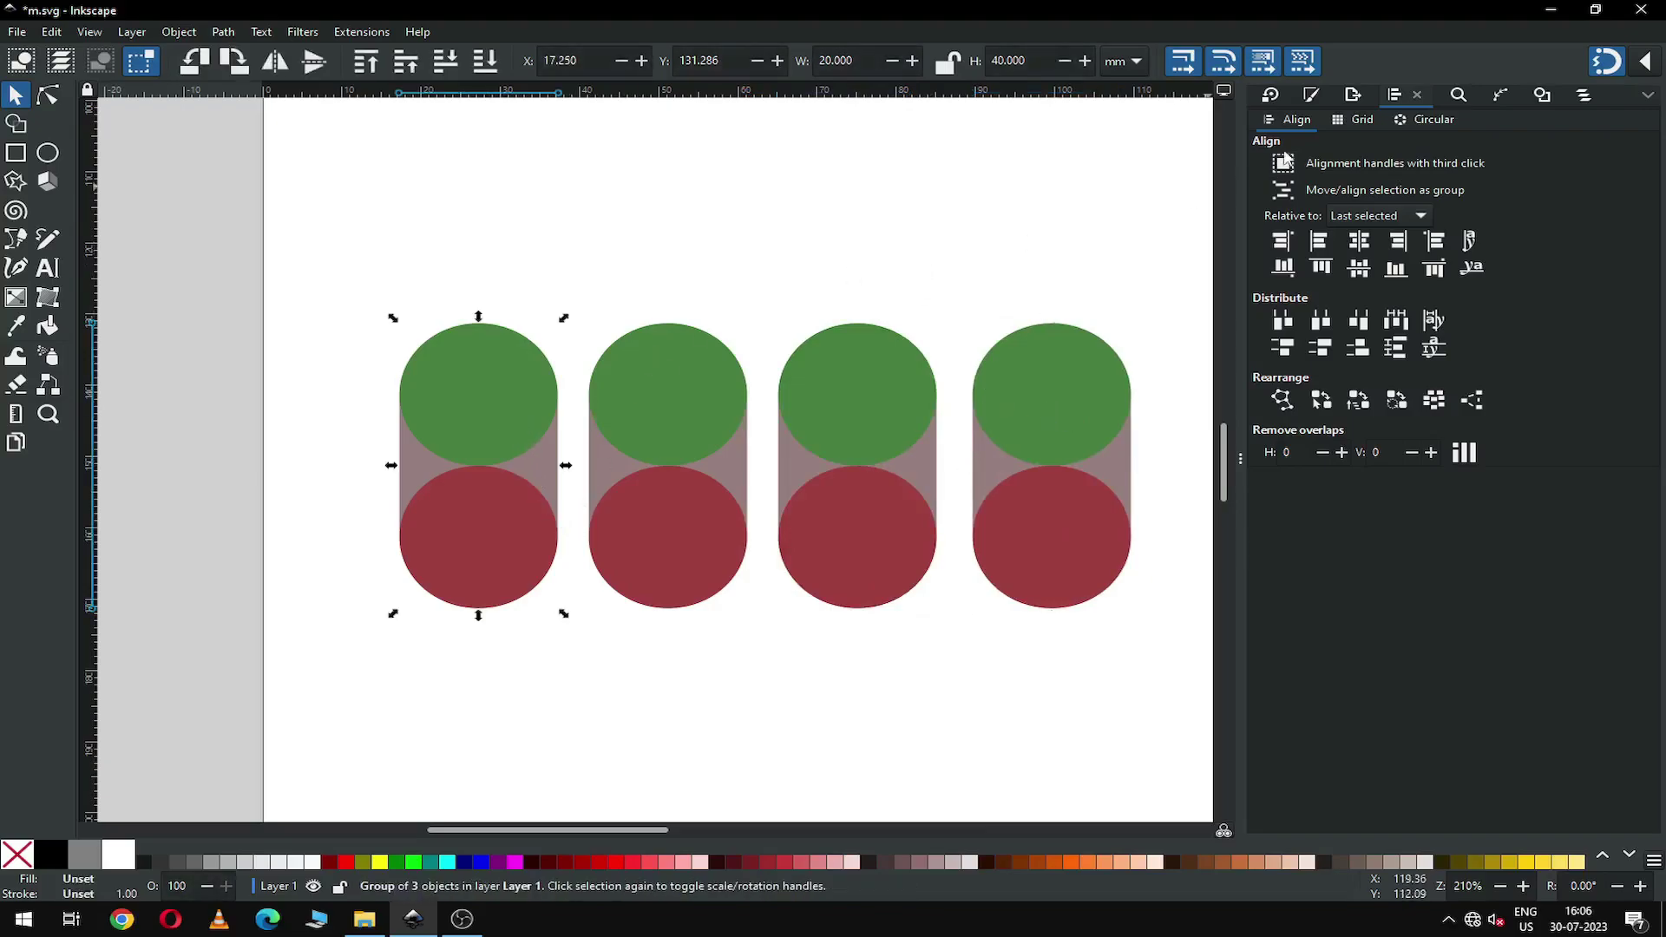
{"action": "left_click", "coordinate": [1271, 95]}
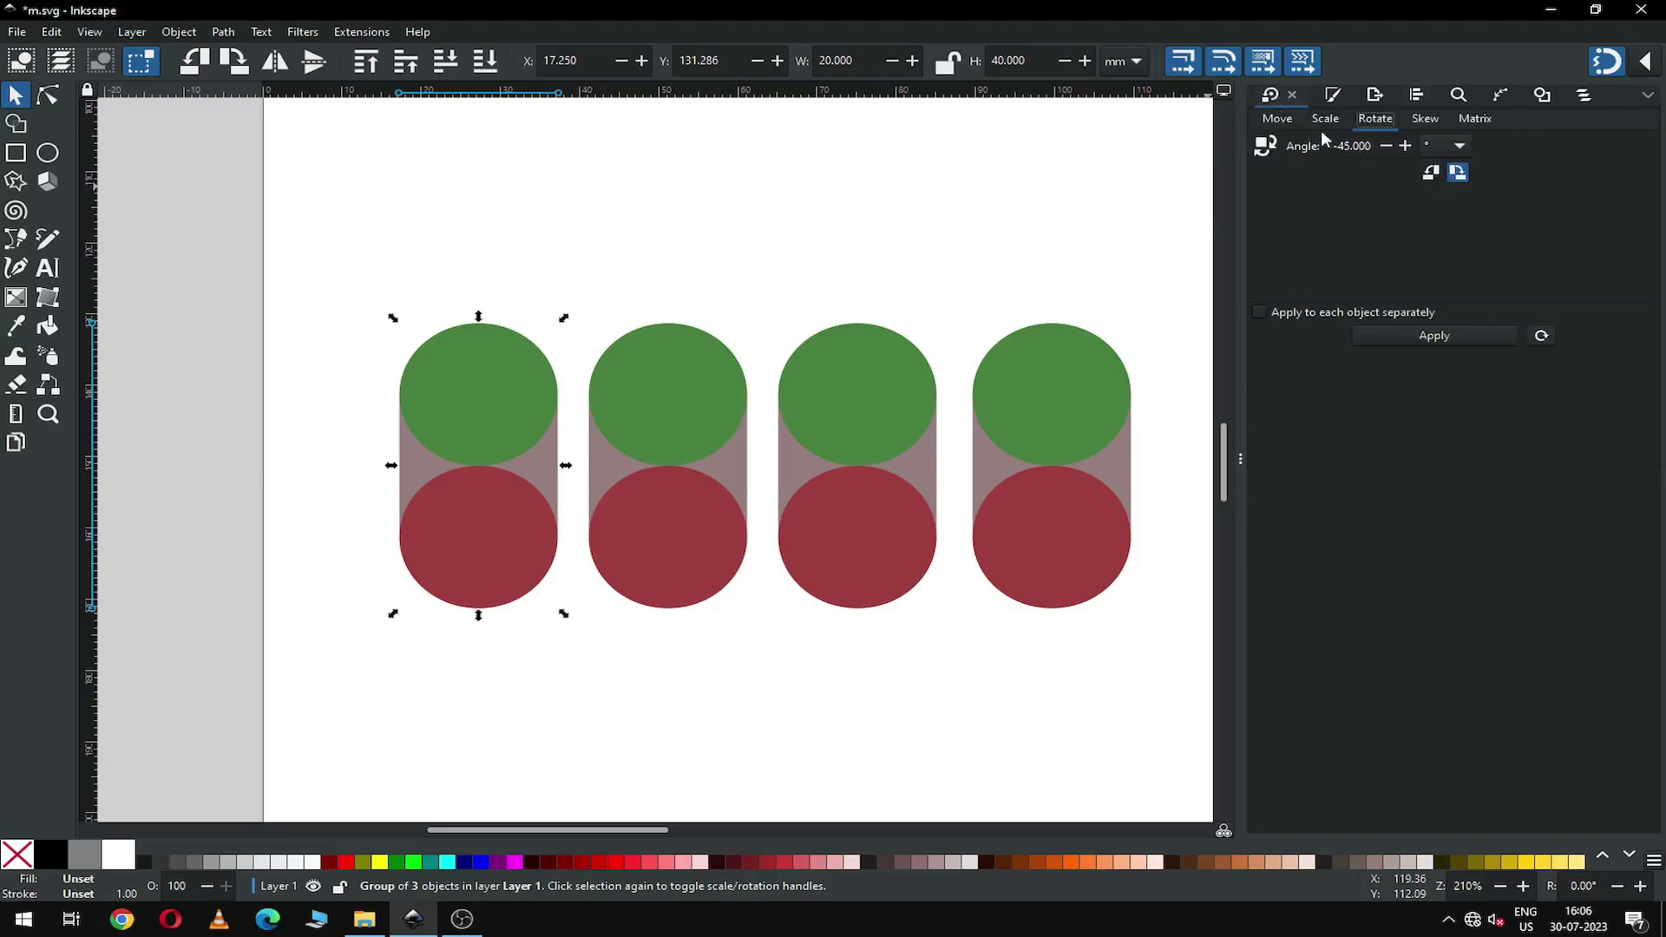
{"action": "left_click", "coordinate": [179, 32]}
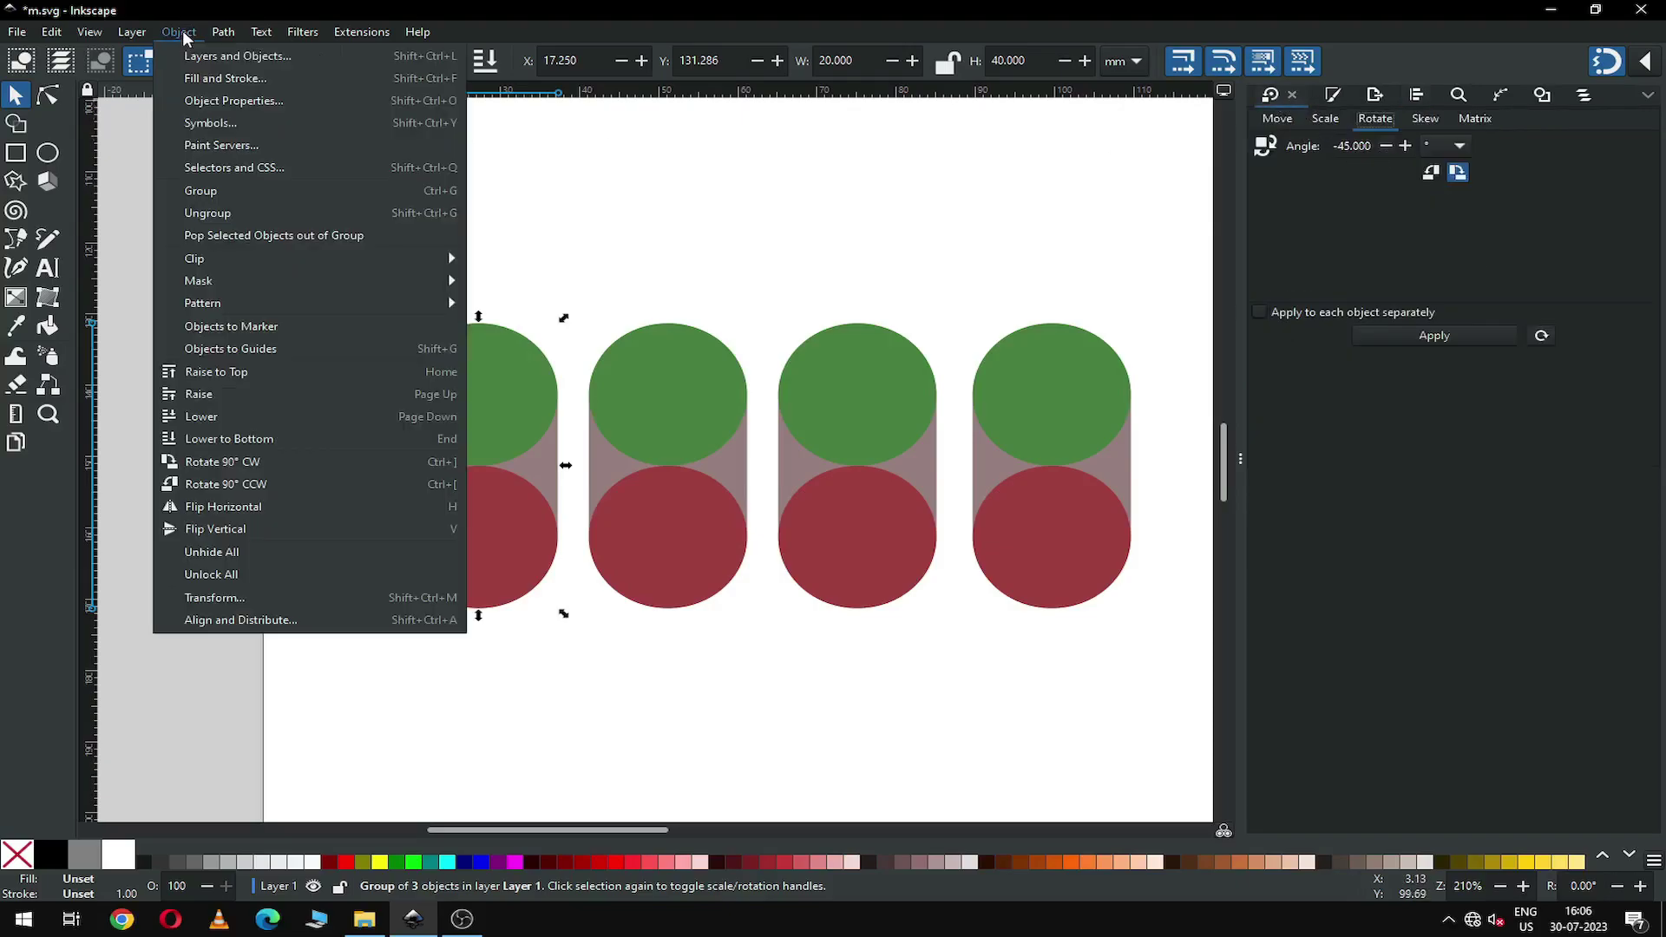
{"action": "left_click", "coordinate": [209, 599]}
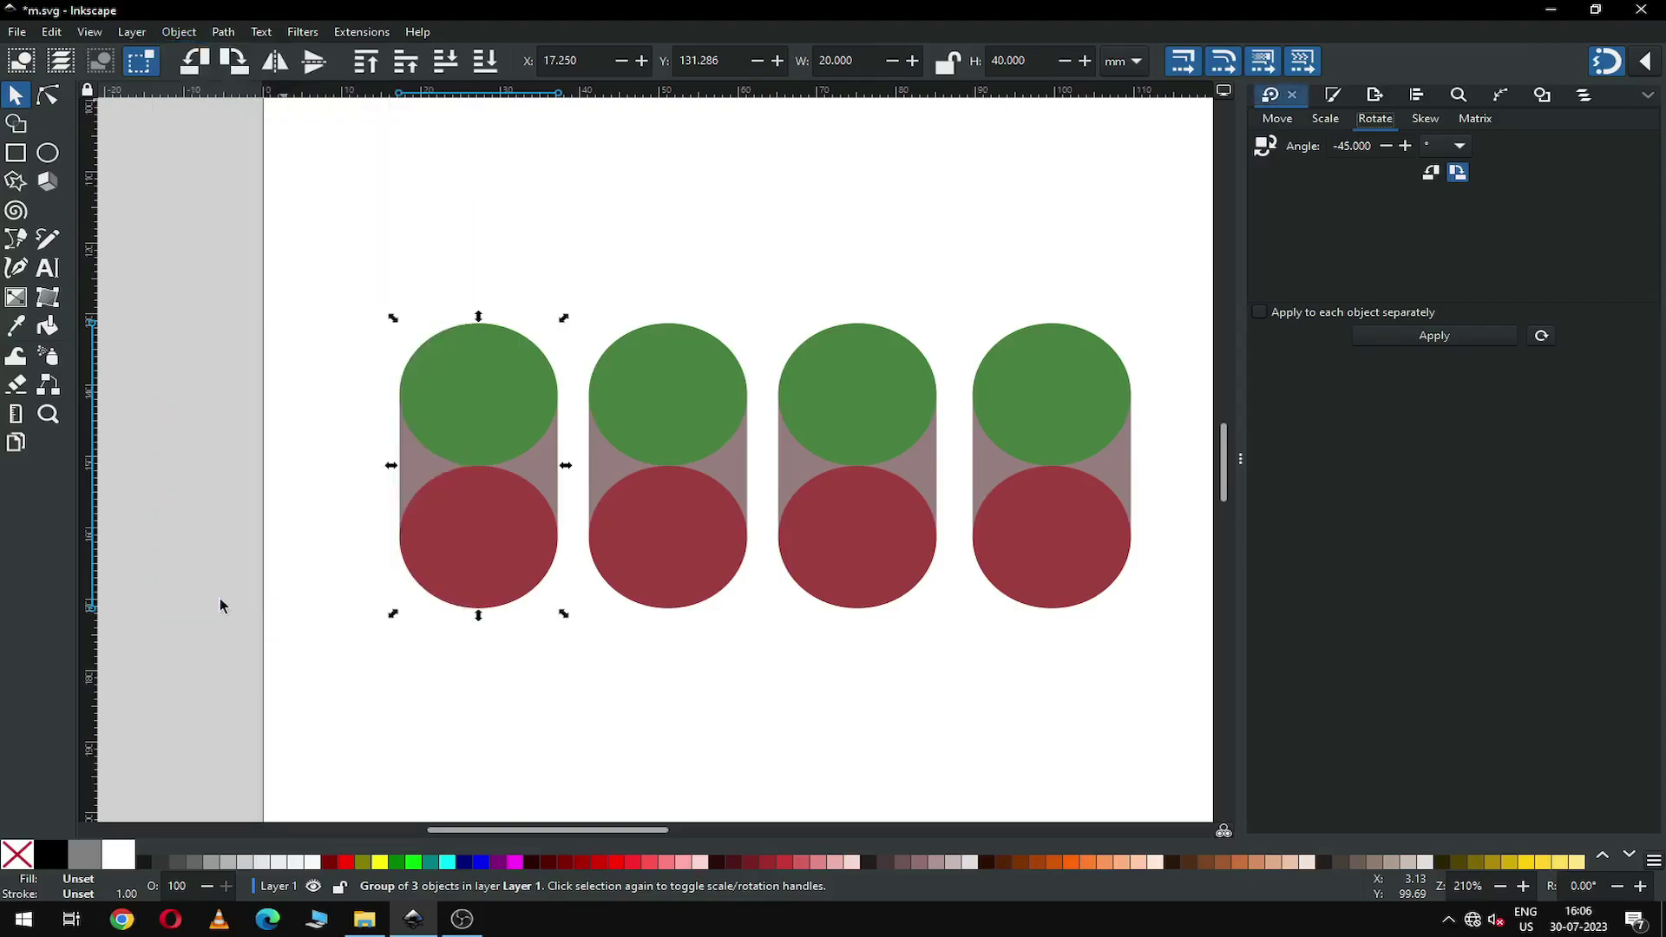
{"action": "left_click", "coordinate": [1372, 149]}
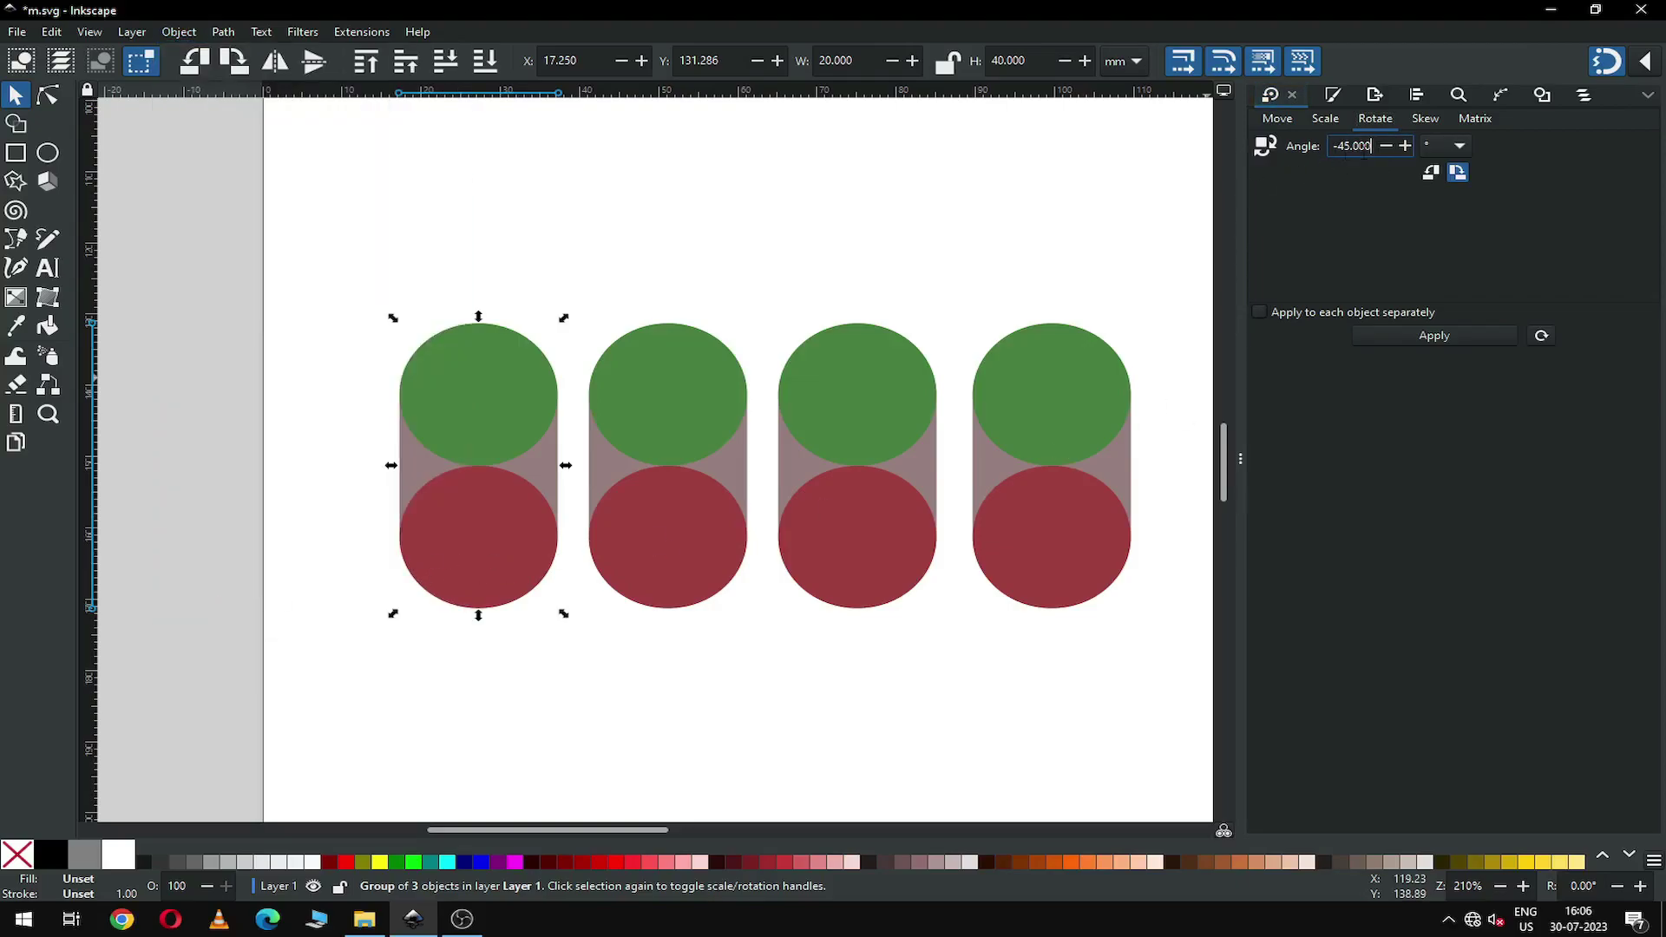
{"action": "left_click", "coordinate": [1430, 337]}
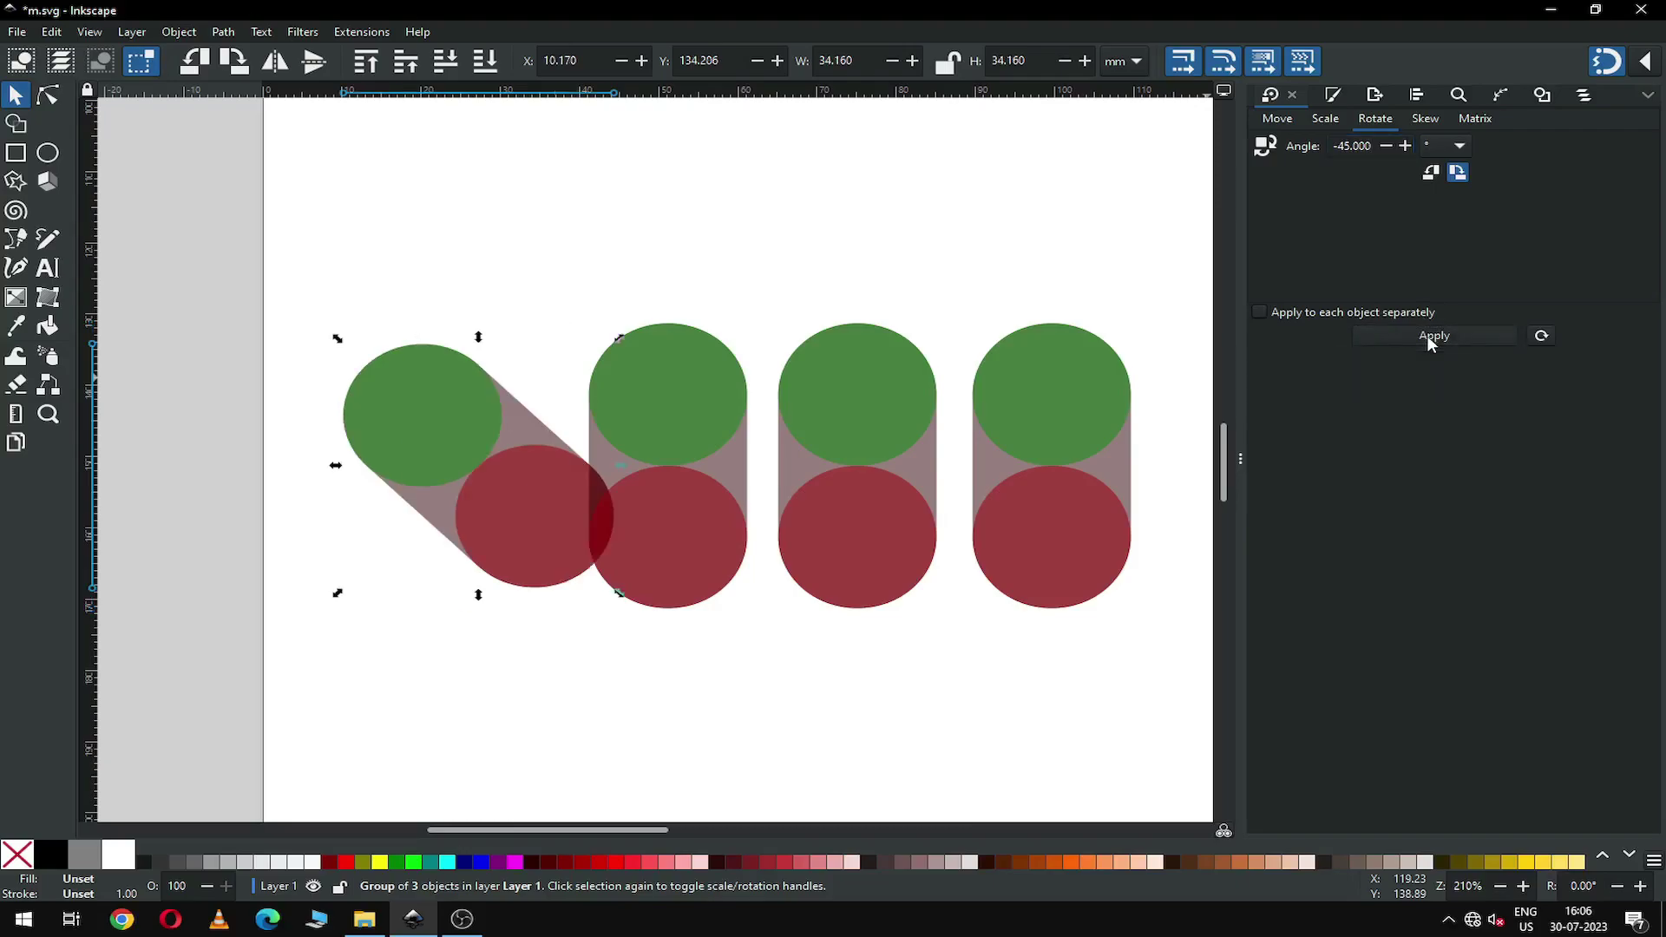
{"action": "left_click", "coordinate": [750, 260]}
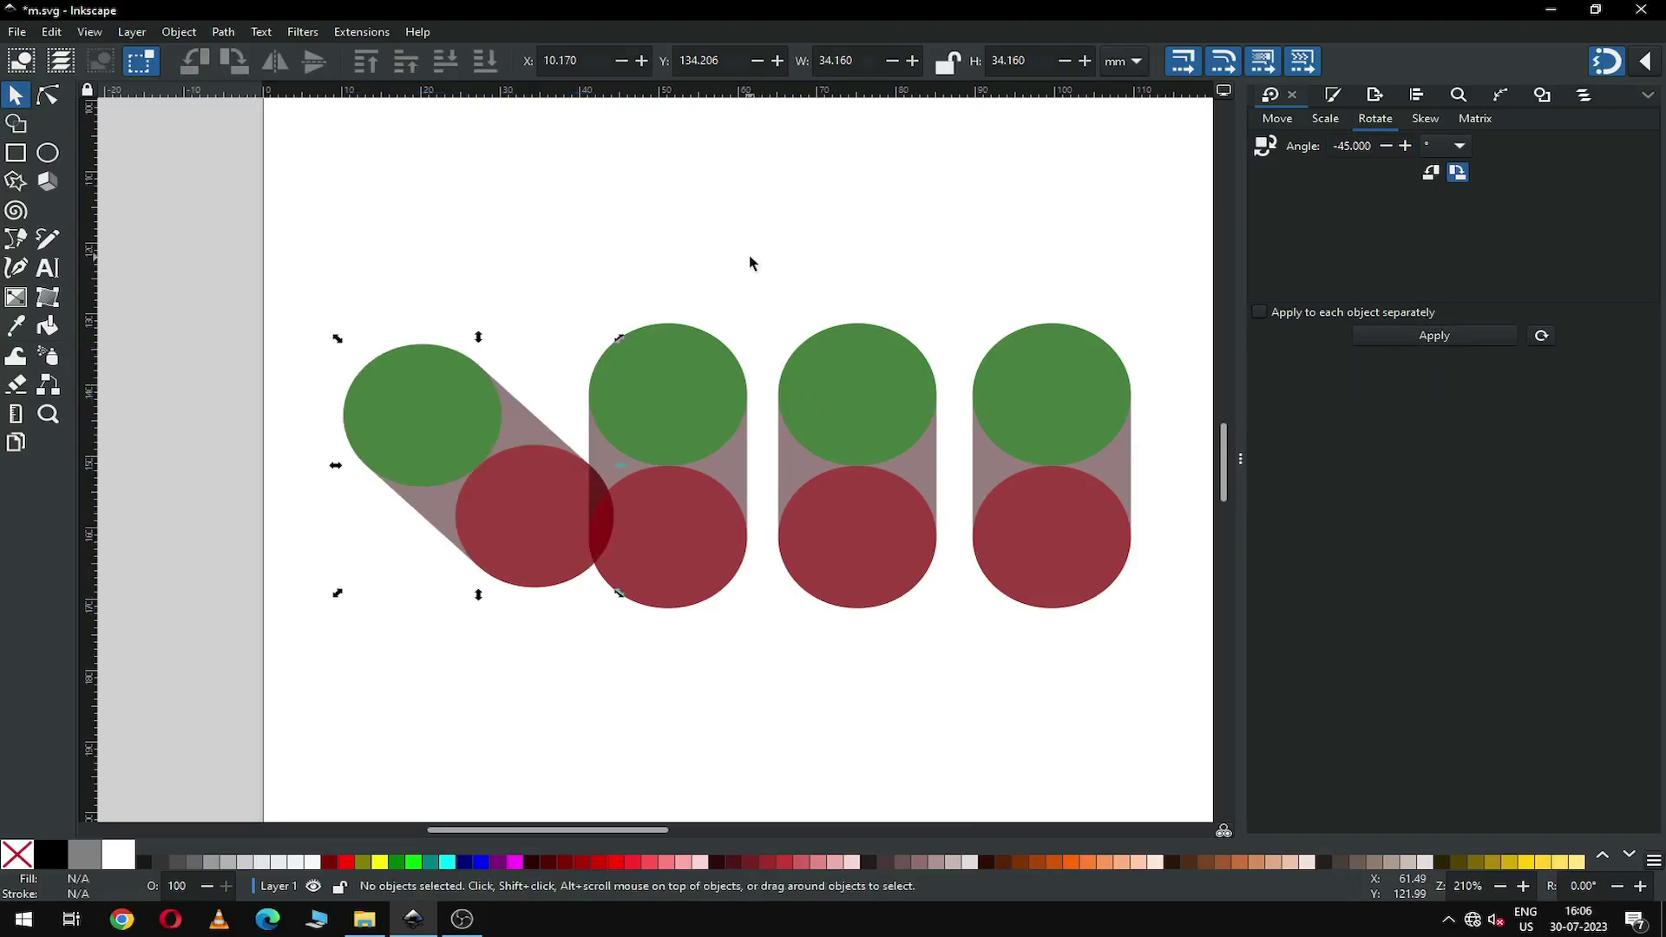
Step: Rotate the second capsule by 45° and move it so its green circle overlaps the first capsule's green circle
{"action": "left_click", "coordinate": [679, 403]}
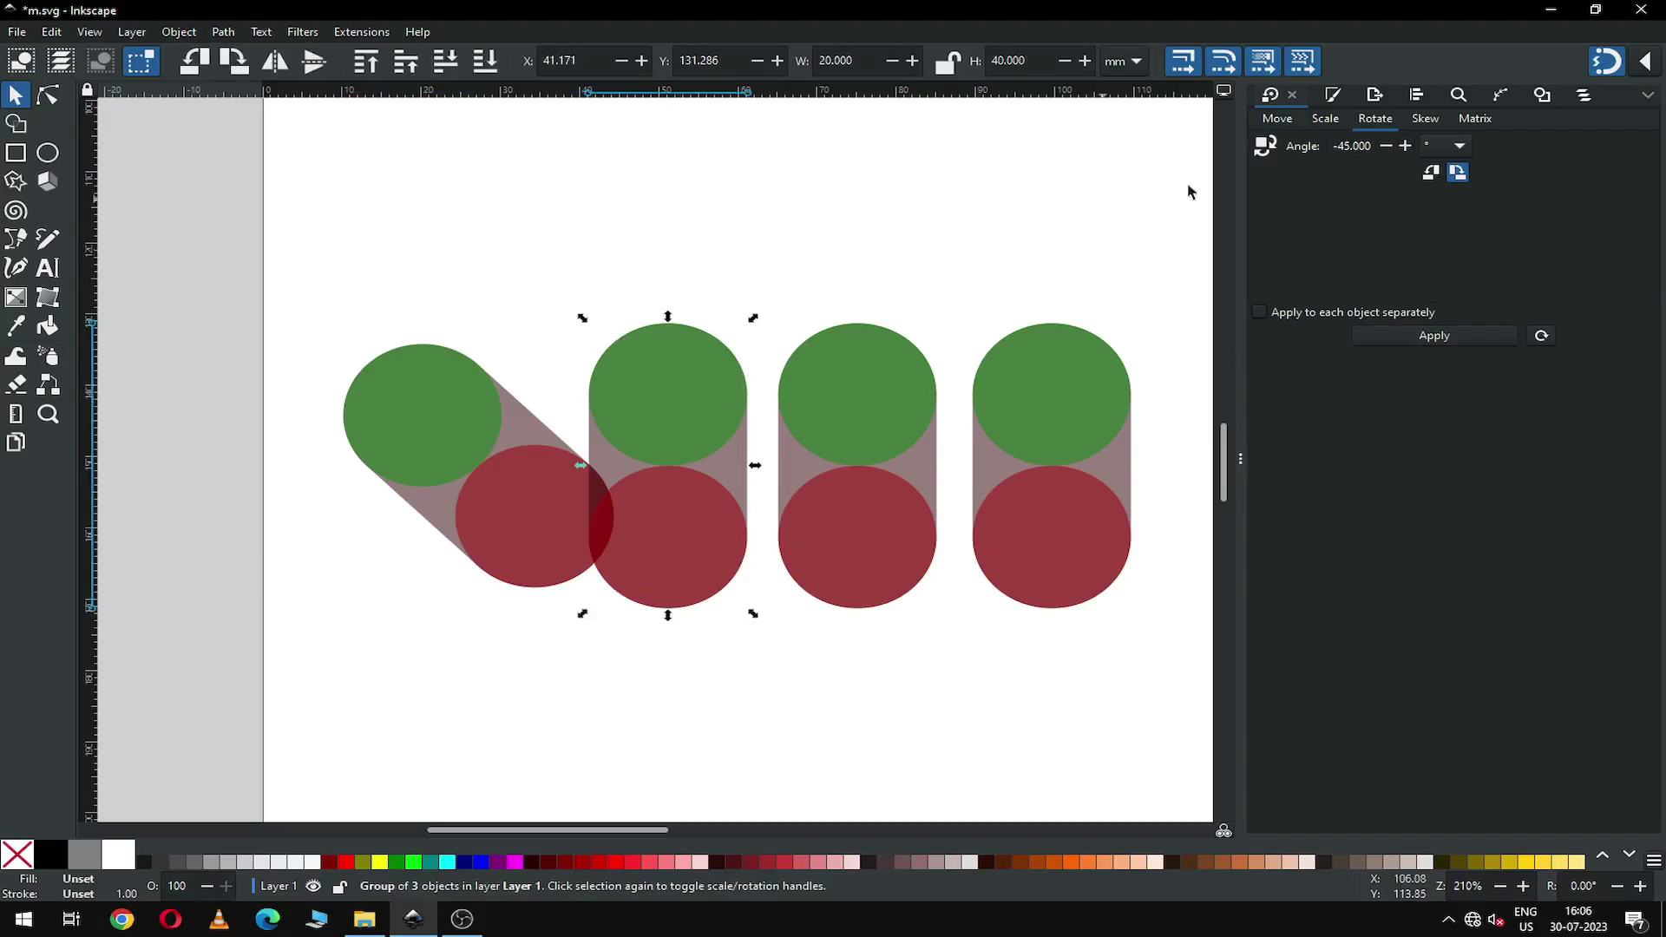
{"action": "triple_click", "coordinate": [1352, 145]}
{"action": "type", "text": "45"}
{"action": "key", "text": "Return"}
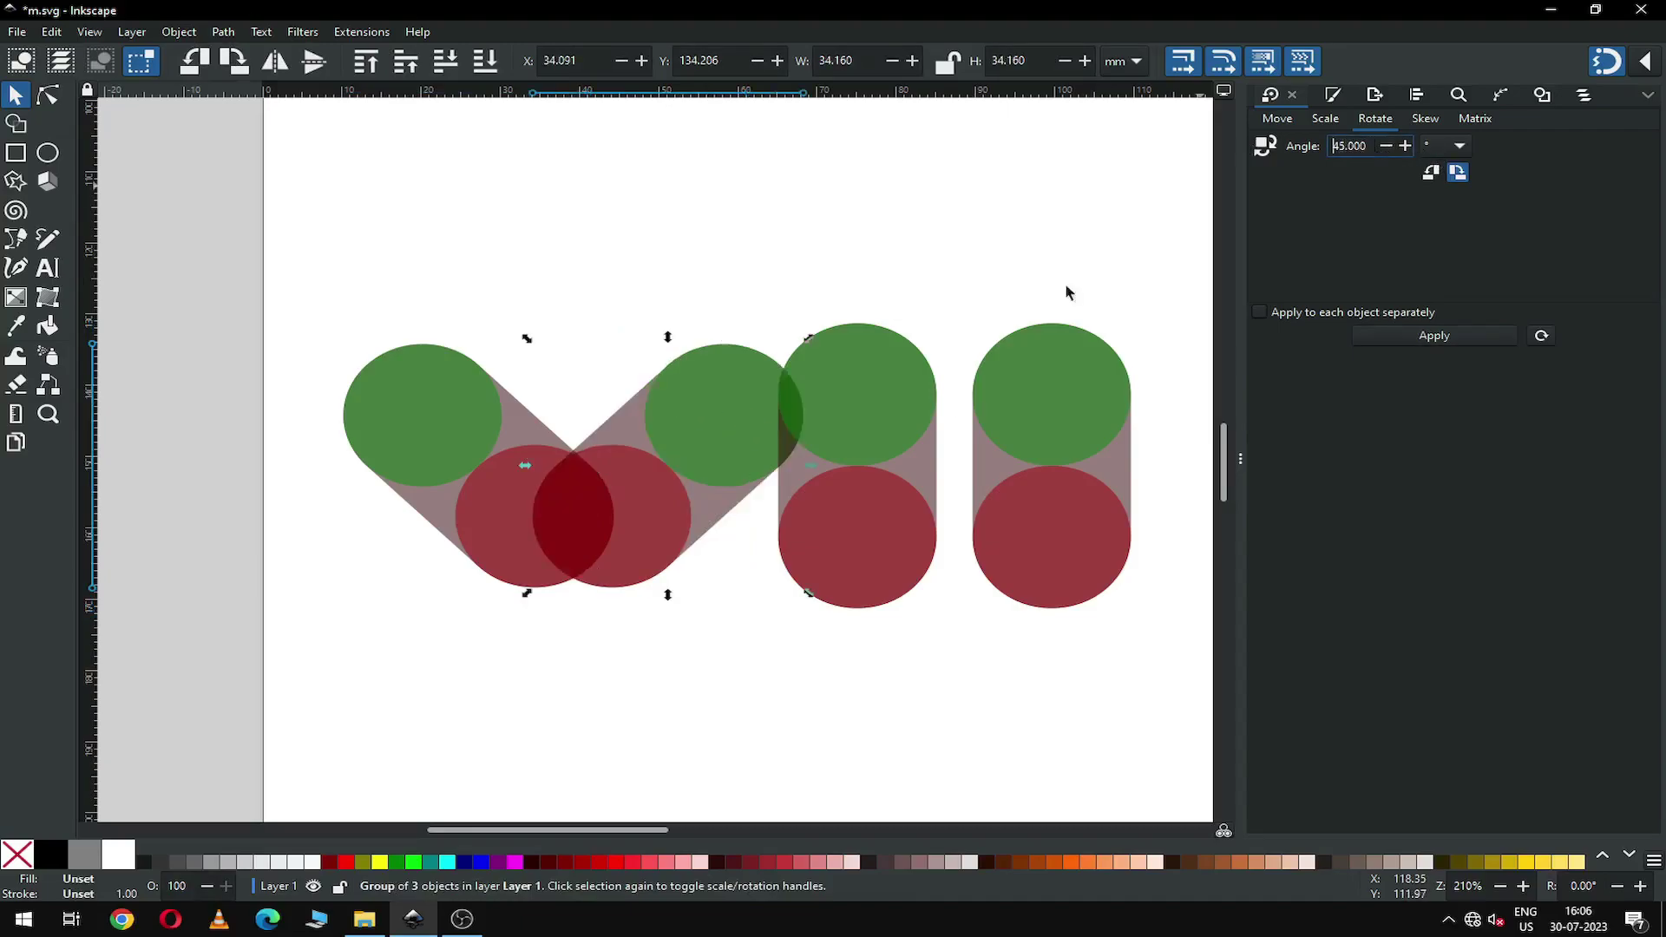
{"action": "left_click_drag", "start_coordinate": [729, 409], "coordinate": [403, 402]}
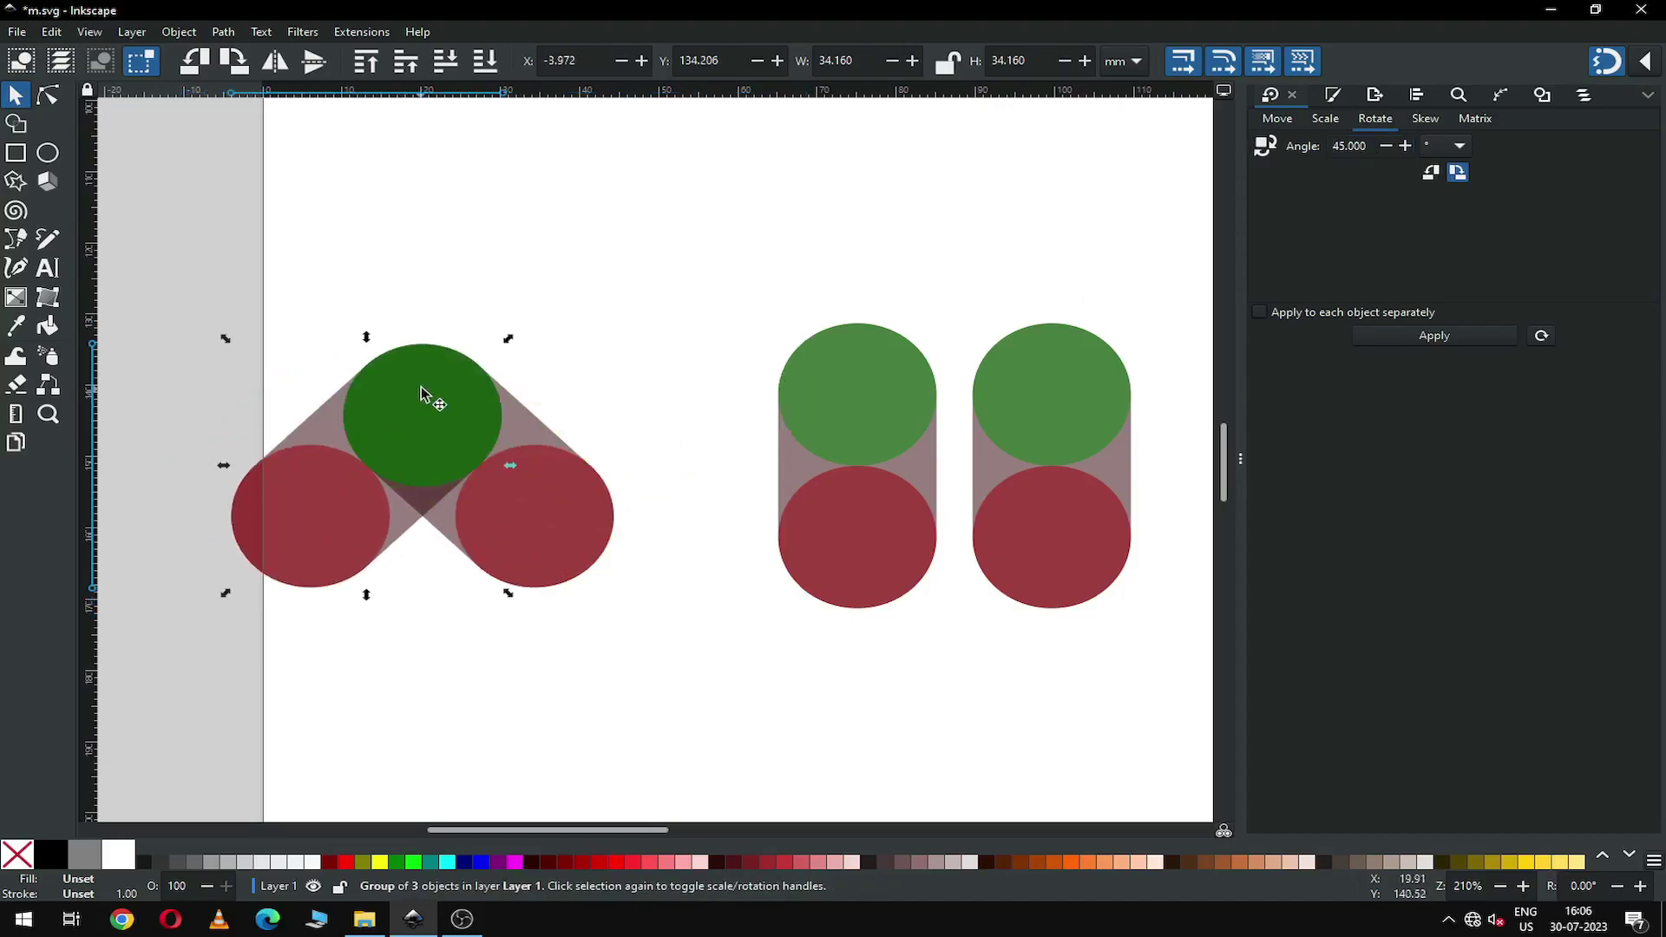
{"action": "left_click", "coordinate": [1648, 61]}
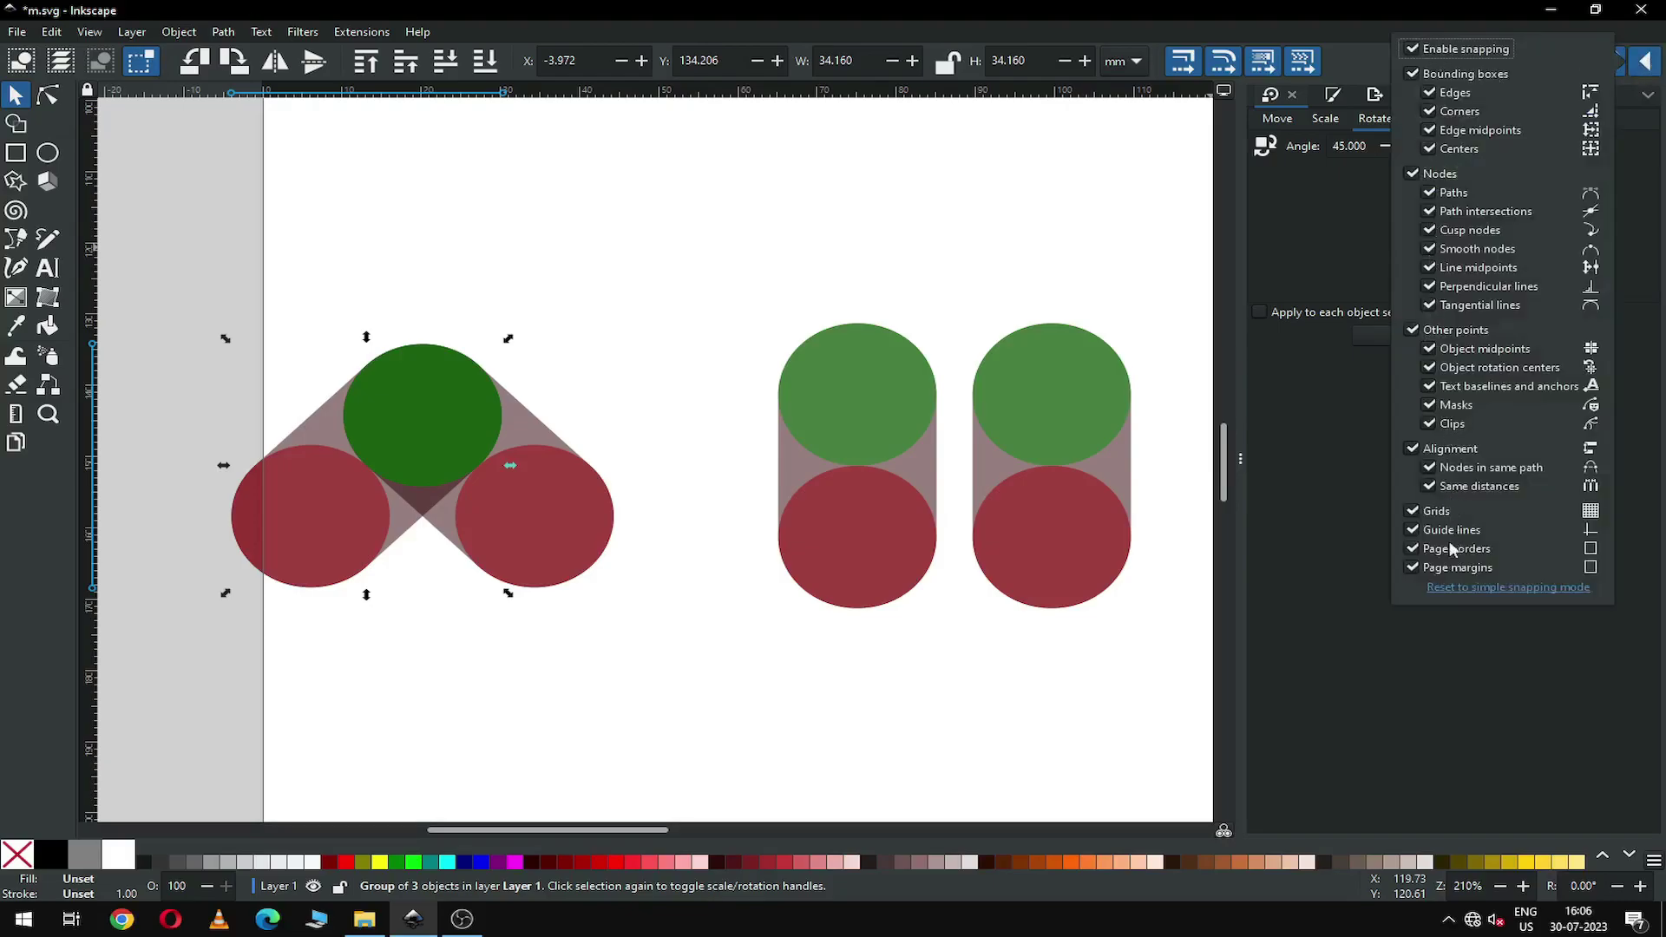
{"action": "left_click", "coordinate": [1358, 41]}
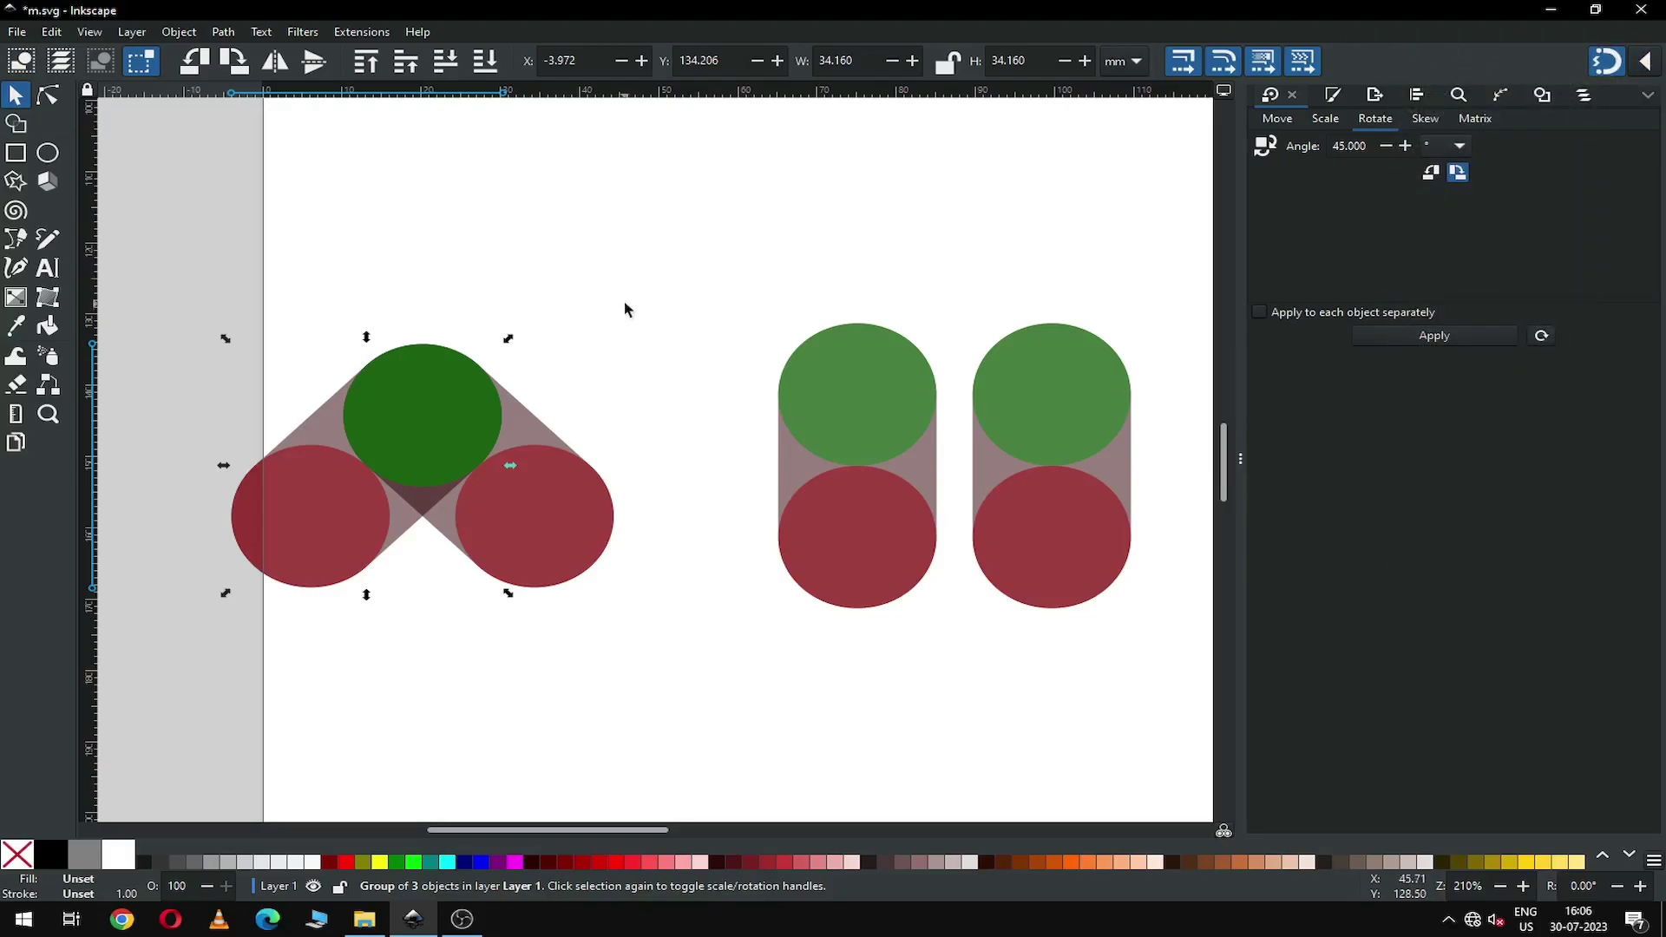
{"action": "left_click", "coordinate": [739, 310]}
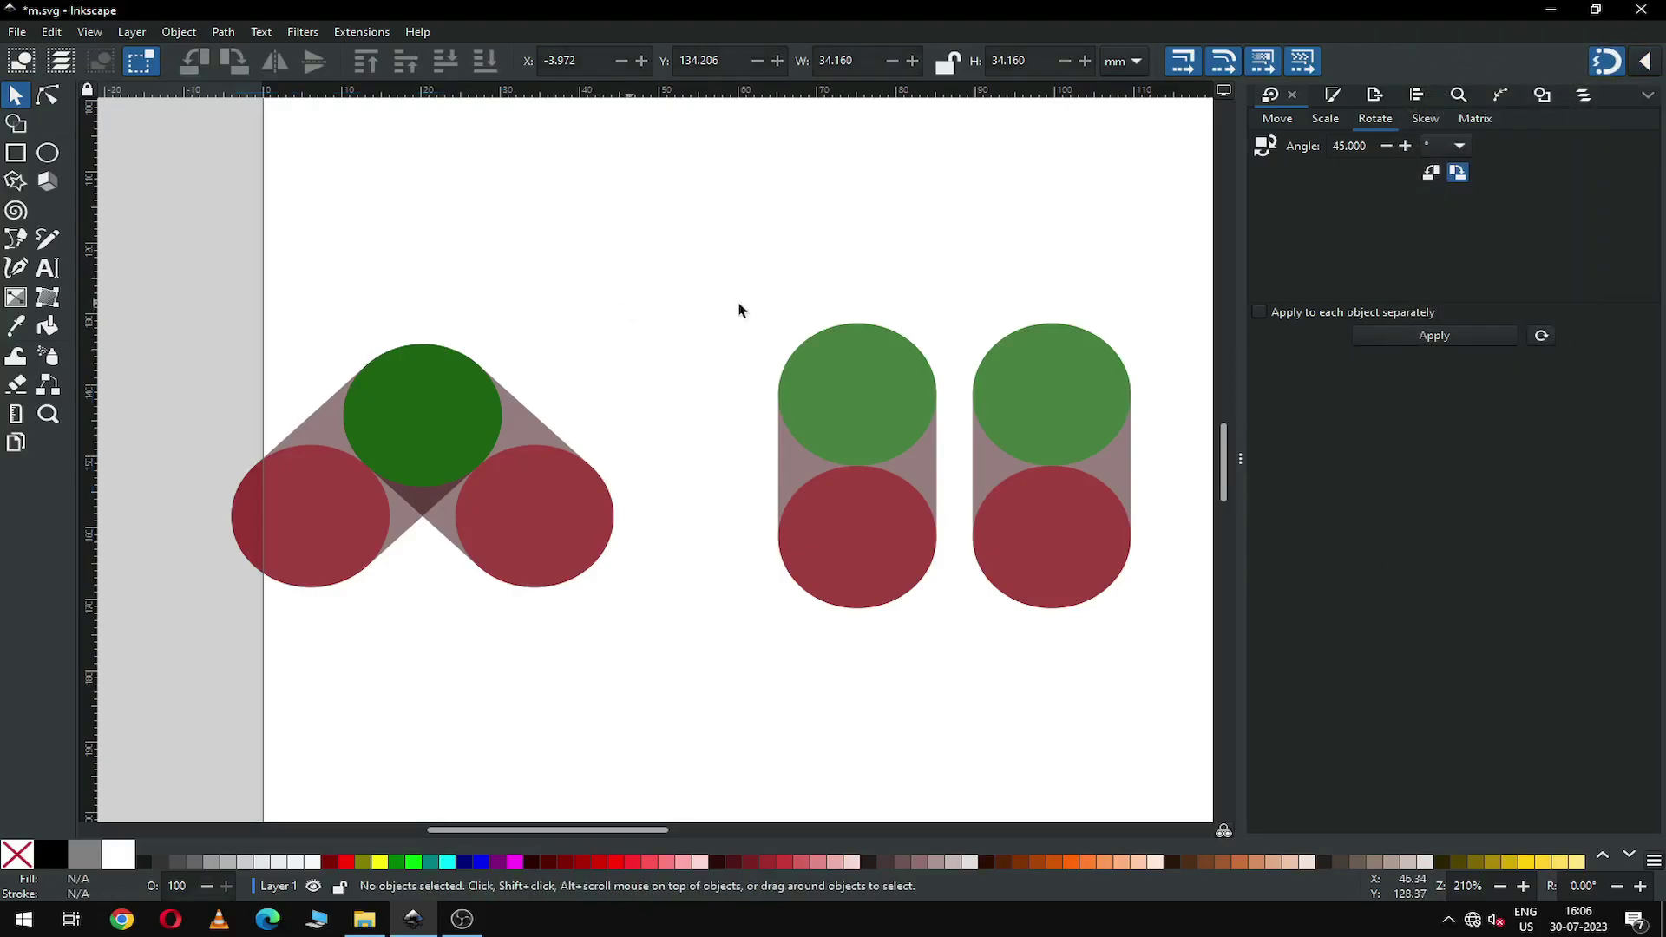
Step: Rotate the third capsule by 45° and move it so its red circle overlaps the first capsule's red circle
{"action": "left_click", "coordinate": [850, 529]}
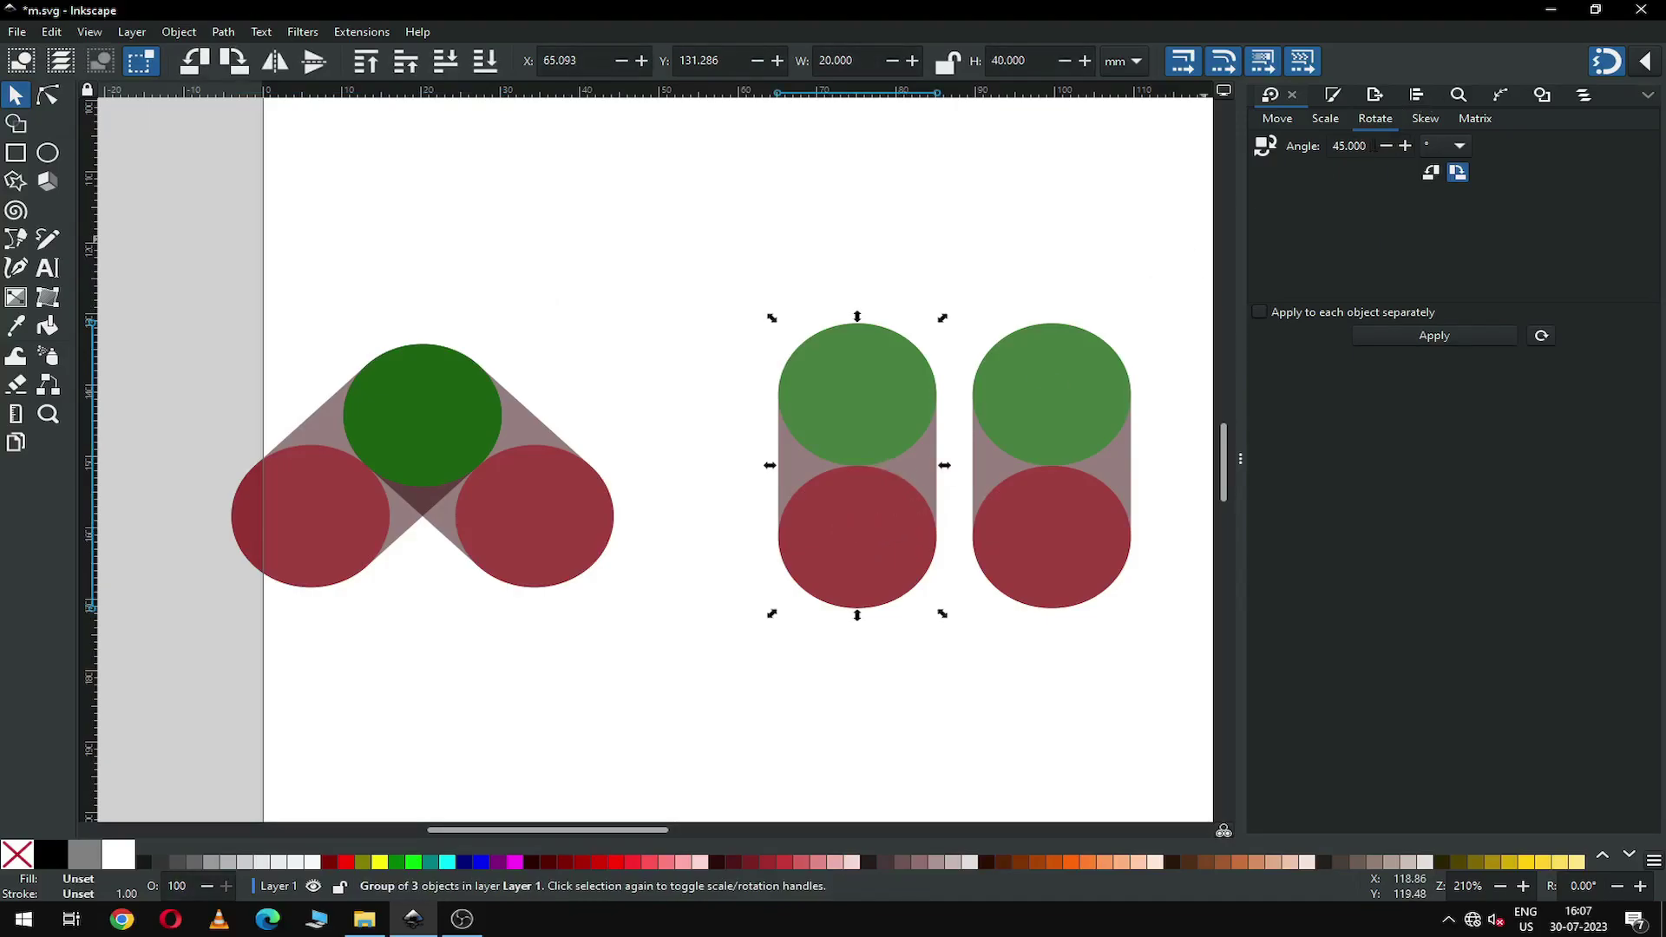
{"action": "left_click", "coordinate": [1371, 145]}
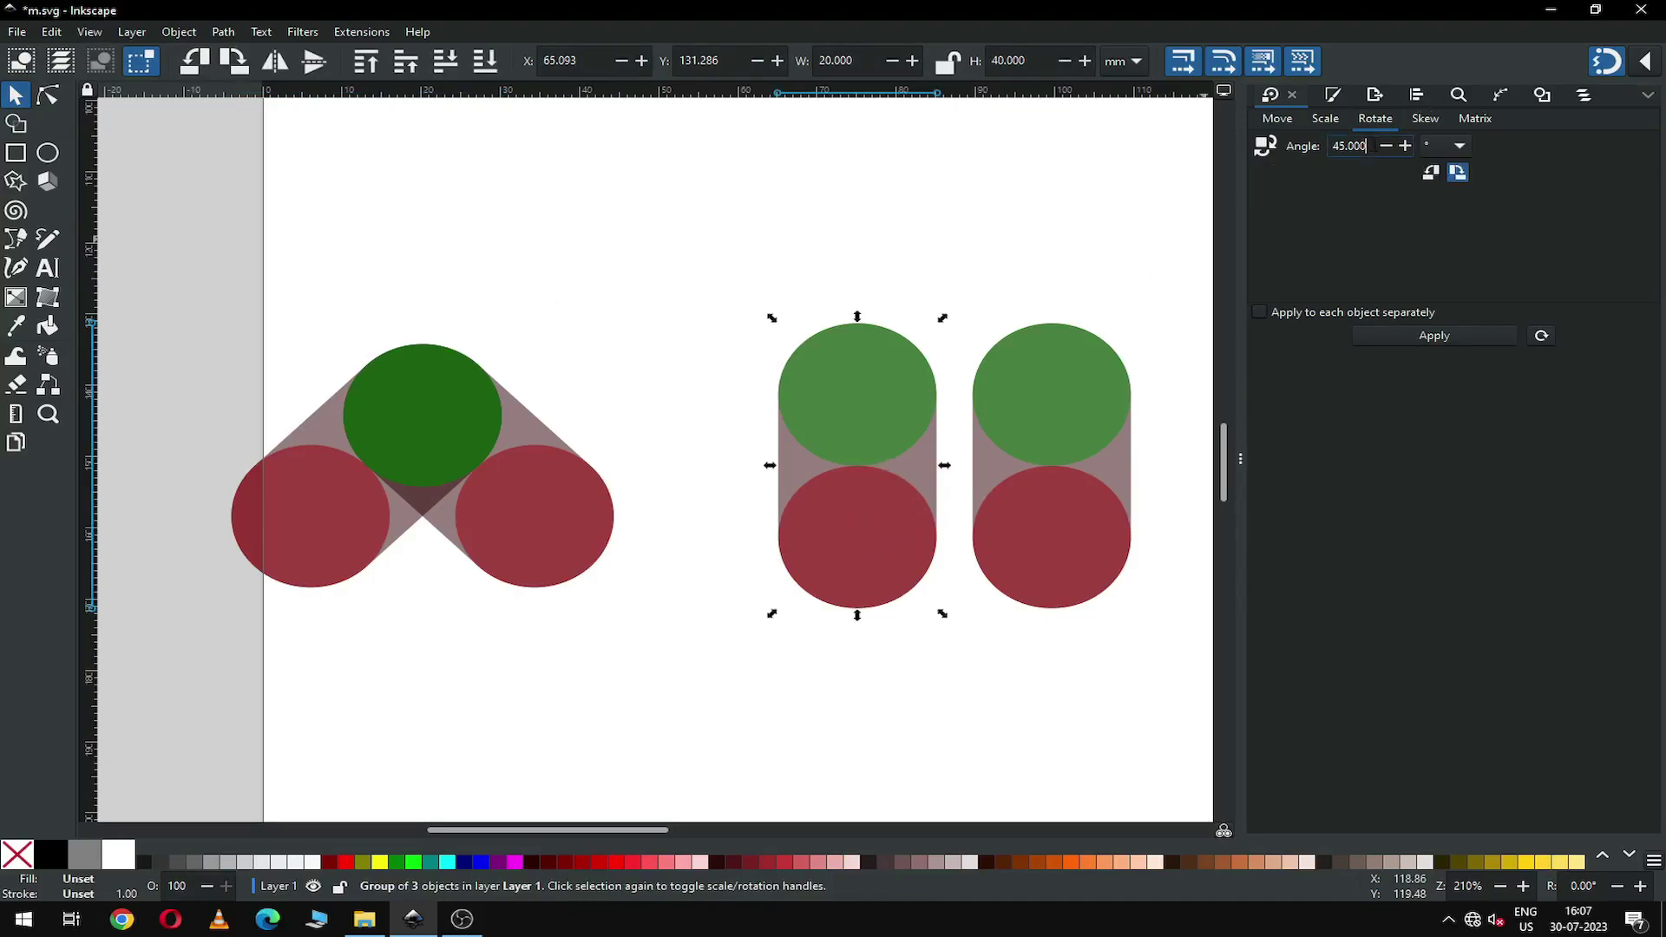
{"action": "left_click", "coordinate": [1449, 338]}
{"action": "left_click_drag", "start_coordinate": [818, 506], "coordinate": [532, 502]}
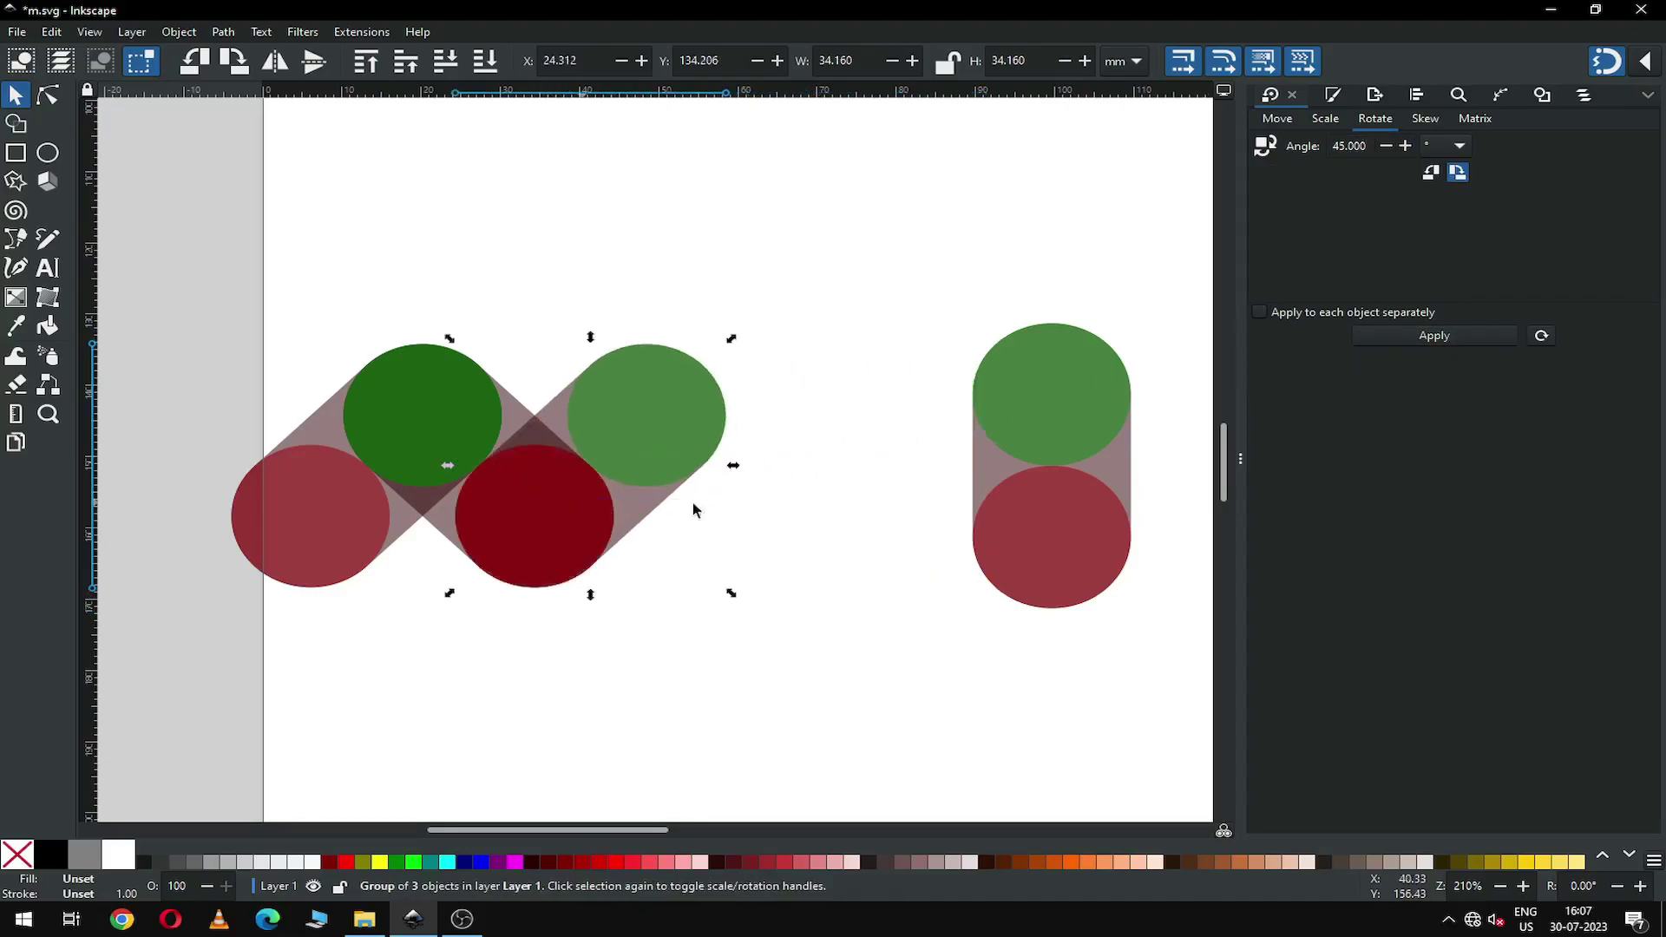
Step: Rotate the last upright capsule by -45° and move it so its green circle overlaps the third capsule's green circle
{"action": "left_click", "coordinate": [949, 520]}
{"action": "left_click", "coordinate": [1041, 542]}
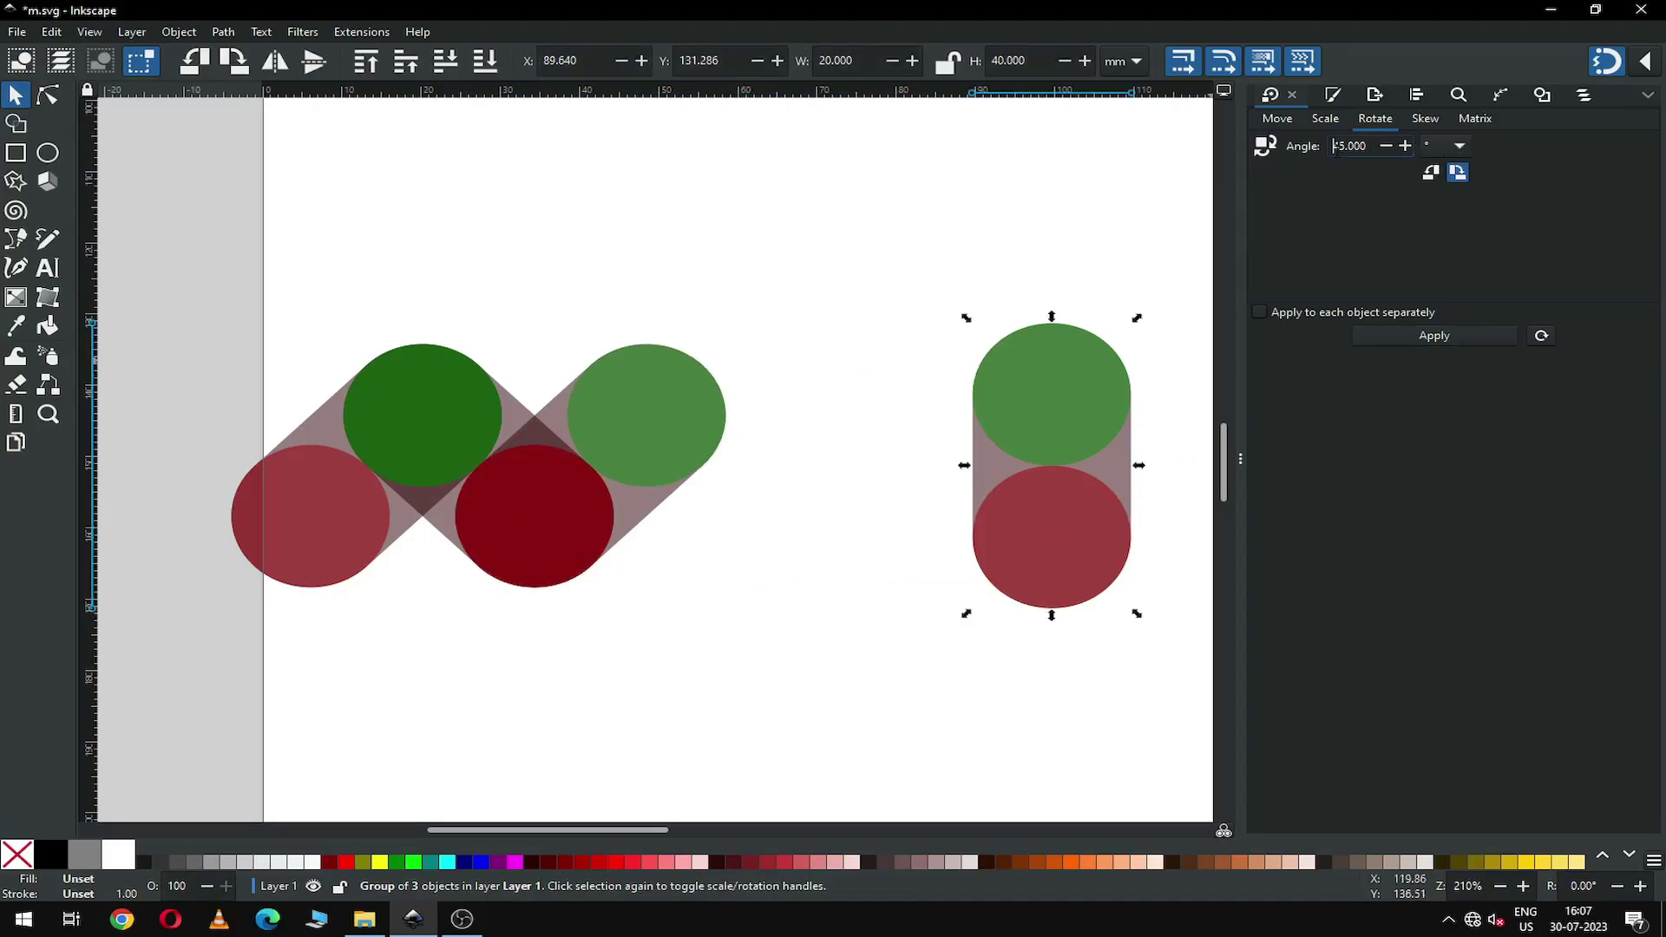
{"action": "type", "text": "-"}
{"action": "left_click", "coordinate": [1430, 336]}
{"action": "left_click_drag", "start_coordinate": [1008, 427], "coordinate": [662, 428]}
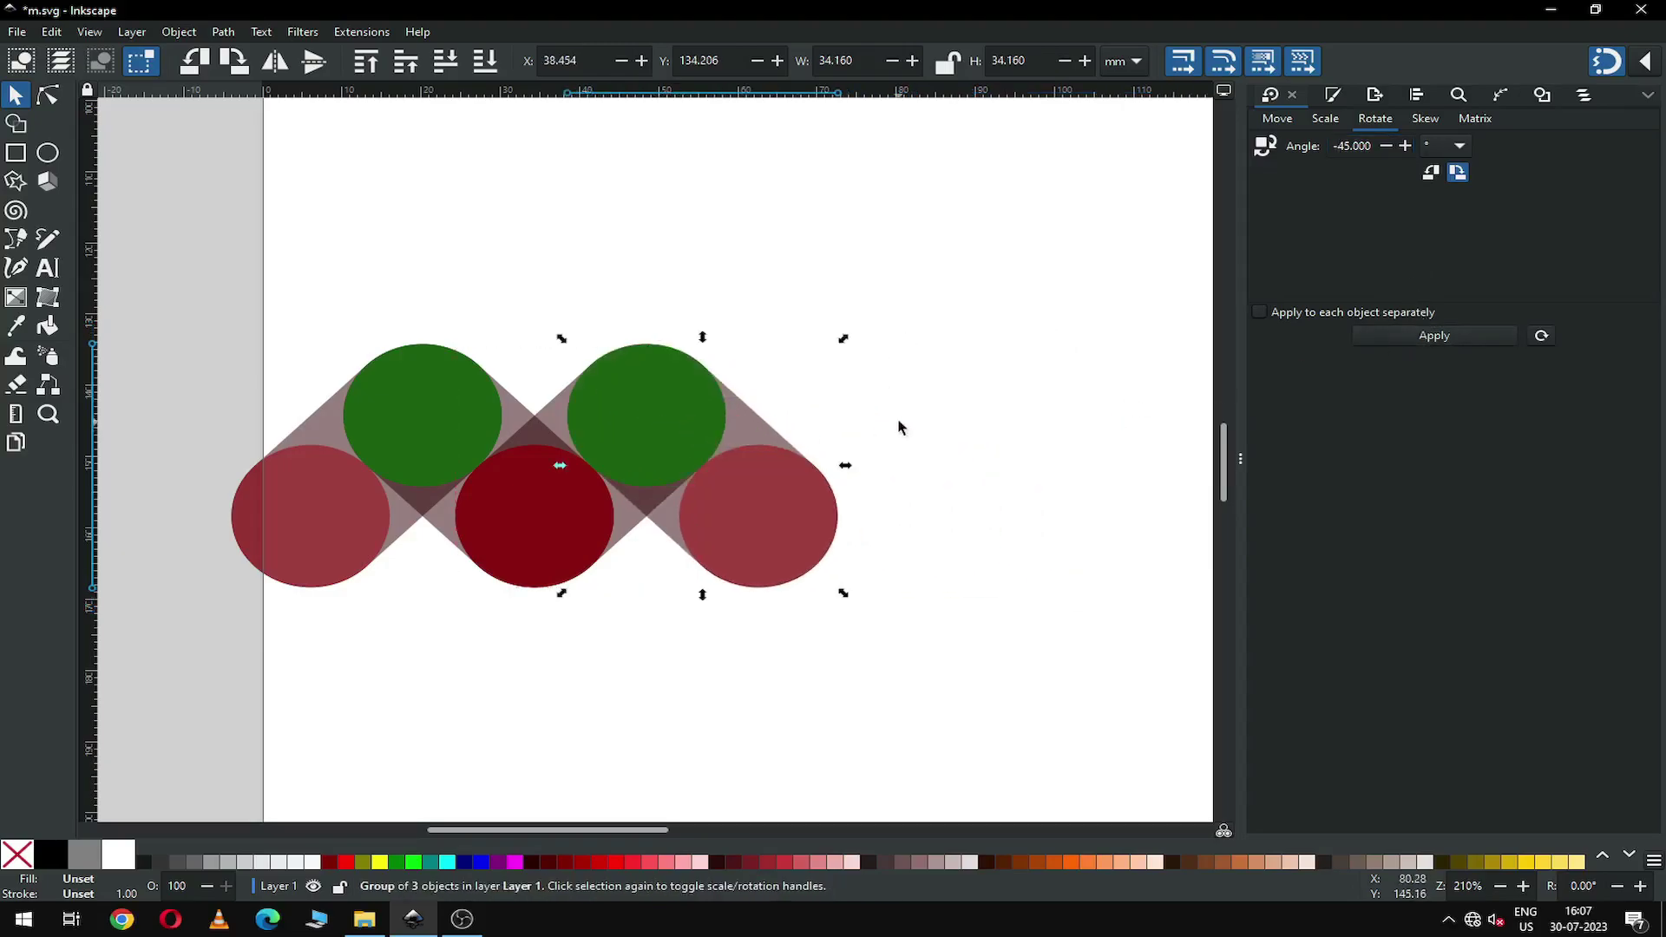
Step: Move all four capsules together onto the page at X about 16 mm and save the document
{"action": "left_click", "coordinate": [225, 320]}
{"action": "left_click_drag", "start_coordinate": [177, 324], "coordinate": [887, 642]}
{"action": "left_click_drag", "start_coordinate": [731, 496], "coordinate": [741, 494]}
{"action": "key", "text": "Escape"}
{"action": "key", "text": "z"}
{"action": "left_click_drag", "start_coordinate": [340, 280], "coordinate": [1089, 629]}
{"action": "key", "text": "ctrl+s"}
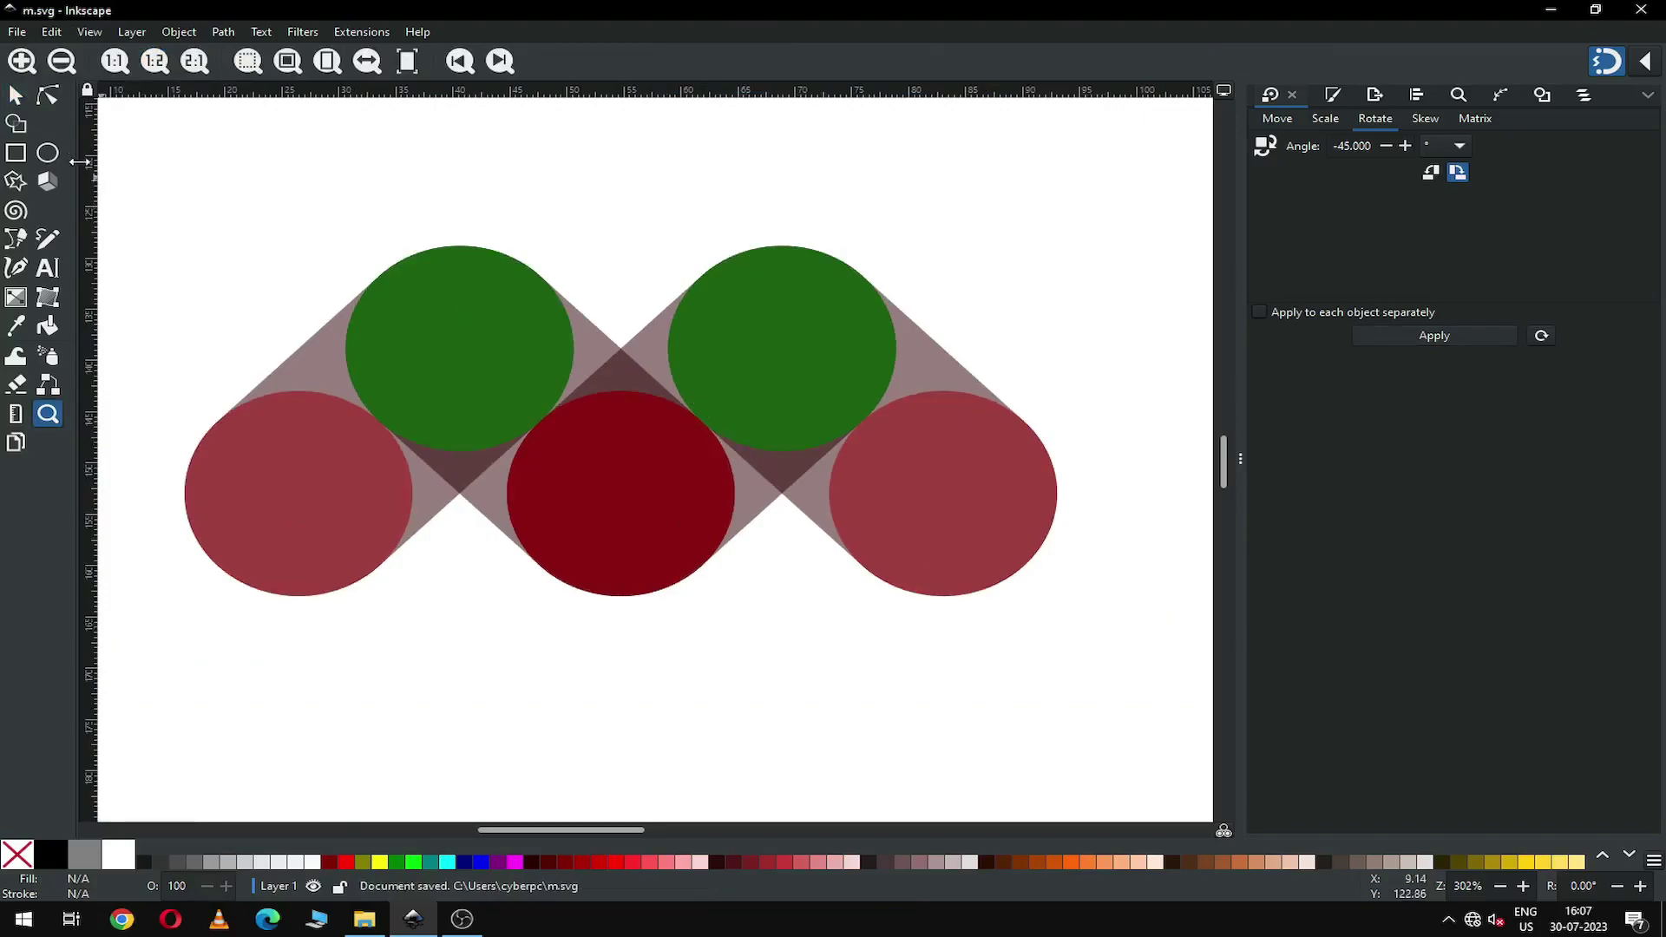
Step: Select all four overlapping capsules of the zigzag and combine them into one group
{"action": "key", "text": "s"}
{"action": "left_click_drag", "start_coordinate": [148, 169], "coordinate": [1122, 669]}
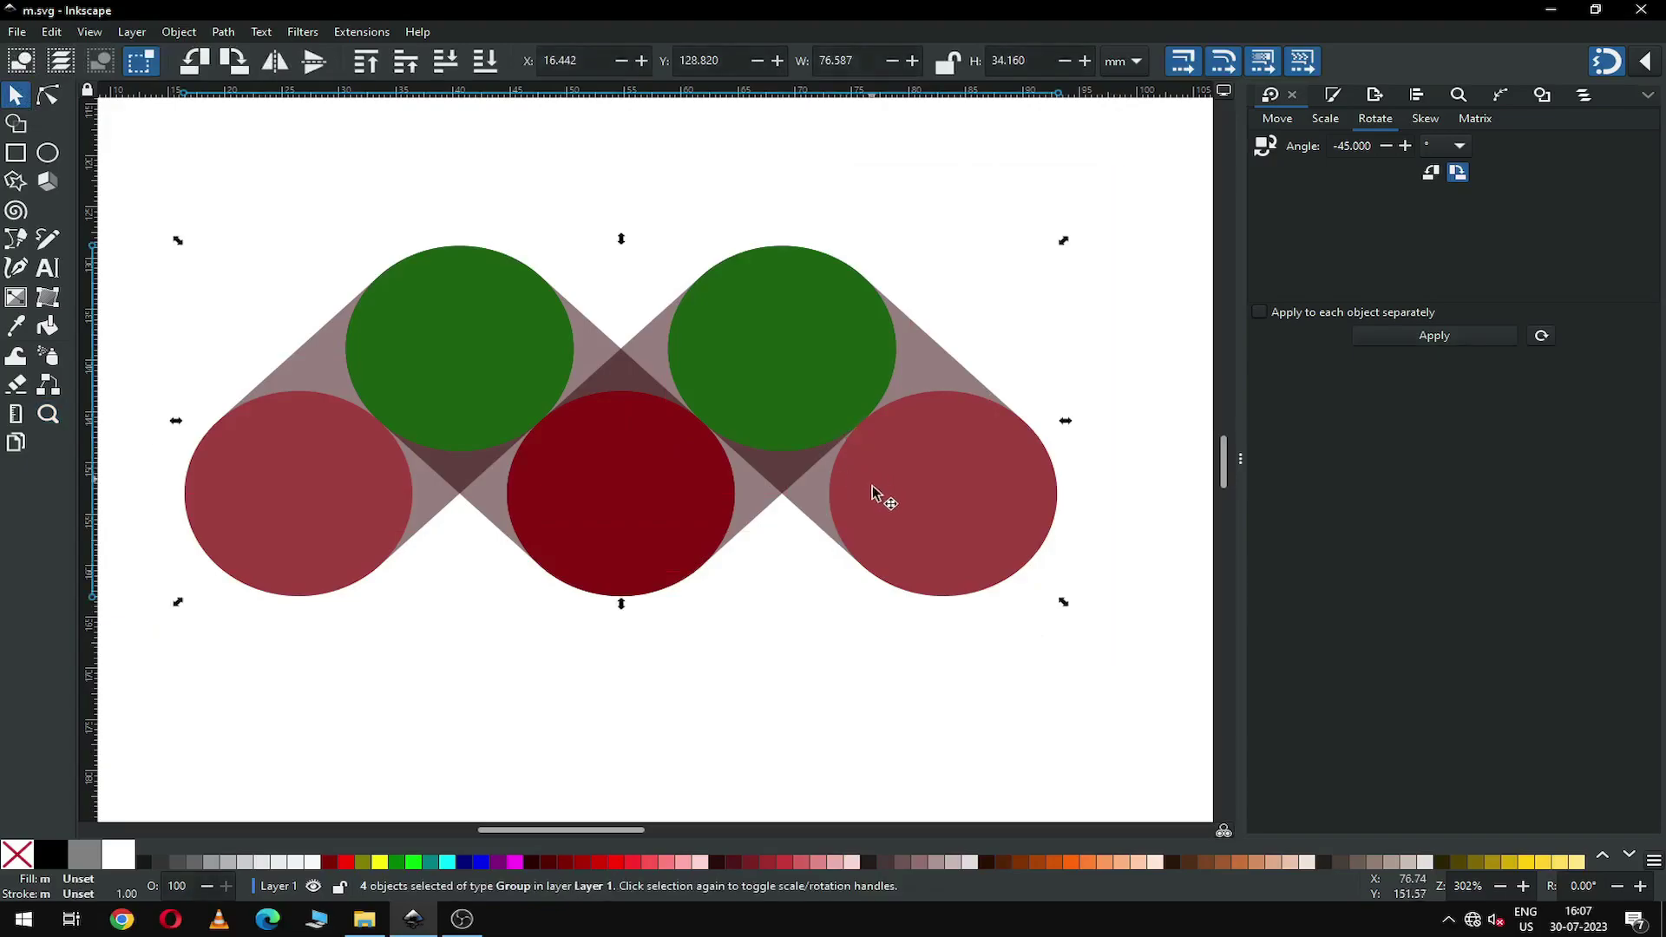
{"action": "right_click", "coordinate": [736, 334]}
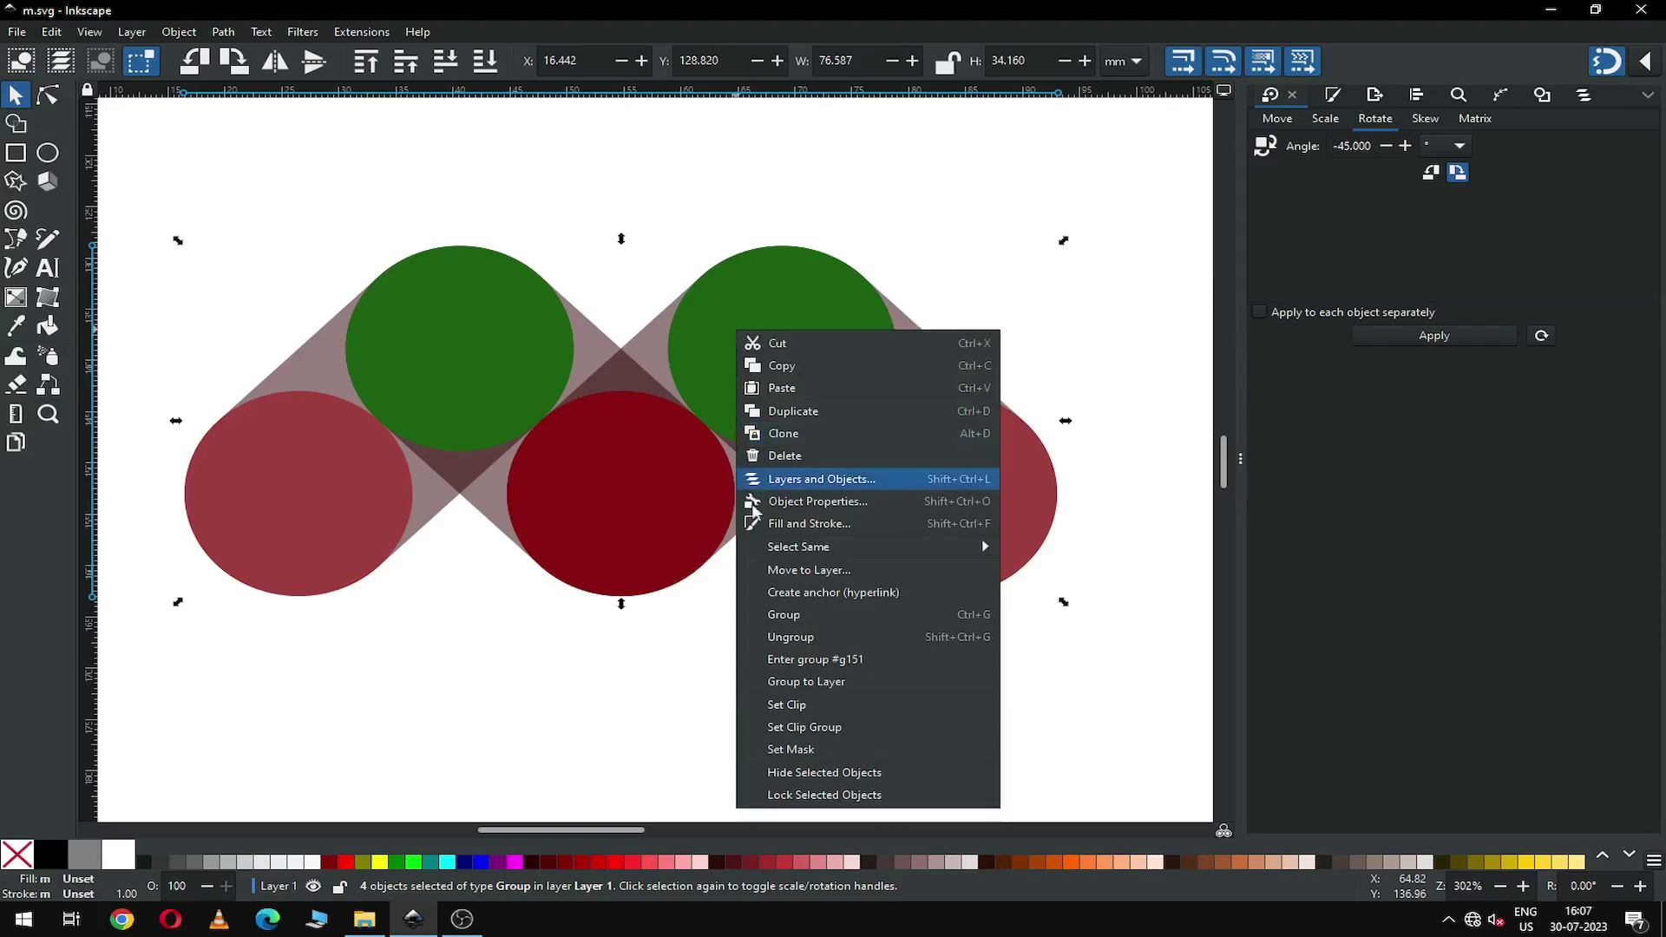
{"action": "left_click", "coordinate": [767, 616]}
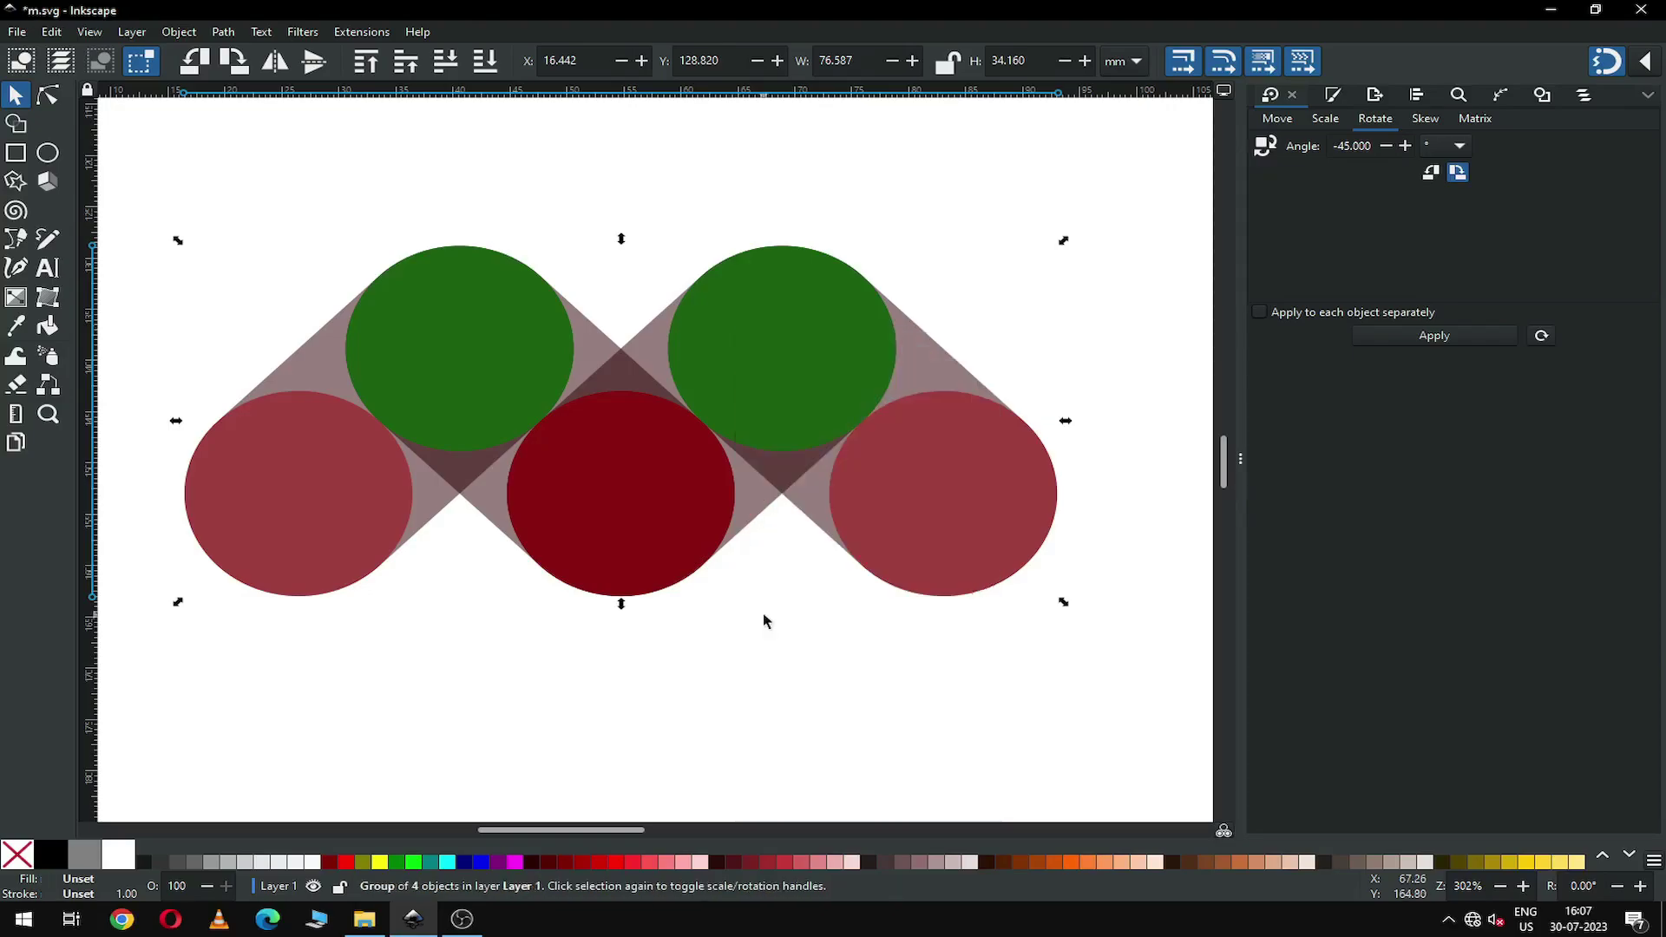
Step: Duplicate the zigzag group and place the copy straight above the original at Y about 97 mm
{"action": "right_click", "coordinate": [657, 491]}
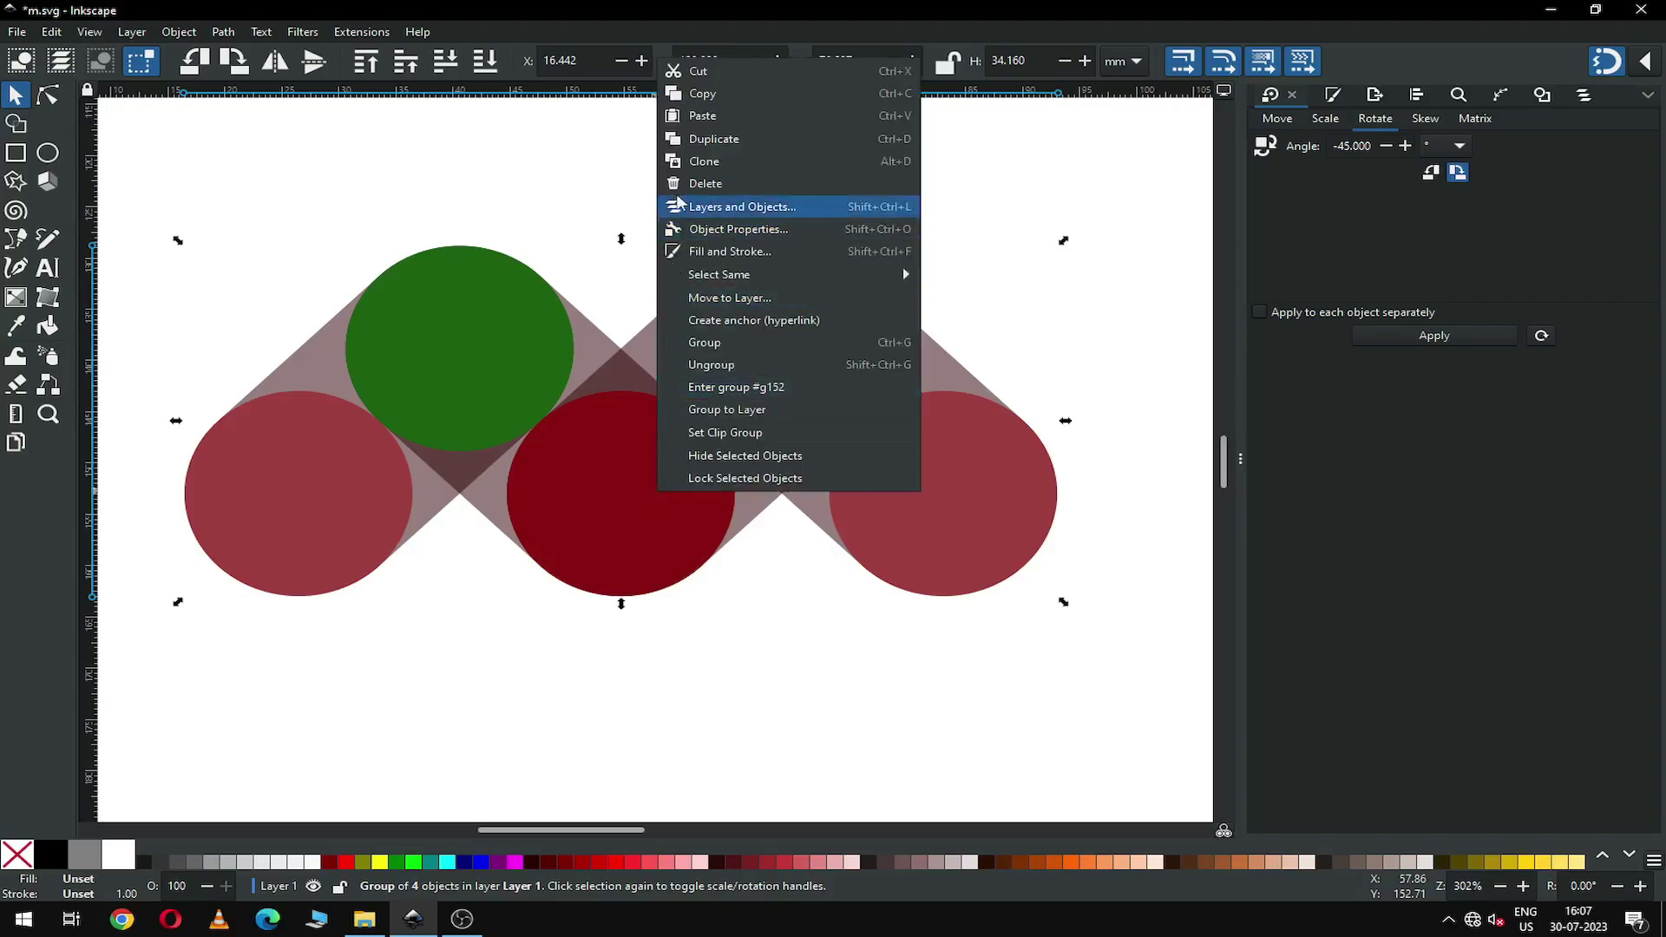
{"action": "left_click", "coordinate": [693, 139]}
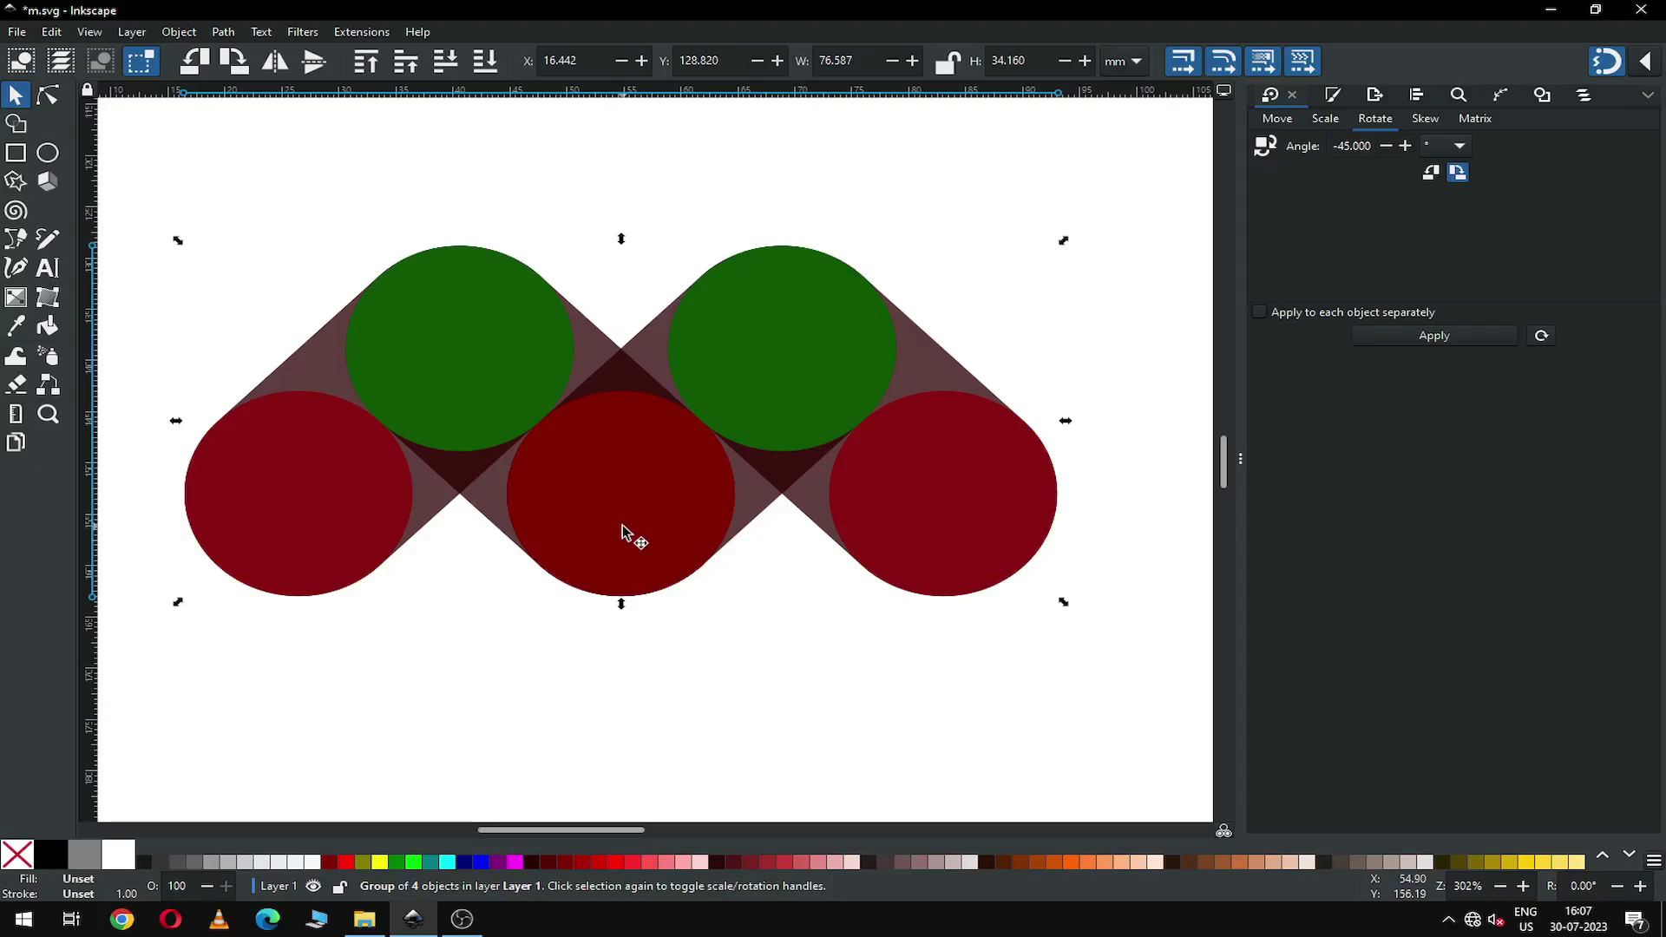
{"action": "left_click_drag", "start_coordinate": [622, 525], "coordinate": [619, 202]}
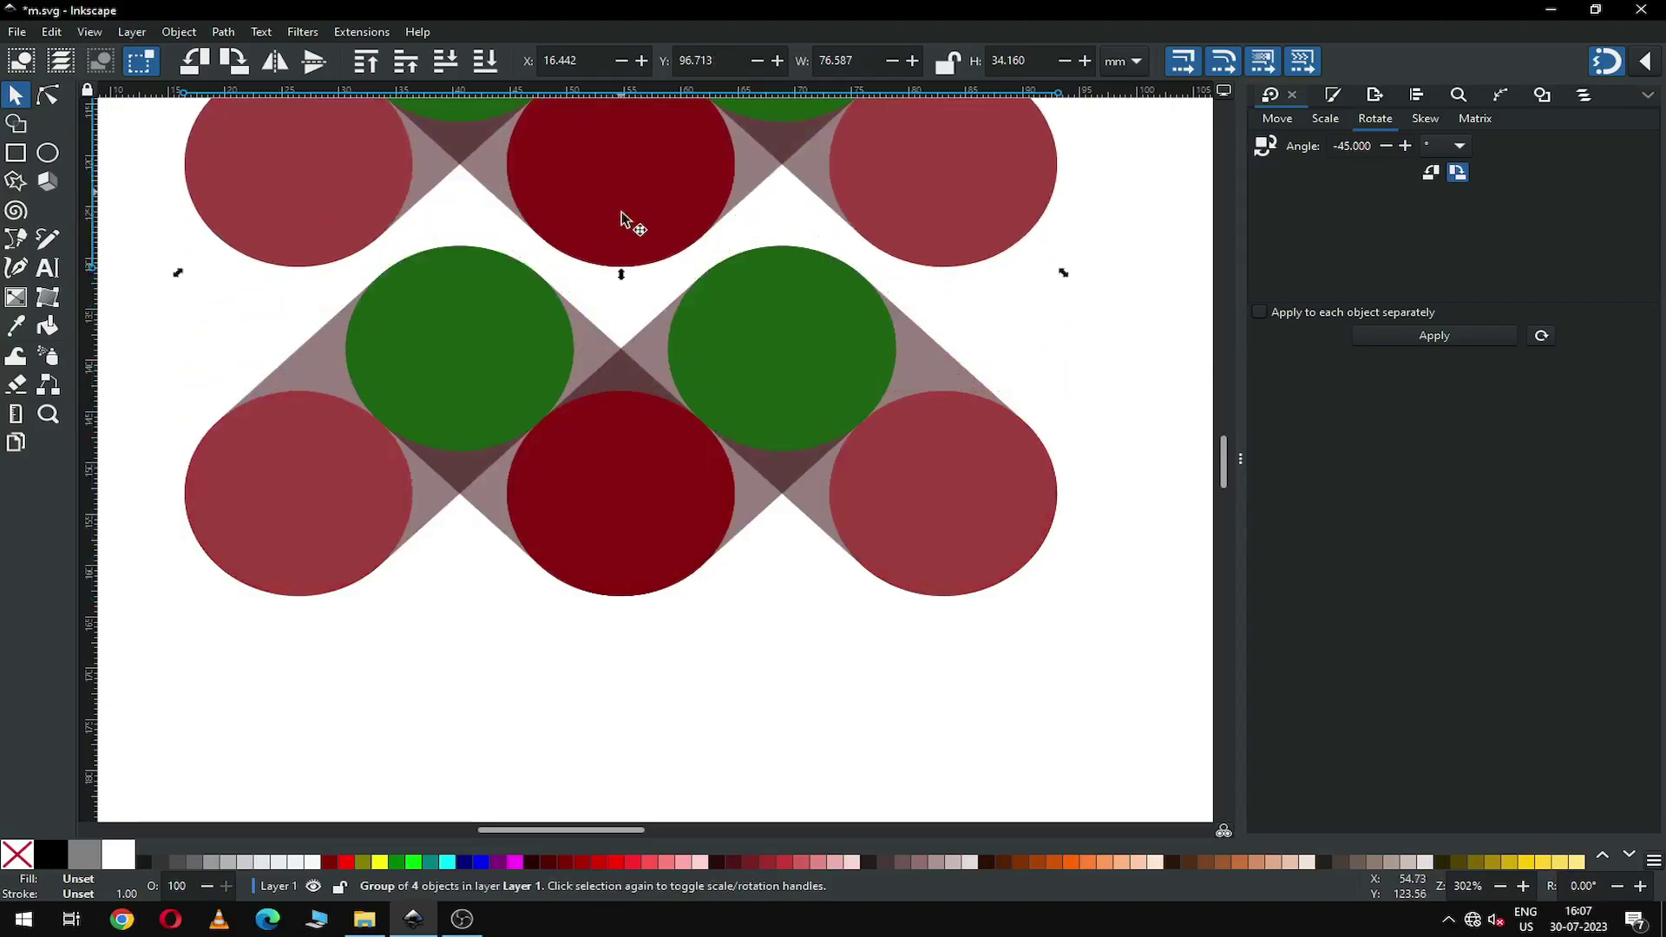
Step: Use the Shape Builder on the lower zigzag group to create segments from the first upper circle and the wedges around it
{"action": "left_click", "coordinate": [657, 513]}
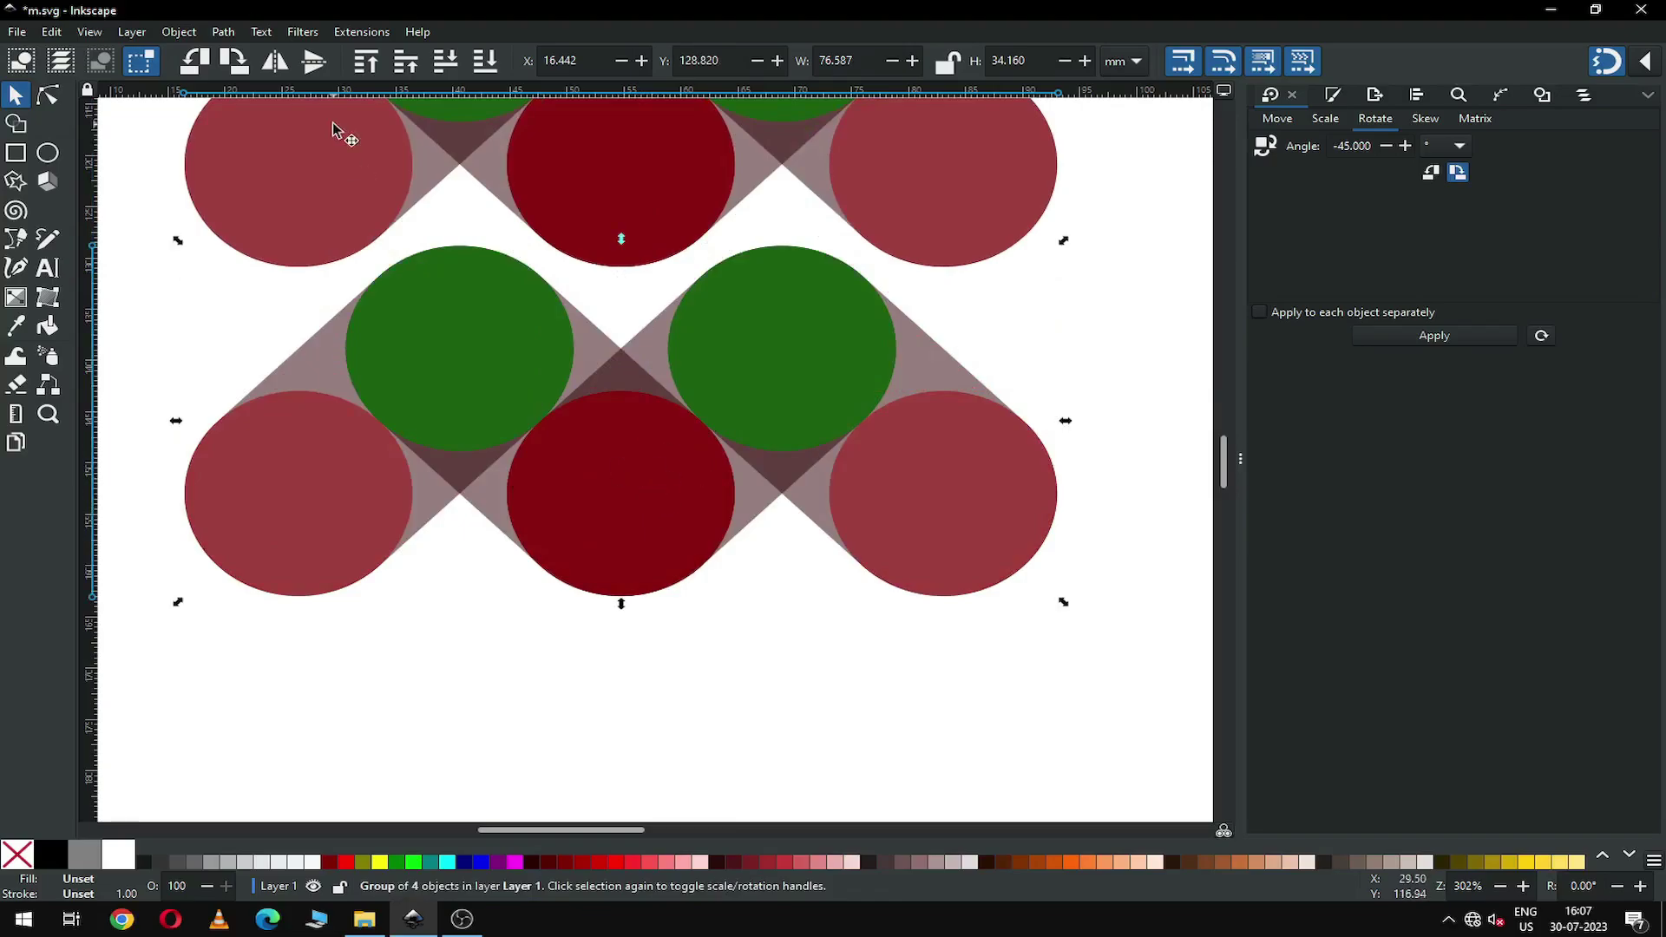
{"action": "left_click", "coordinate": [15, 126]}
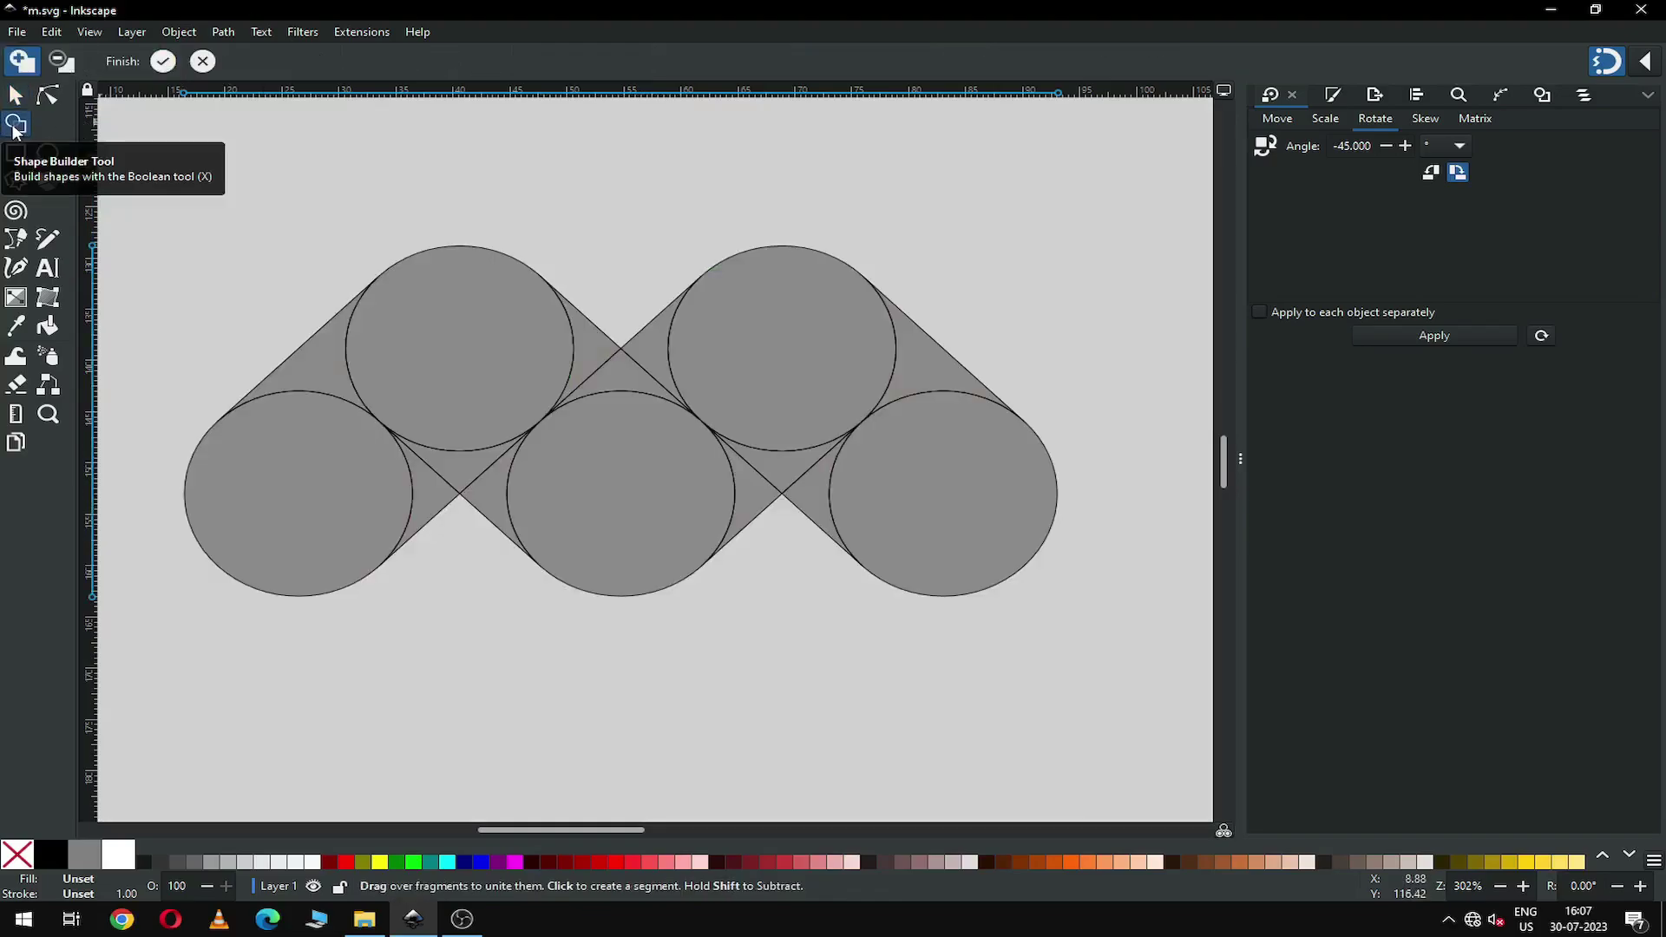
{"action": "left_click", "coordinate": [331, 375]}
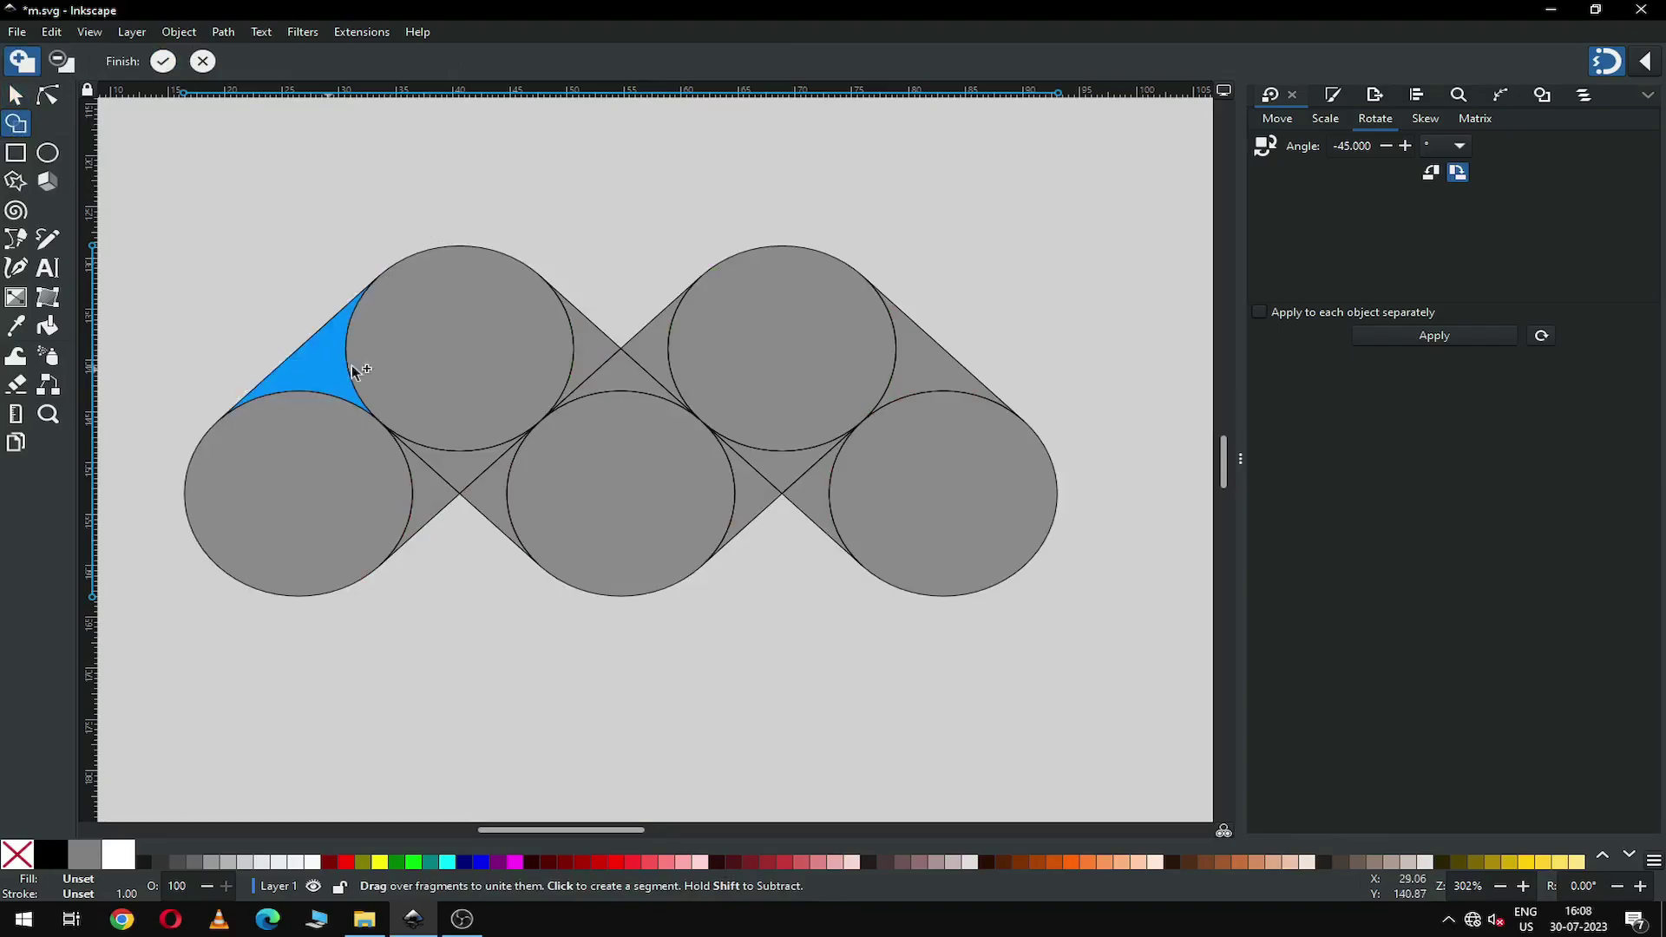
{"action": "left_click", "coordinate": [449, 368], "text": "shift"}
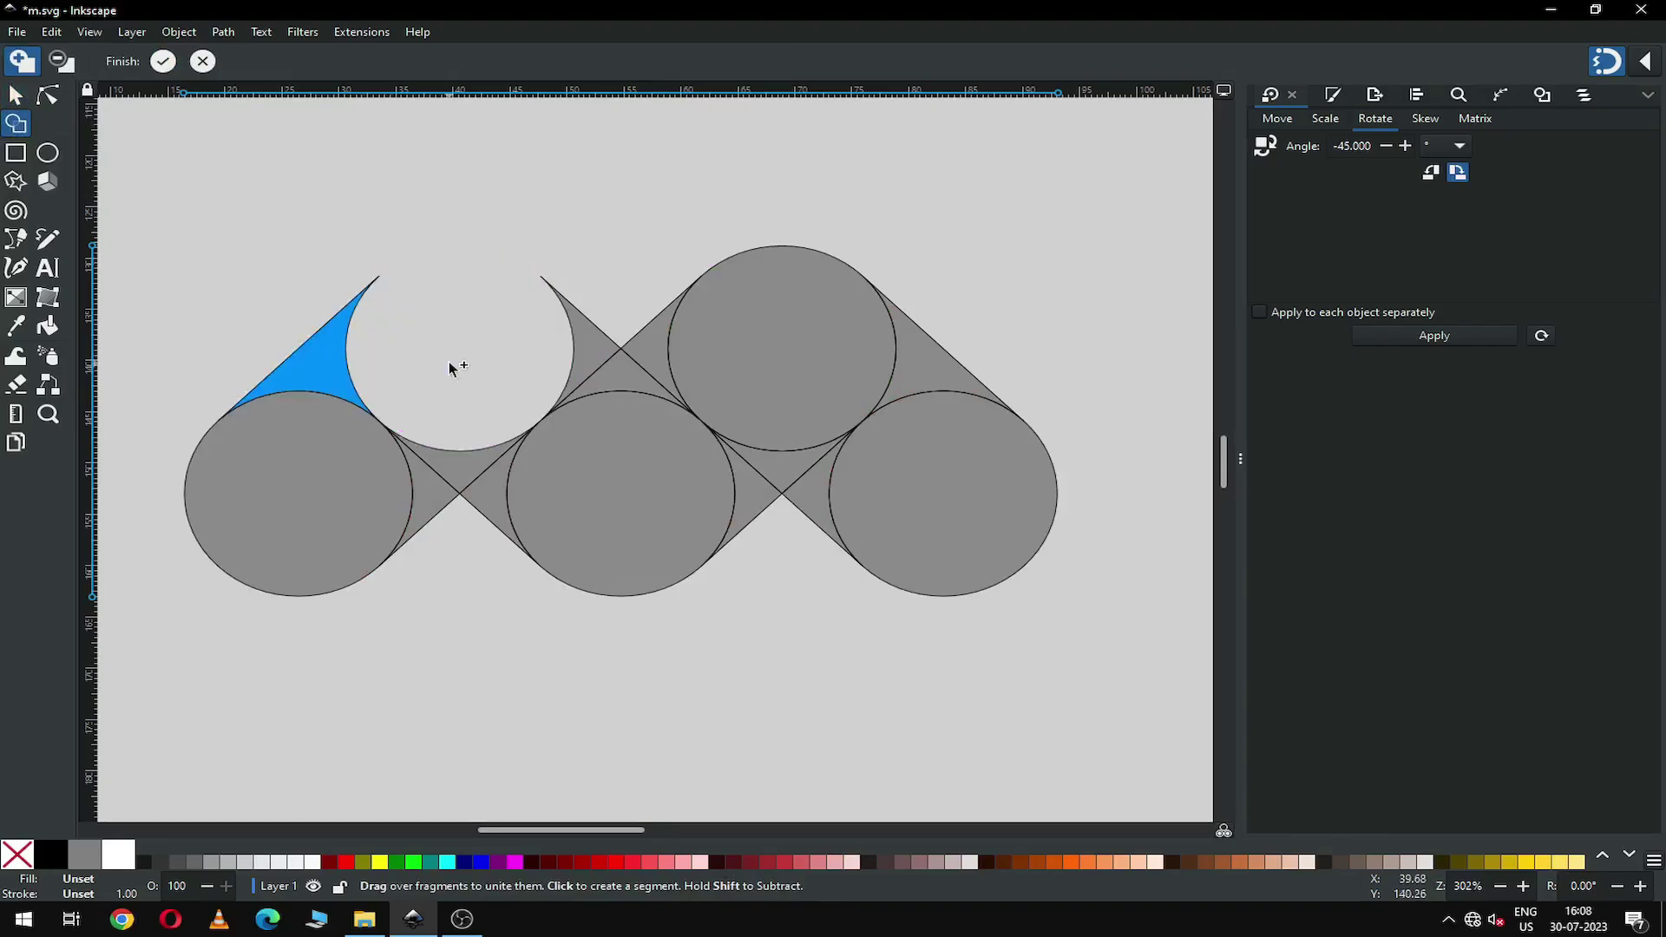
{"action": "left_click", "coordinate": [510, 356]}
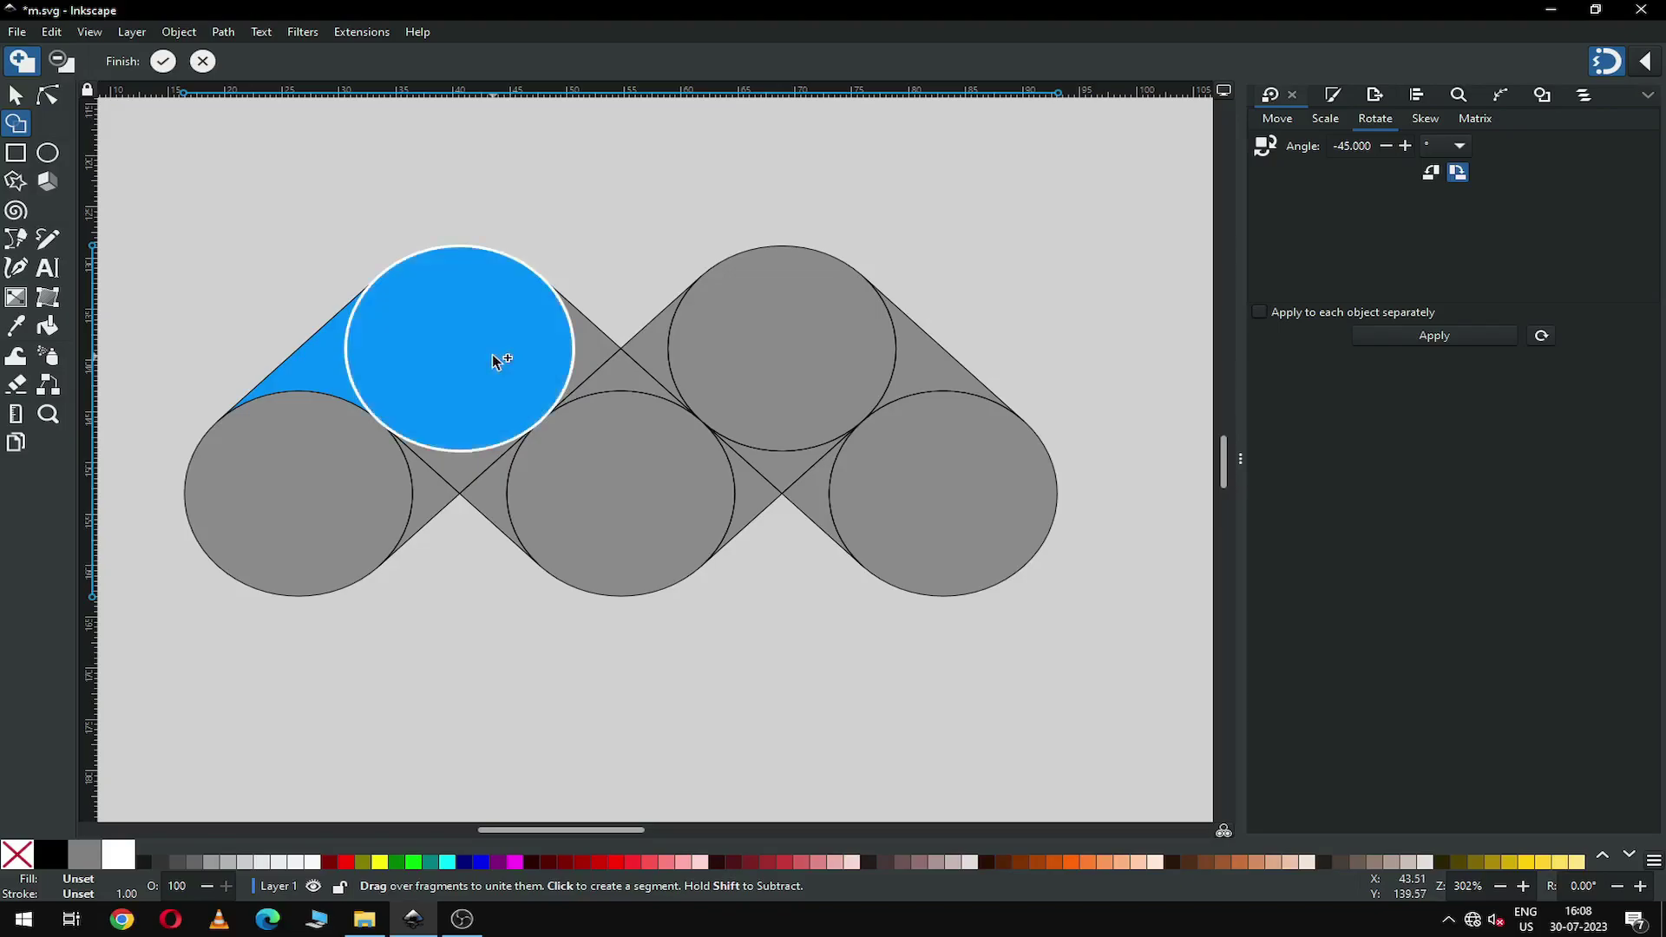
{"action": "left_click", "coordinate": [592, 353]}
{"action": "left_click", "coordinate": [467, 472]}
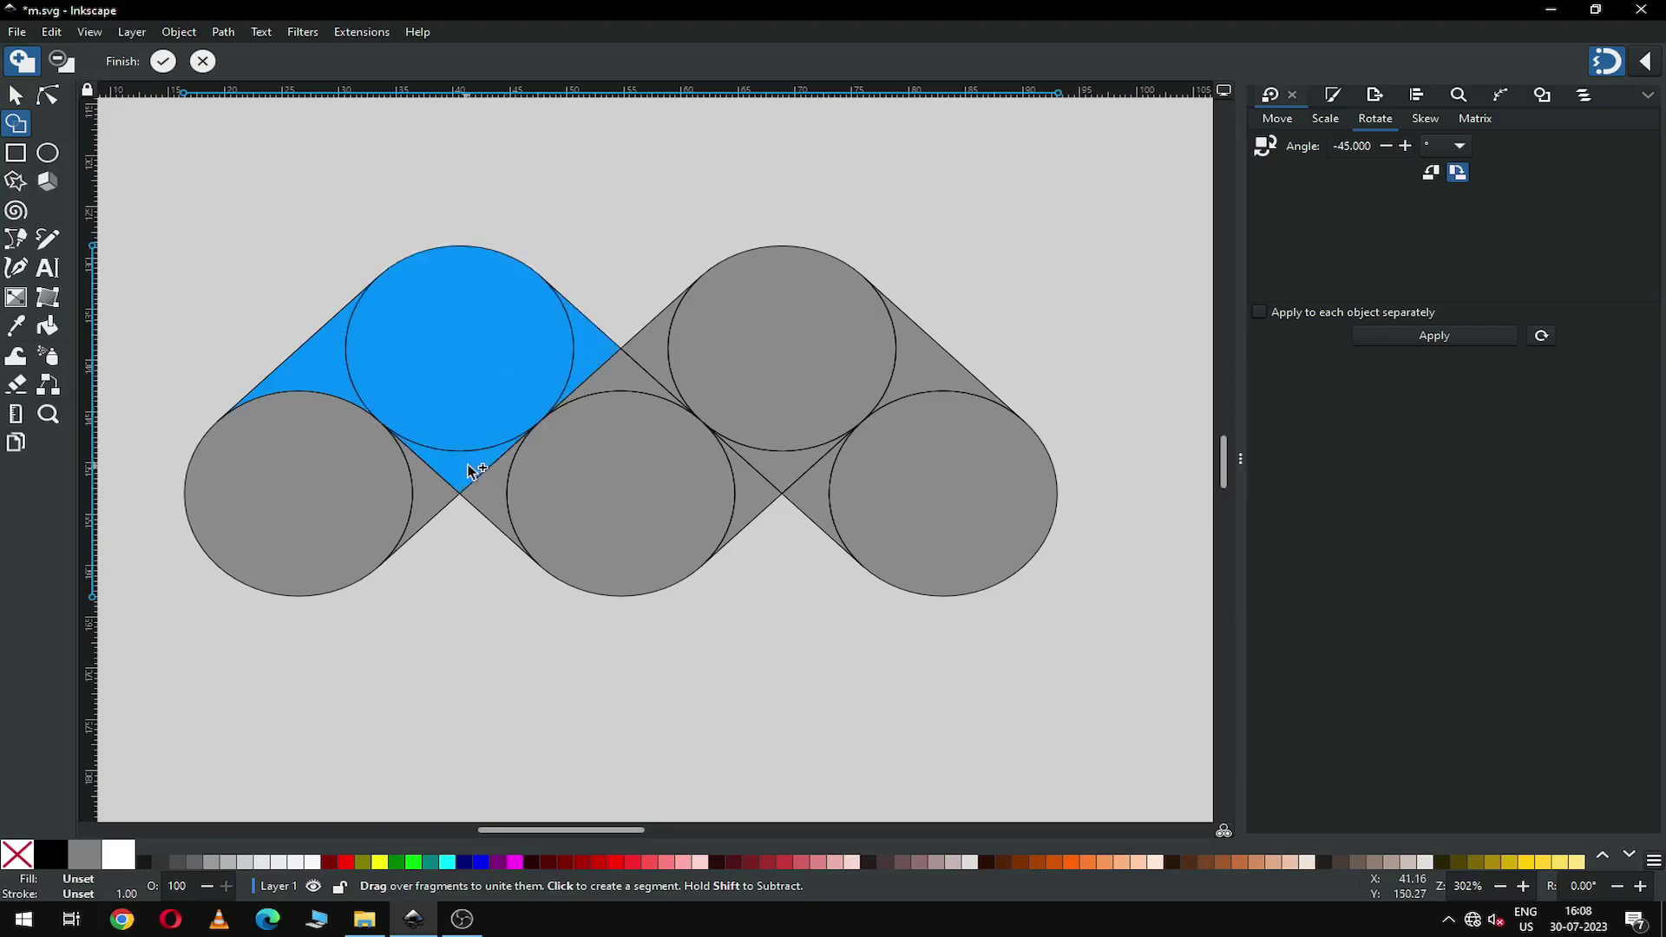
Step: Create segments from the lower middle circle, the second upper circle and their adjoining wedges, leaving out both outer lower ends, and apply the Shape Builder result
{"action": "left_click", "coordinate": [489, 484]}
{"action": "left_click", "coordinate": [613, 372]}
{"action": "left_click", "coordinate": [617, 472]}
{"action": "left_click", "coordinate": [655, 361]}
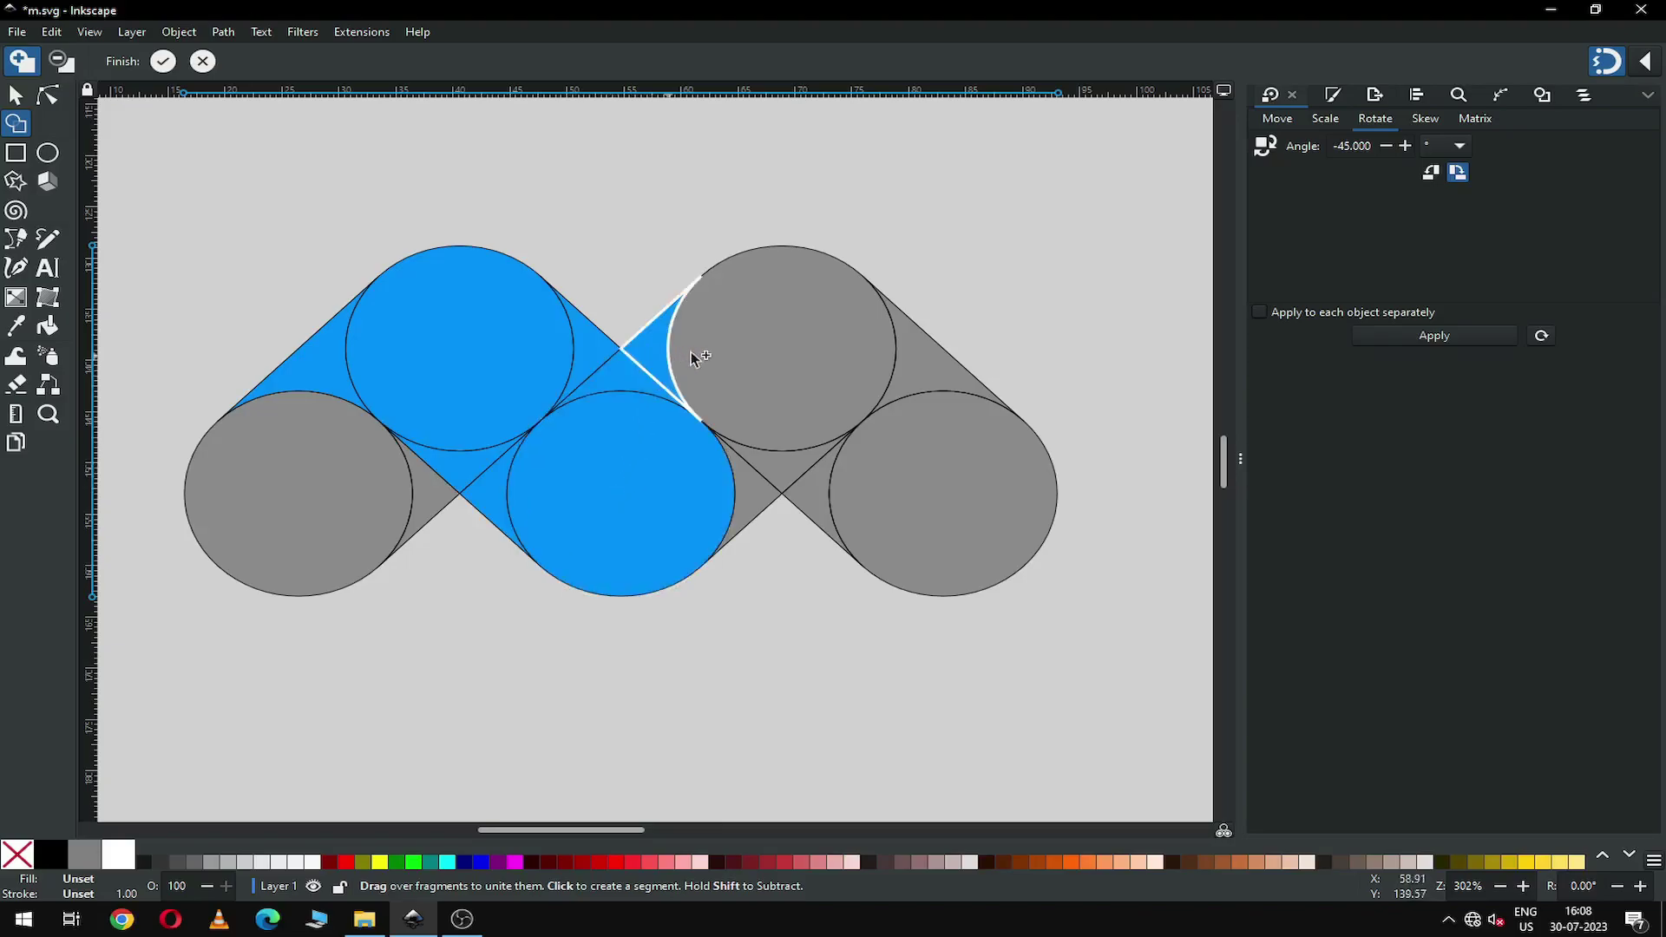
{"action": "left_click", "coordinate": [746, 347]}
{"action": "left_click", "coordinate": [953, 365]}
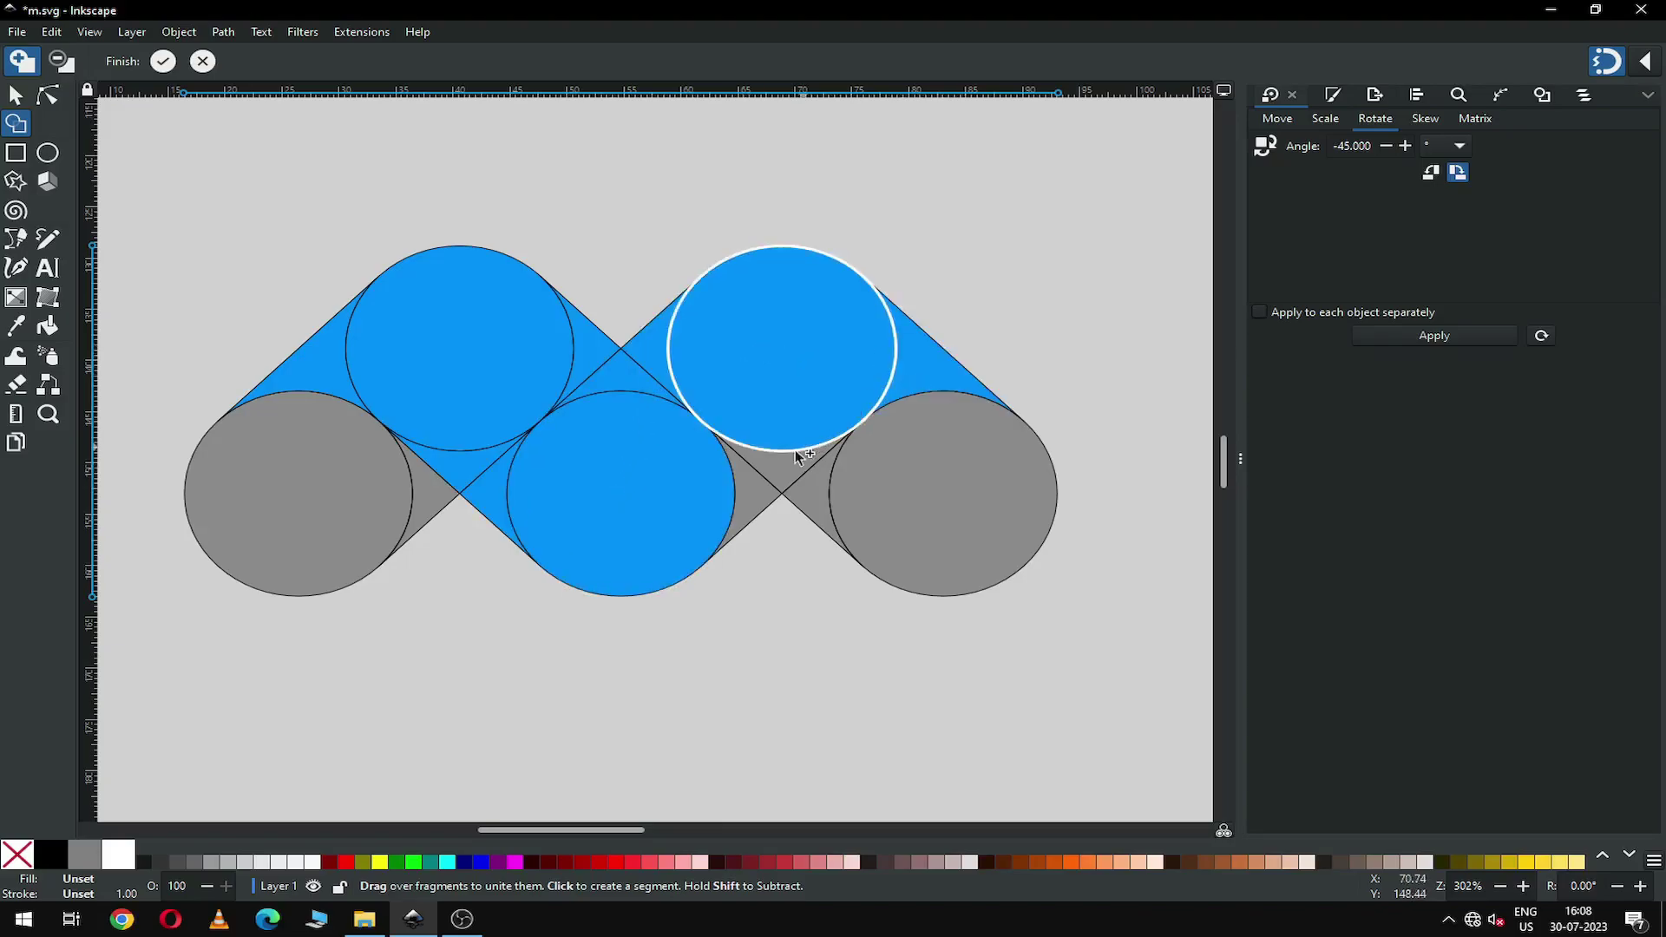
{"action": "left_click", "coordinate": [784, 470]}
{"action": "left_click", "coordinate": [753, 489]}
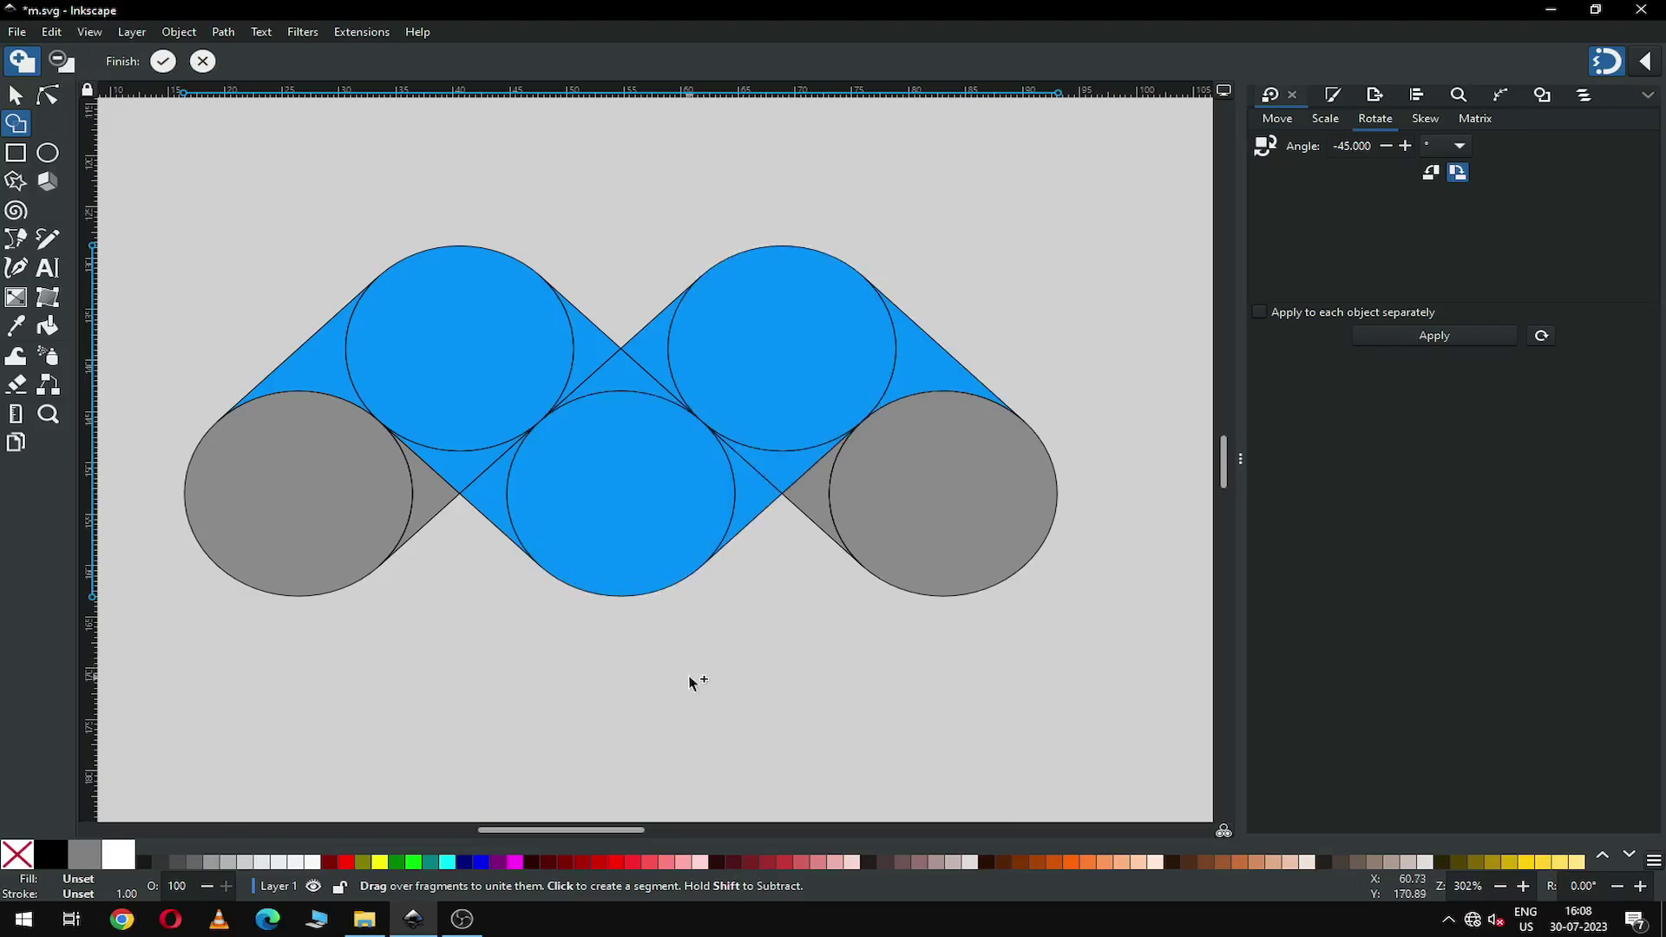
{"action": "left_click", "coordinate": [165, 64]}
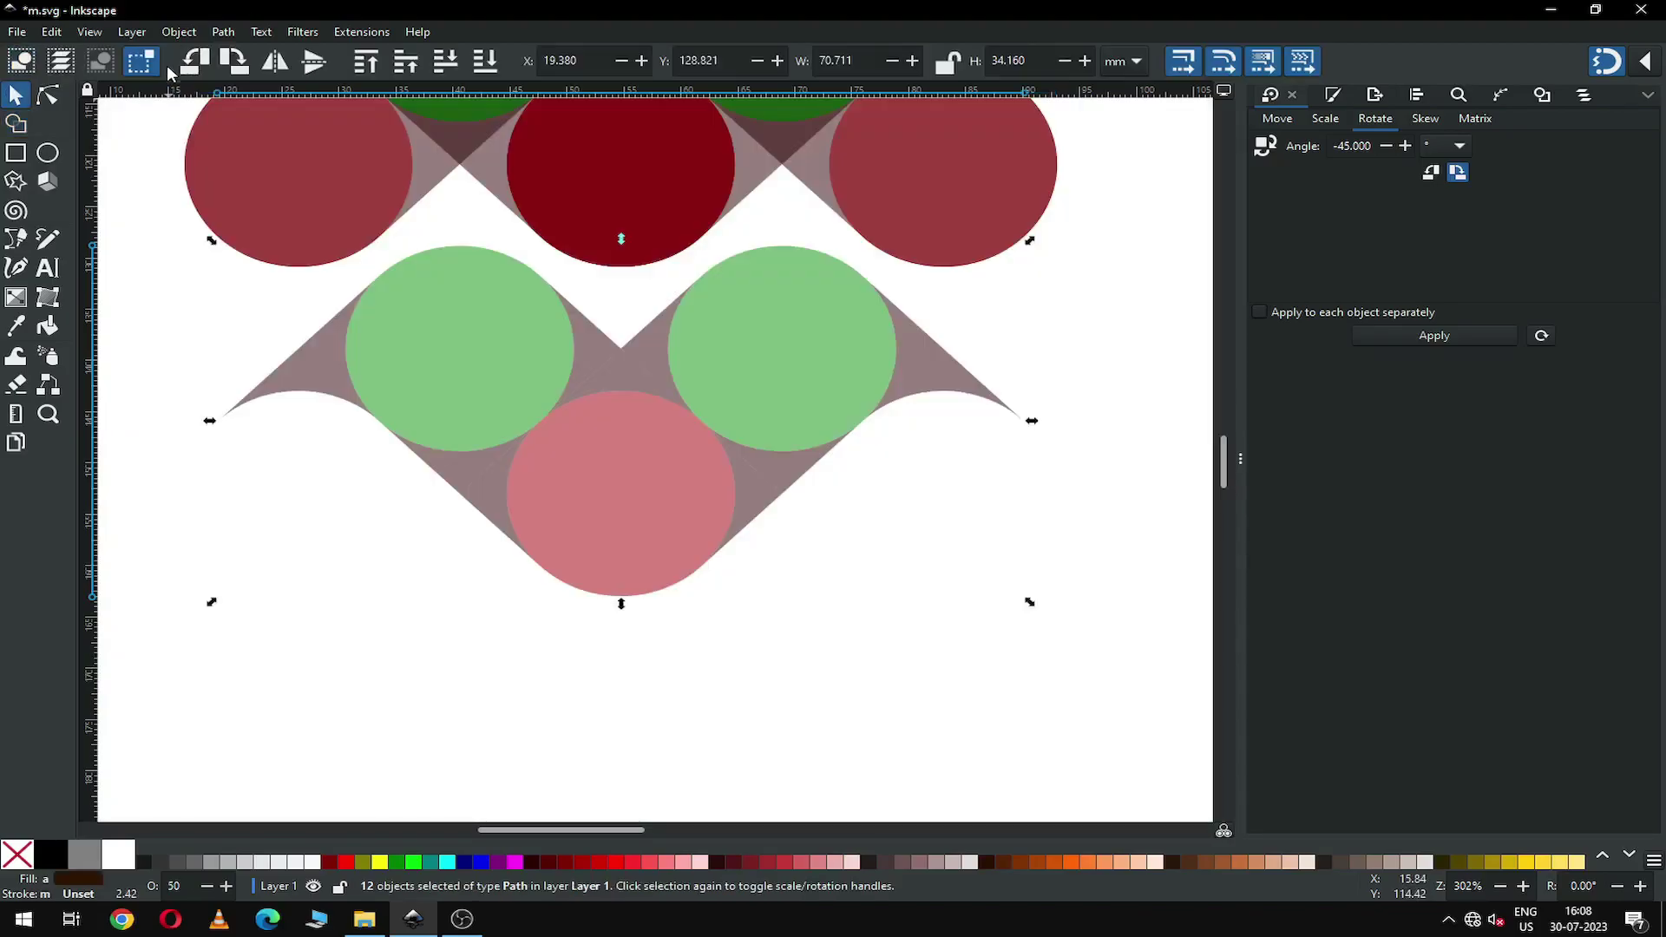
Step: Save the document and move the complete upper zigzag straight up to Y about 82 mm
{"action": "key", "text": "ctrl+s"}
{"action": "scroll", "coordinate": [441, 333], "scroll_direction": "down", "scroll_amount": 3, "text": "ctrl"}
{"action": "key", "text": "Escape"}
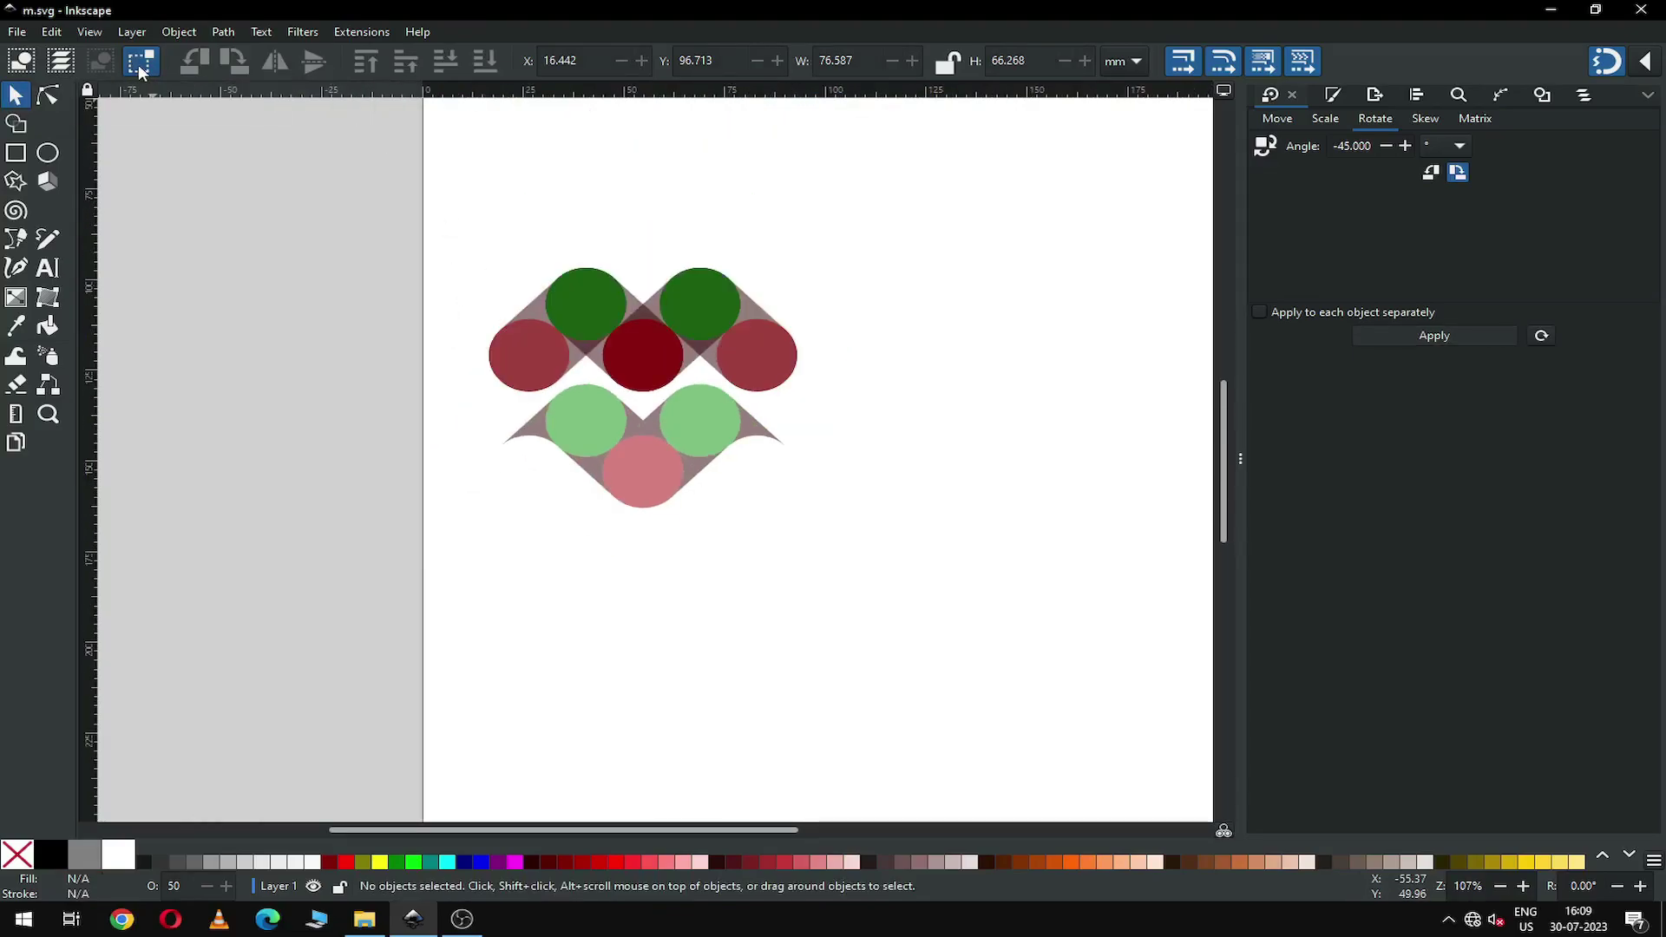
{"action": "left_click_drag", "start_coordinate": [453, 235], "coordinate": [873, 409]}
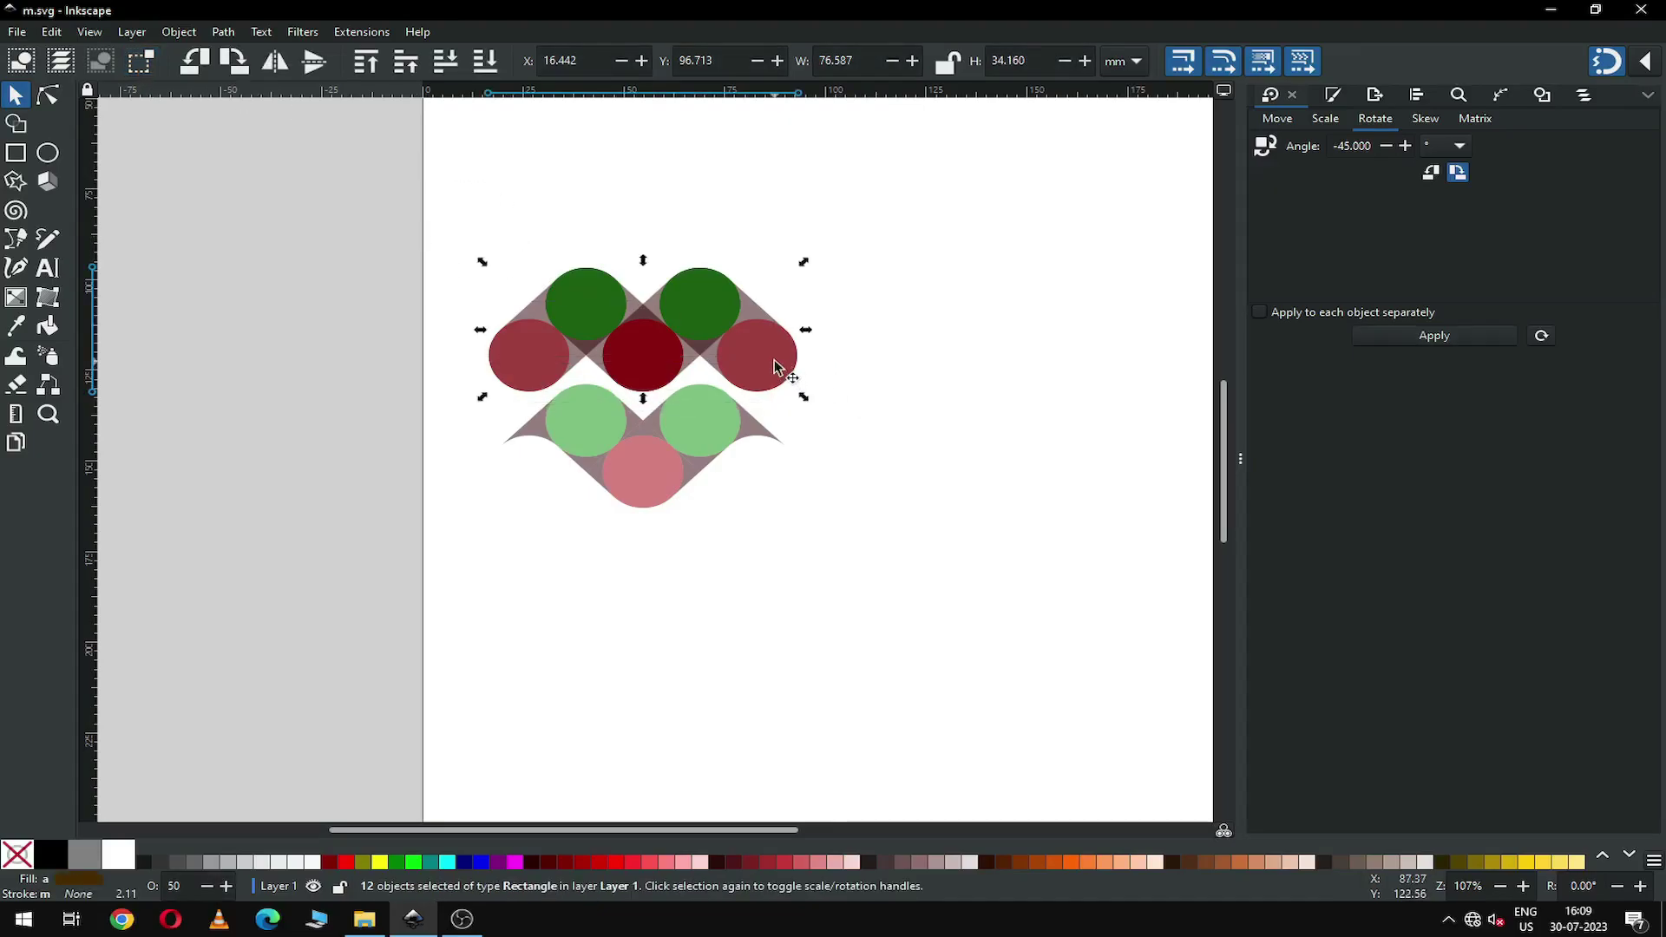
{"action": "left_click_drag", "start_coordinate": [768, 363], "coordinate": [766, 309]}
Step: Select all the Shape Builder pieces of the lower zigzag and unite them into one path
{"action": "left_click_drag", "start_coordinate": [924, 601], "coordinate": [466, 364]}
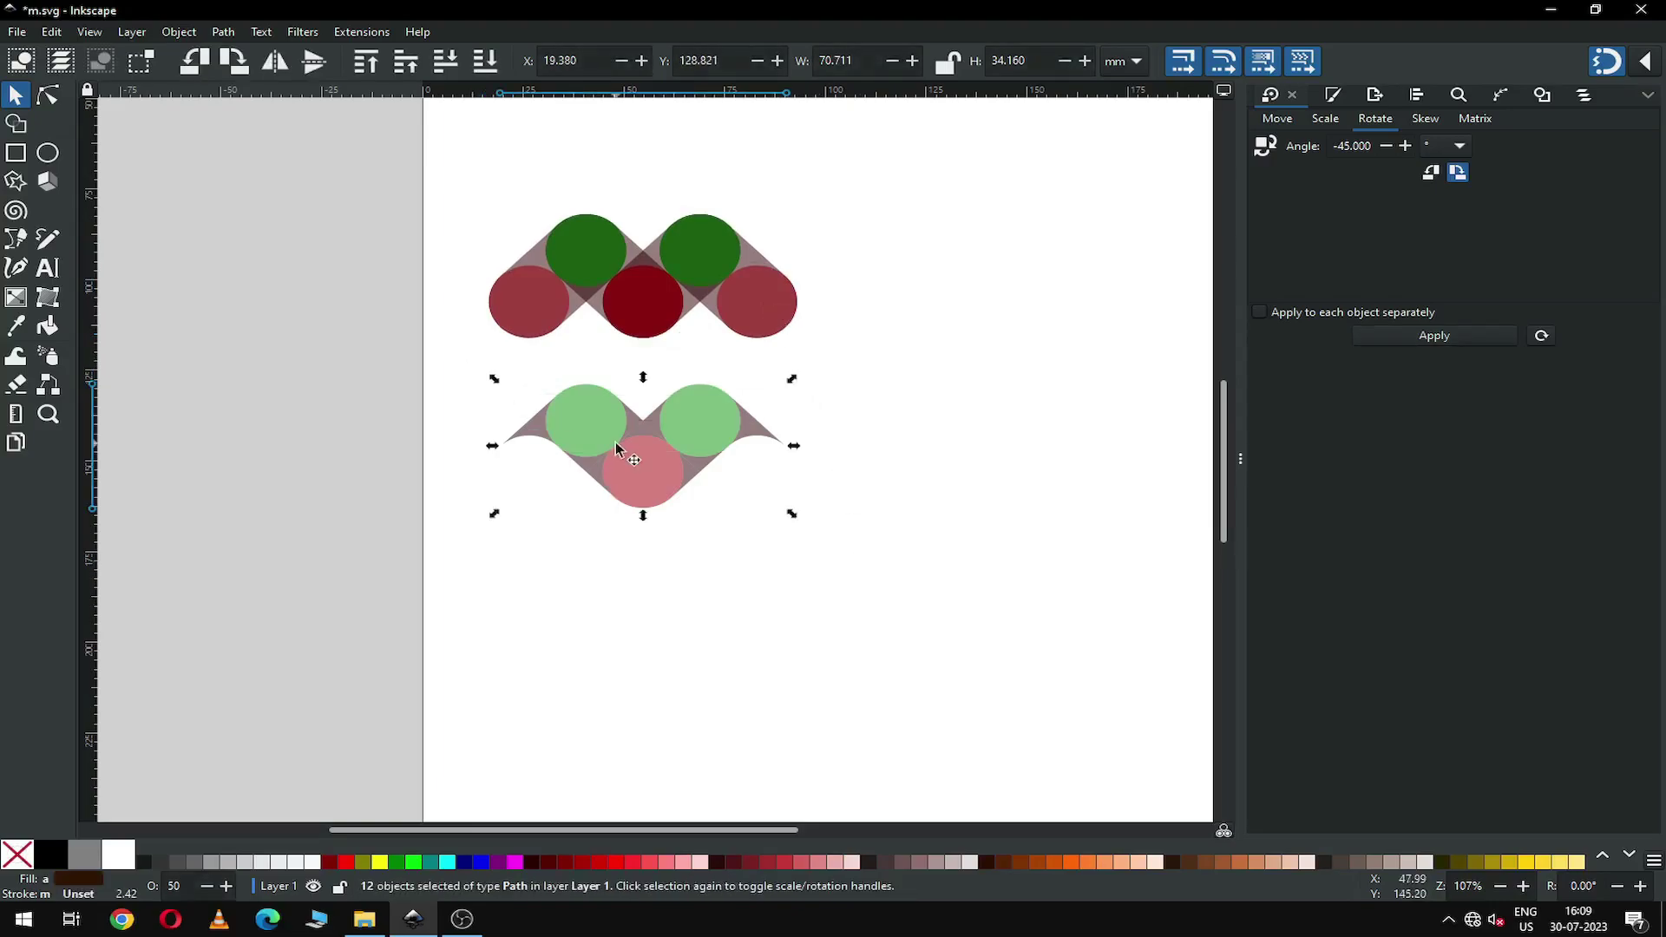
{"action": "left_click", "coordinate": [219, 32]}
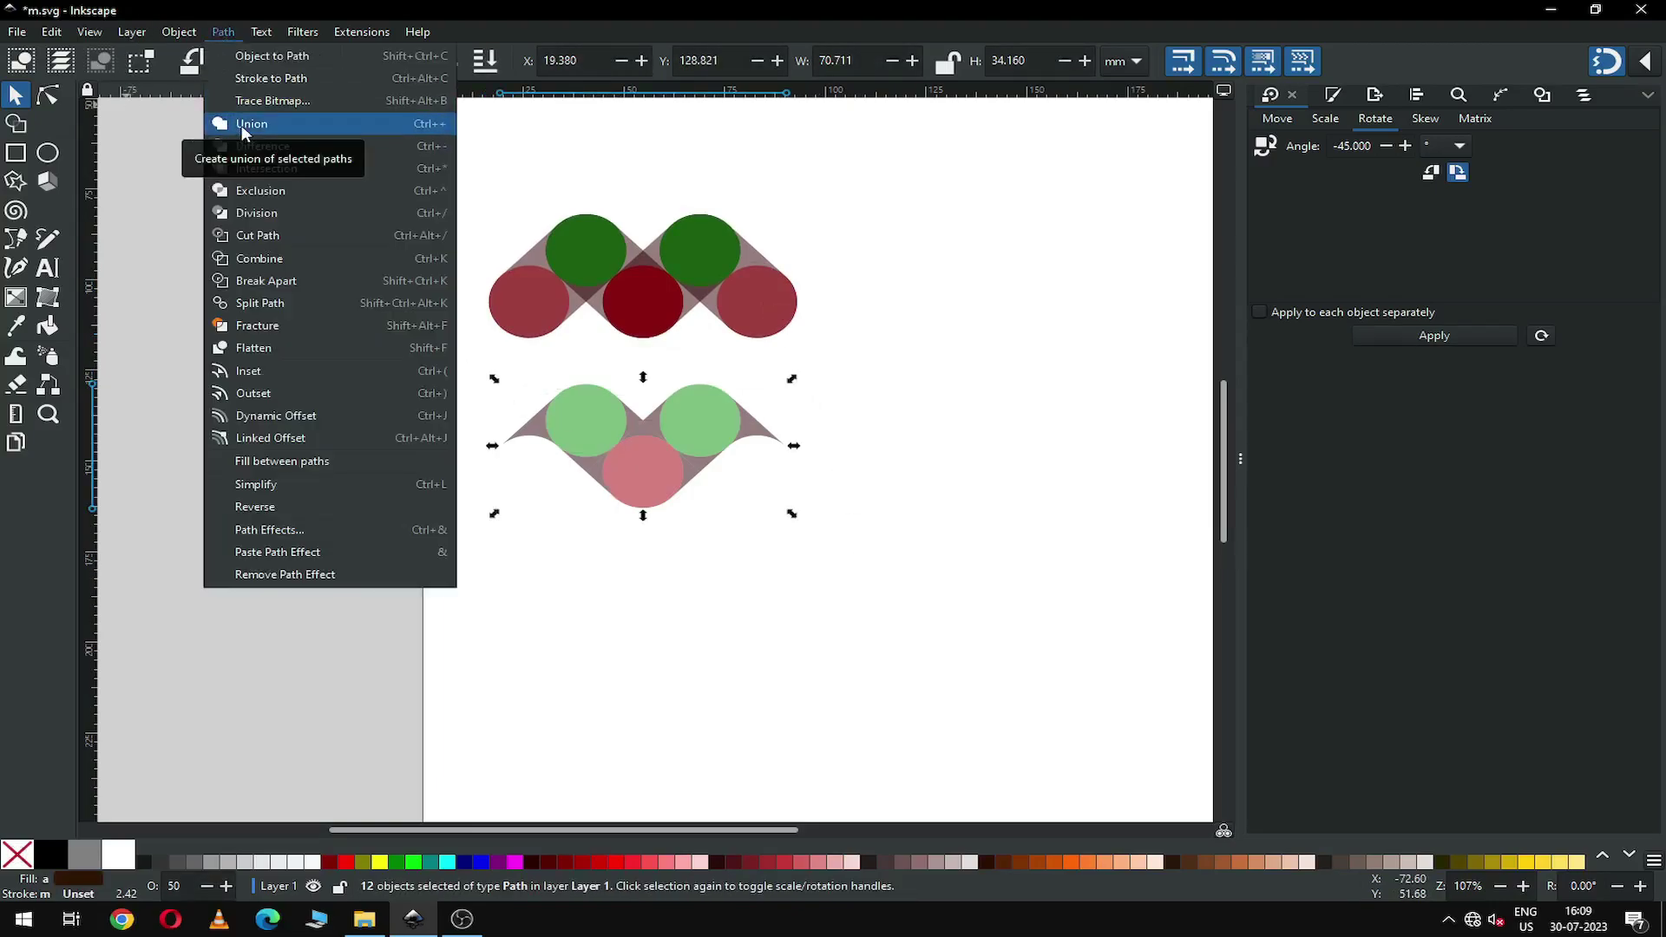
{"action": "left_click", "coordinate": [243, 124]}
{"action": "left_click", "coordinate": [773, 550]}
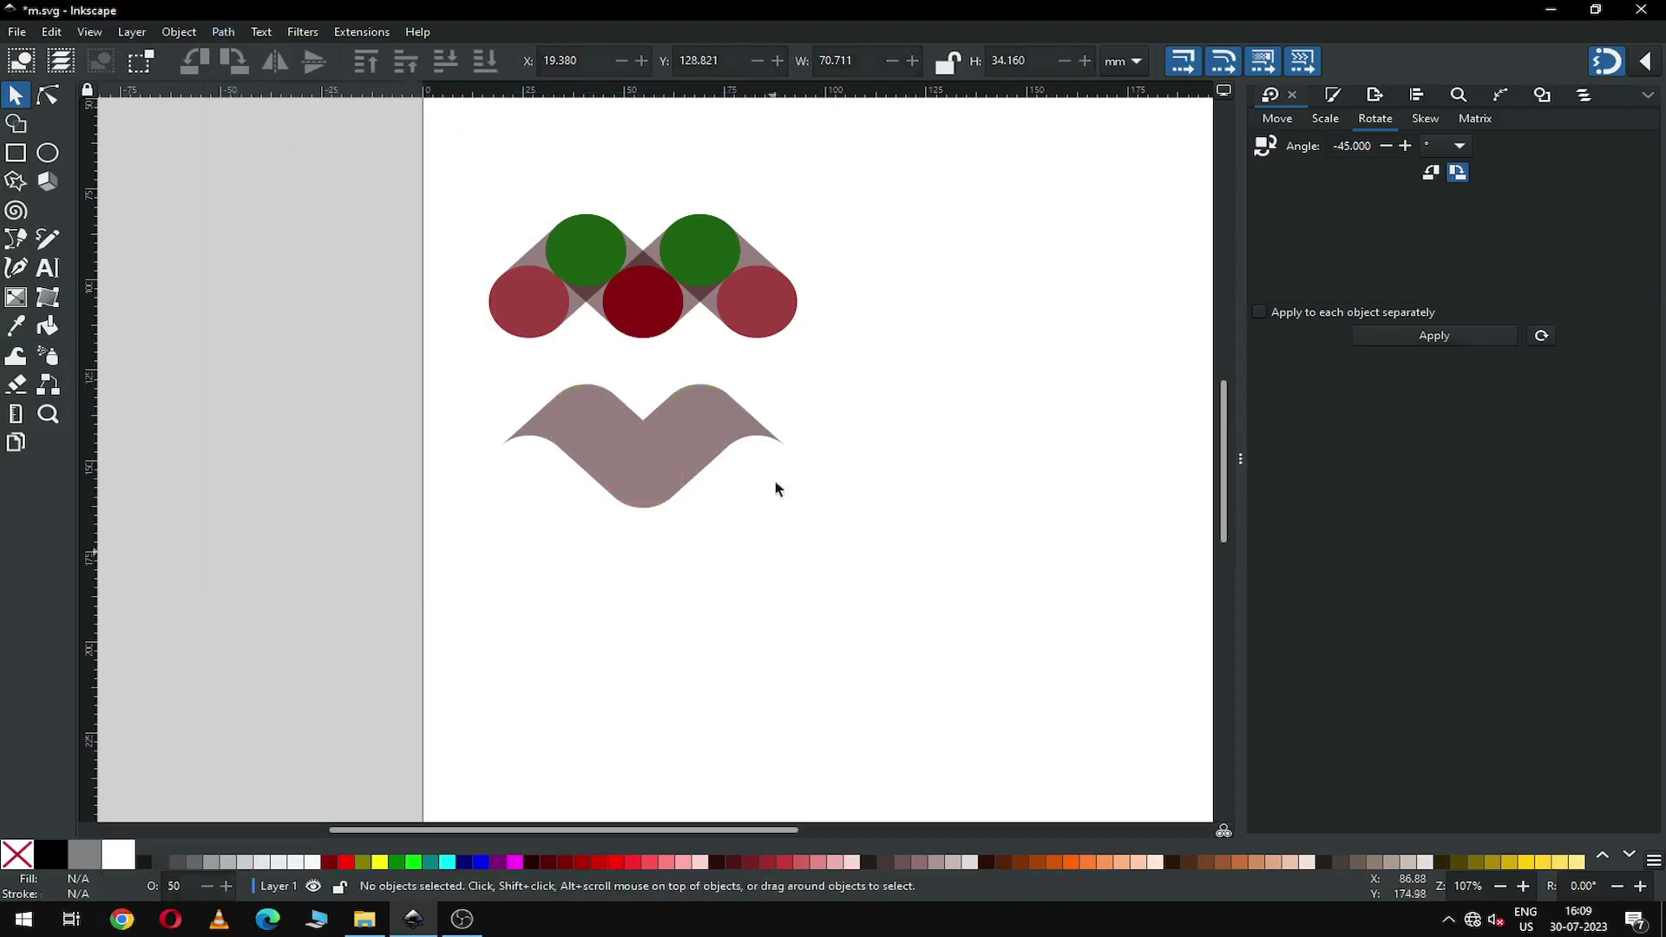
Step: Select all the objects of the upper zigzag and unite them into one path
{"action": "left_click_drag", "start_coordinate": [450, 159], "coordinate": [841, 361]}
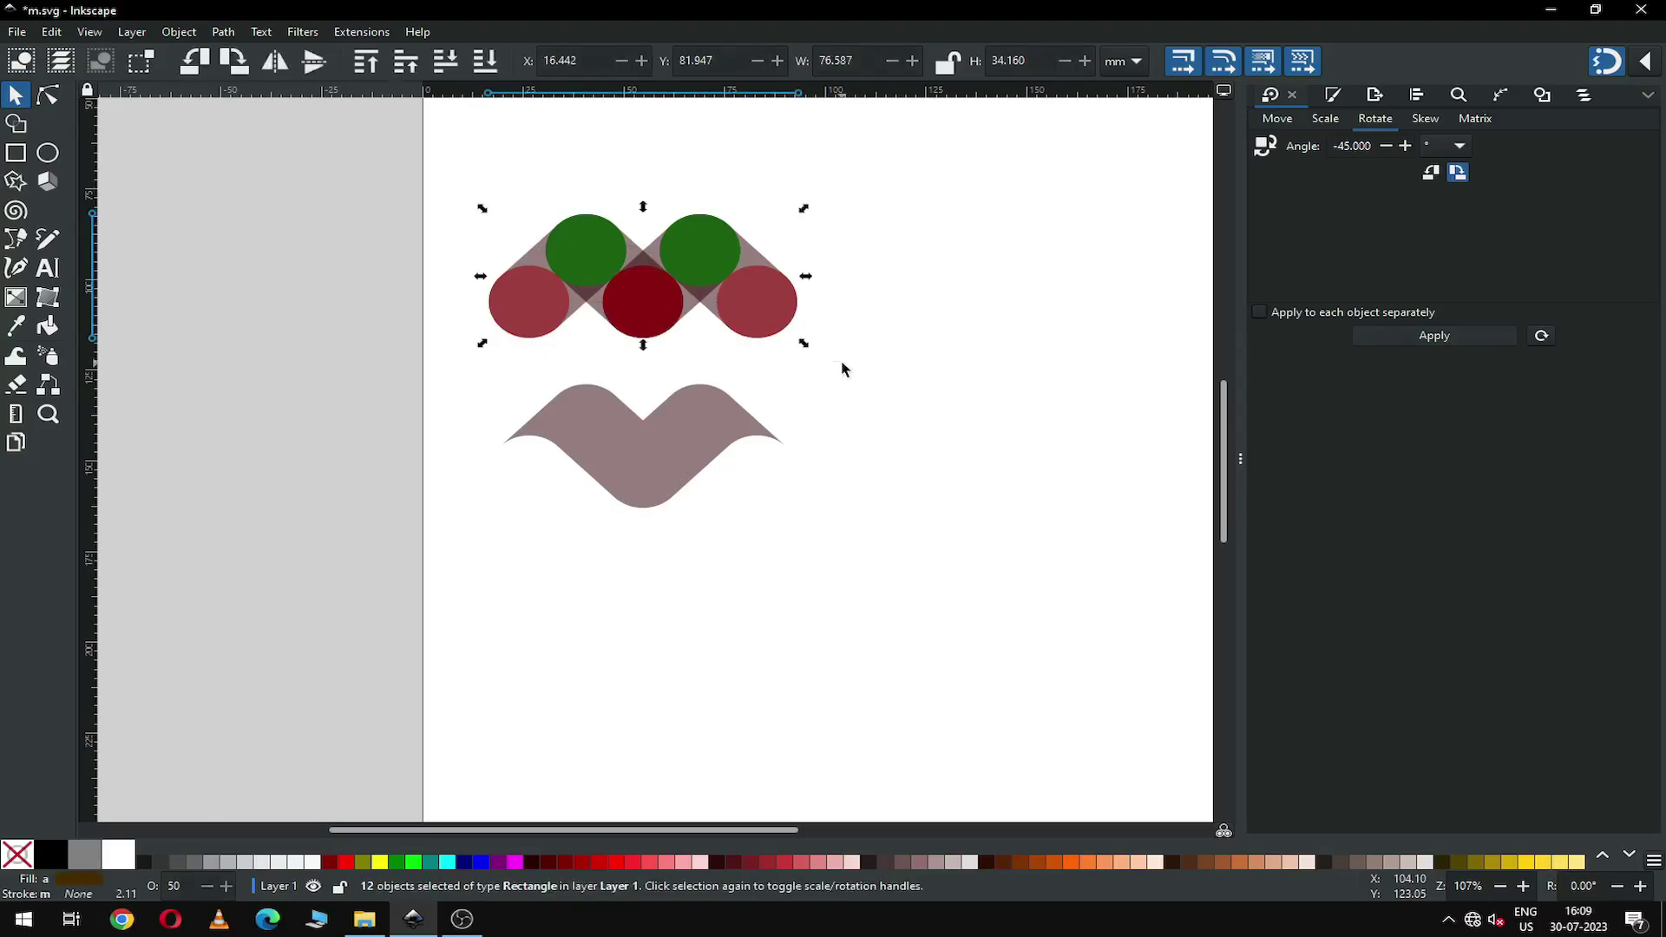
{"action": "left_click", "coordinate": [223, 35]}
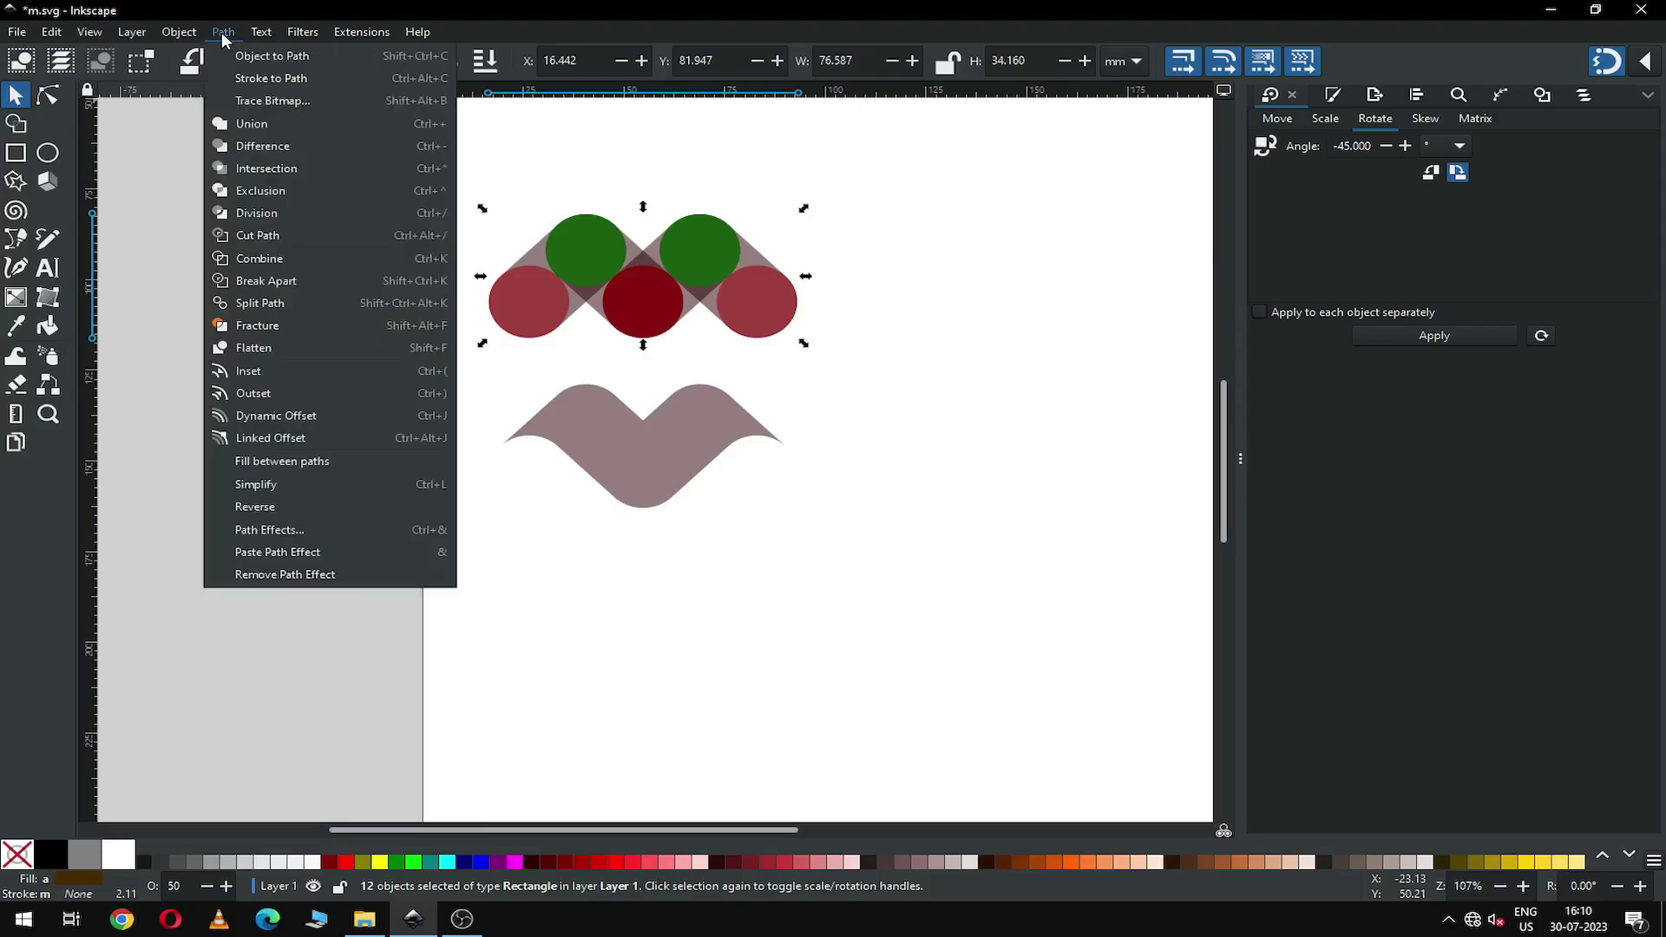
{"action": "left_click", "coordinate": [238, 126]}
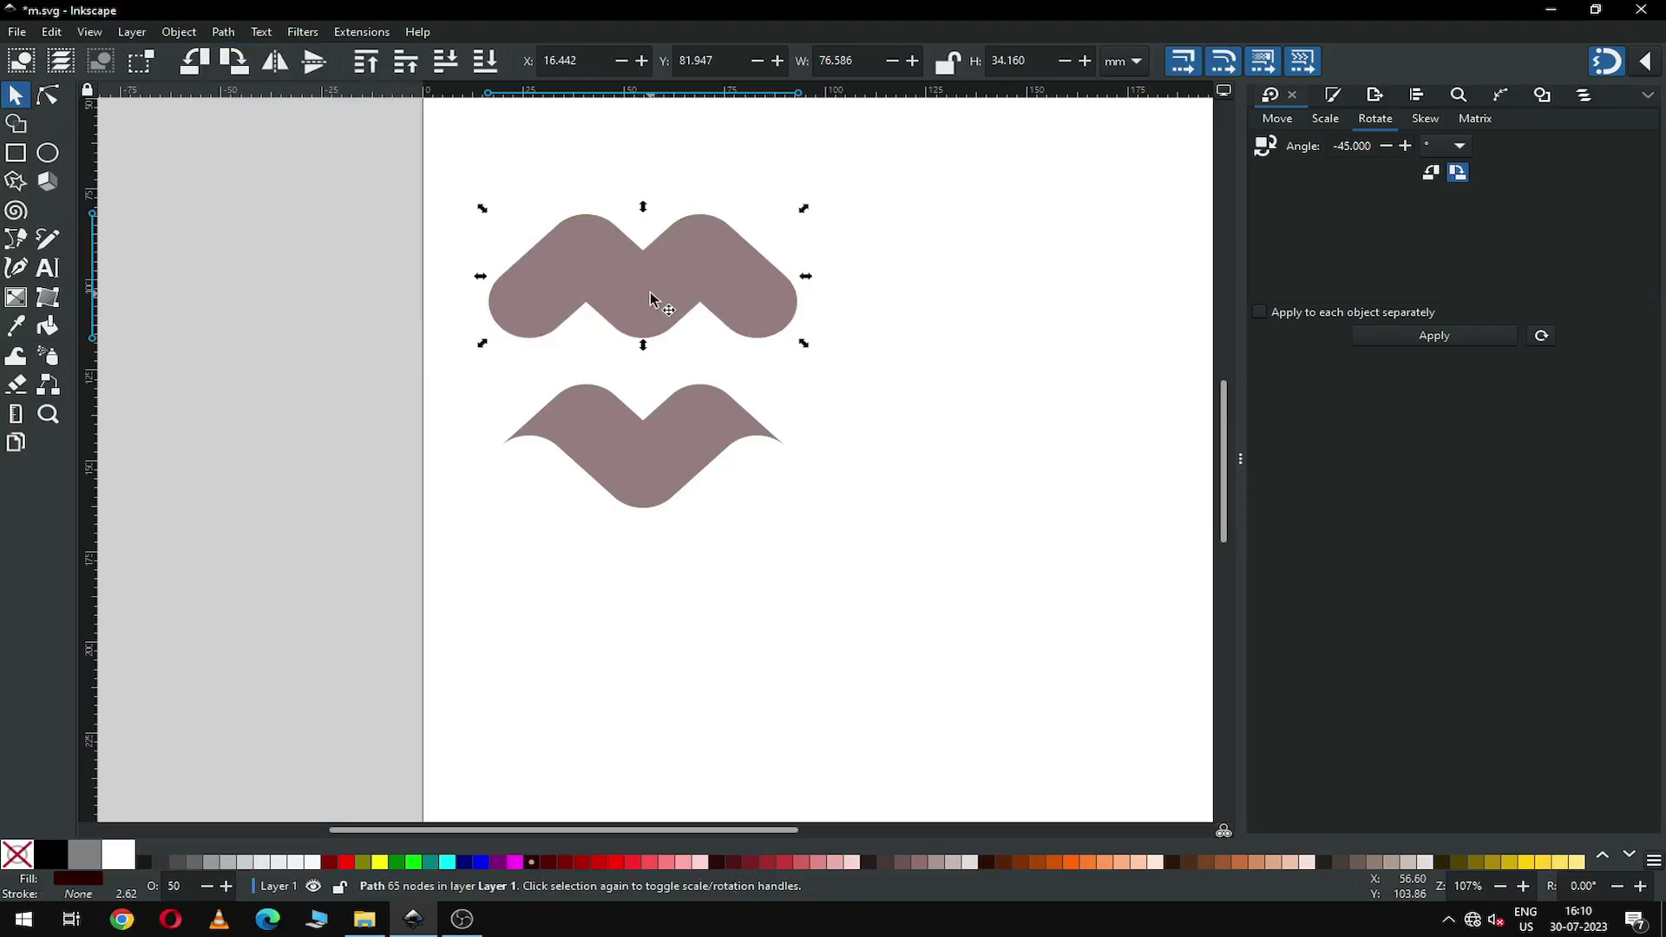
Step: Select both united zigzag shapes and set their opacity to 100%
{"action": "left_click", "coordinate": [653, 458]}
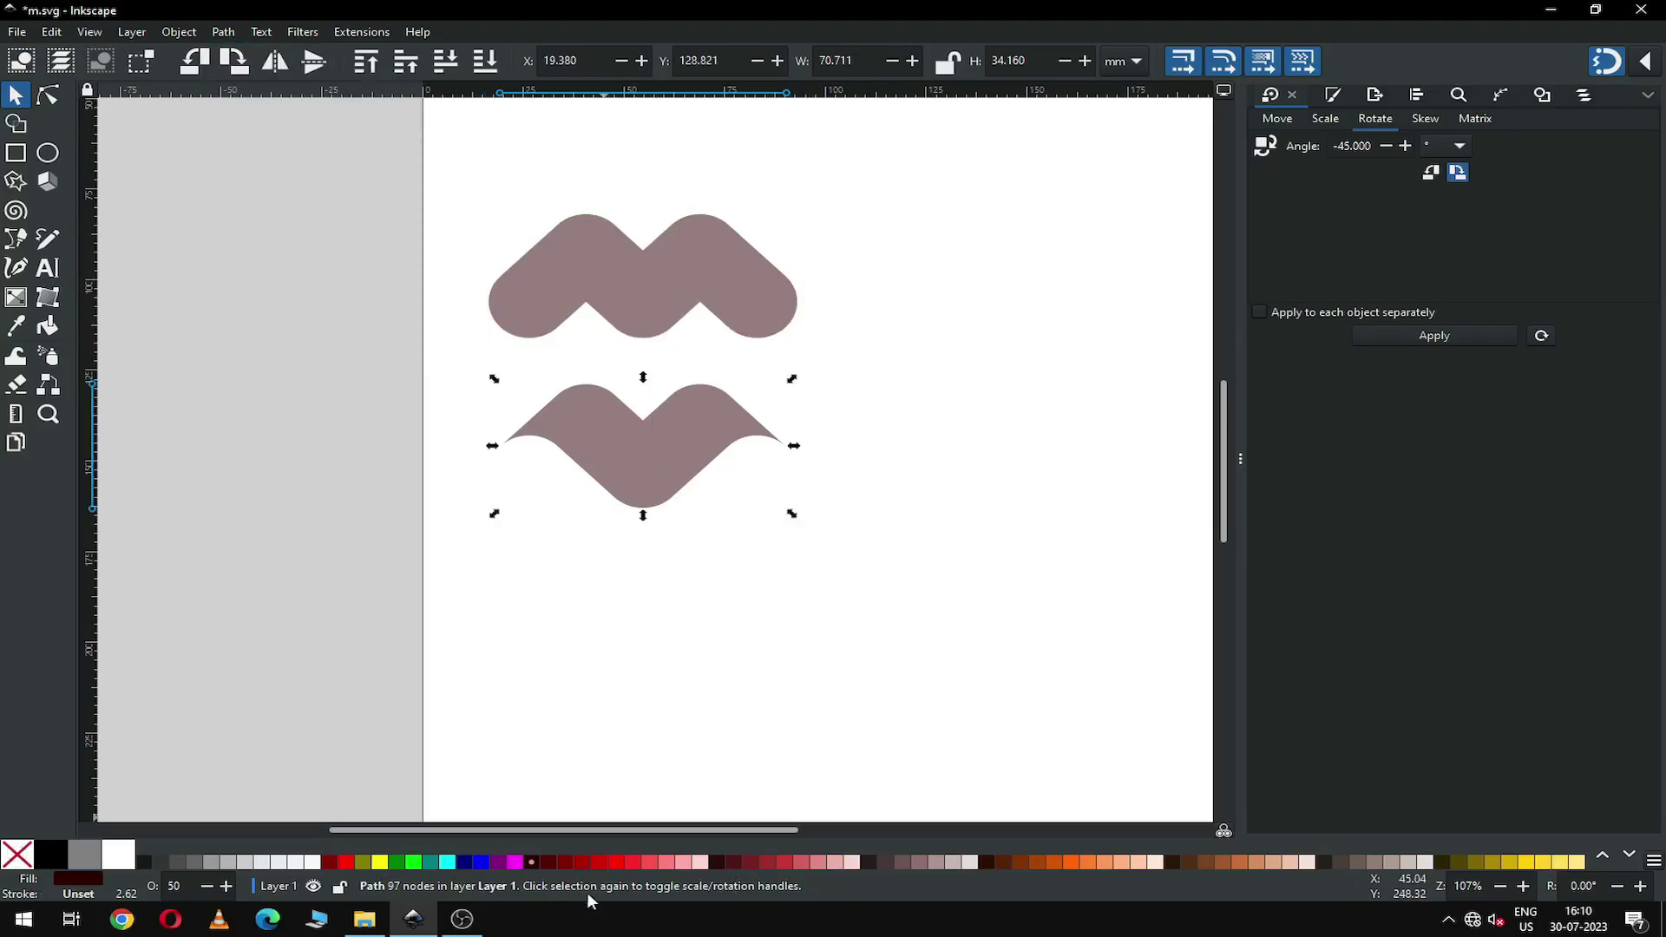
{"action": "left_click", "coordinate": [492, 167]}
{"action": "left_click_drag", "start_coordinate": [440, 149], "coordinate": [930, 565]}
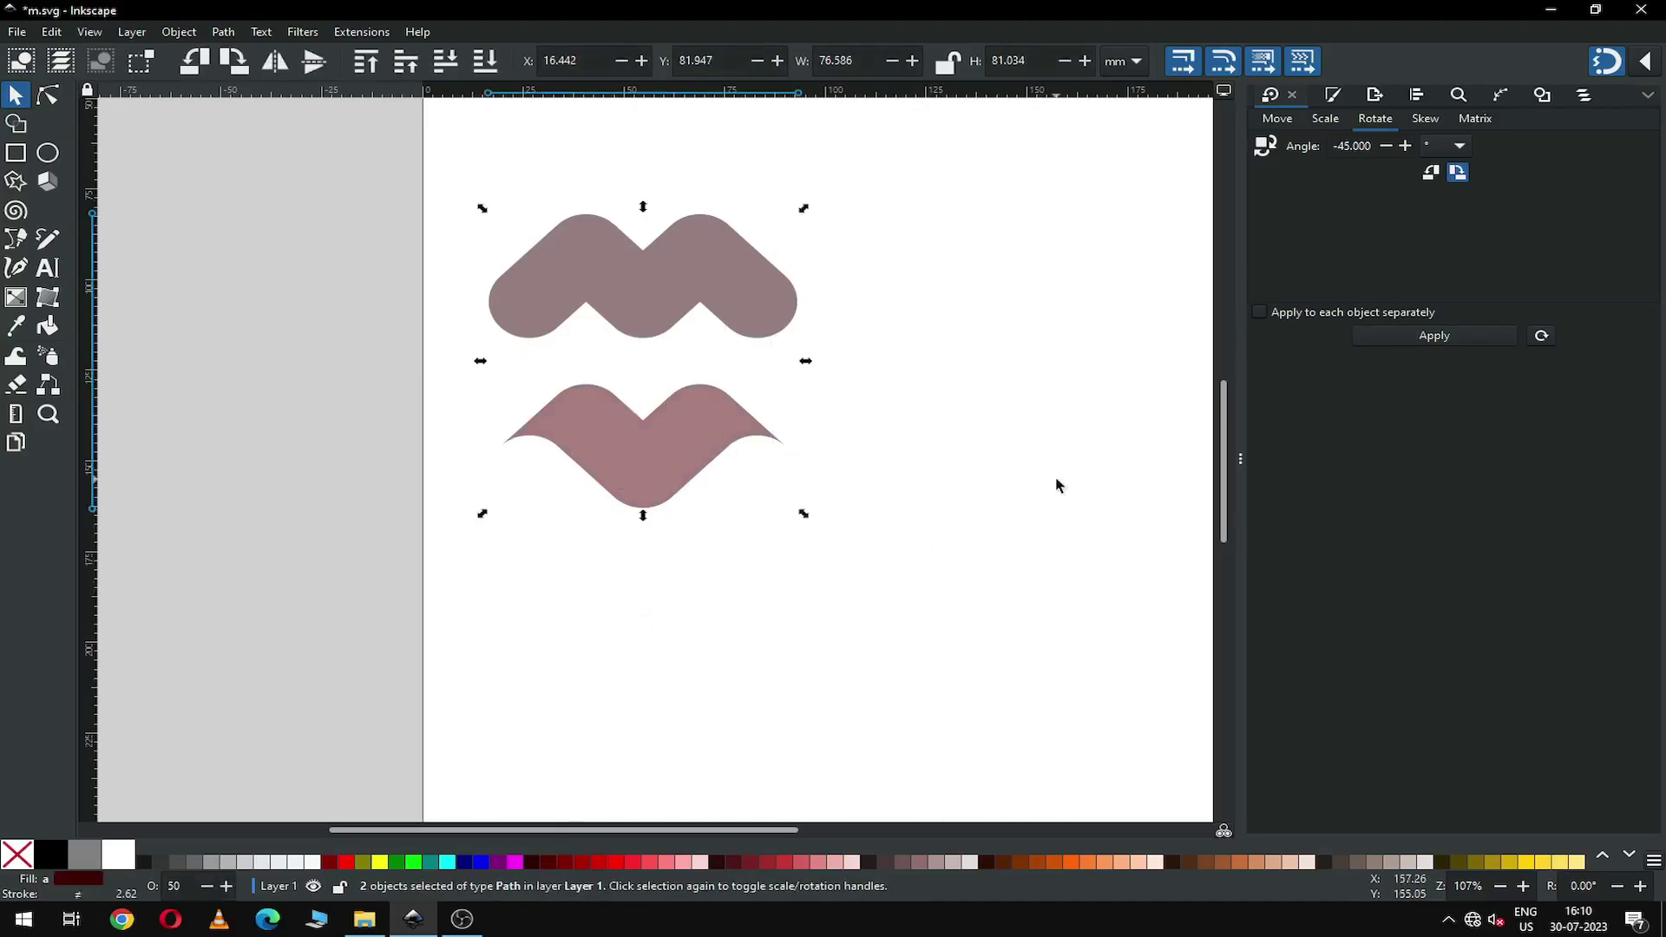
{"action": "left_click", "coordinate": [1332, 95]}
{"action": "left_click_drag", "start_coordinate": [1431, 816], "coordinate": [1626, 816]}
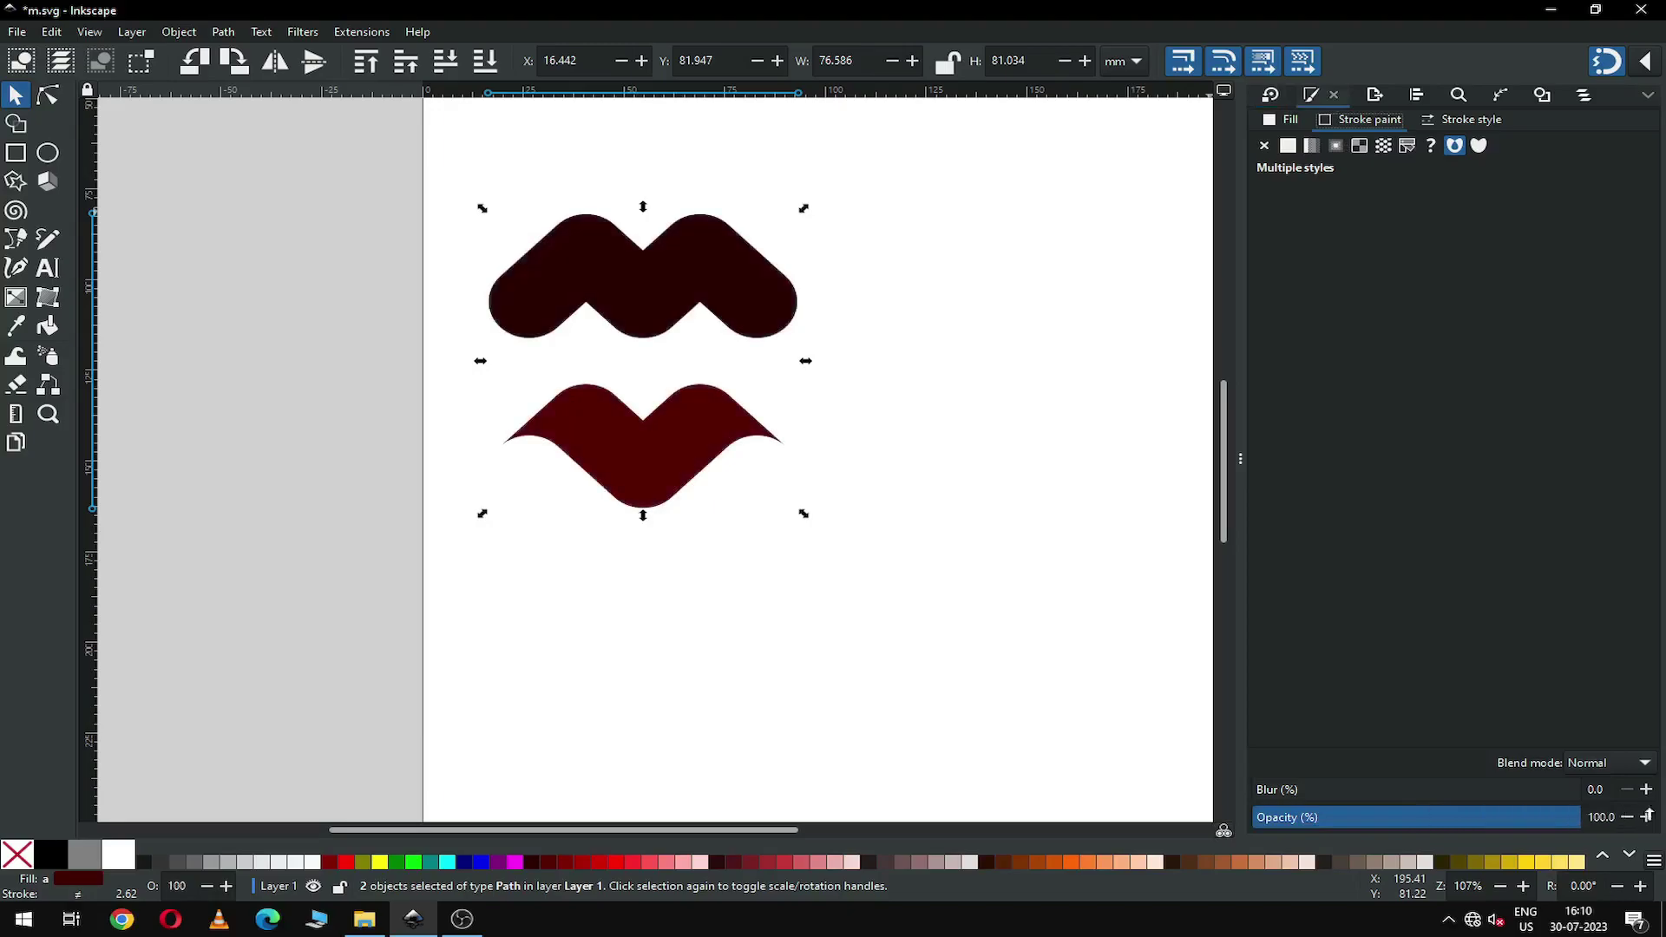
{"action": "left_click", "coordinate": [728, 593]}
Step: Fill the upper zigzag shape with teal
{"action": "left_click", "coordinate": [743, 327]}
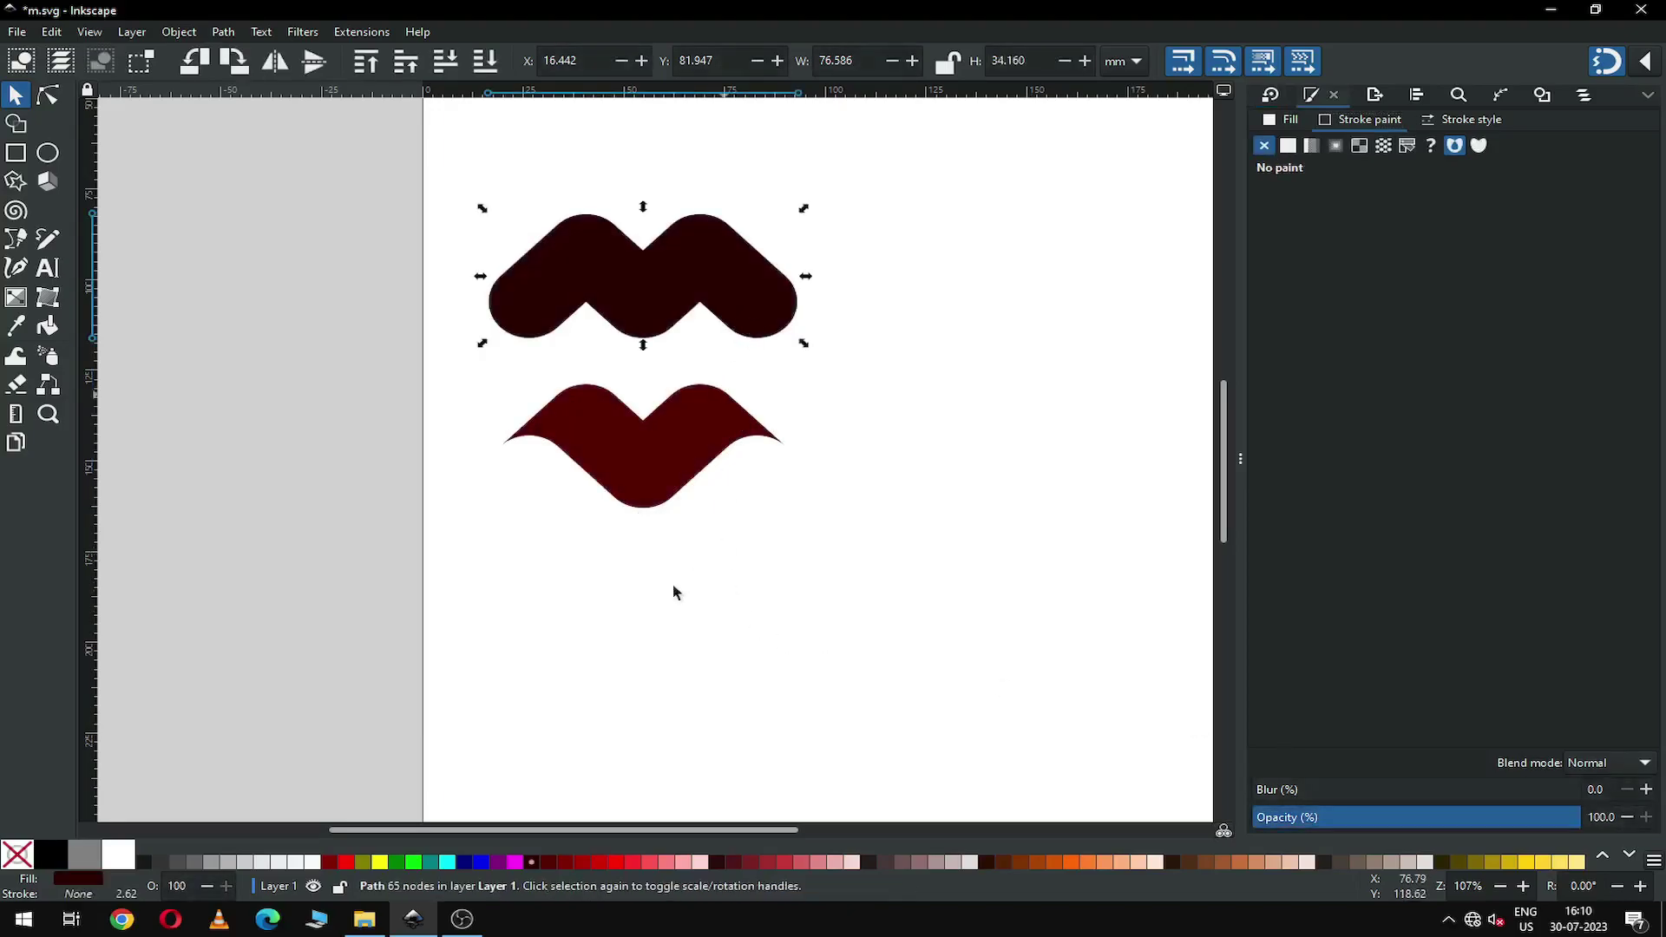
{"action": "left_click", "coordinate": [432, 861]}
{"action": "left_click", "coordinate": [651, 525]}
Step: Move the dark red shape up over the teal zigzag to Y about 99 mm and bring it to the front
{"action": "left_click", "coordinate": [648, 459]}
{"action": "left_click_drag", "start_coordinate": [647, 460], "coordinate": [659, 278]}
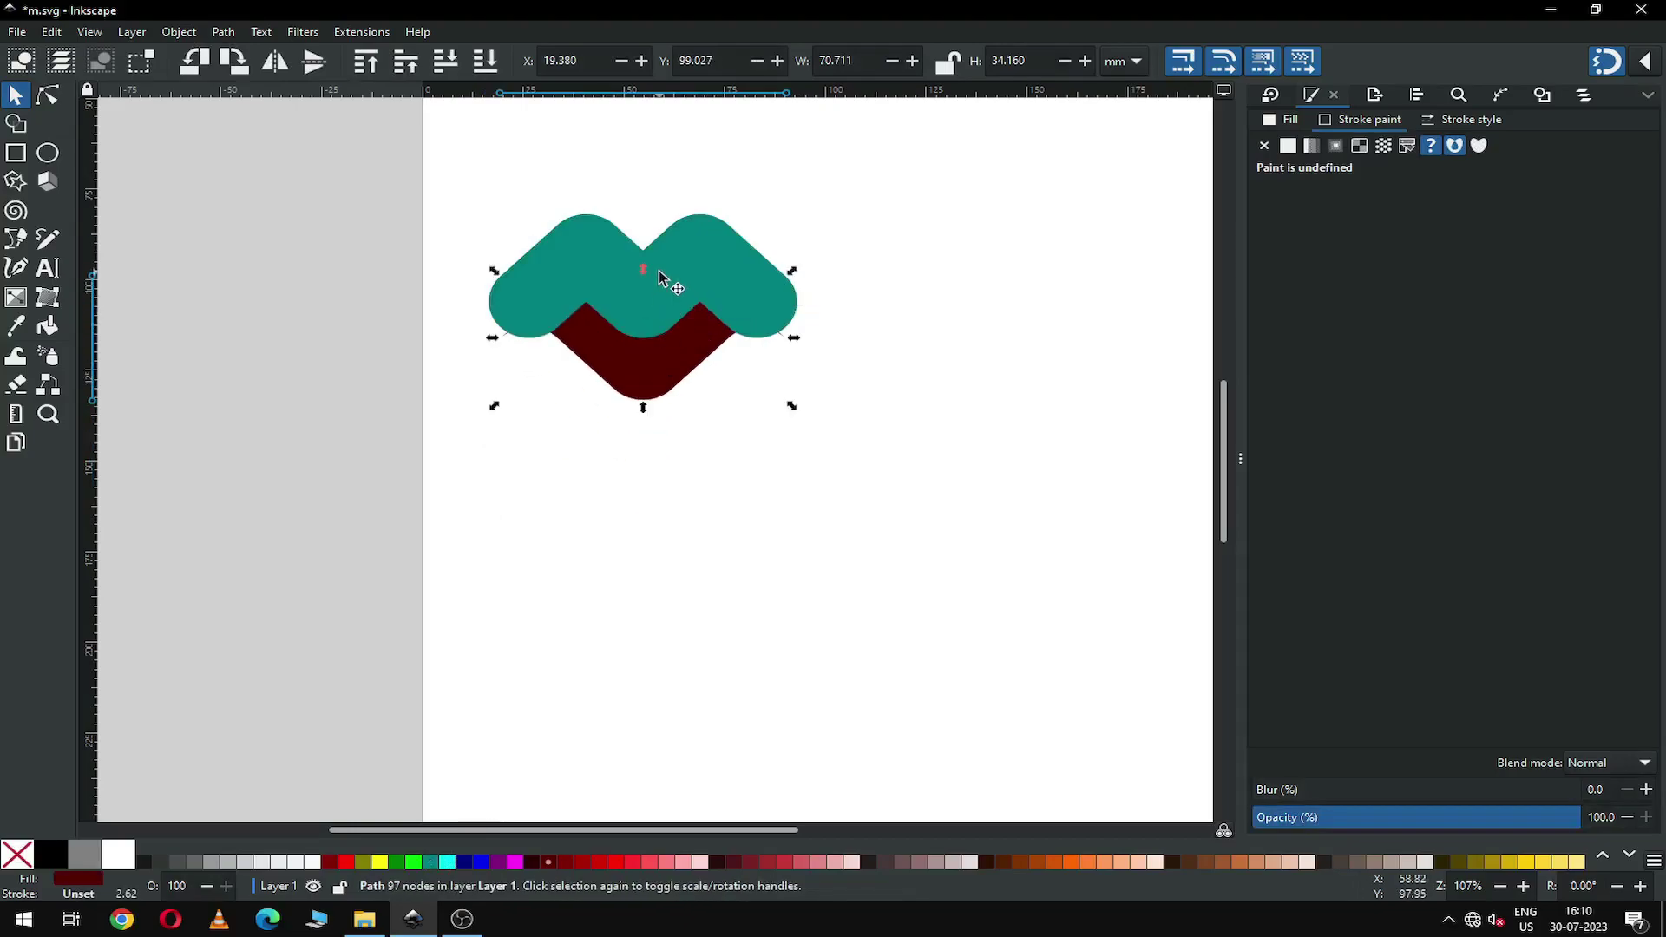
{"action": "left_click", "coordinate": [176, 32]}
{"action": "left_click", "coordinate": [327, 387]}
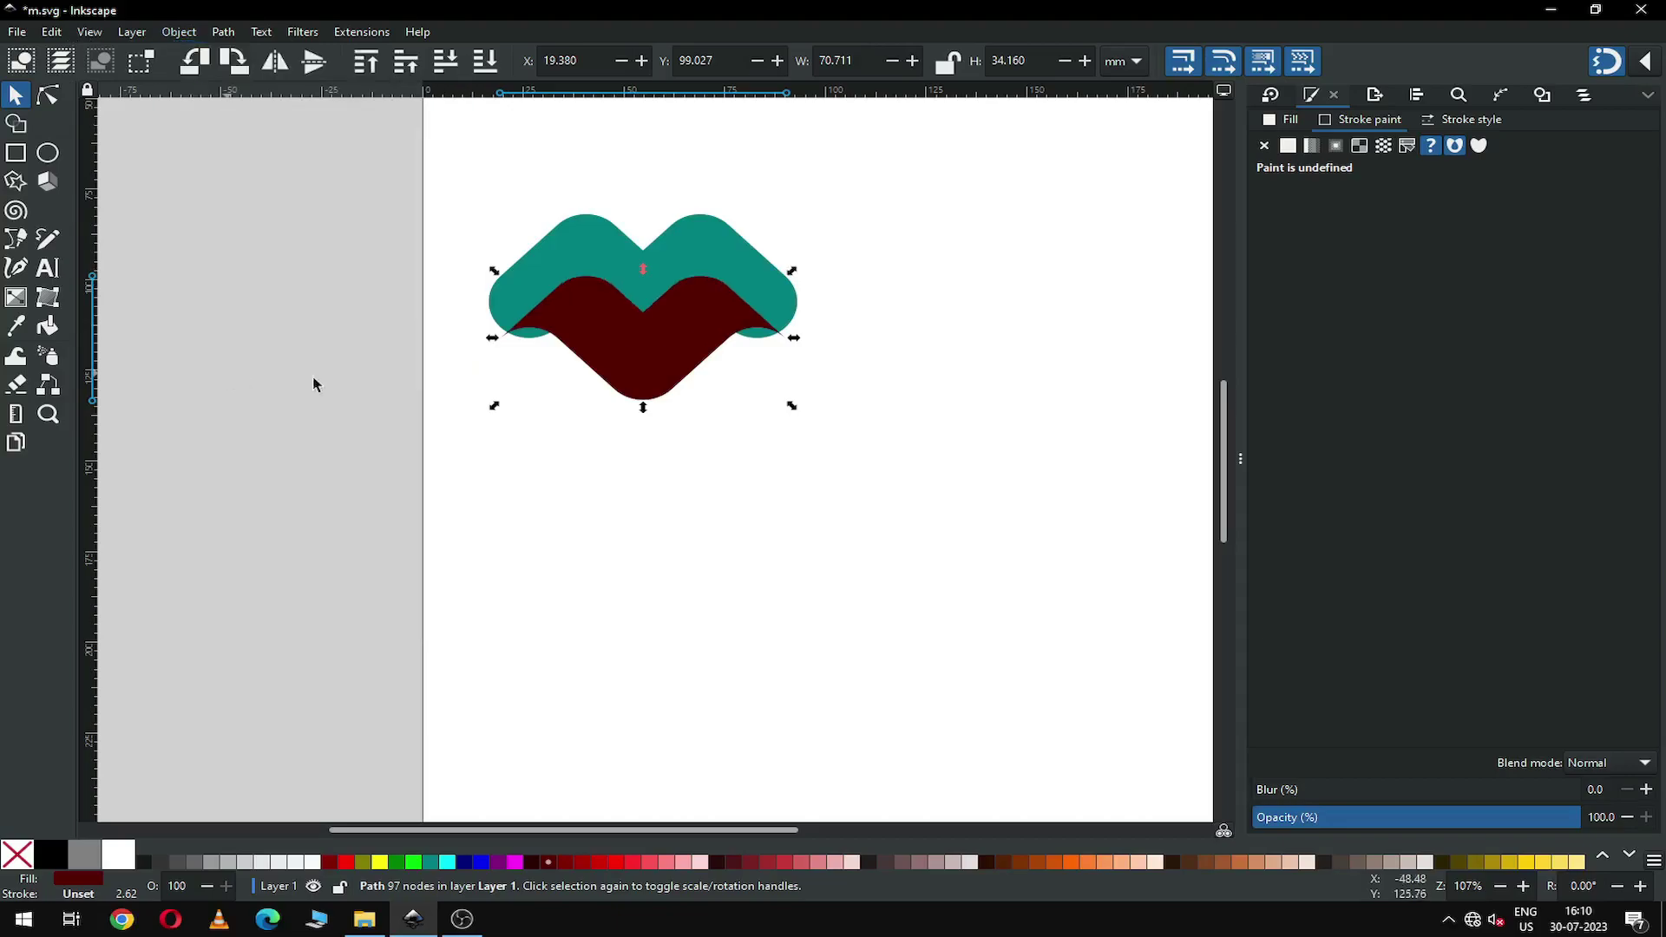
Step: Move the dark red shape straight up to Y about 82 mm so its upper edges match the teal zigzag
{"action": "key", "text": "z"}
{"action": "left_click_drag", "start_coordinate": [465, 171], "coordinate": [859, 455]}
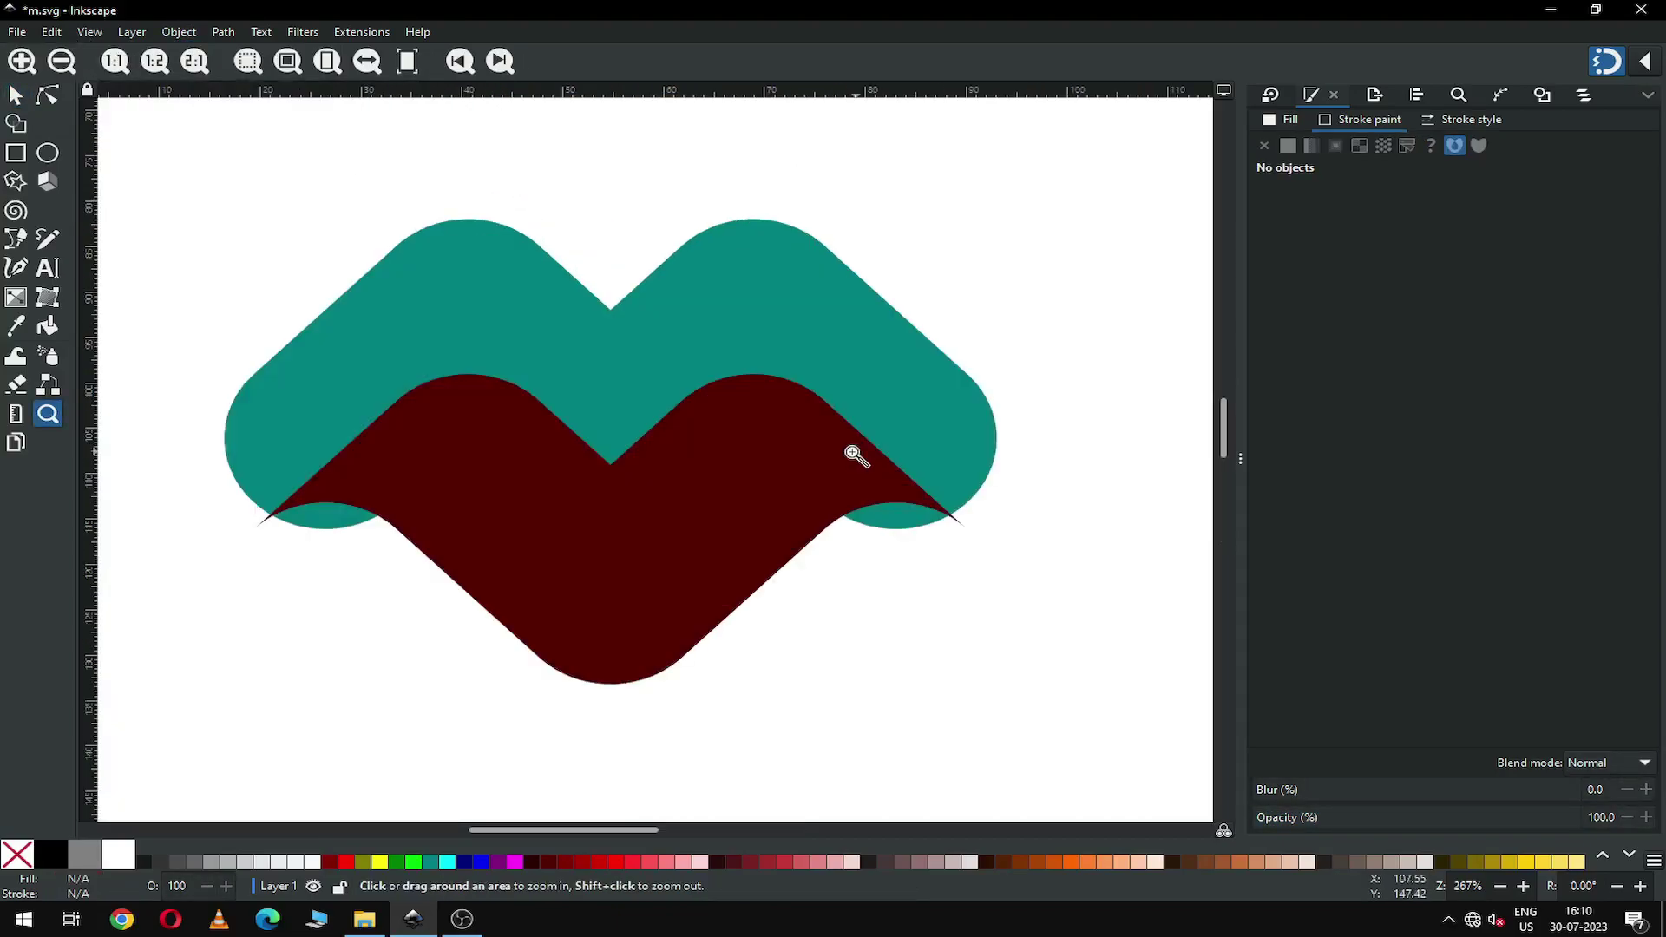
{"action": "left_click", "coordinate": [15, 97]}
{"action": "left_click", "coordinate": [677, 521]}
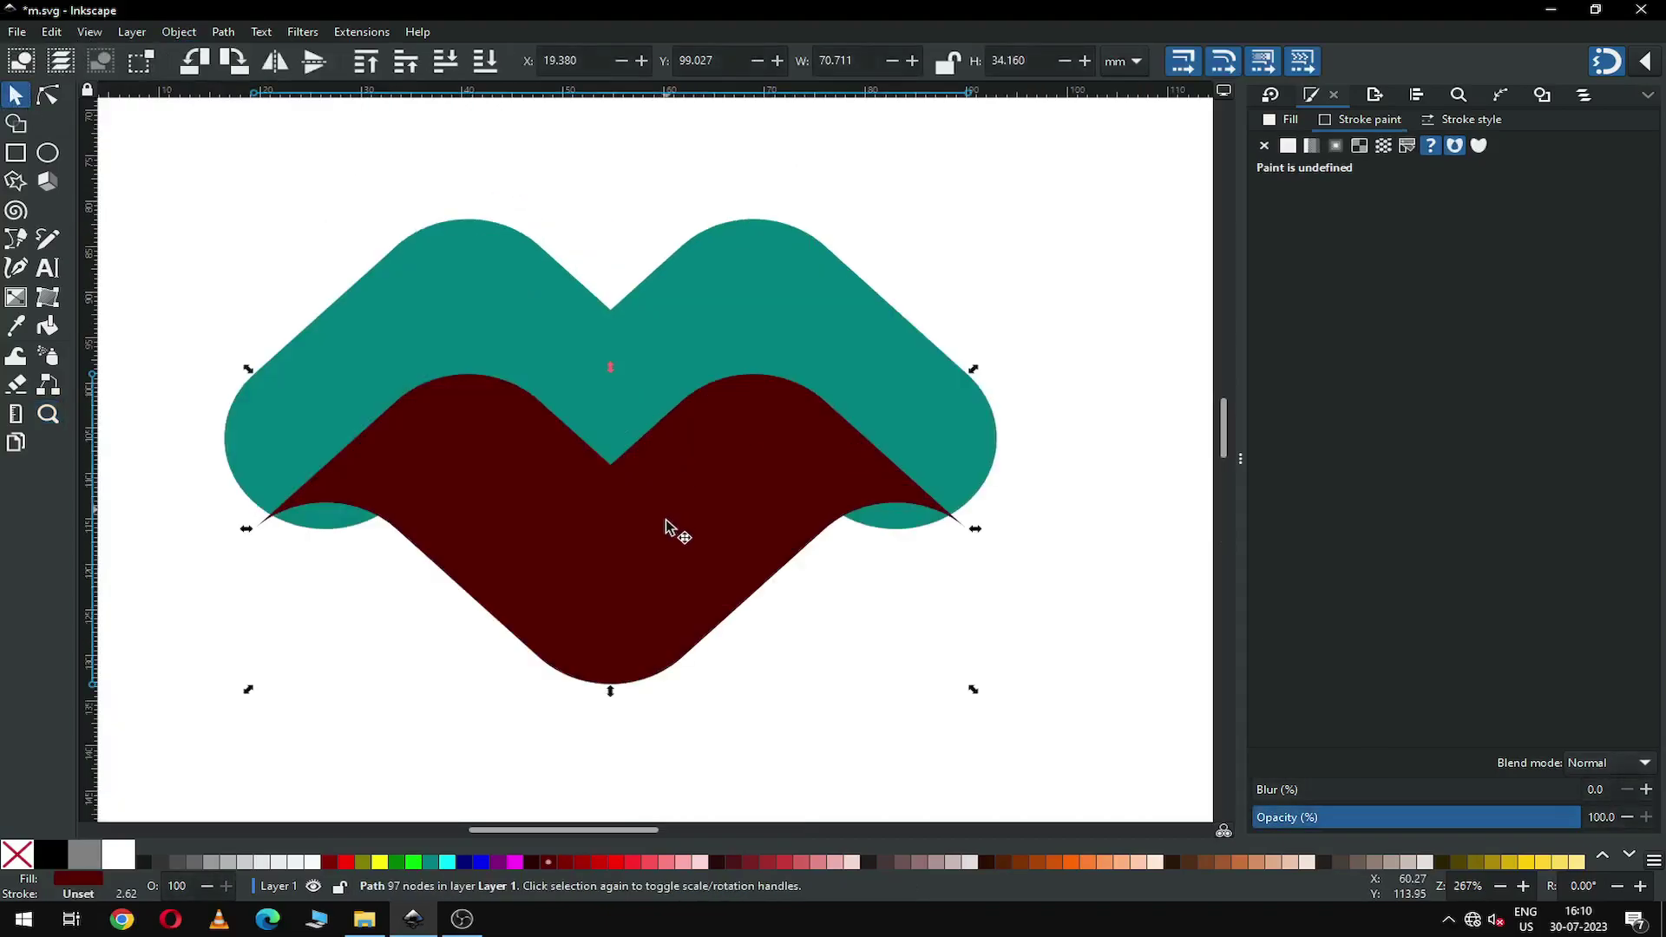
{"action": "left_click_drag", "start_coordinate": [677, 529], "coordinate": [676, 373]}
{"action": "left_click", "coordinate": [694, 615]}
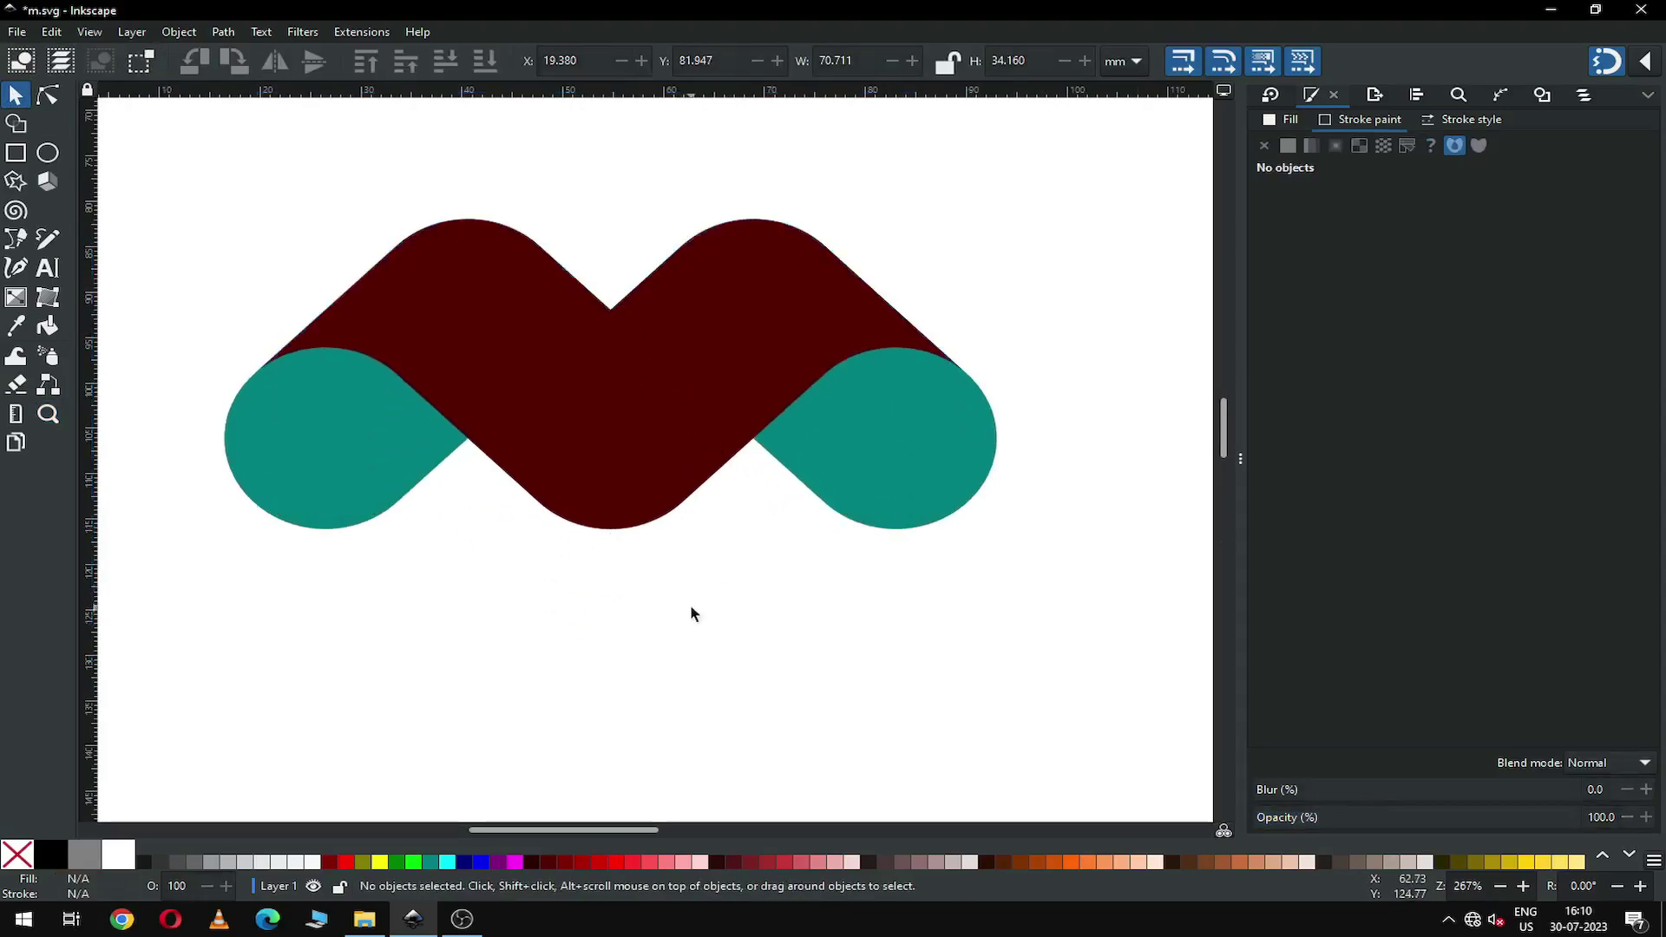
Step: Duplicate both overlapping shapes, place the copy straight below the original at Y about 124 mm, and save the document
{"action": "key", "text": "ctrl+a"}
{"action": "scroll", "coordinate": [647, 451], "scroll_direction": "down", "scroll_amount": 1}
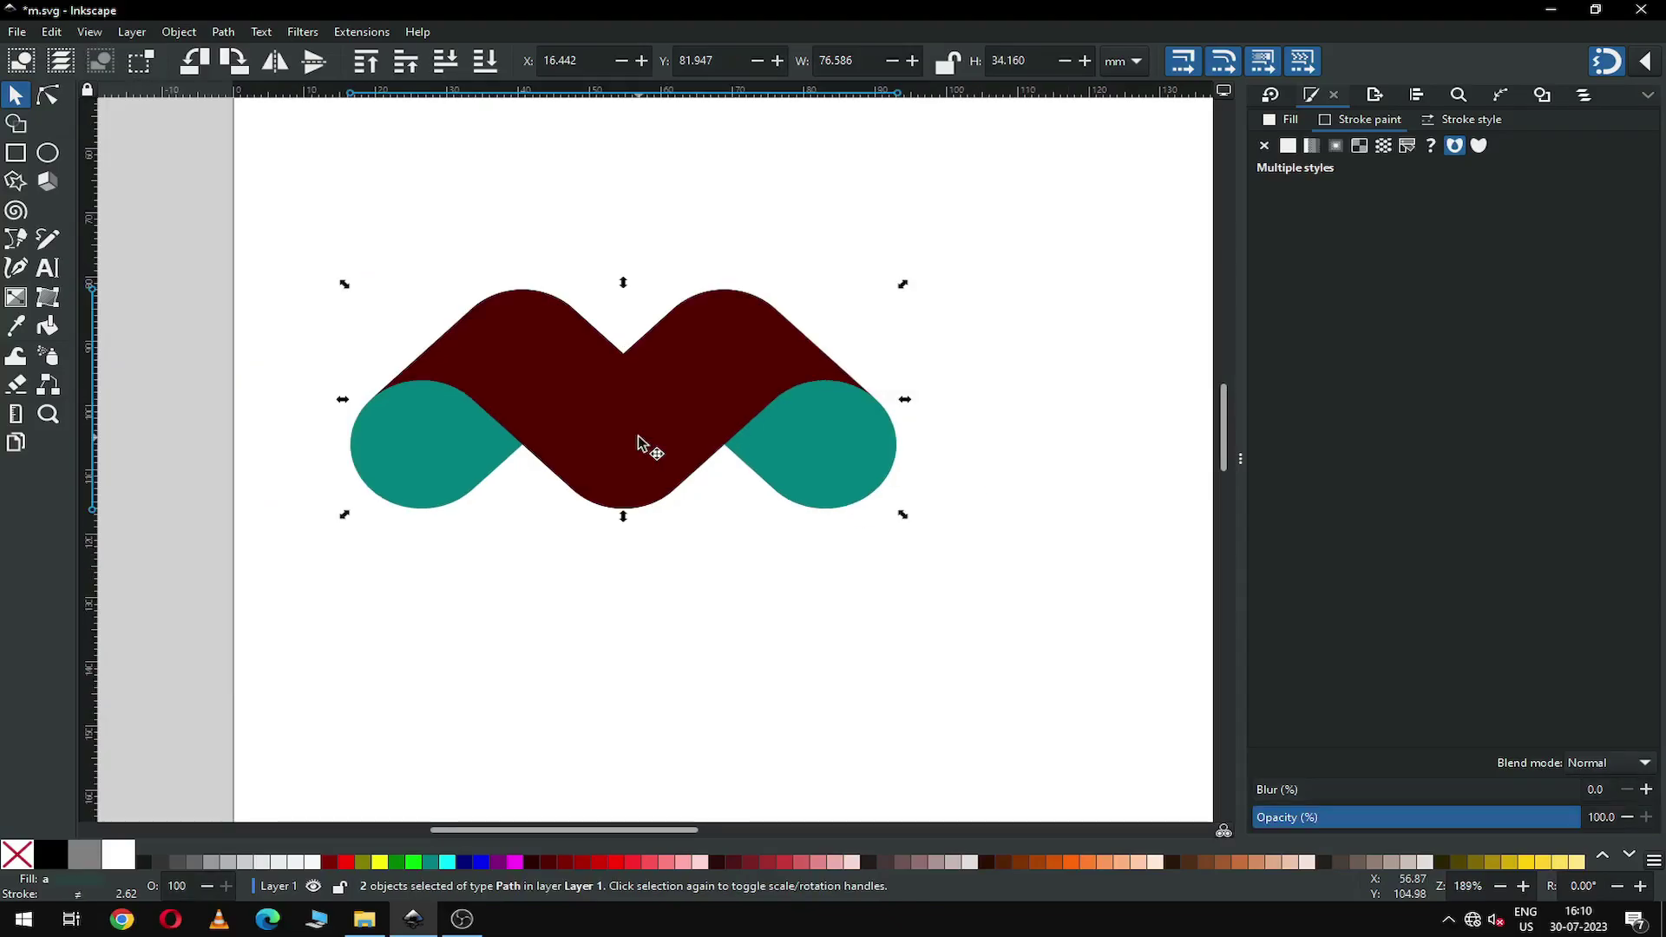
{"action": "right_click", "coordinate": [638, 441]}
{"action": "left_click", "coordinate": [699, 518]}
{"action": "left_click_drag", "start_coordinate": [642, 408], "coordinate": [620, 681]}
{"action": "scroll", "coordinate": [1046, 480], "scroll_direction": "down", "scroll_amount": 4}
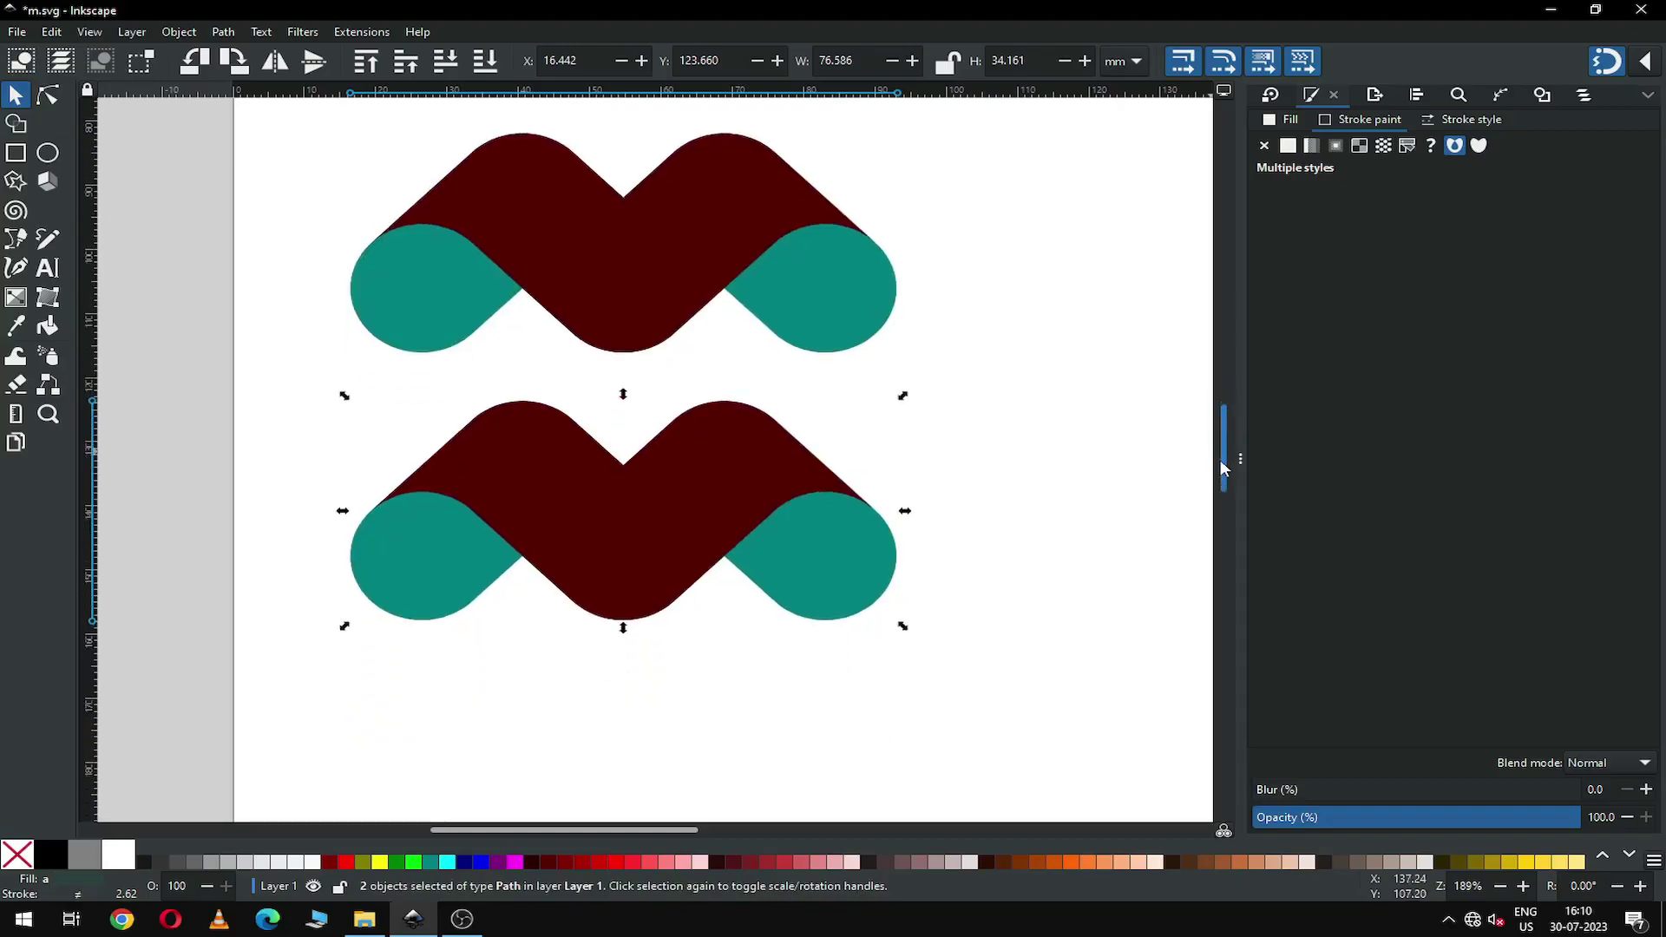
{"action": "left_click", "coordinate": [971, 479]}
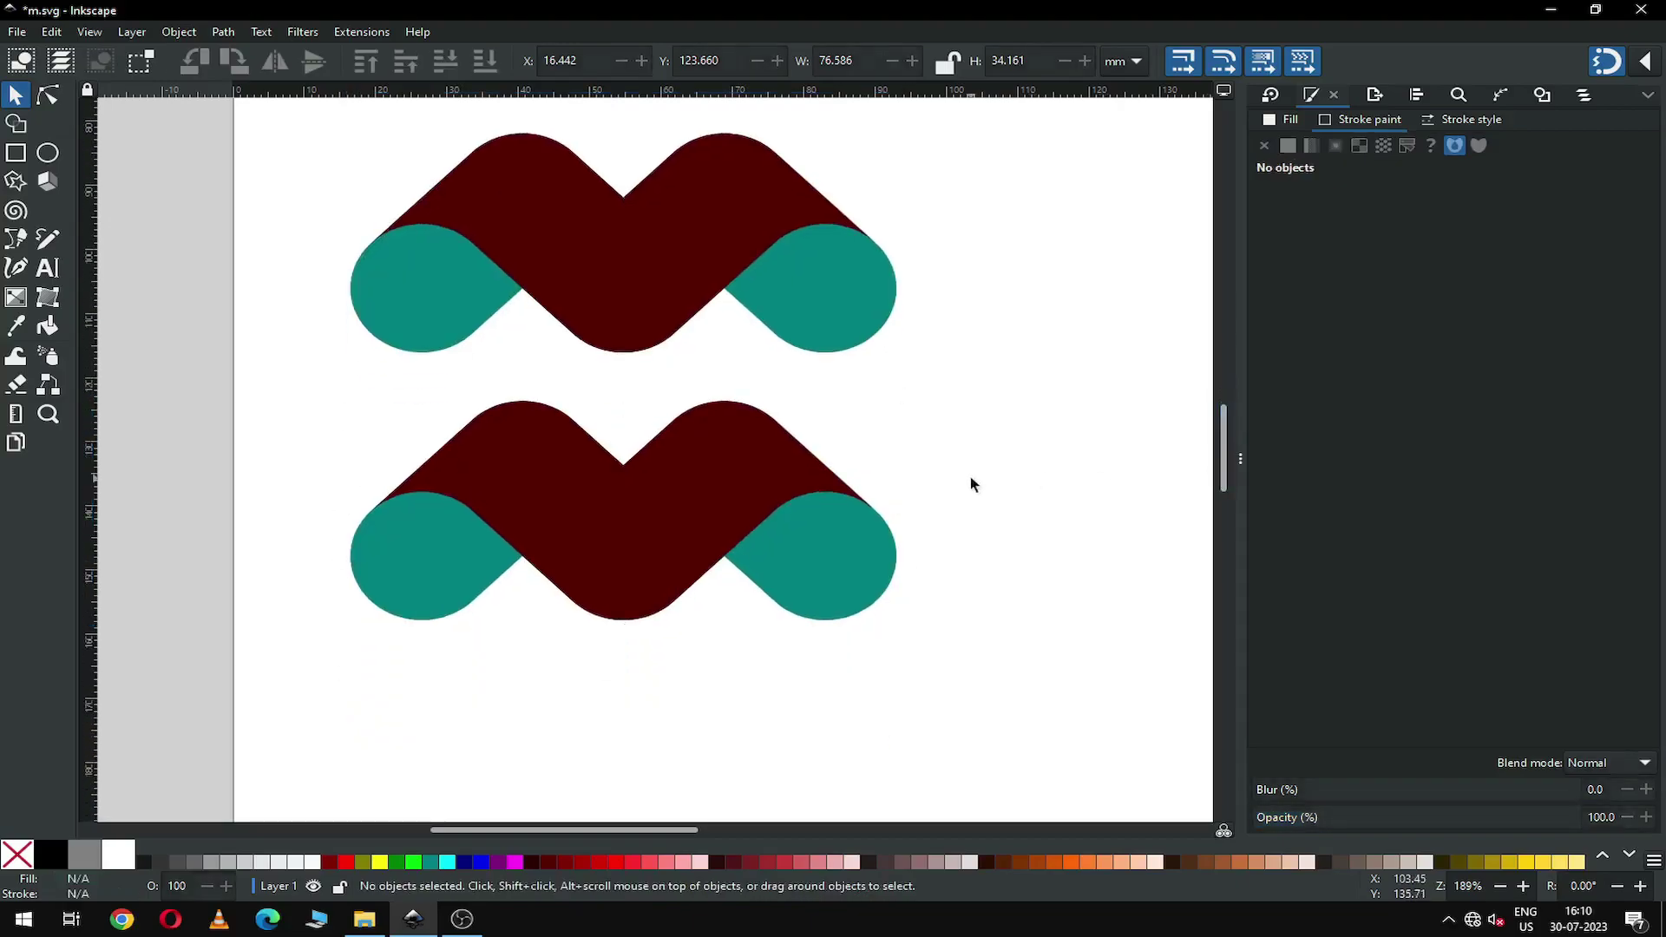
{"action": "key", "text": "ctrl+s"}
Step: Duplicate the dark red shape of the lower design
{"action": "left_click", "coordinate": [620, 531]}
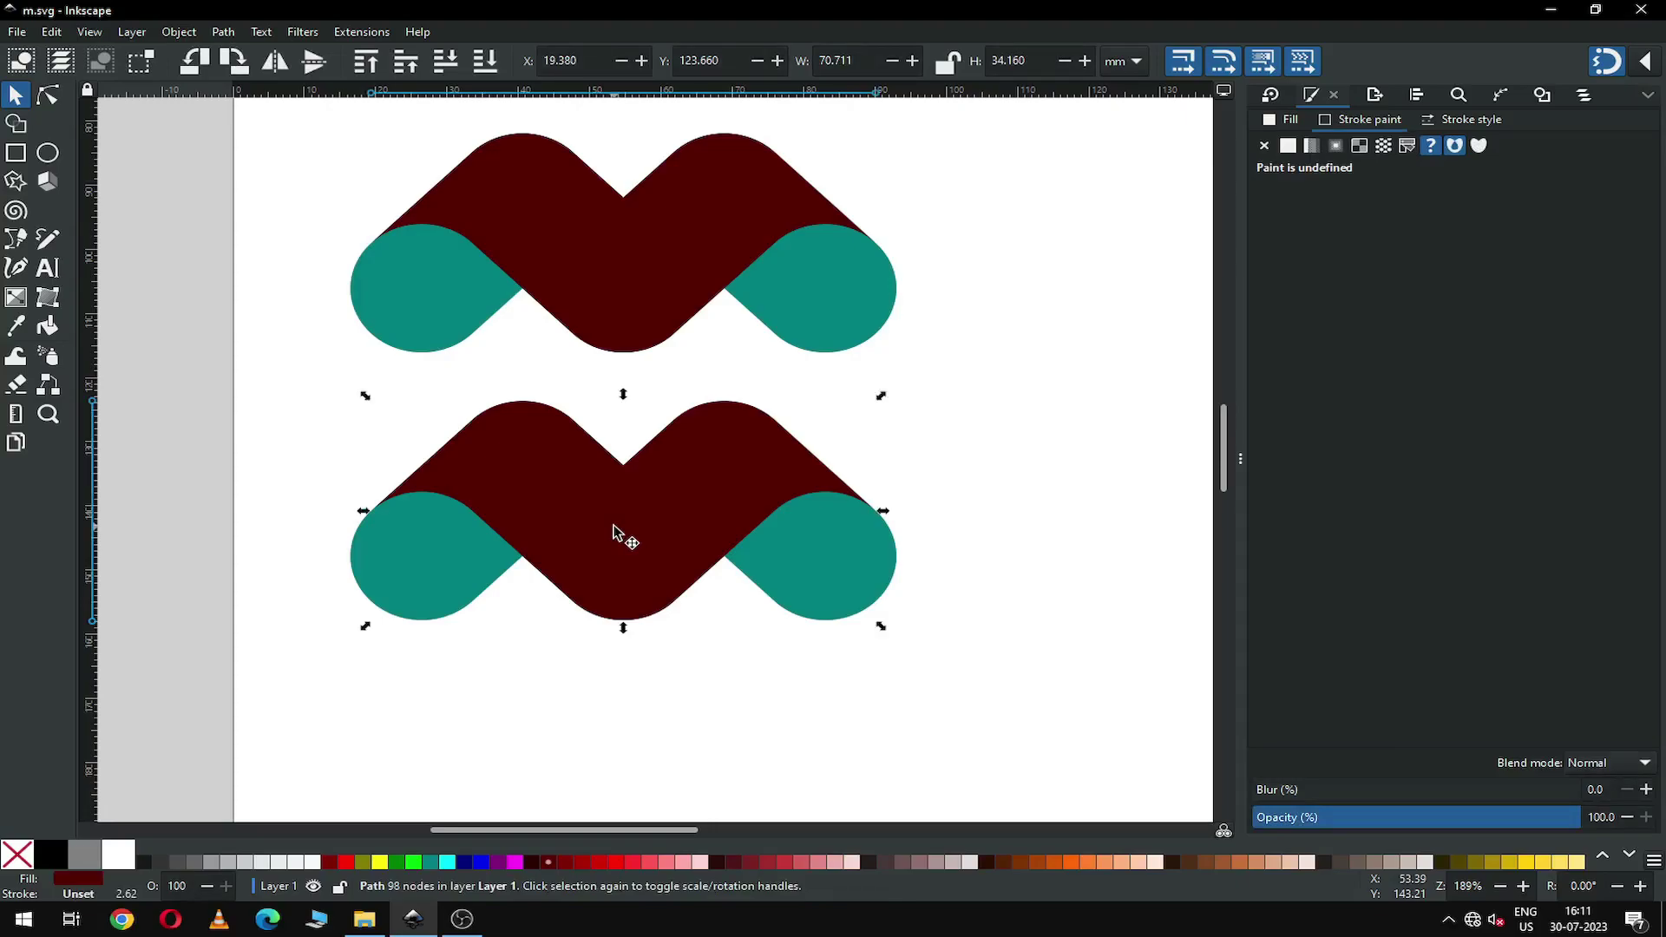
{"action": "right_click", "coordinate": [614, 532]}
{"action": "left_click", "coordinate": [677, 612]}
{"action": "left_click_drag", "start_coordinate": [622, 555], "coordinate": [610, 558]}
Step: Disable snapping and shift the duplicated dark red shape to X about 15.6 mm and Y about 127.3 mm
{"action": "left_click", "coordinate": [1641, 66]}
{"action": "left_click", "coordinate": [1473, 50]}
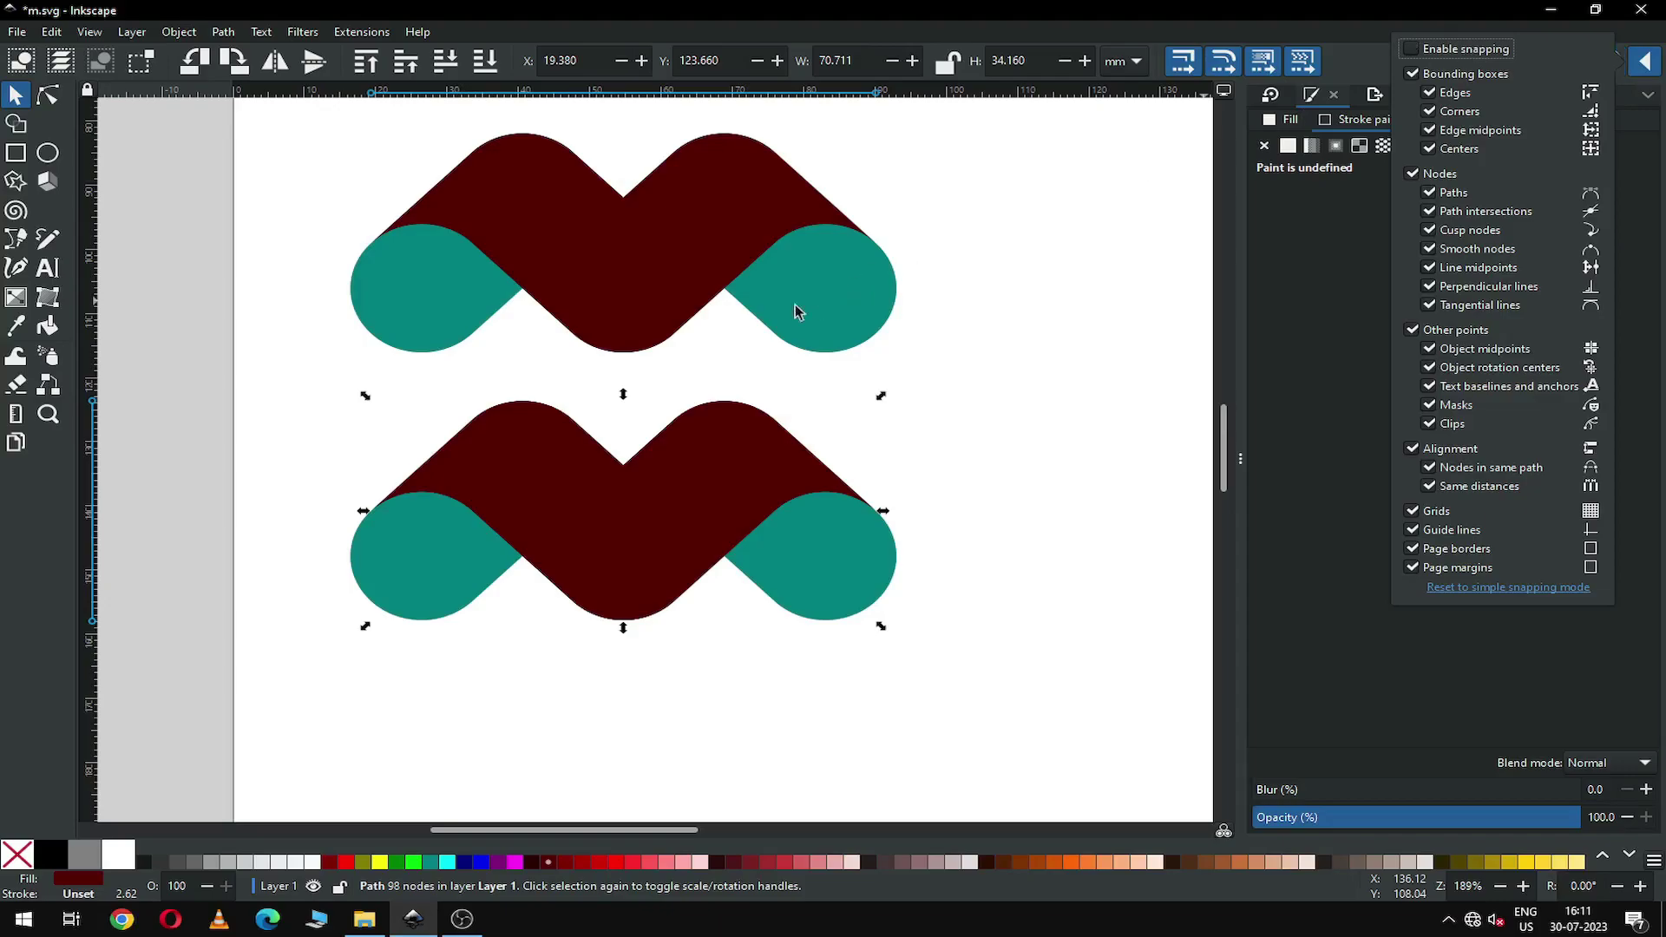
{"action": "left_click", "coordinate": [707, 376]}
{"action": "left_click_drag", "start_coordinate": [657, 522], "coordinate": [633, 544]}
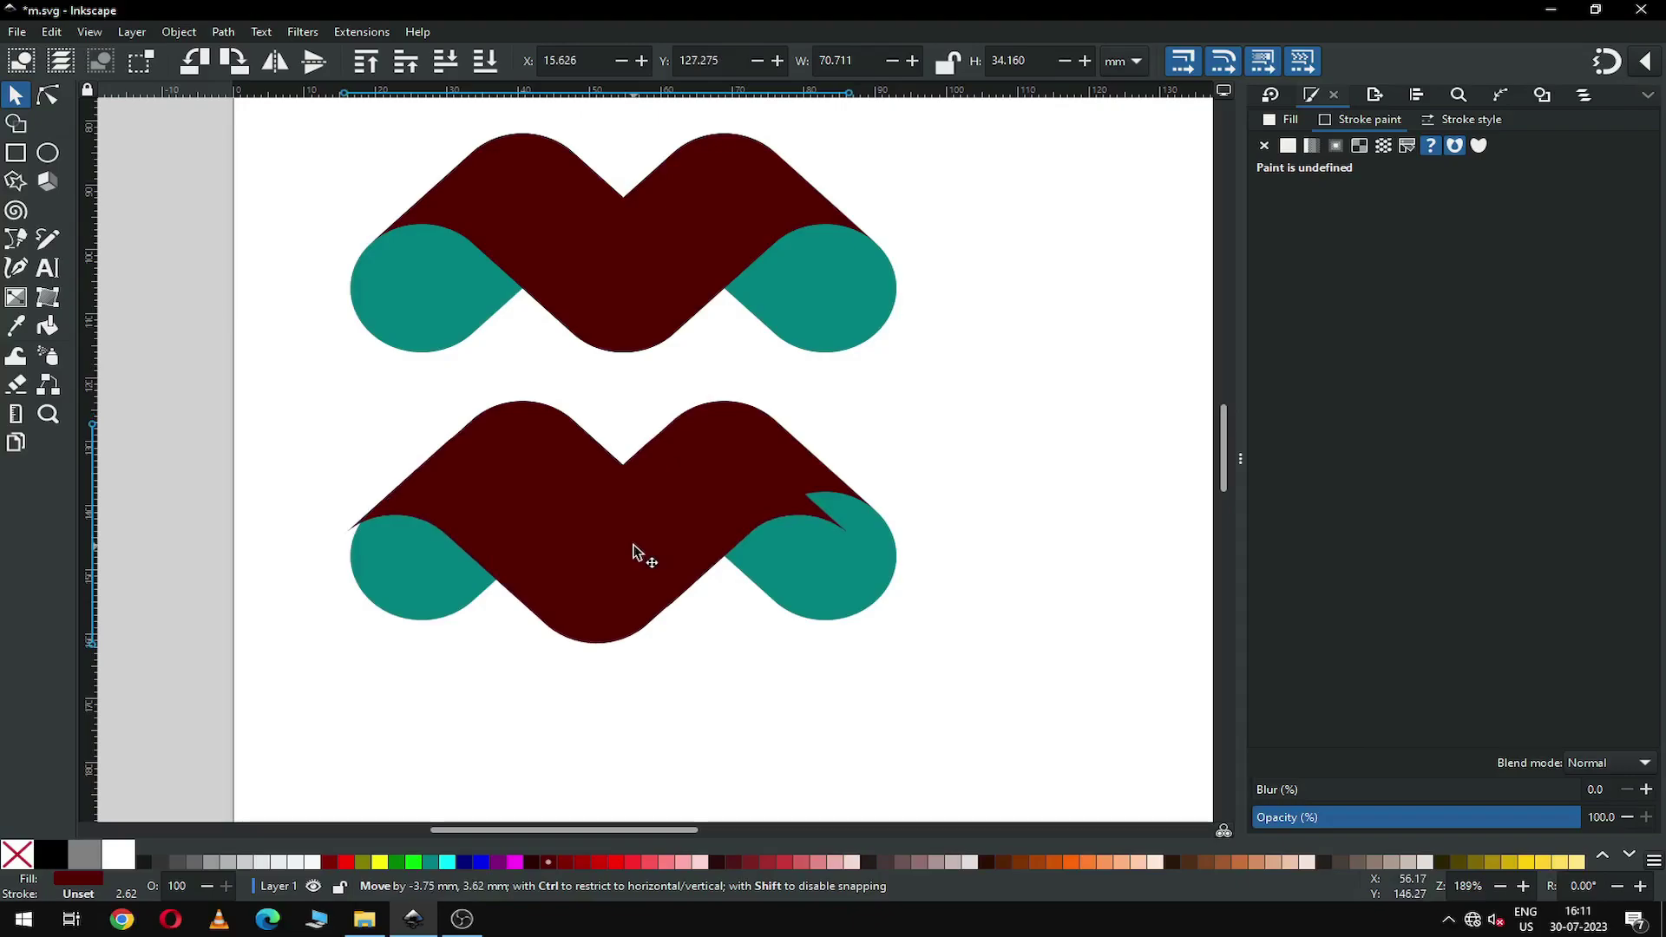
{"action": "left_click_drag", "start_coordinate": [634, 553], "coordinate": [636, 552]}
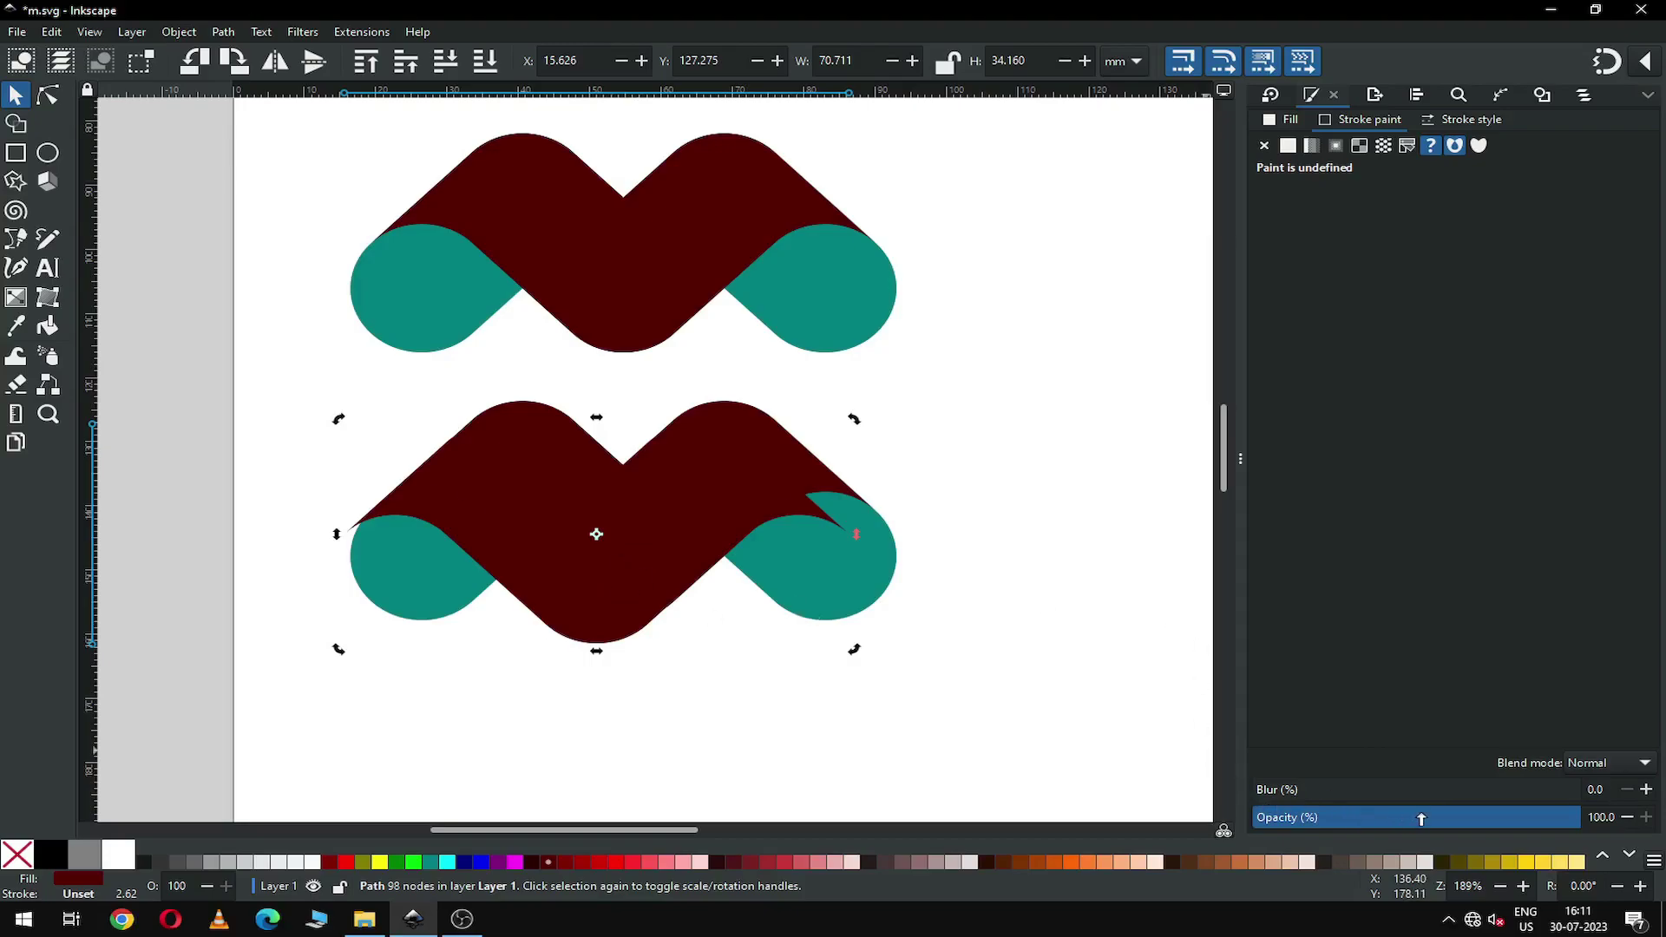
Step: Set the duplicate's opacity to about 51% and move it to X about 17.3 mm and Y about 125.5 mm
{"action": "left_click", "coordinate": [1421, 818]}
{"action": "key", "text": "Escape"}
{"action": "left_click", "coordinate": [530, 590]}
{"action": "left_click_drag", "start_coordinate": [530, 590], "coordinate": [593, 627]}
{"action": "key", "text": "Escape"}
{"action": "left_click", "coordinate": [592, 627]}
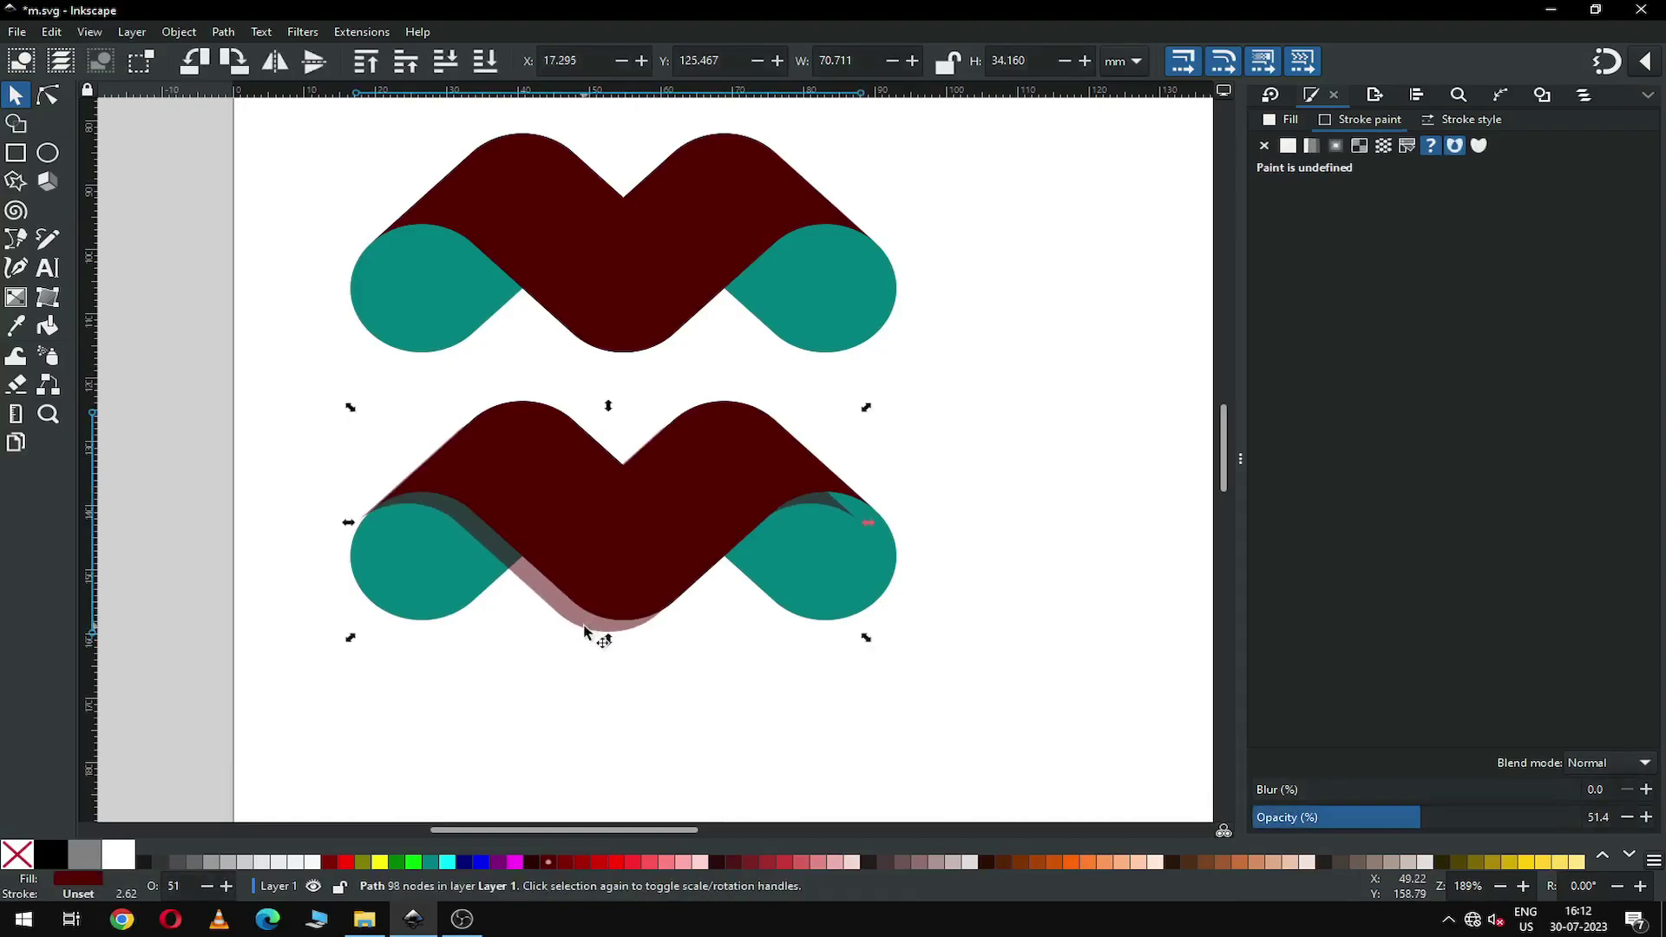
Step: Stretch the semi-transparent duplicate to about 75.2 mm wide and 34.9 mm high, keeping its upper-left corner fixed
{"action": "mouse_move", "coordinate": [872, 530]}
{"action": "left_mouse_down"}
{"action": "mouse_move", "coordinate": [923, 520]}
{"action": "mouse_move", "coordinate": [901, 522]}
{"action": "left_mouse_up"}
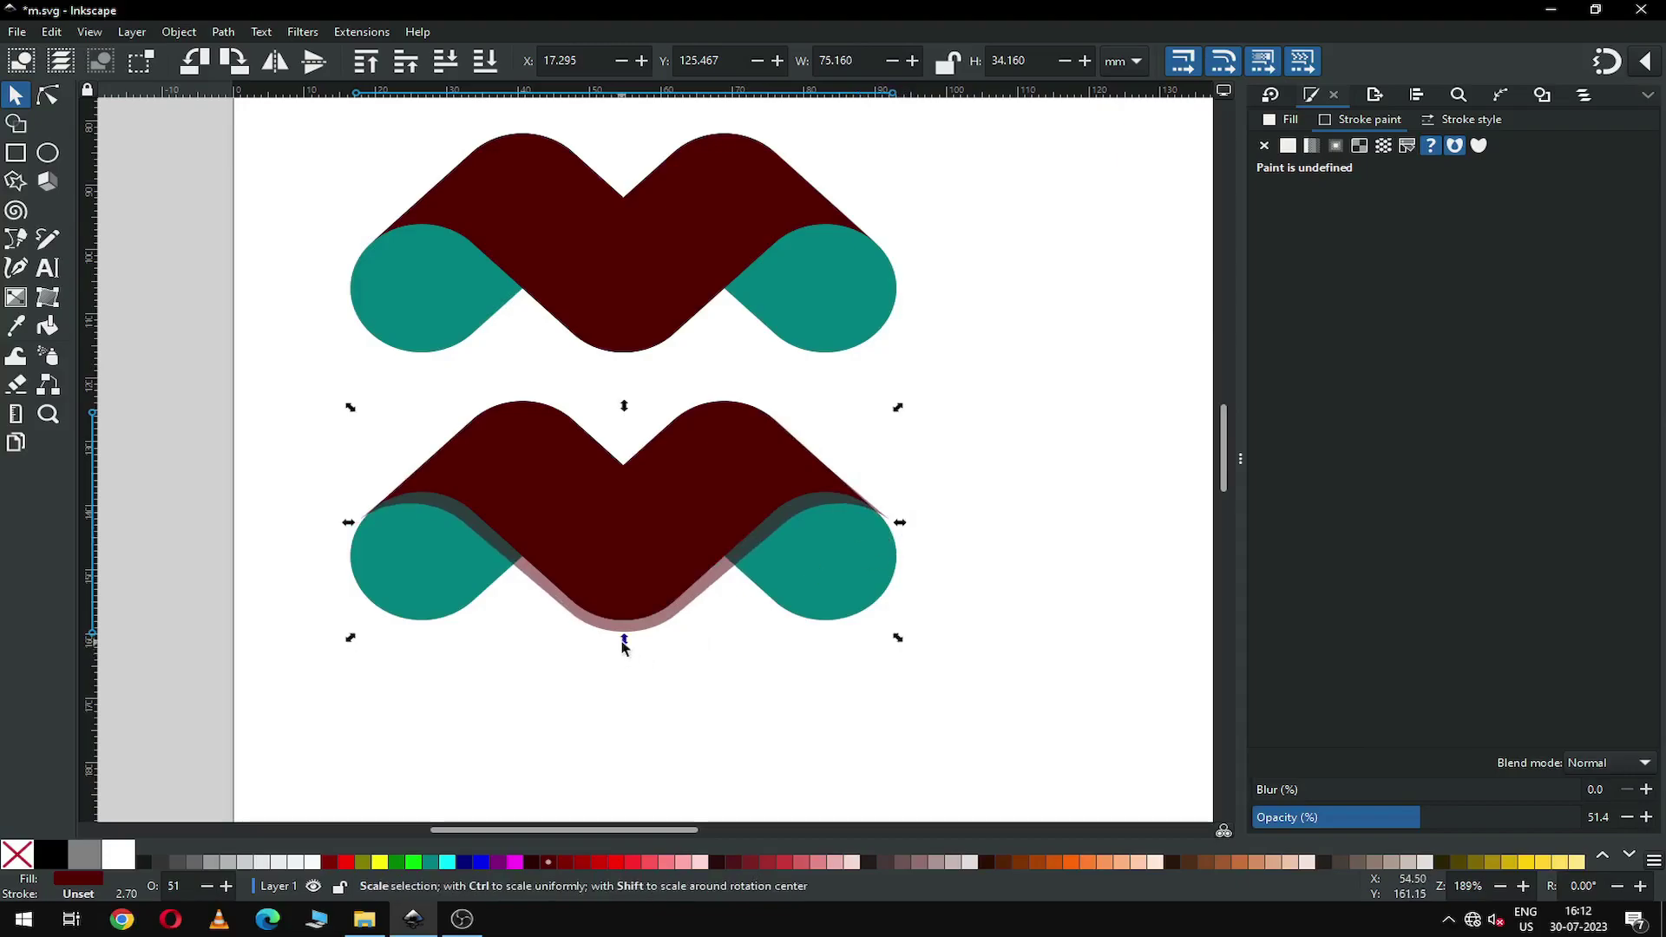
{"action": "left_click_drag", "start_coordinate": [624, 650], "coordinate": [622, 652]}
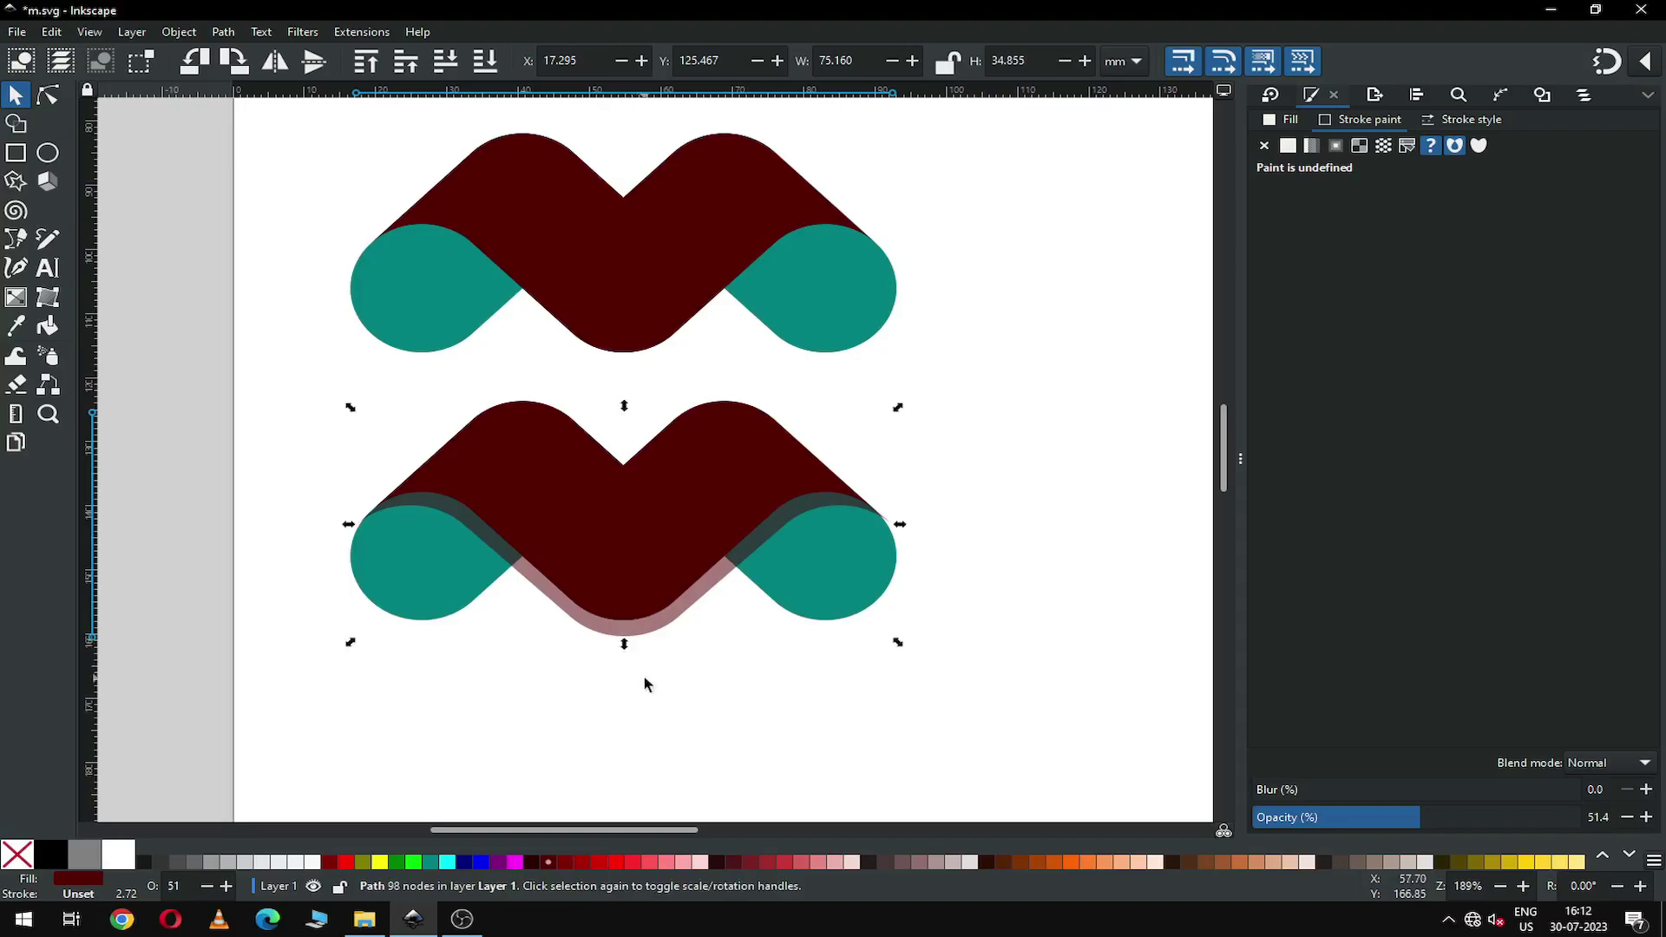
{"action": "left_click", "coordinate": [648, 684]}
{"action": "left_click", "coordinate": [650, 643]}
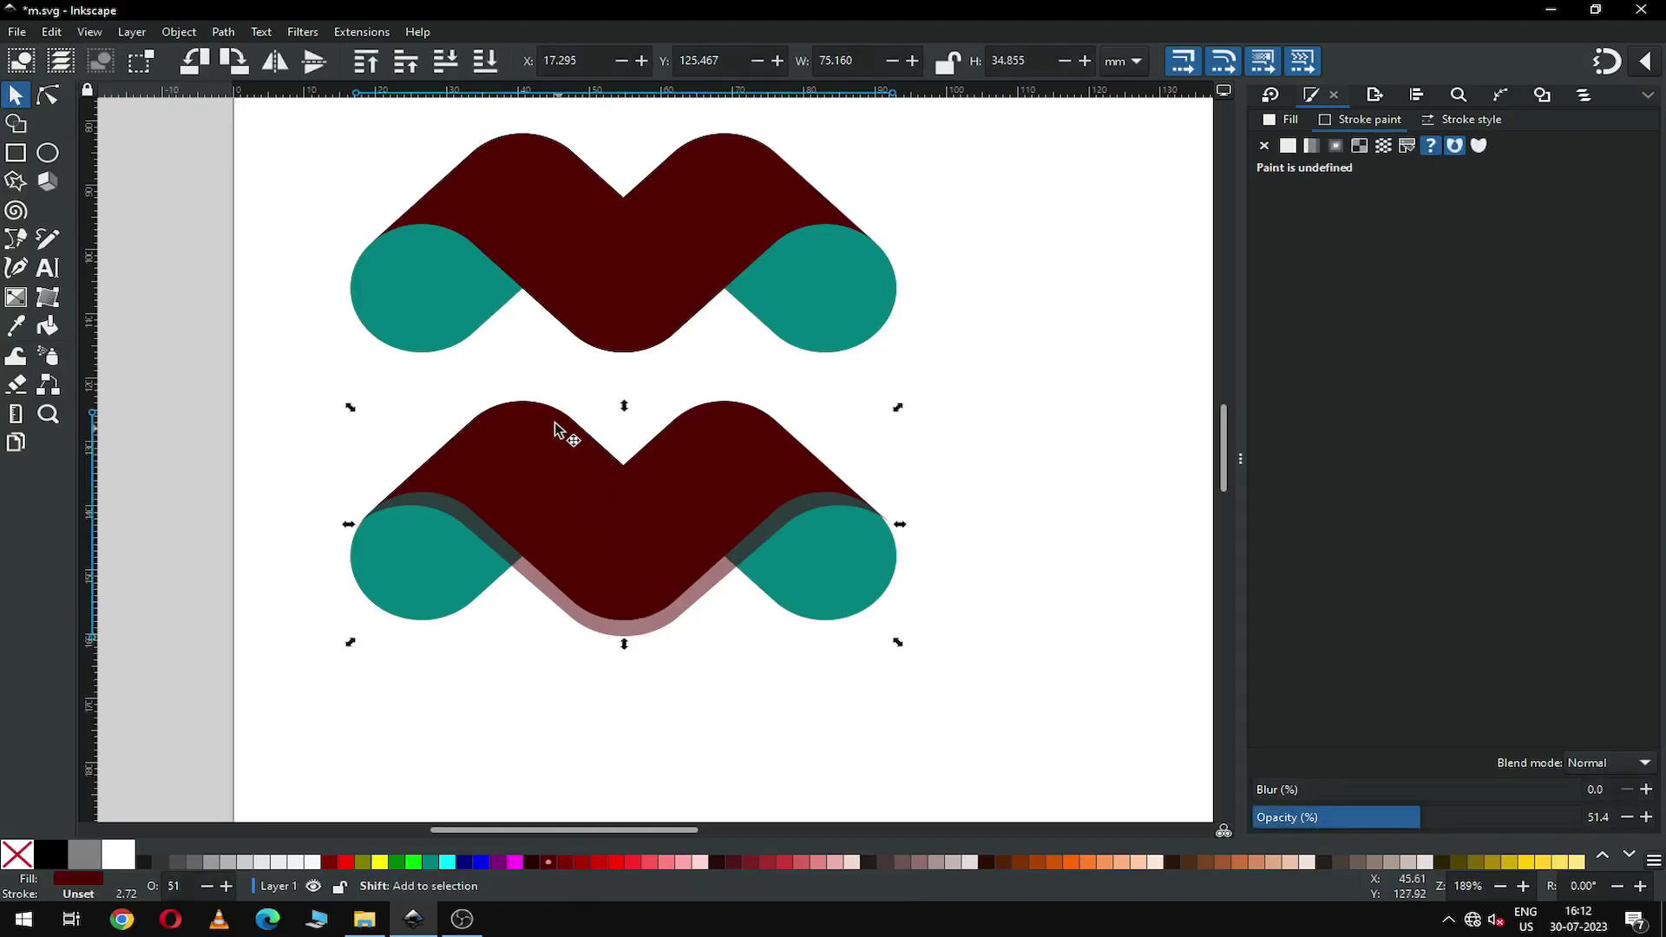
Step: Select the three shapes of the lower design and centre them on the vertical axis relative to the last selected object
{"action": "left_click_drag", "start_coordinate": [995, 723], "coordinate": [289, 349]}
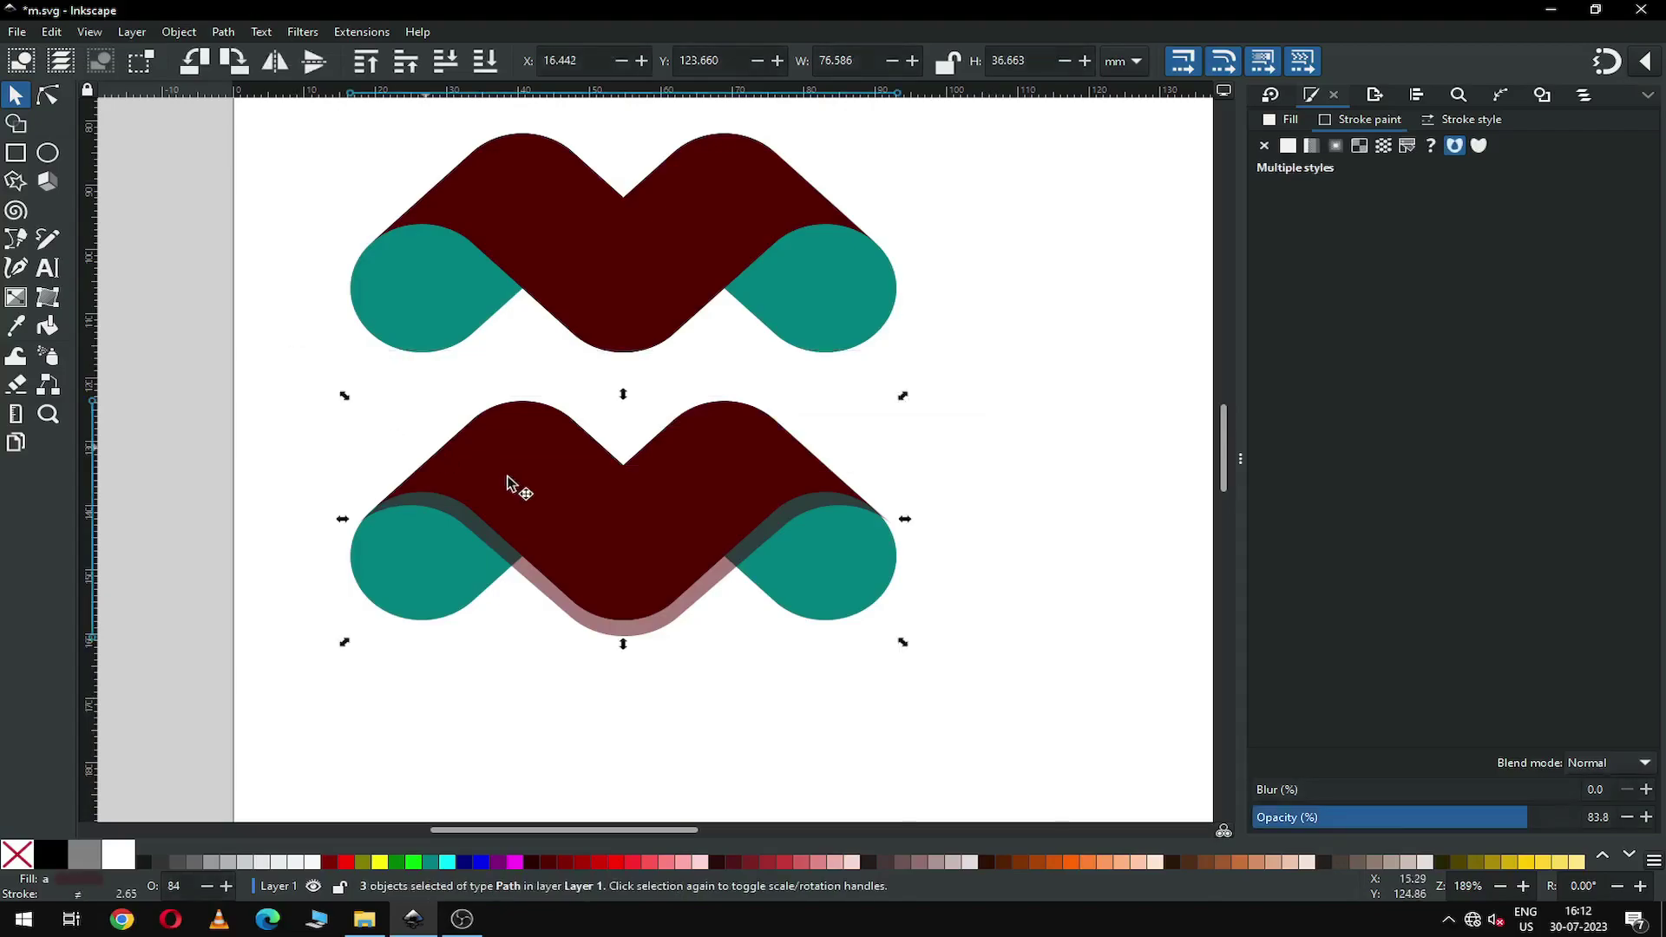
{"action": "left_click", "coordinate": [1418, 96]}
{"action": "left_click", "coordinate": [1361, 241]}
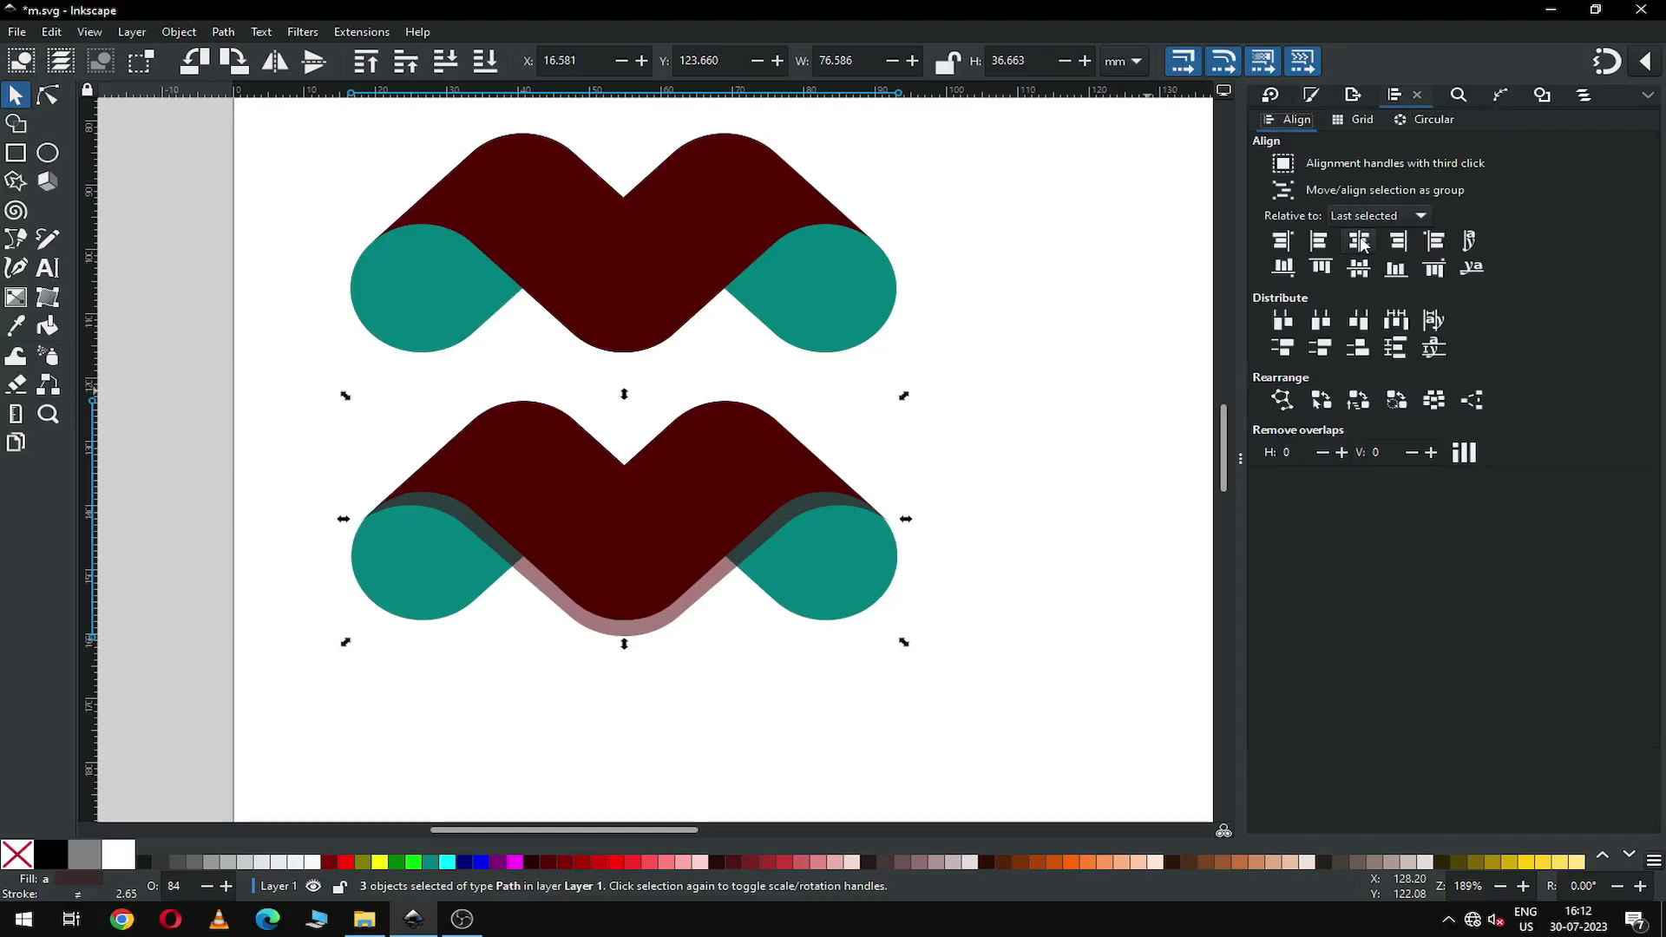
Step: Use the Shape Builder on the lower design to keep only the two shadow strips bordering the teal ends
{"action": "left_click_drag", "start_coordinate": [962, 657], "coordinate": [252, 379]}
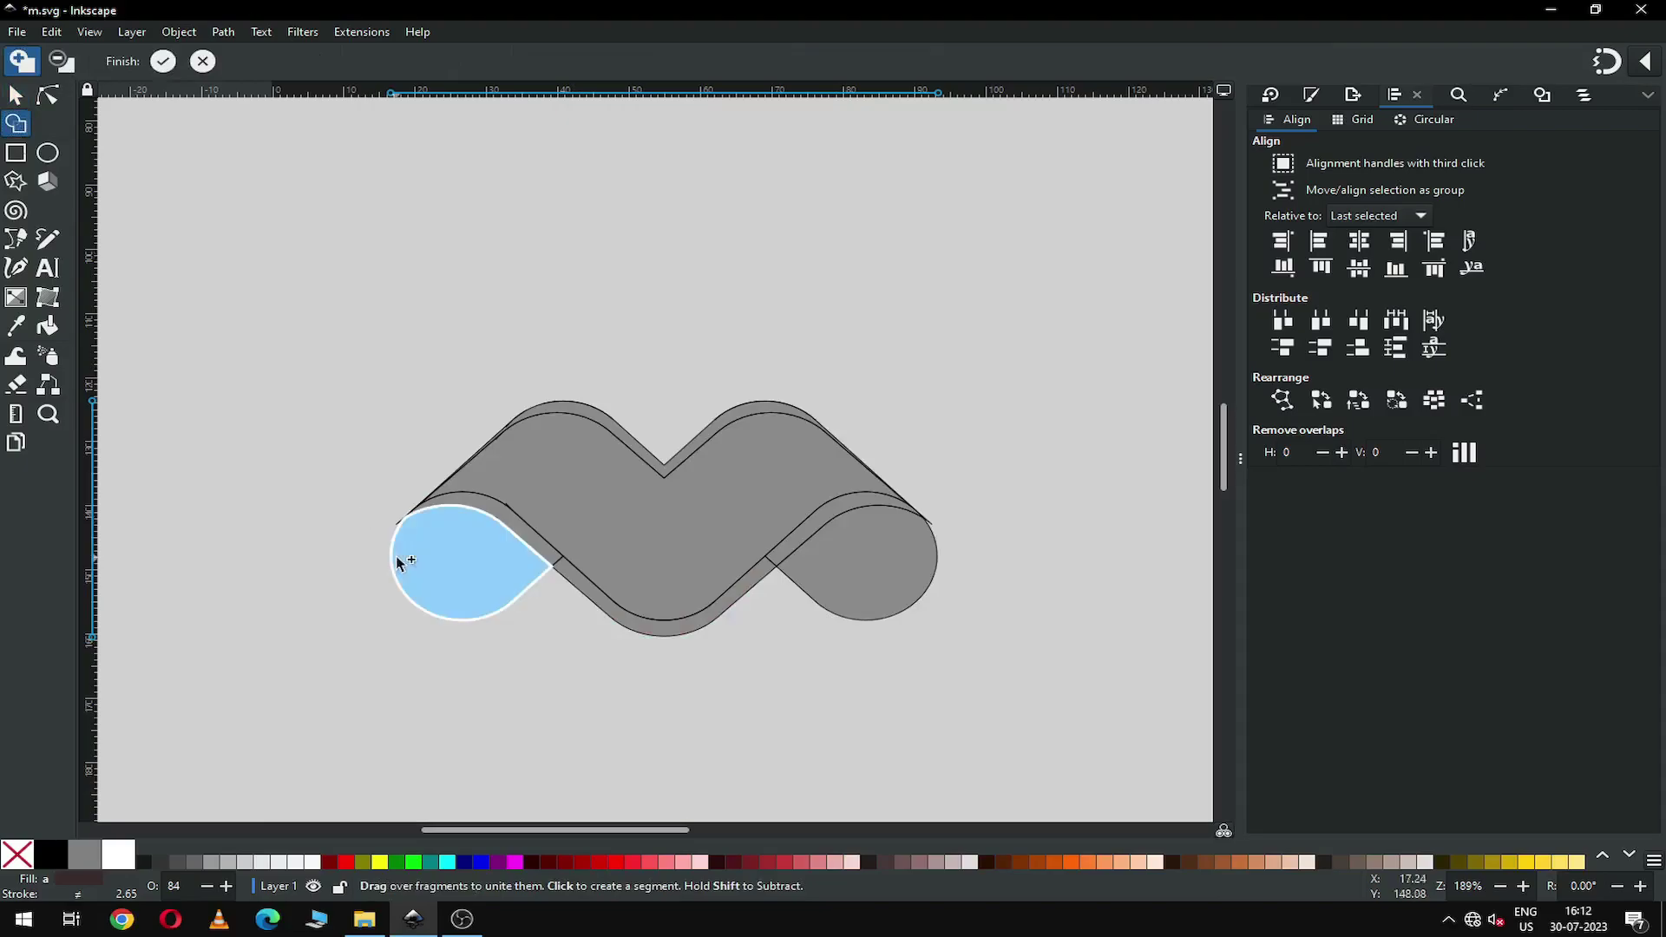
{"action": "left_click", "coordinate": [540, 552]}
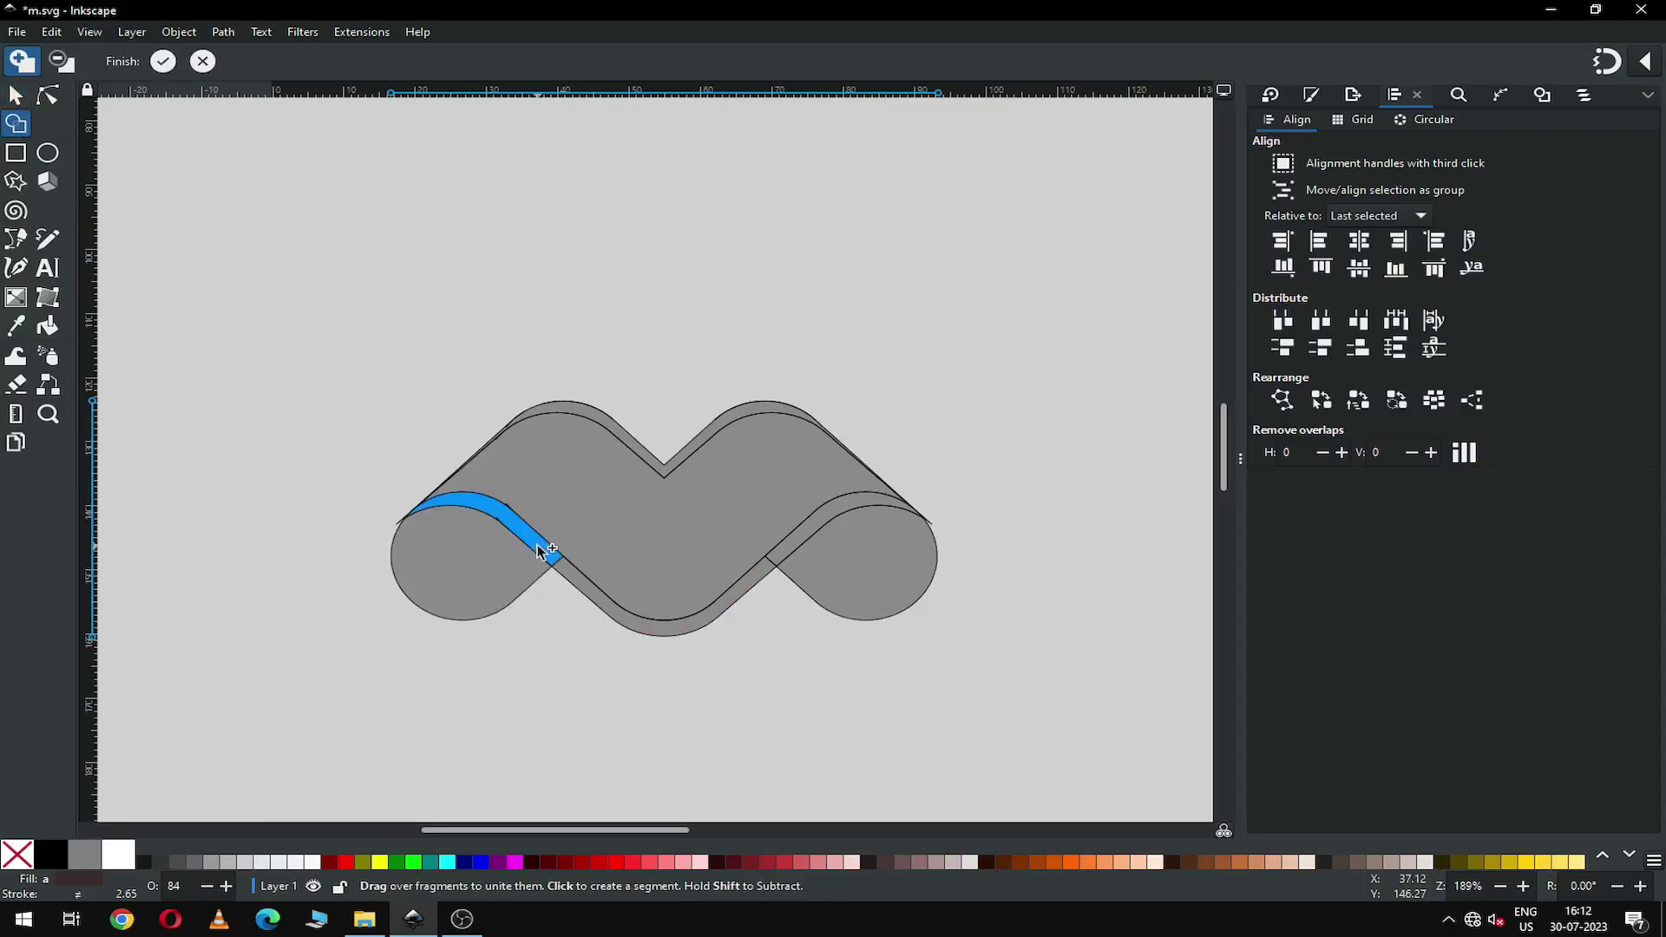
{"action": "left_click", "coordinate": [818, 531]}
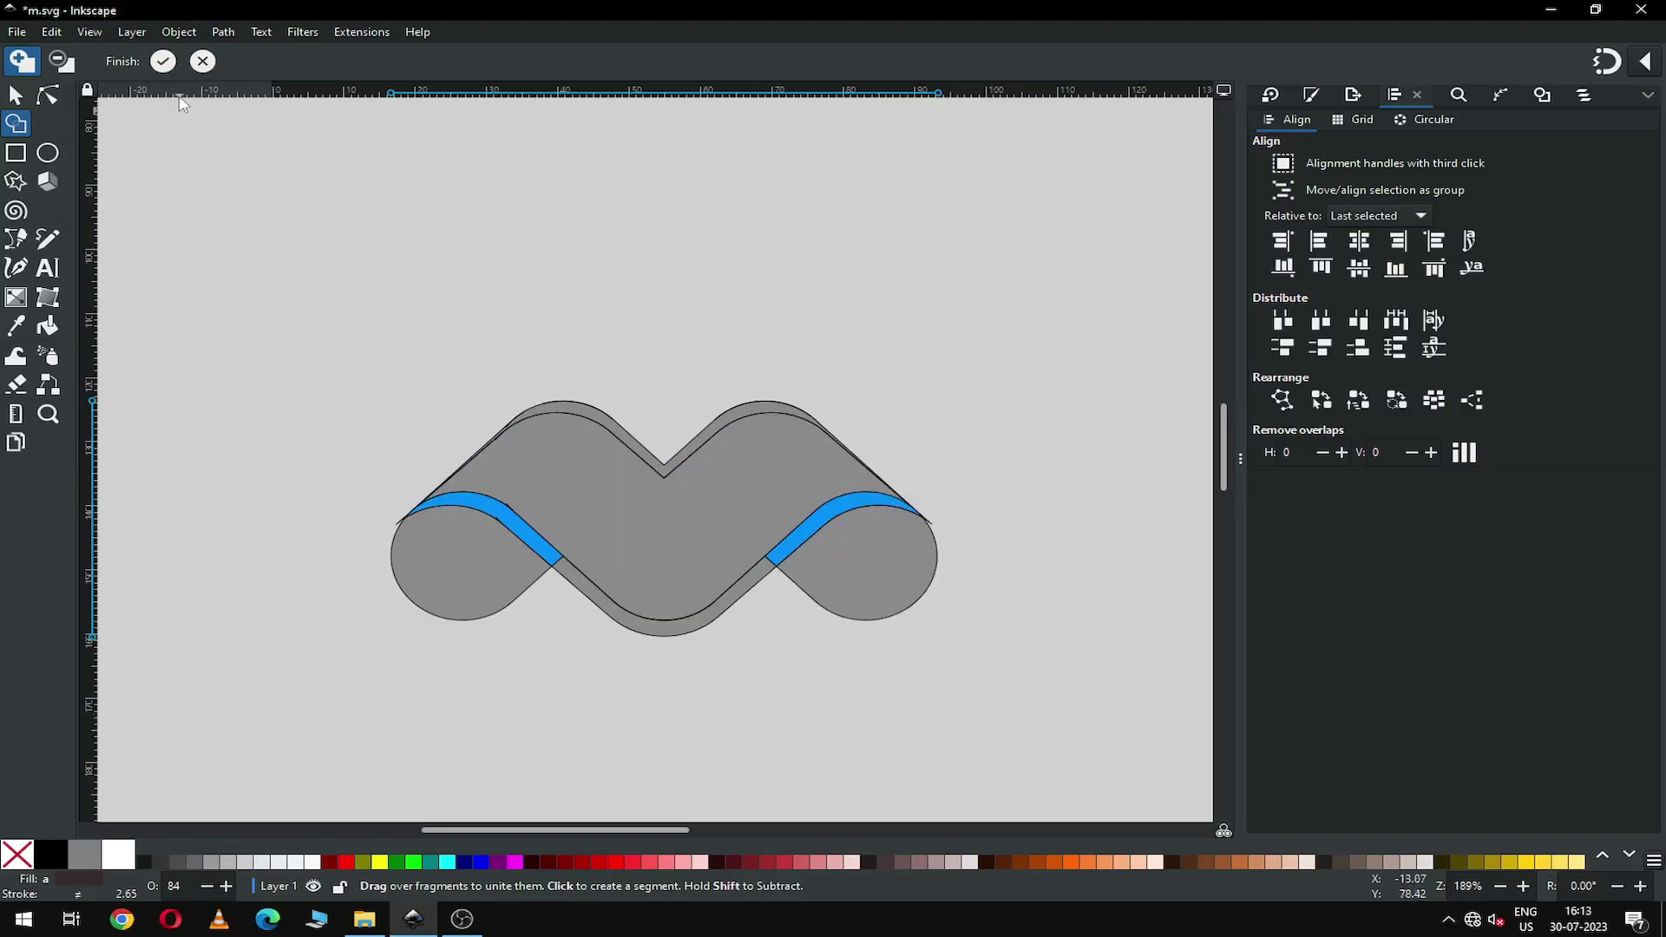
{"action": "left_click", "coordinate": [163, 60]}
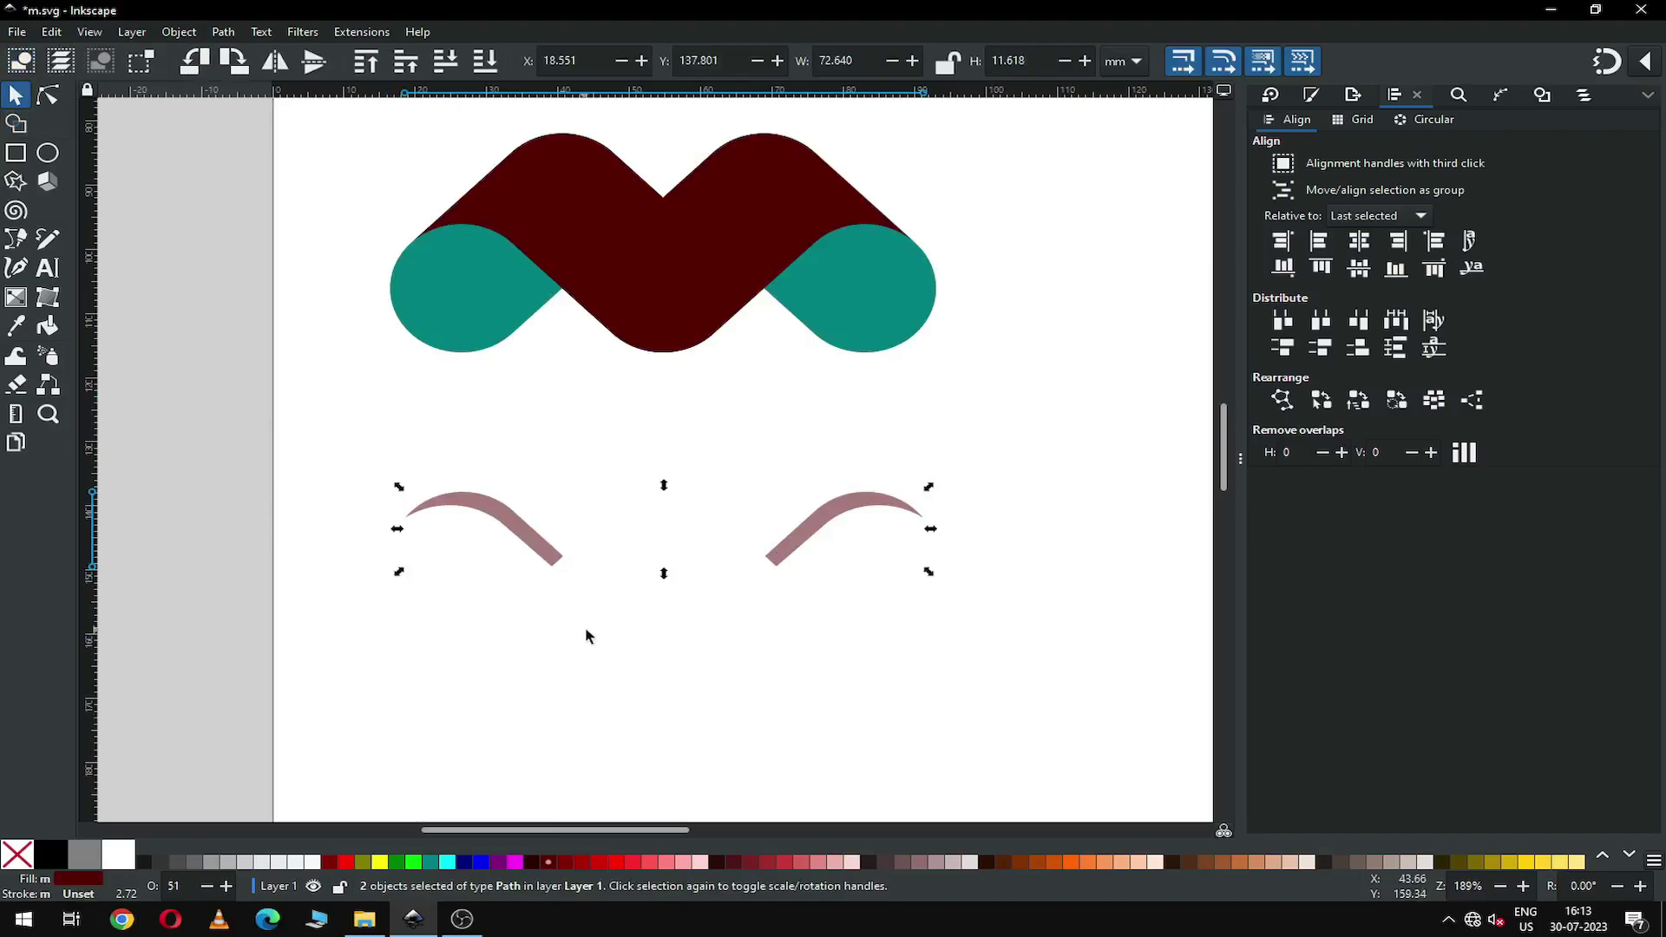
{"action": "key", "text": "Escape"}
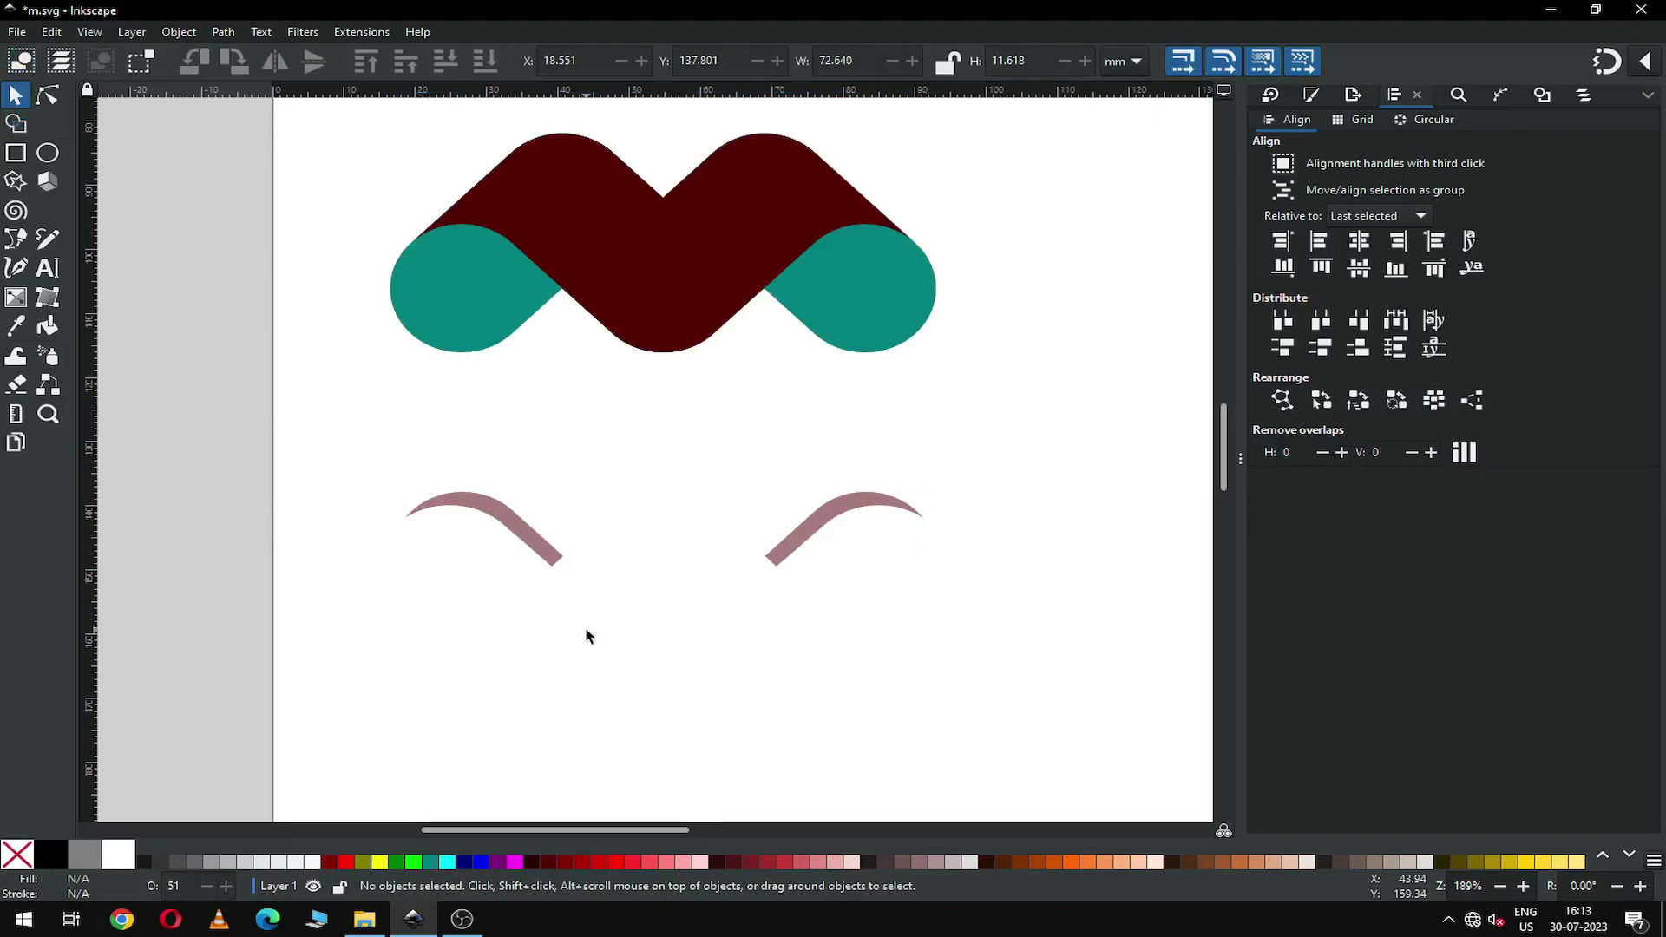
Step: Select both shadow strips and move them together onto the upper design's teal ends, at X about 19.7 mm and Y about 99.7 mm
{"action": "left_click", "coordinate": [553, 555]}
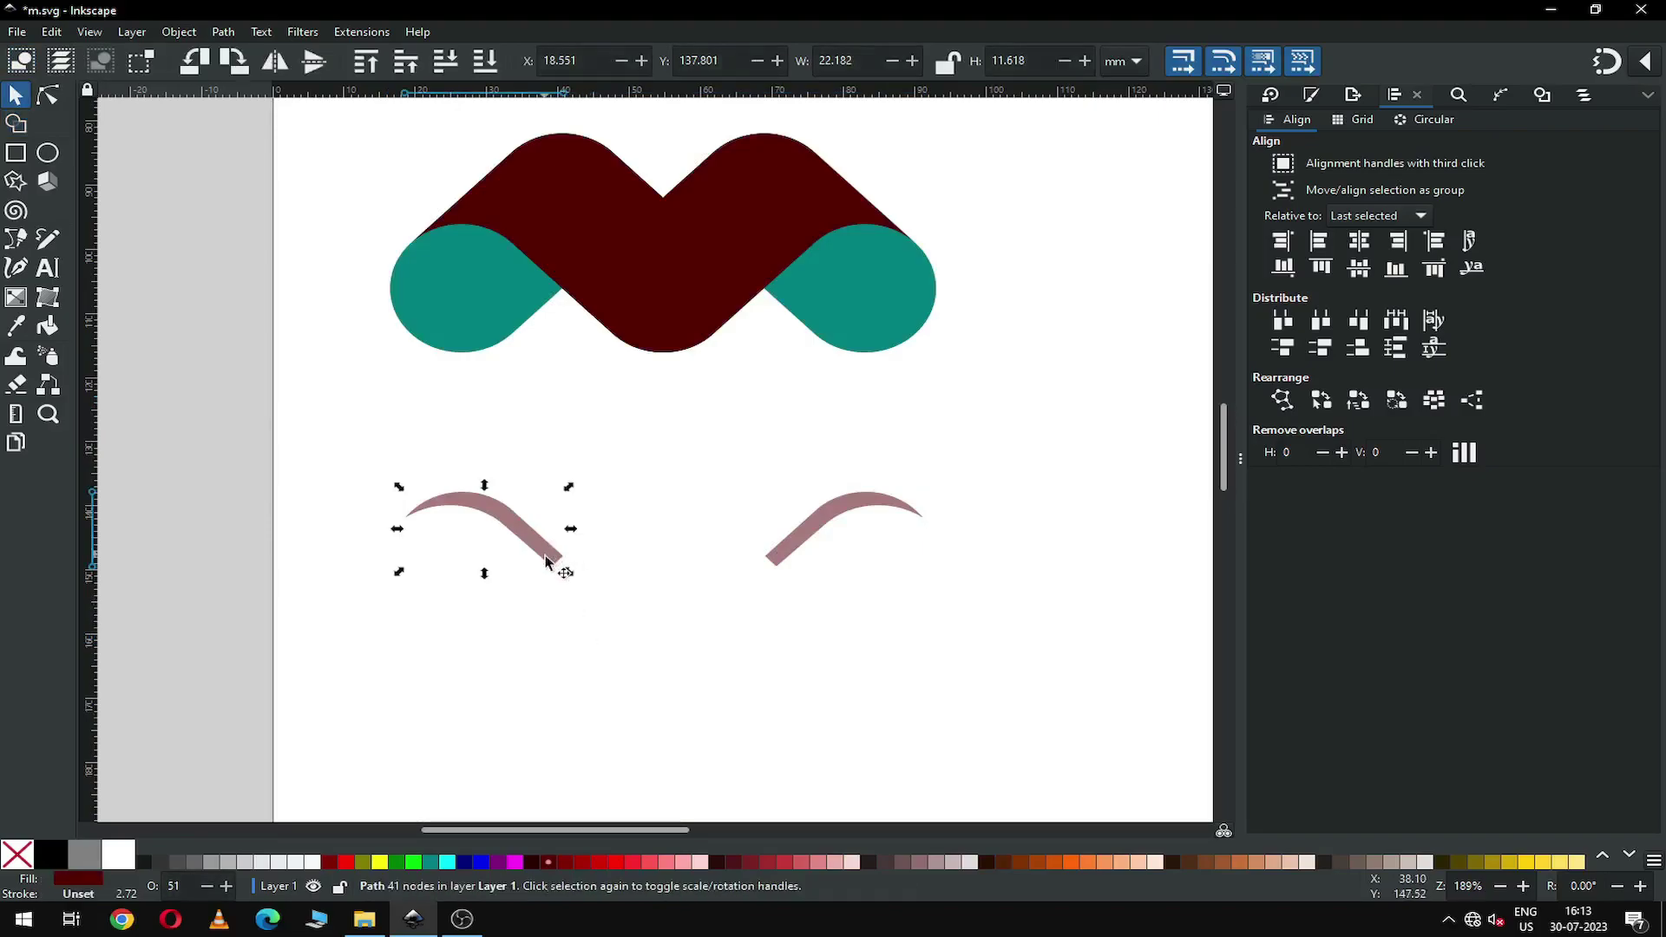
{"action": "left_click", "coordinate": [775, 560], "text": "shift"}
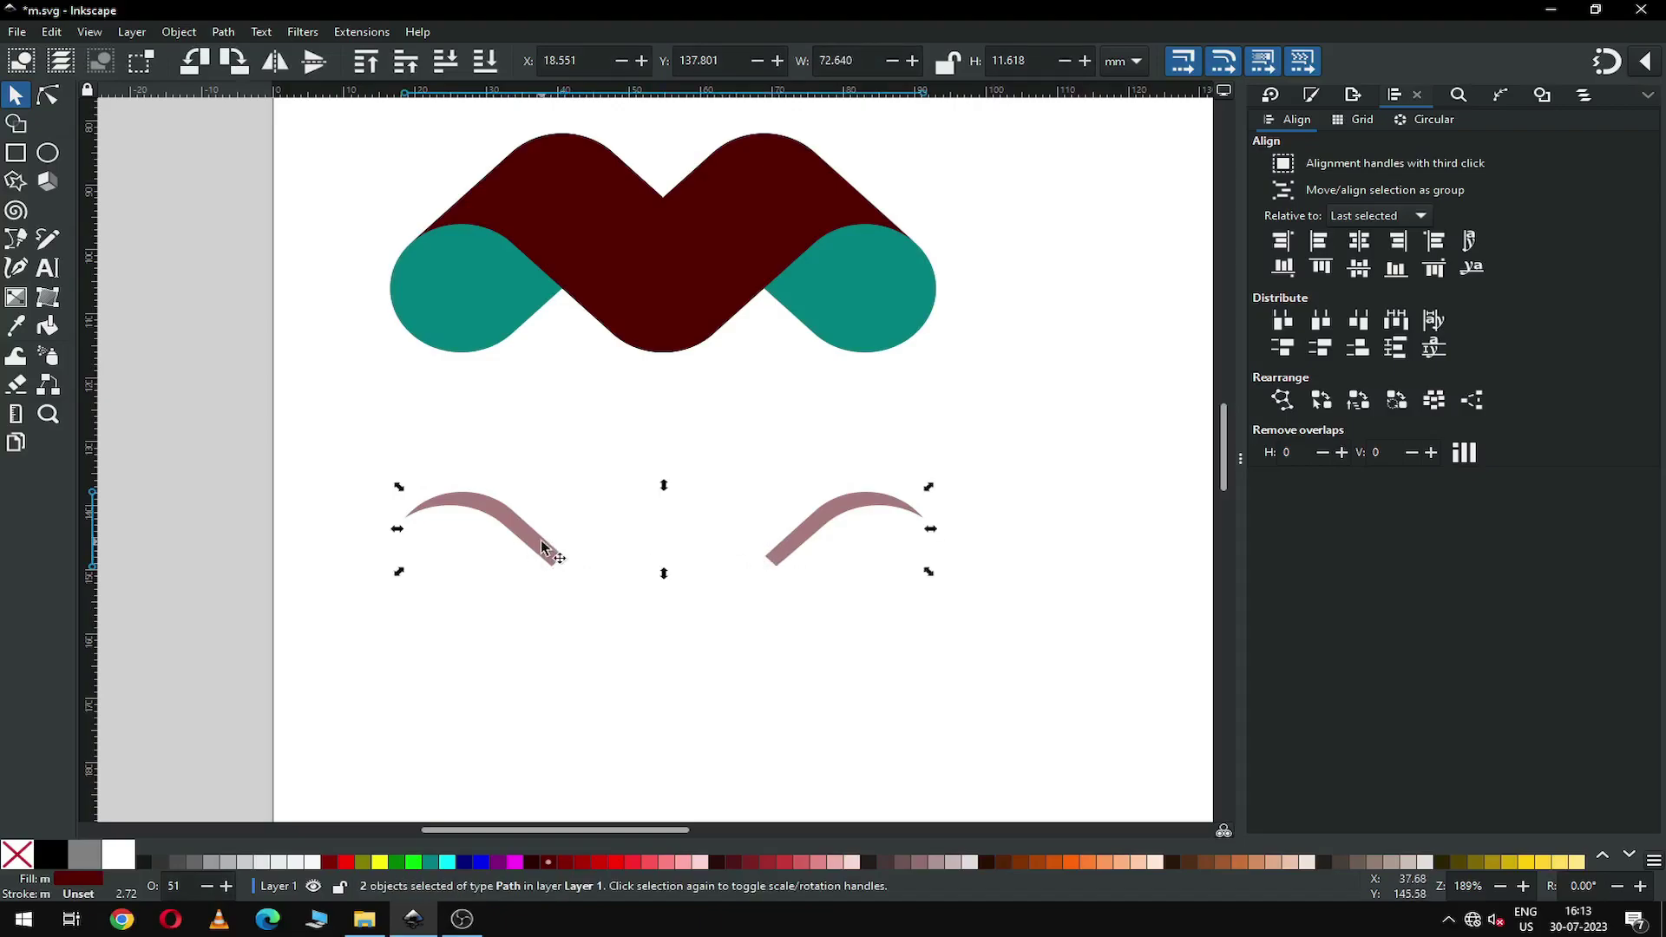
{"action": "left_click_drag", "start_coordinate": [542, 548], "coordinate": [550, 304]}
{"action": "key", "text": "z"}
{"action": "left_click_drag", "start_coordinate": [383, 164], "coordinate": [968, 410]}
{"action": "left_click", "coordinate": [16, 96]}
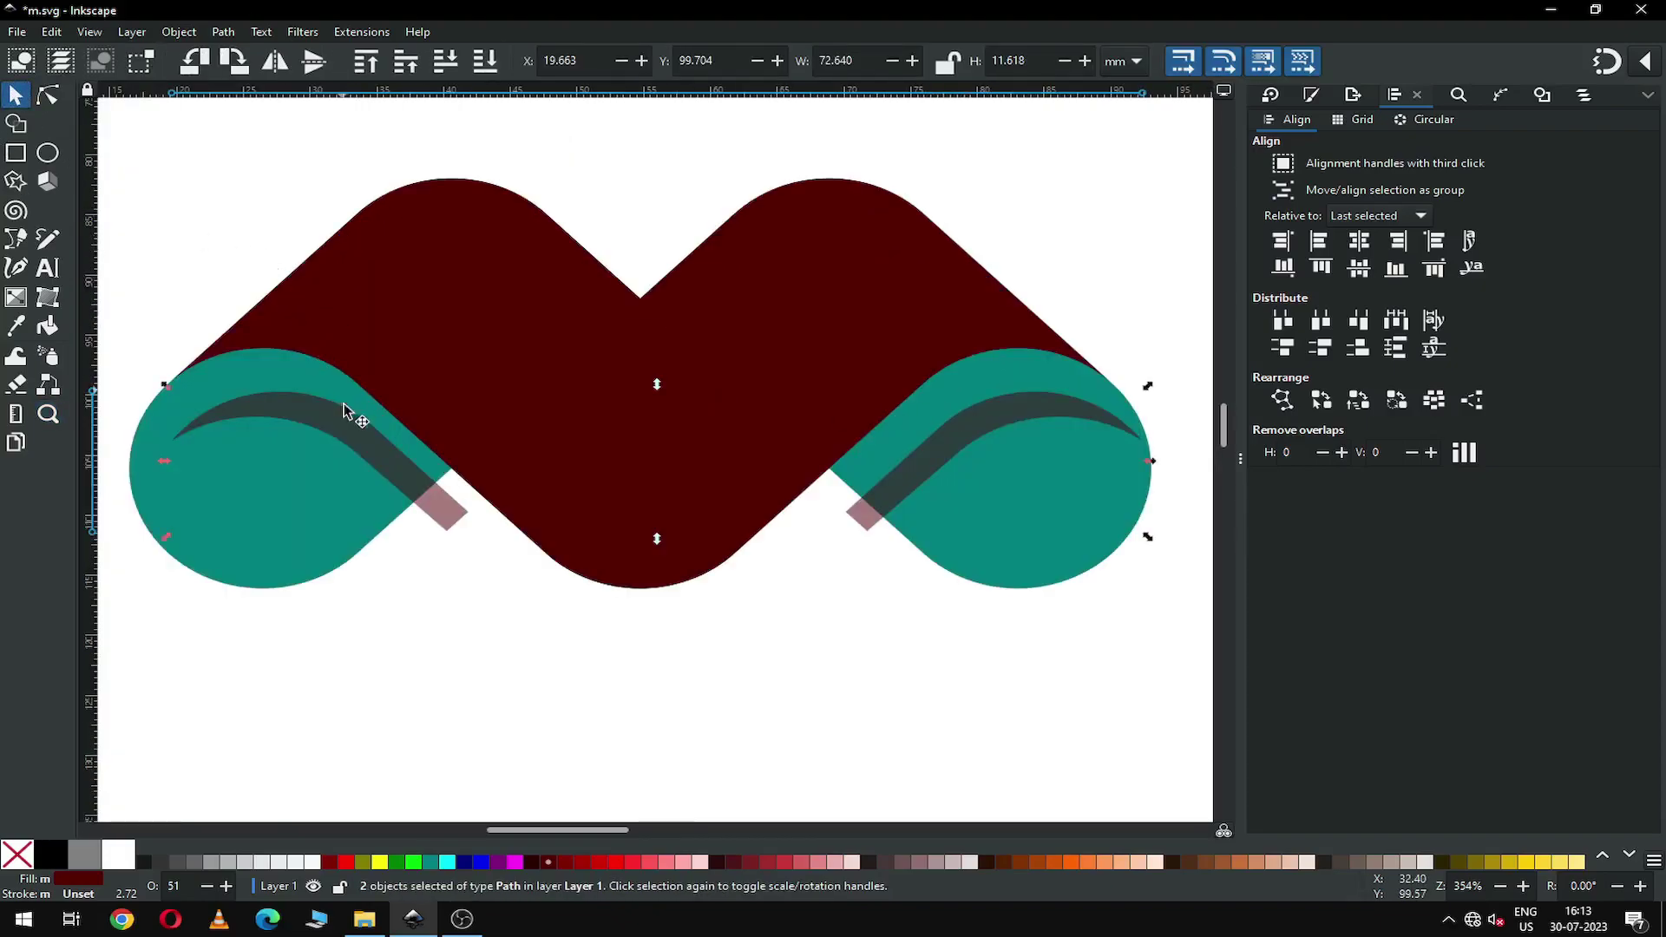
Step: Enable snapping and fit both shadow strips against the dark red edges at X about 18.4 mm and Y about 96.1 mm
{"action": "left_click_drag", "start_coordinate": [346, 427], "coordinate": [327, 388]}
{"action": "left_click", "coordinate": [1639, 64]}
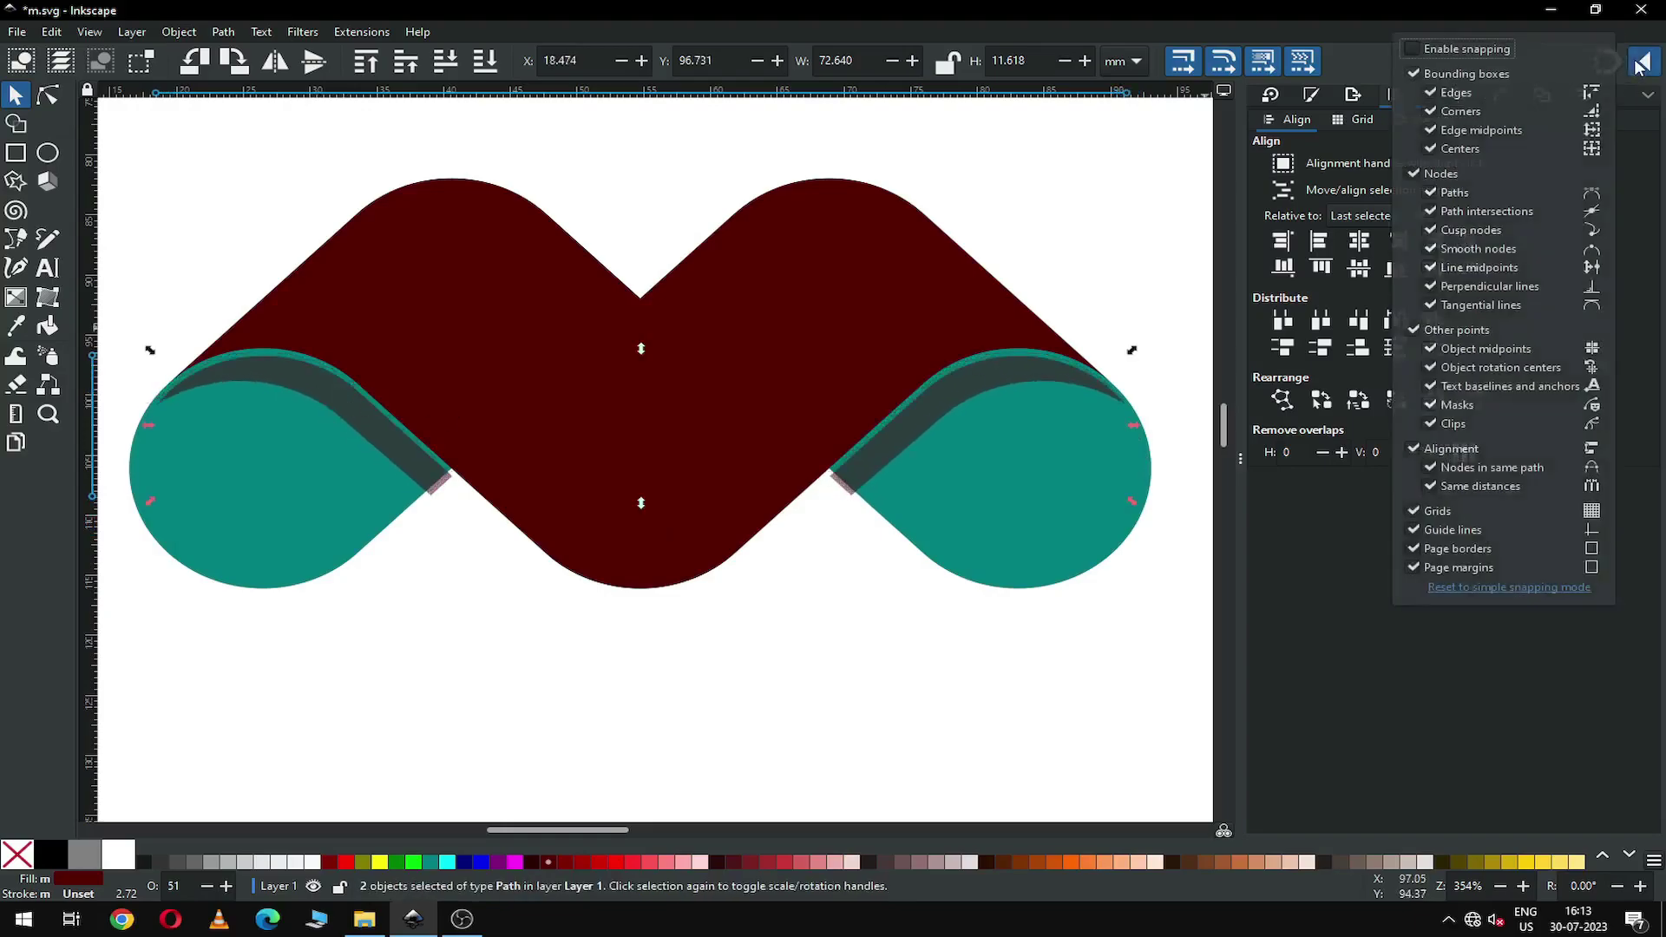
{"action": "left_click", "coordinate": [1324, 33]}
{"action": "left_click_drag", "start_coordinate": [389, 432], "coordinate": [389, 429]}
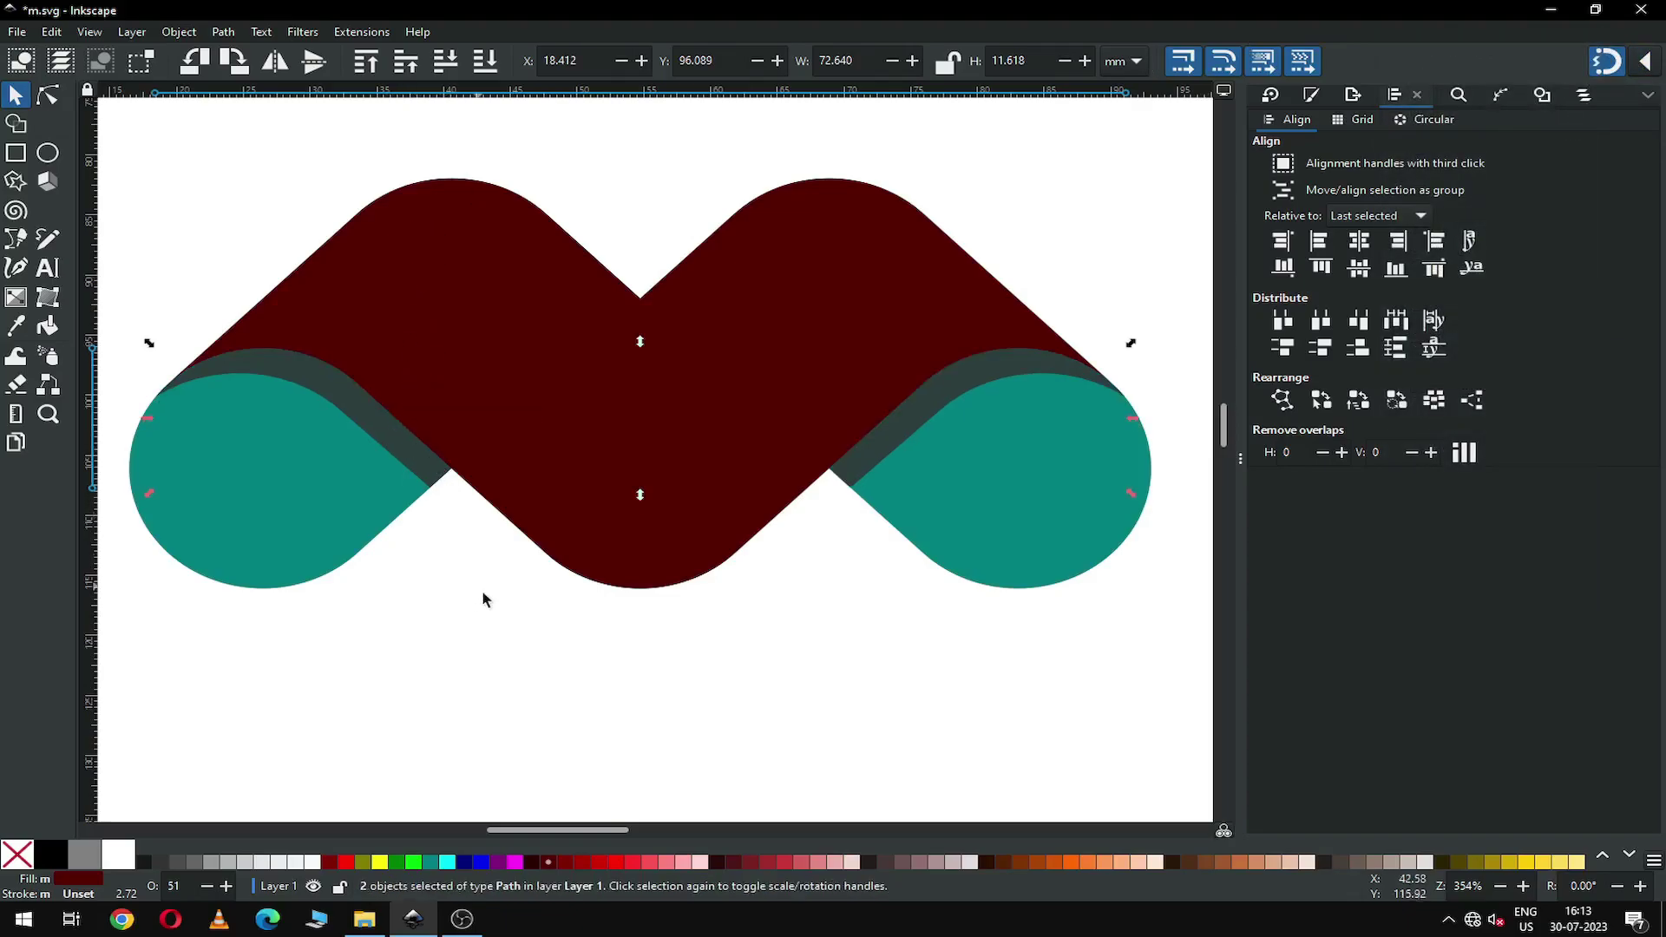
{"action": "left_click", "coordinate": [486, 623]}
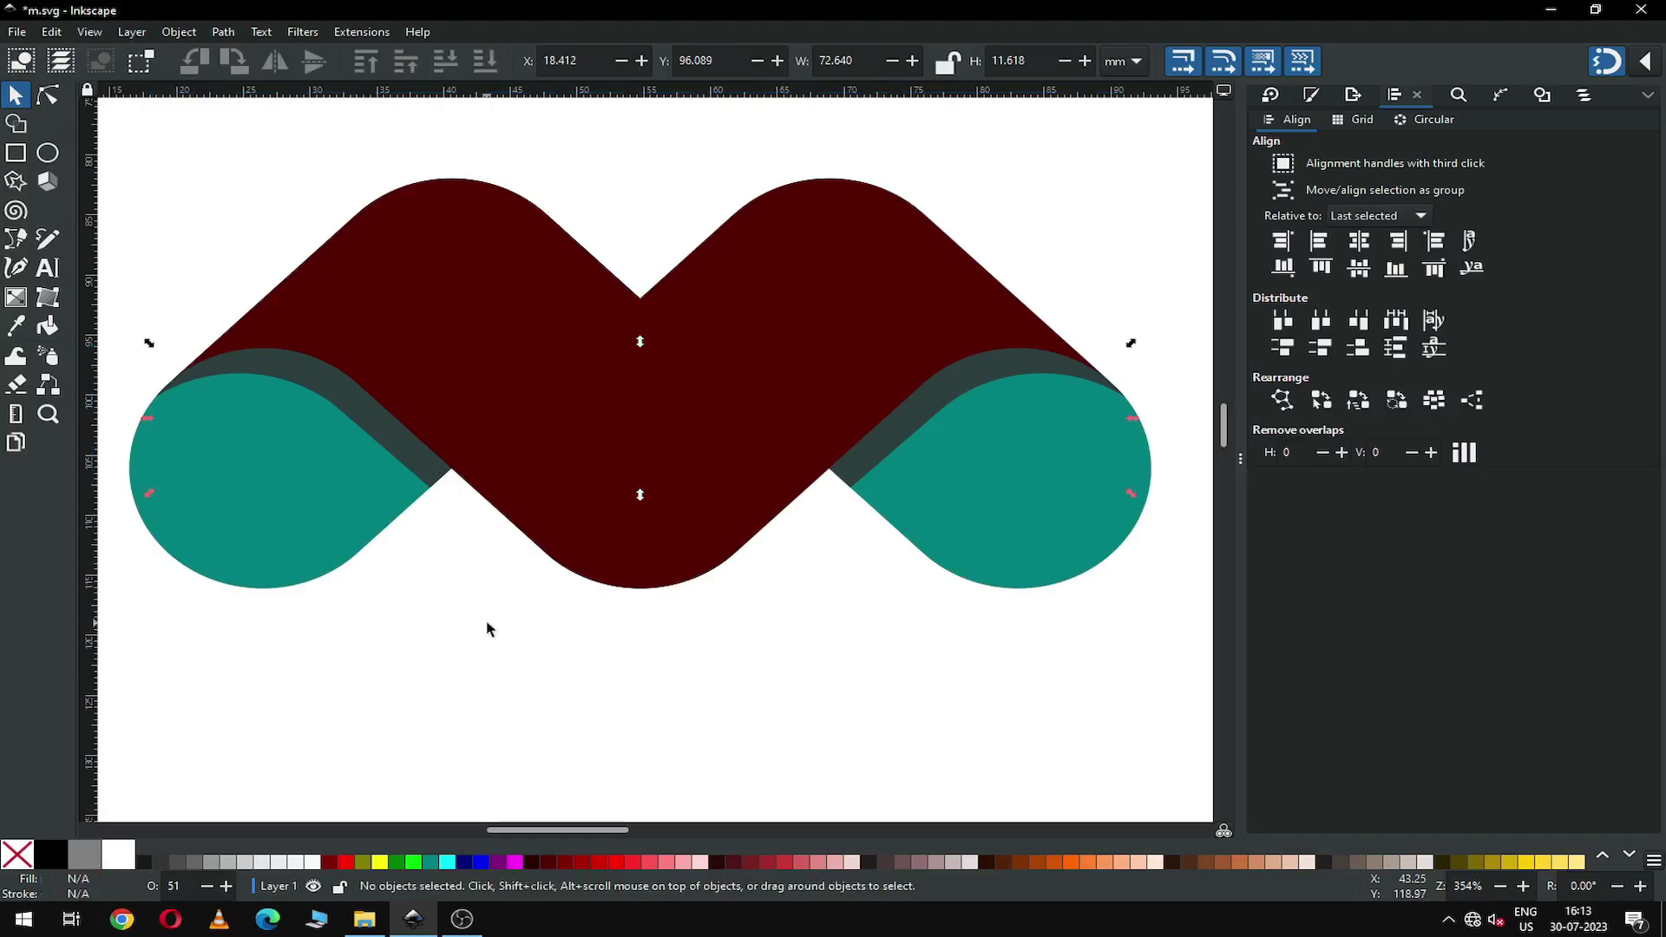
{"action": "key", "text": "minus"}
{"action": "key", "text": "minus"}
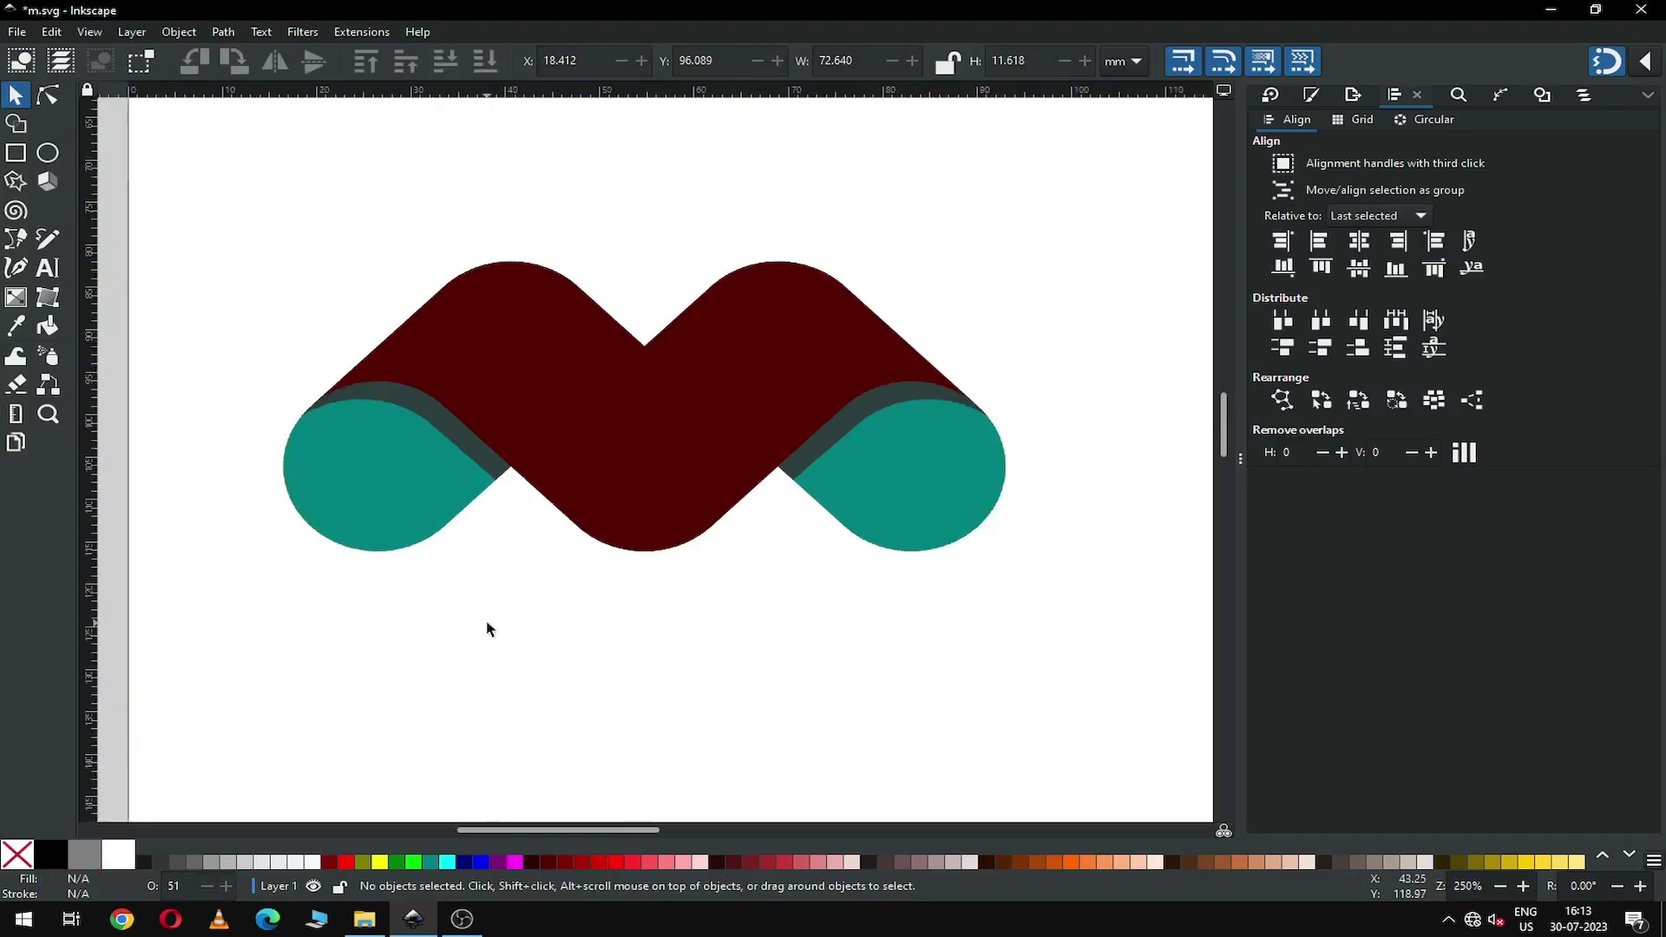
Step: Select all shapes of the M design and set their opacity to 100%
{"action": "left_click_drag", "start_coordinate": [334, 263], "coordinate": [1007, 612]}
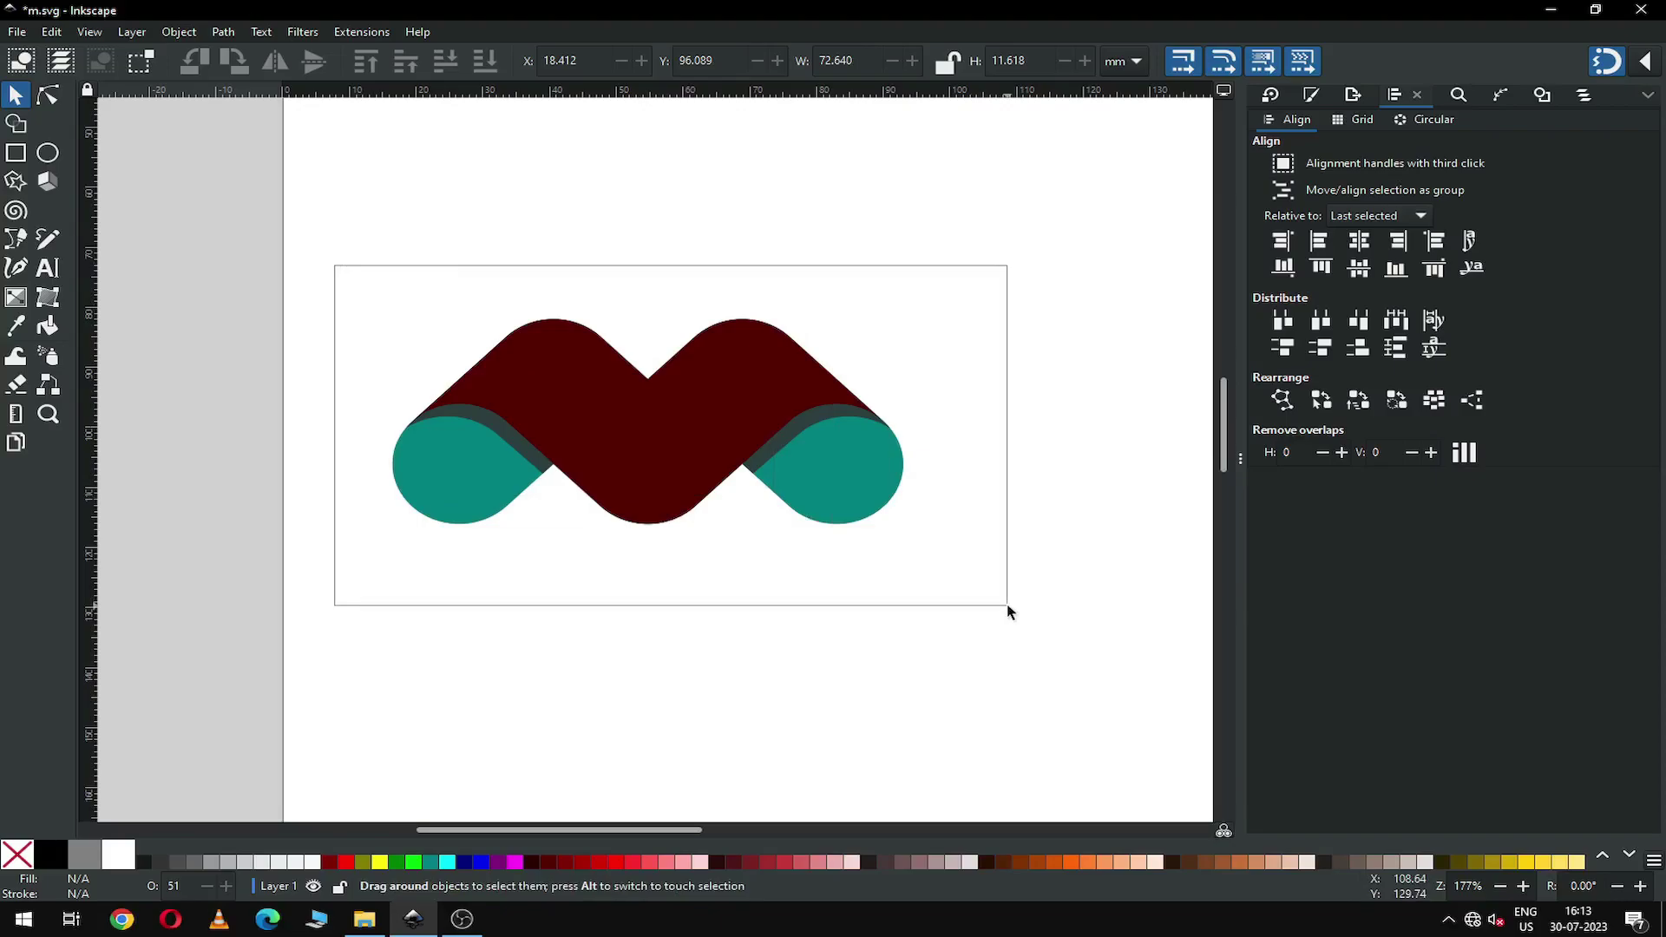
{"action": "left_click_drag", "start_coordinate": [1007, 606], "coordinate": [1008, 606]}
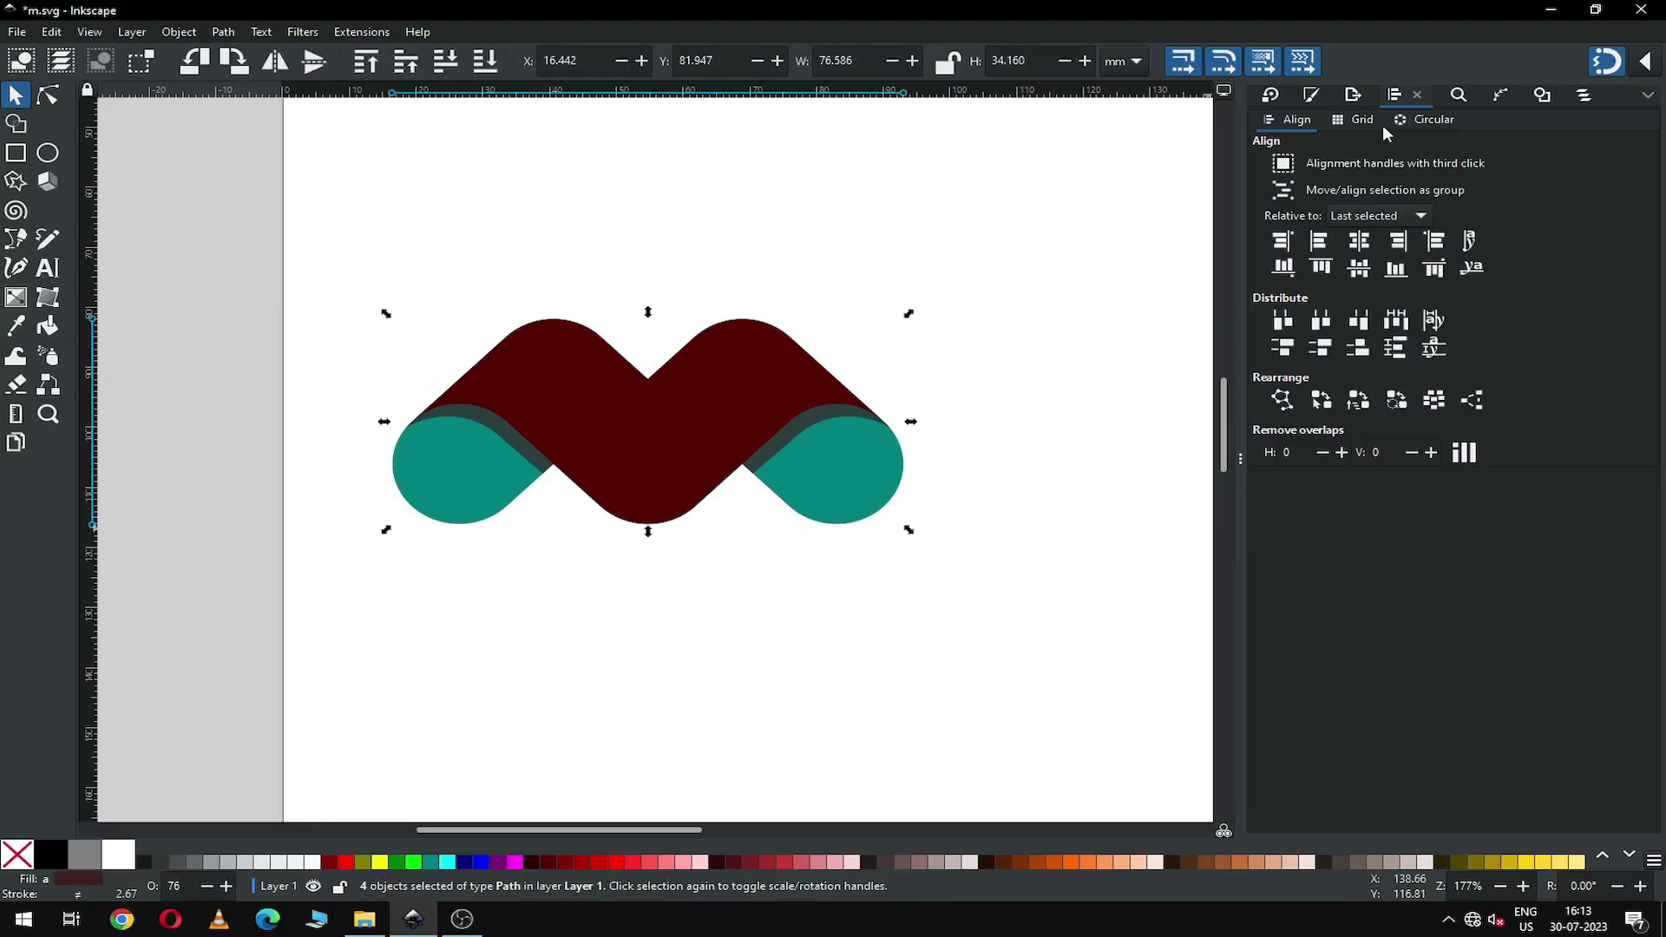
{"action": "left_click", "coordinate": [1310, 95]}
{"action": "left_click_drag", "start_coordinate": [1514, 816], "coordinate": [1662, 811]}
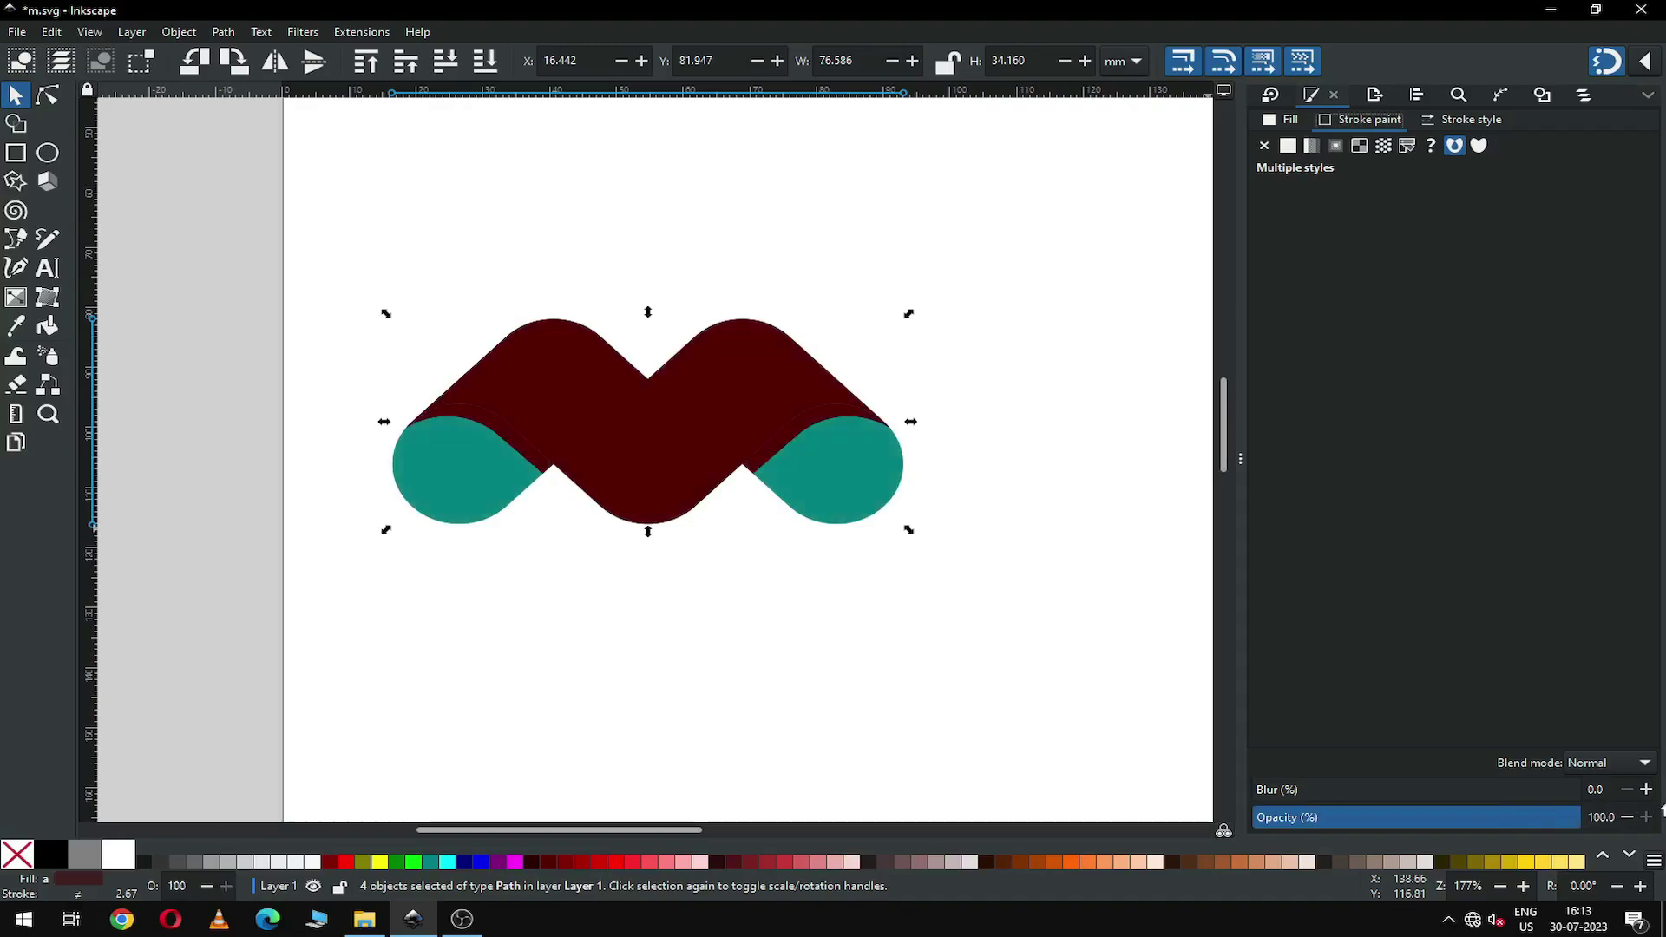
{"action": "left_click", "coordinate": [806, 658]}
Step: Fill the large dark red zigzag shape with the crimson palette colour #D40055
{"action": "left_click", "coordinate": [670, 489]}
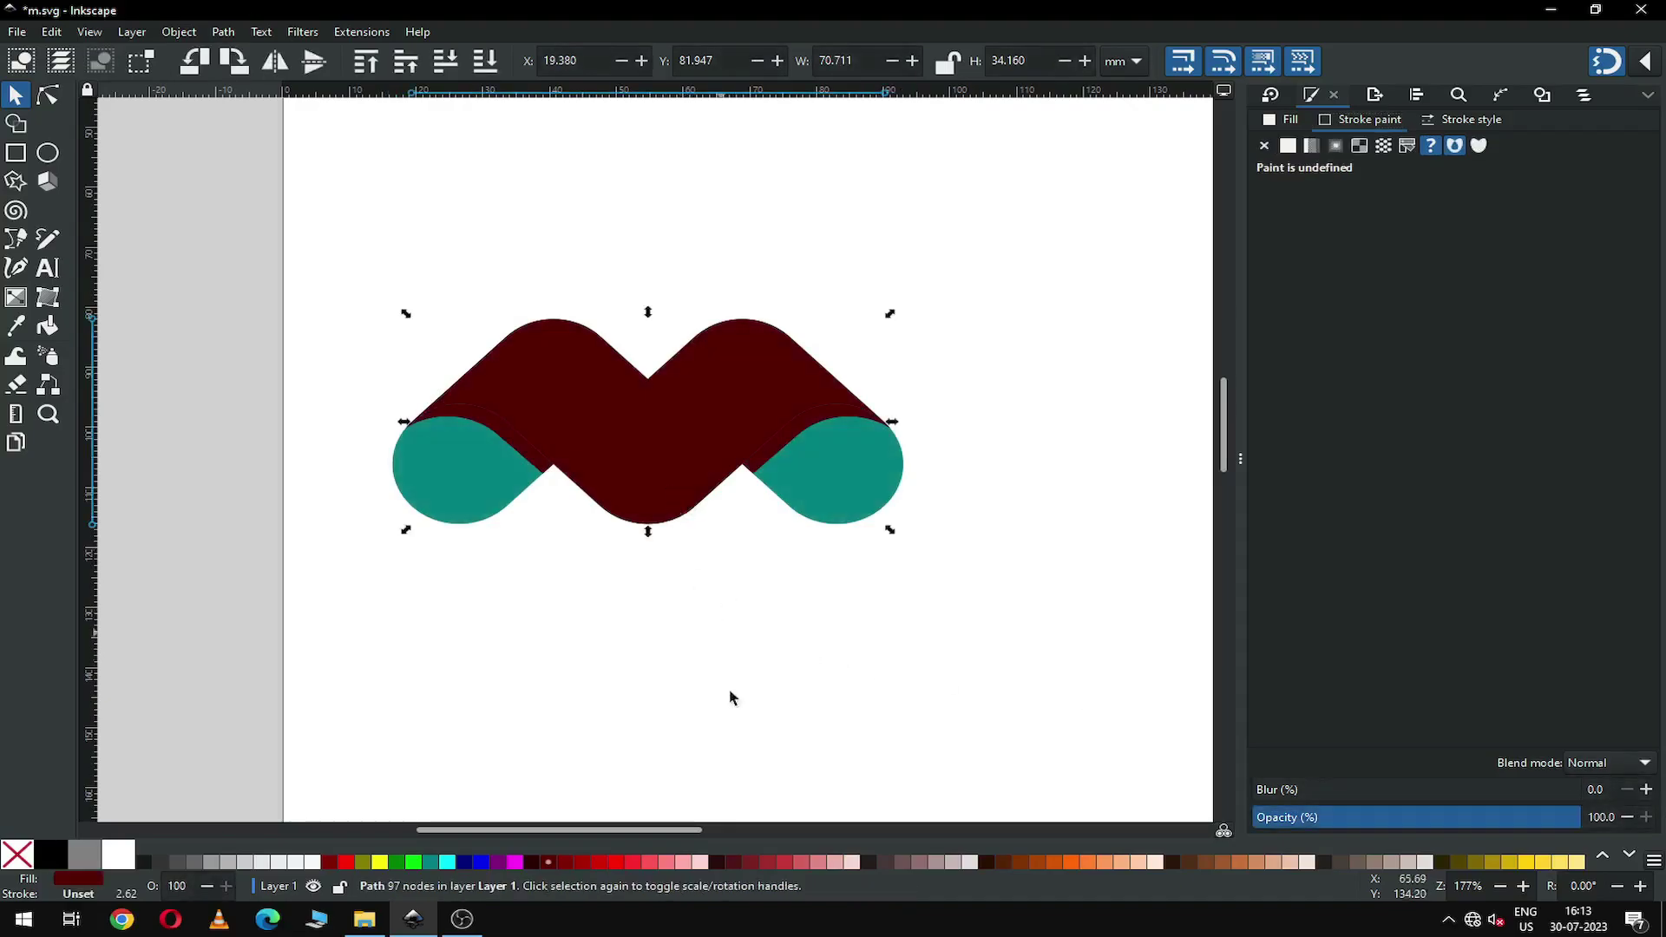
{"action": "left_click", "coordinate": [1628, 855]}
{"action": "left_click", "coordinate": [1628, 855]}
{"action": "left_click", "coordinate": [1631, 856]}
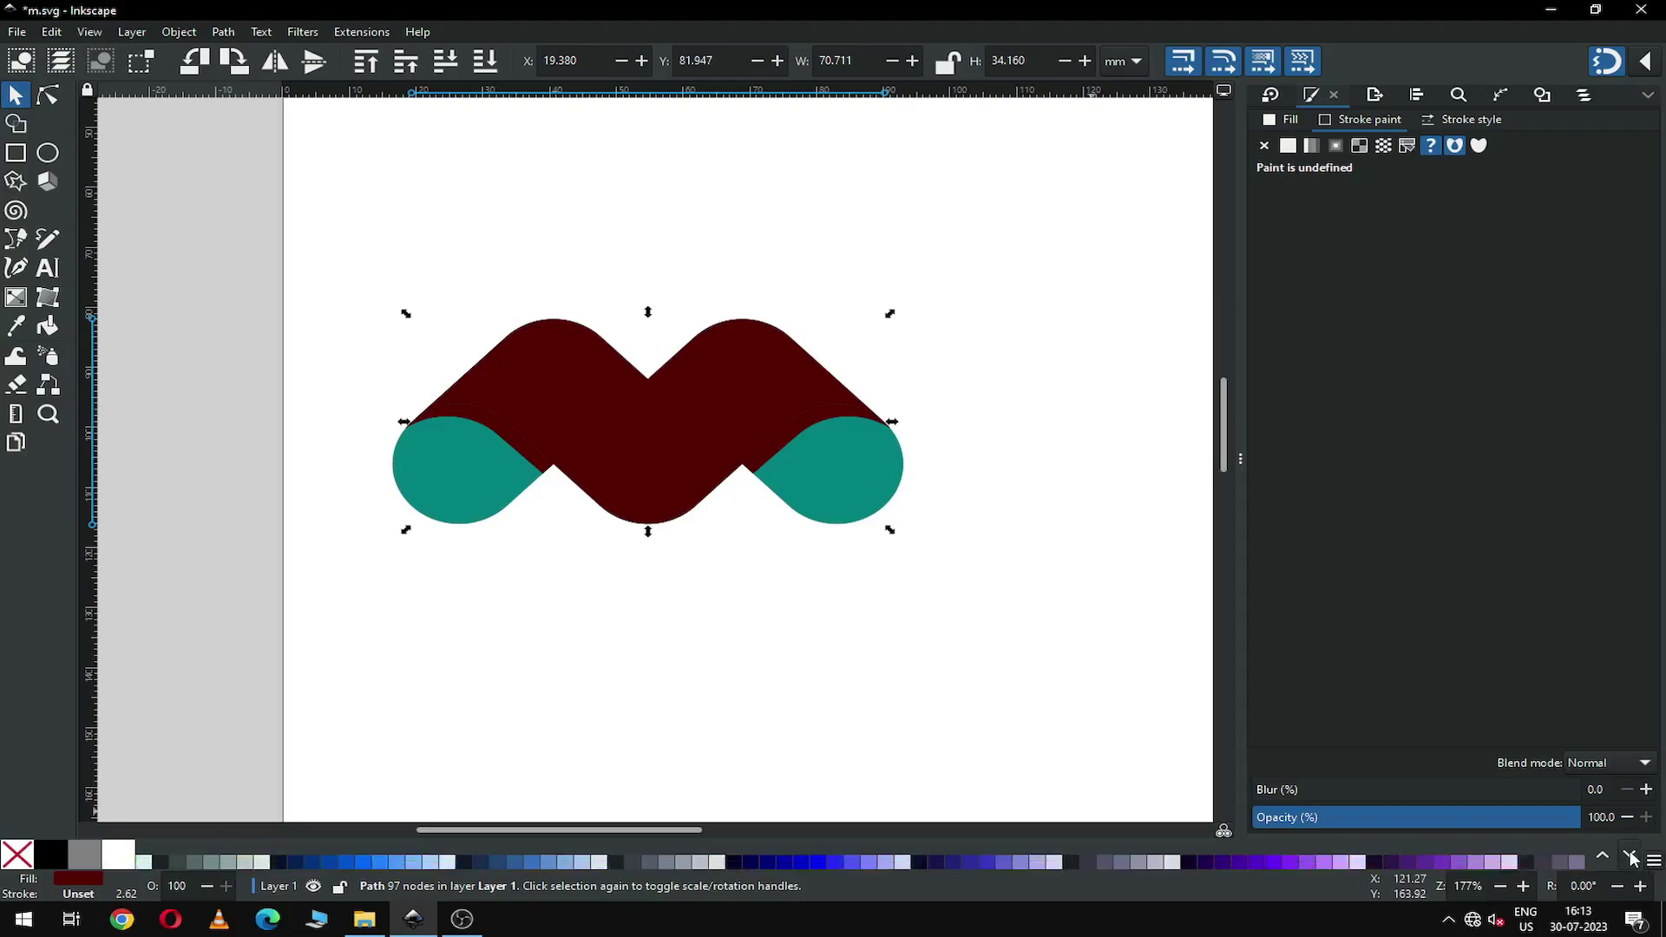
{"action": "left_click", "coordinate": [1630, 856]}
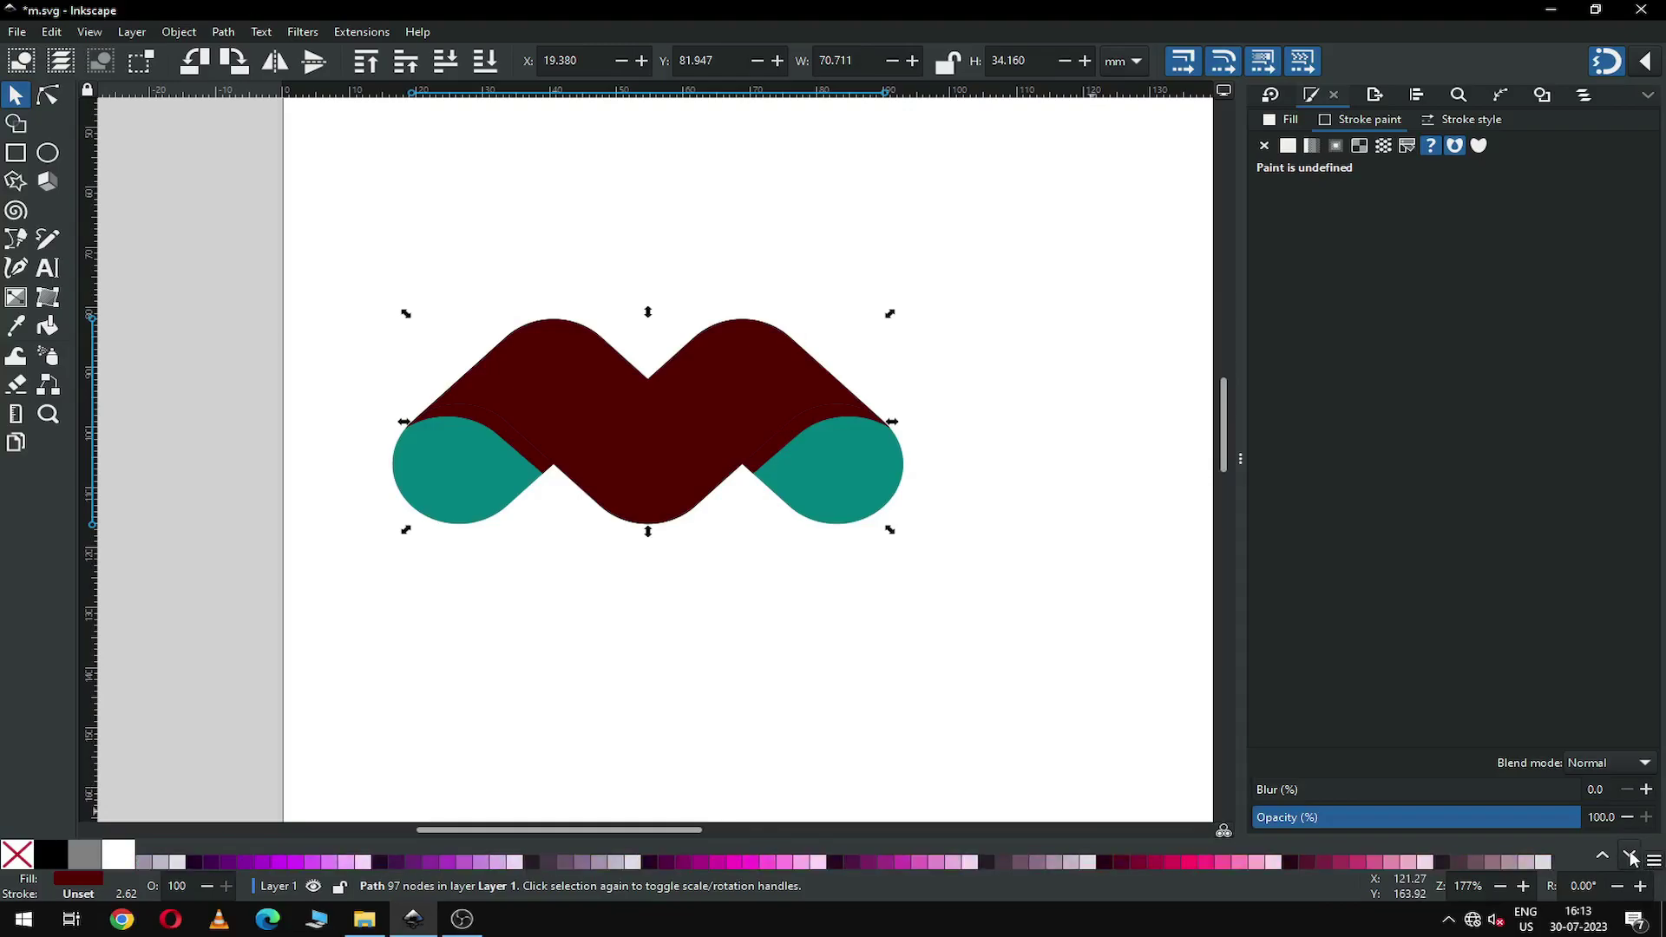
{"action": "left_click", "coordinate": [1173, 861]}
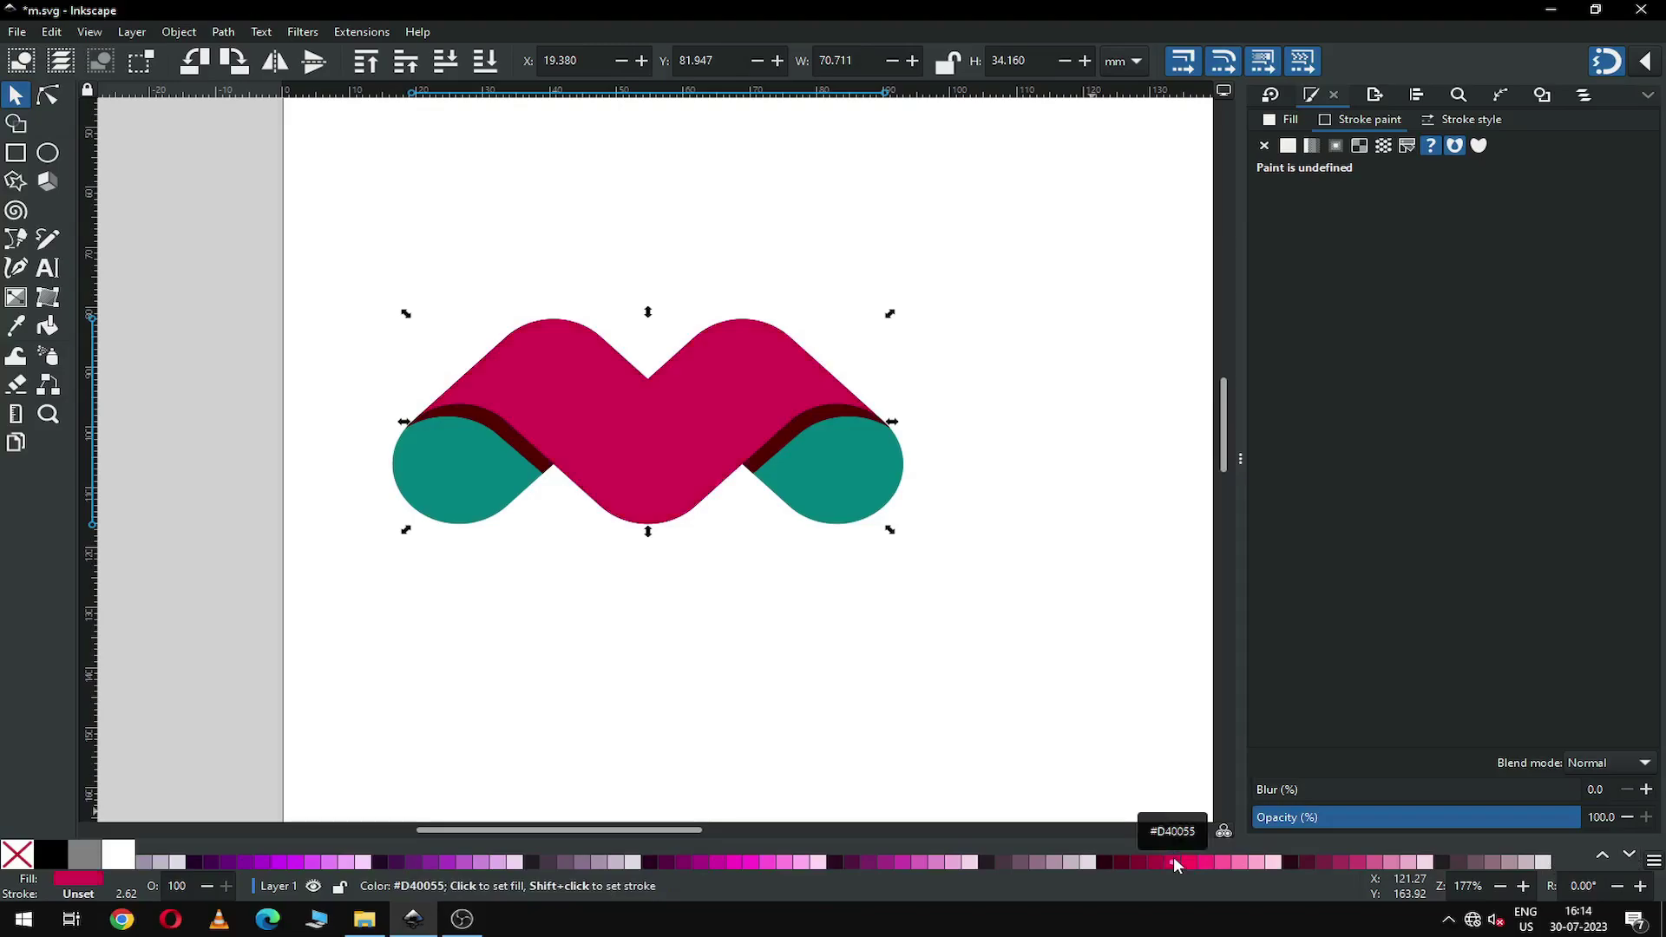
{"action": "left_click", "coordinate": [664, 636]}
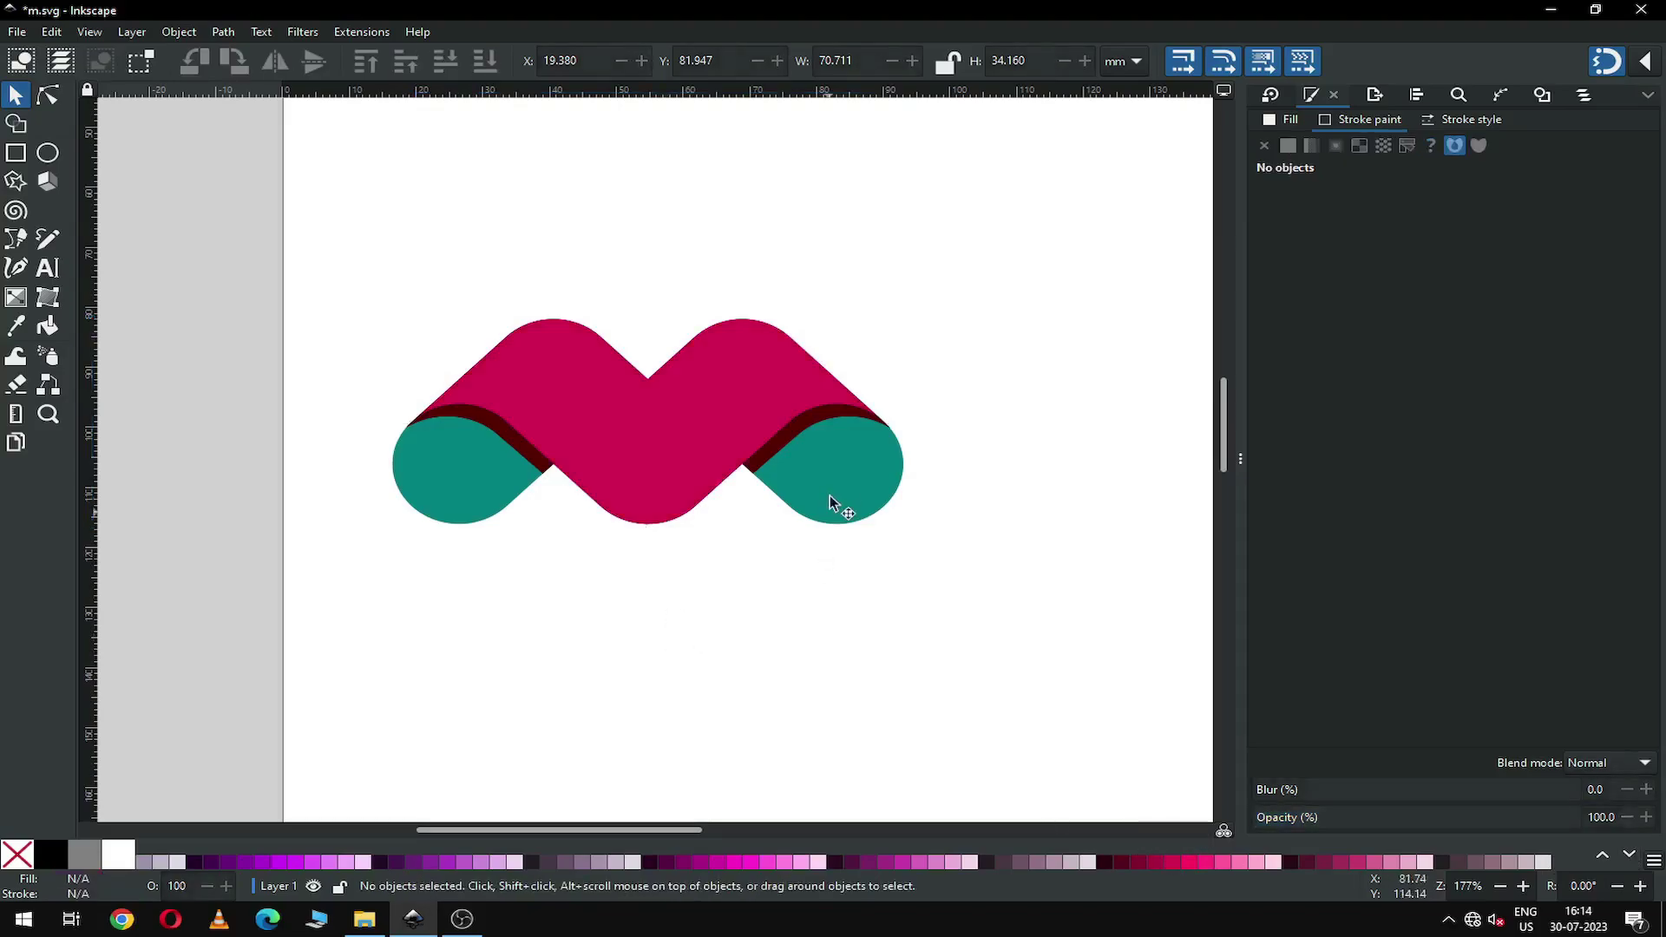
Step: Try a very dark maroon fill on the teal end shape
{"action": "left_click", "coordinate": [831, 487]}
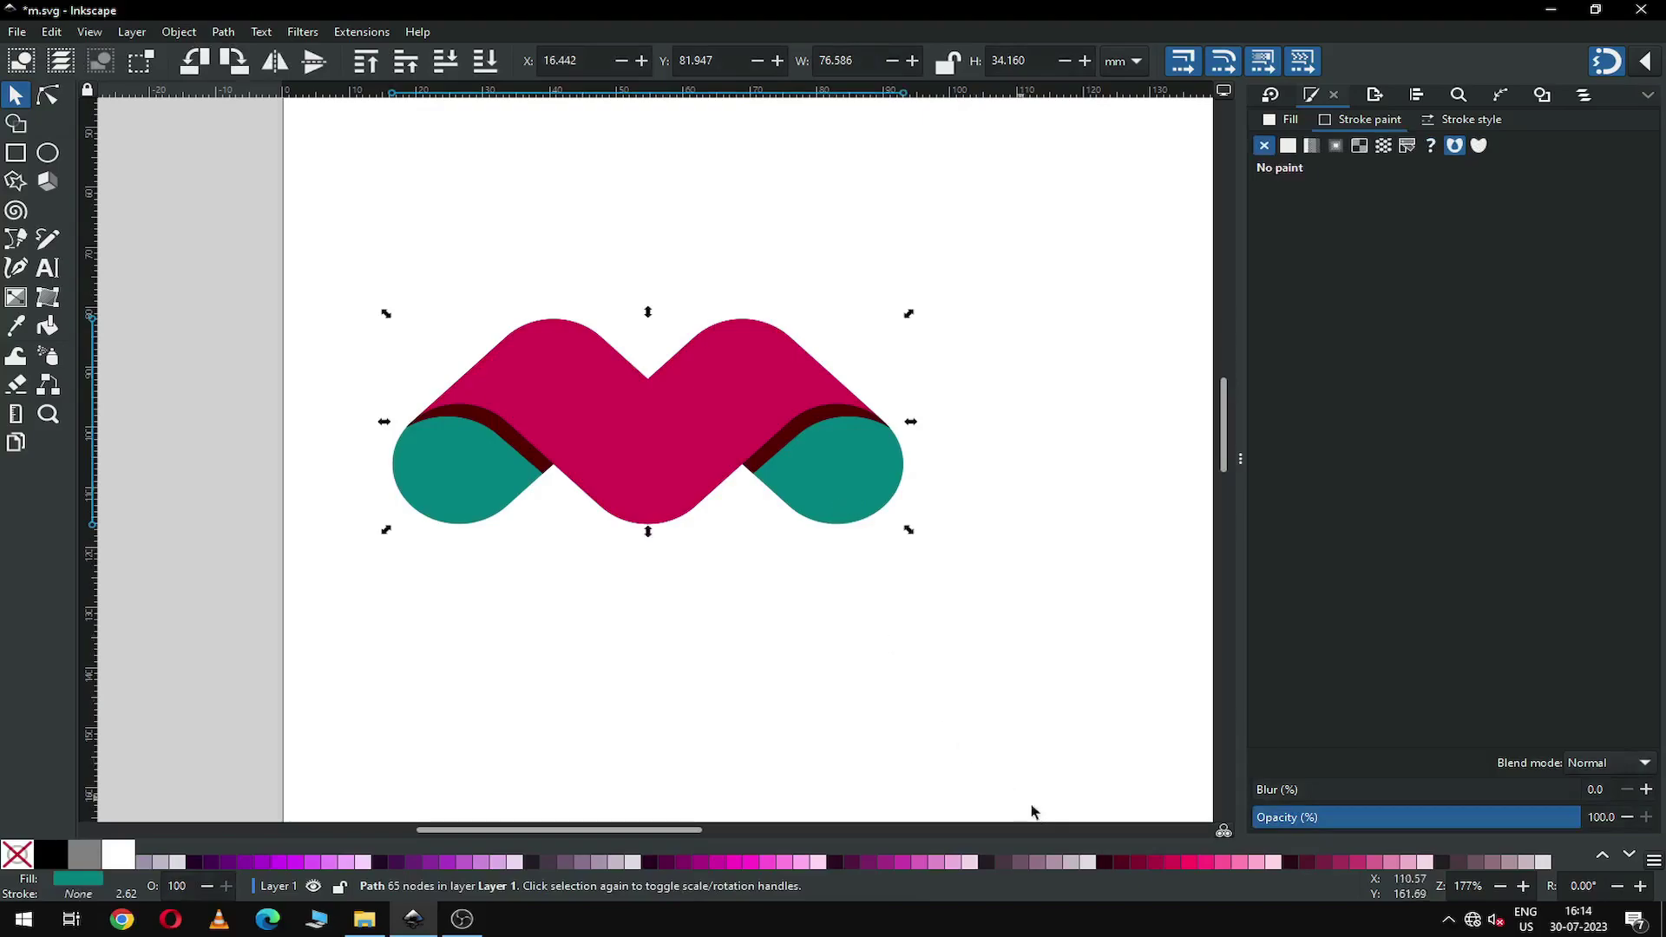
{"action": "left_click", "coordinate": [1121, 862]}
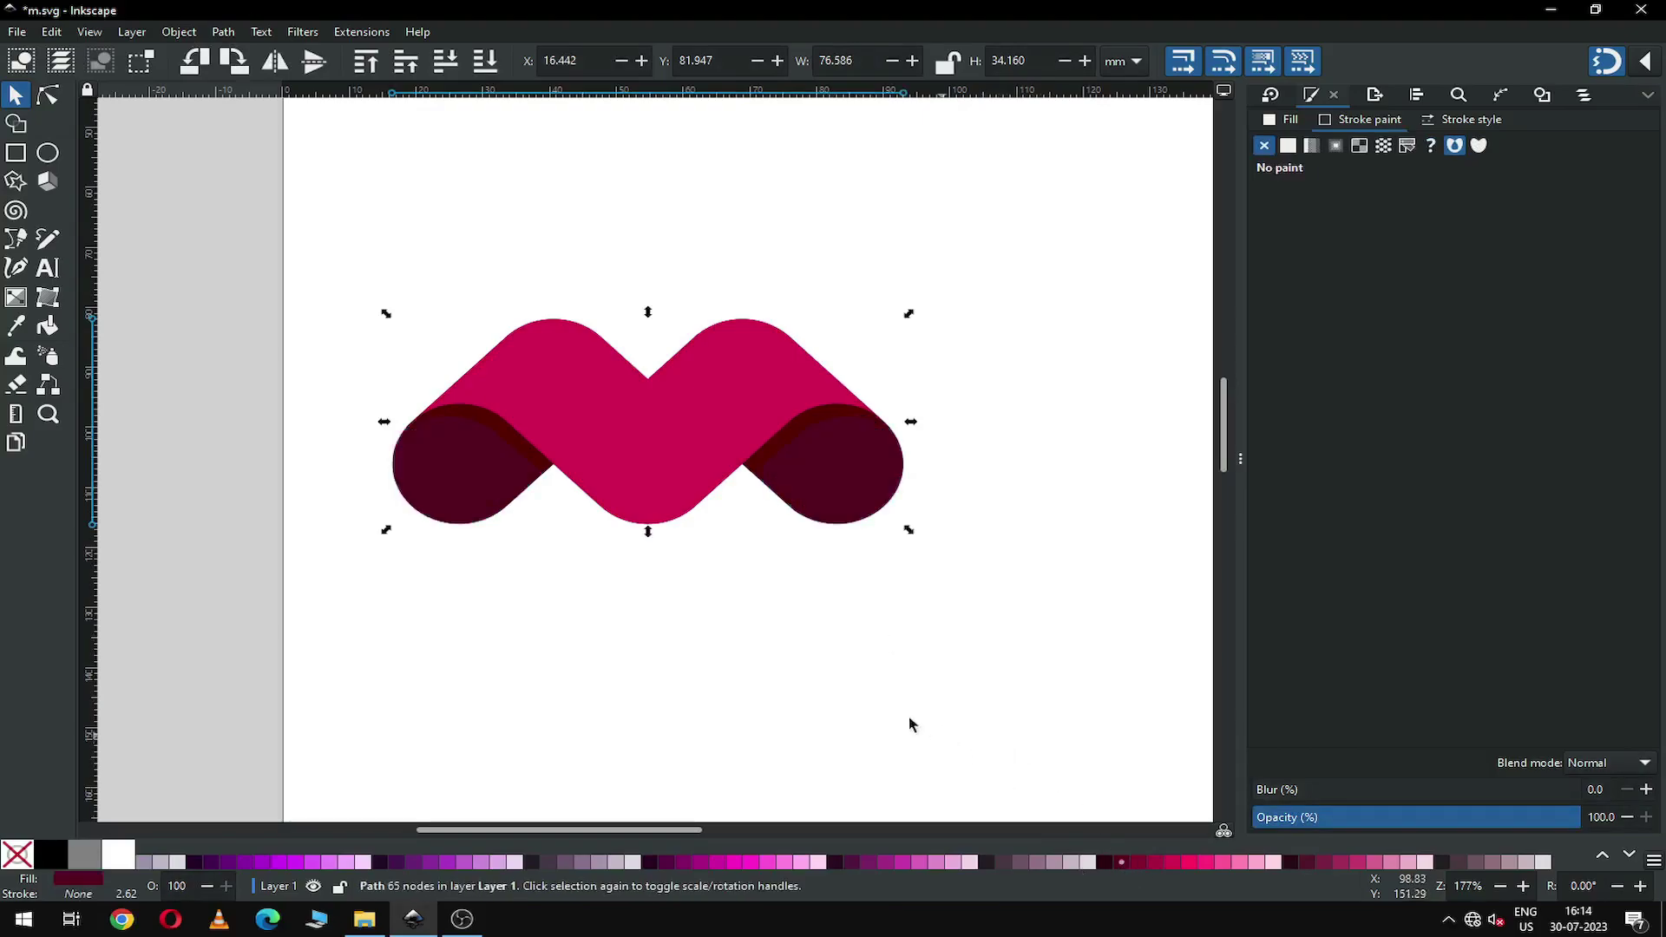
{"action": "key", "text": "Escape"}
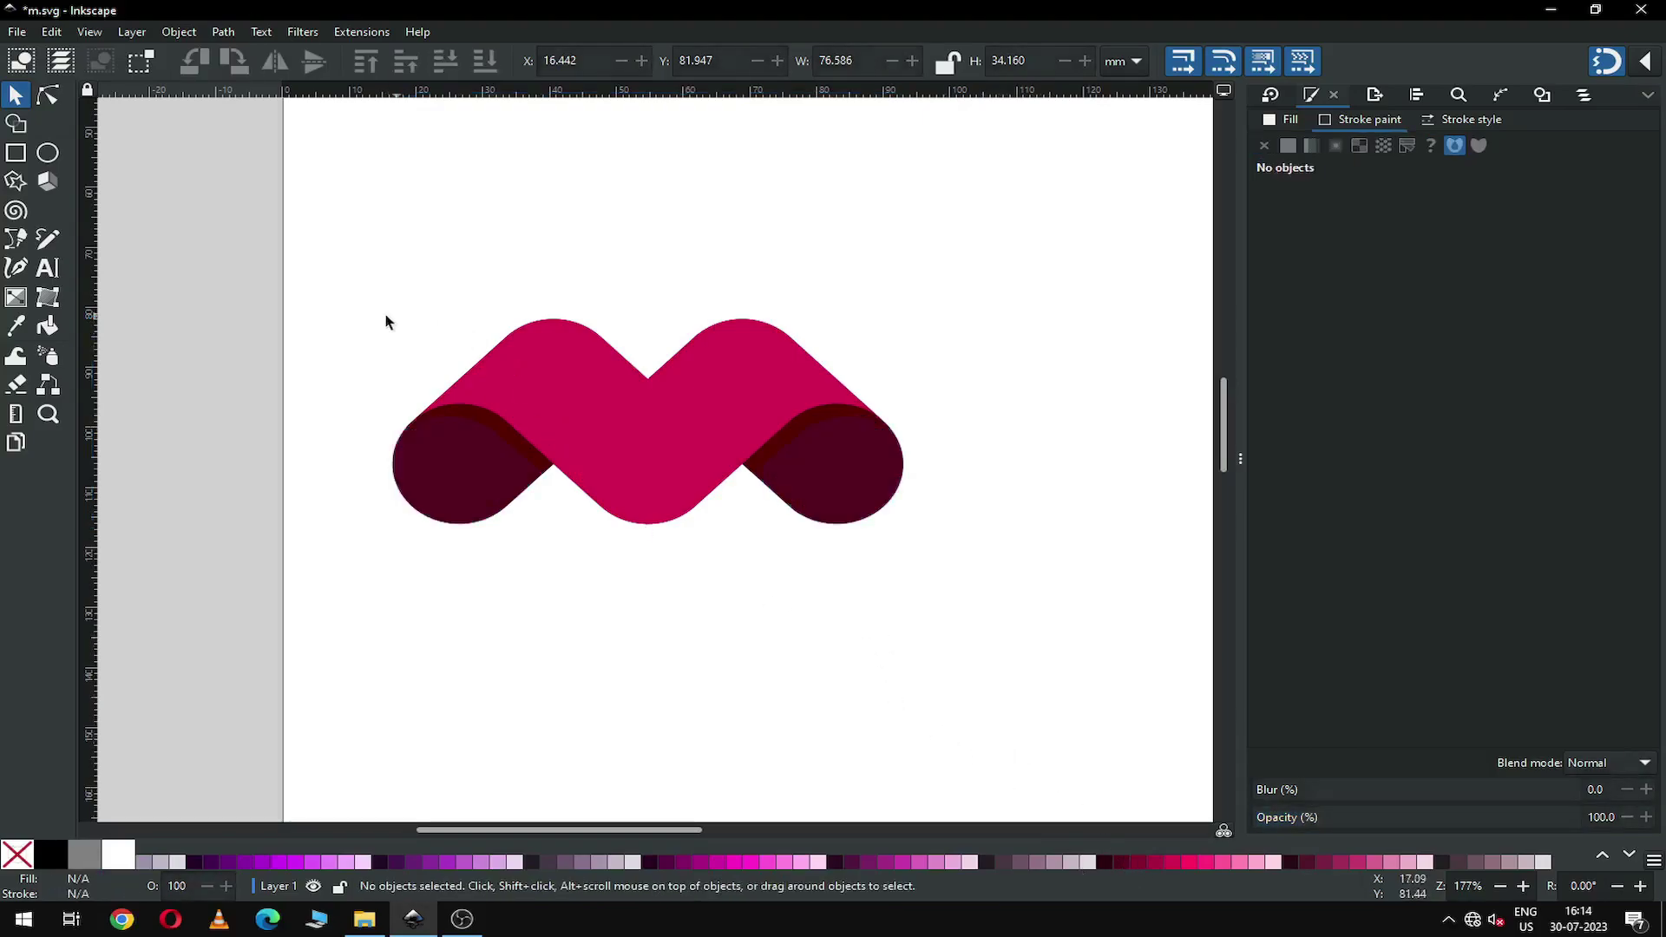
Step: Fill the rounded end shape behind the zigzag with a muted plum colour and save the document
{"action": "left_click", "coordinate": [479, 509]}
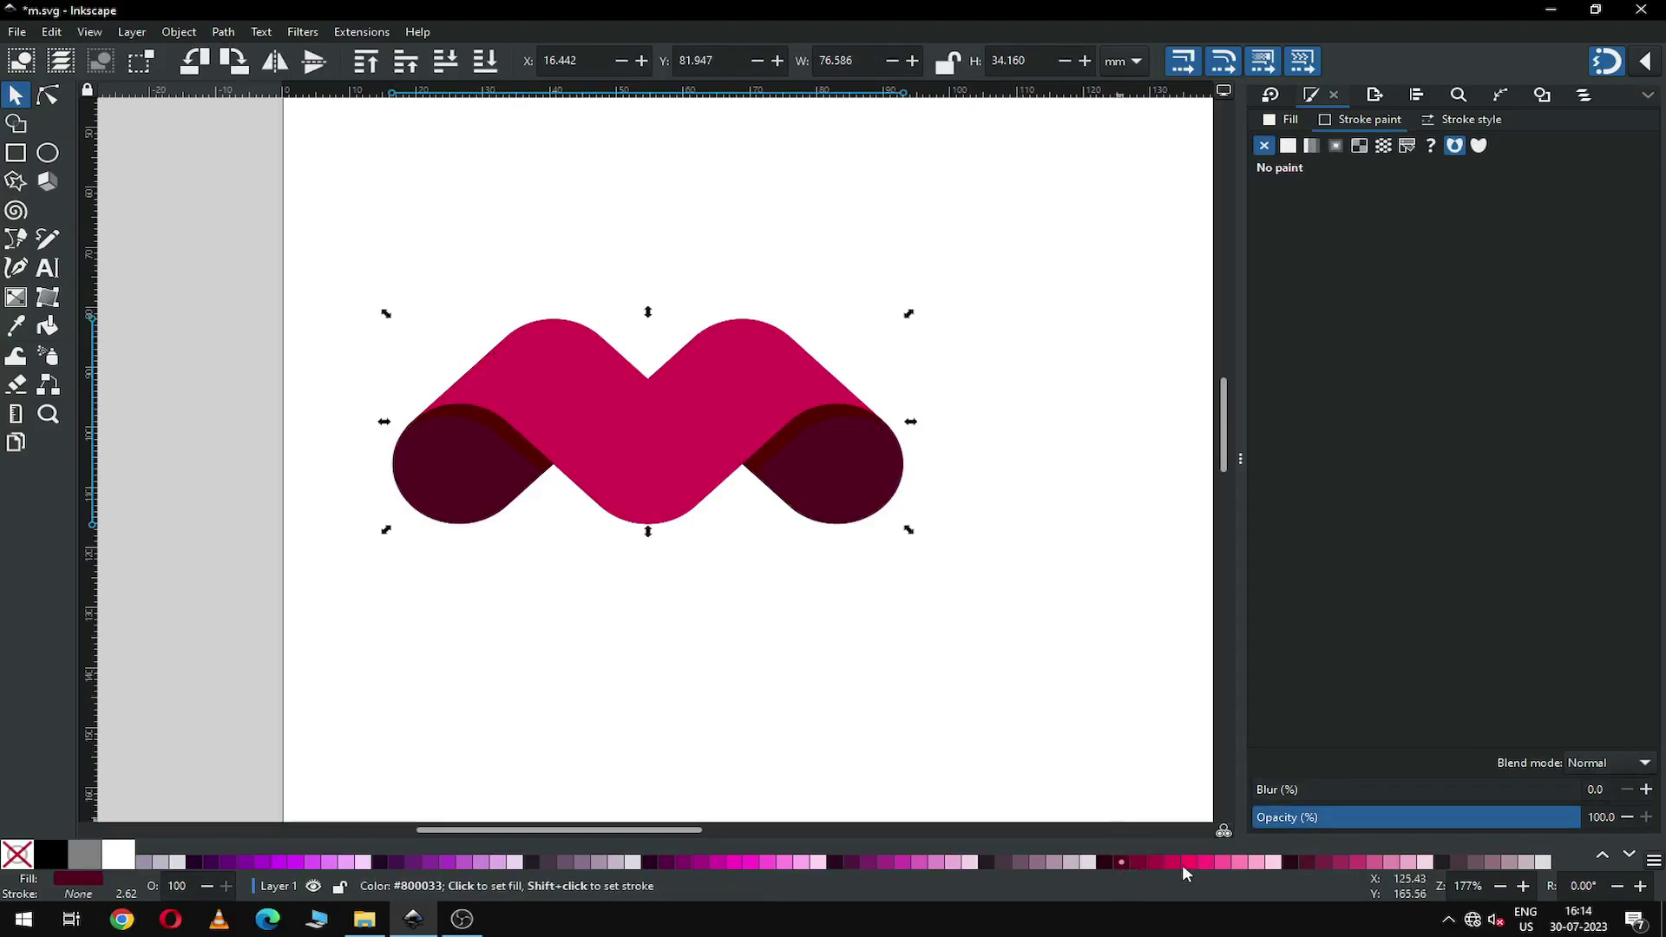
{"action": "left_click", "coordinate": [1325, 861]}
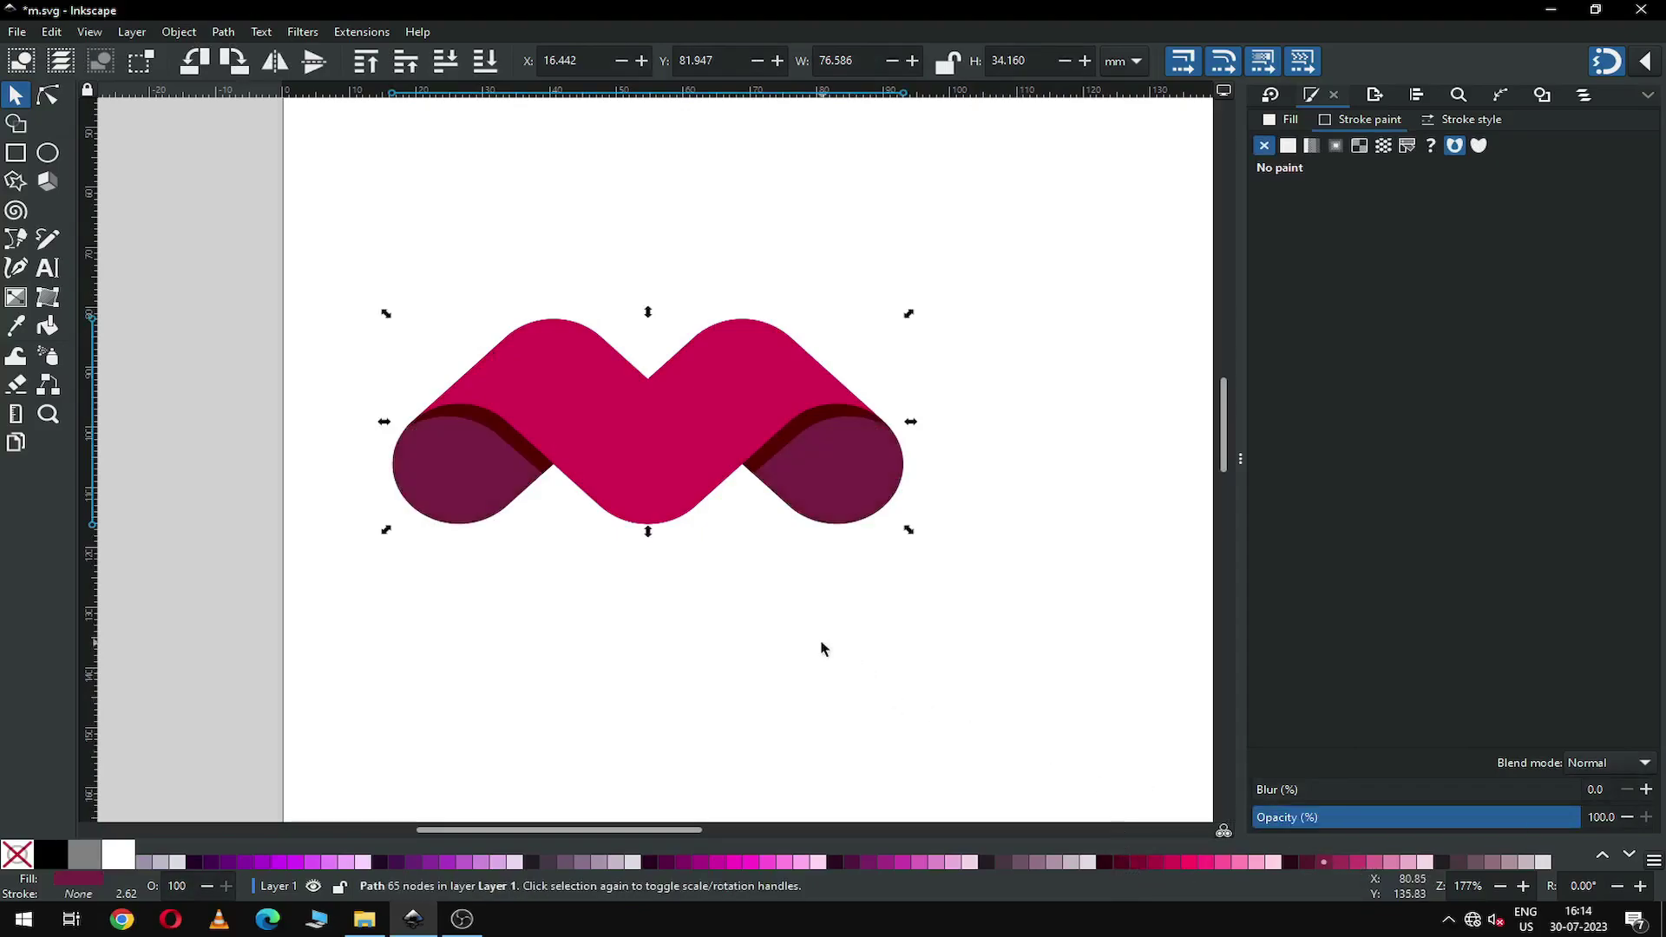
{"action": "left_click", "coordinate": [763, 638]}
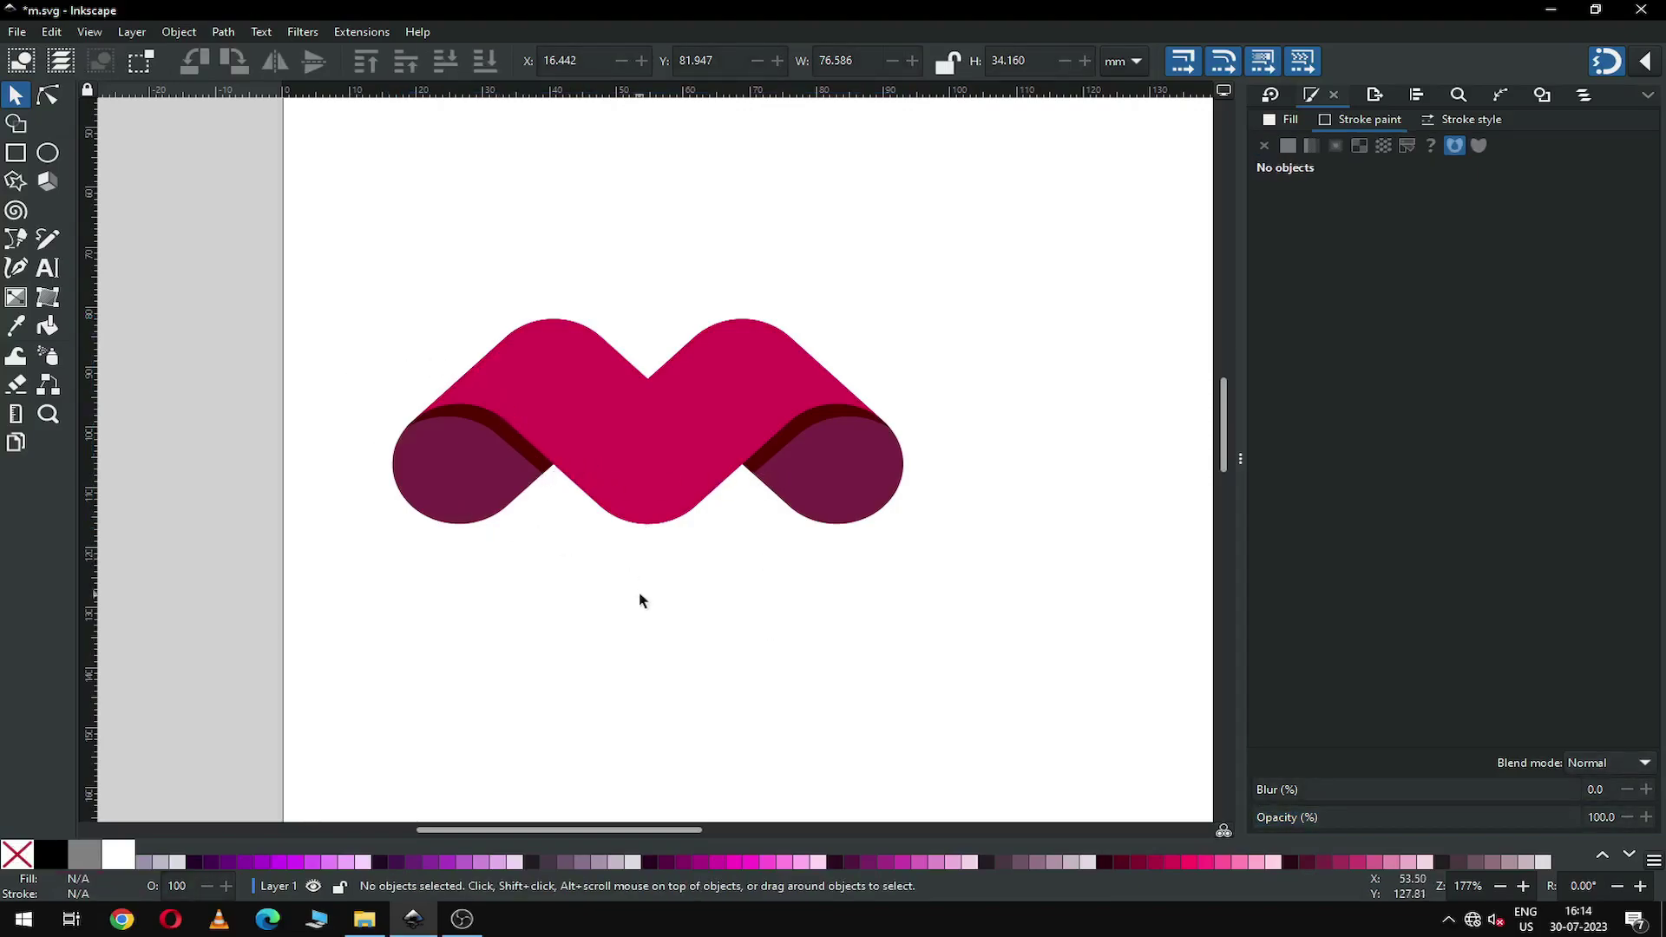
{"action": "key", "text": "ctrl+s"}
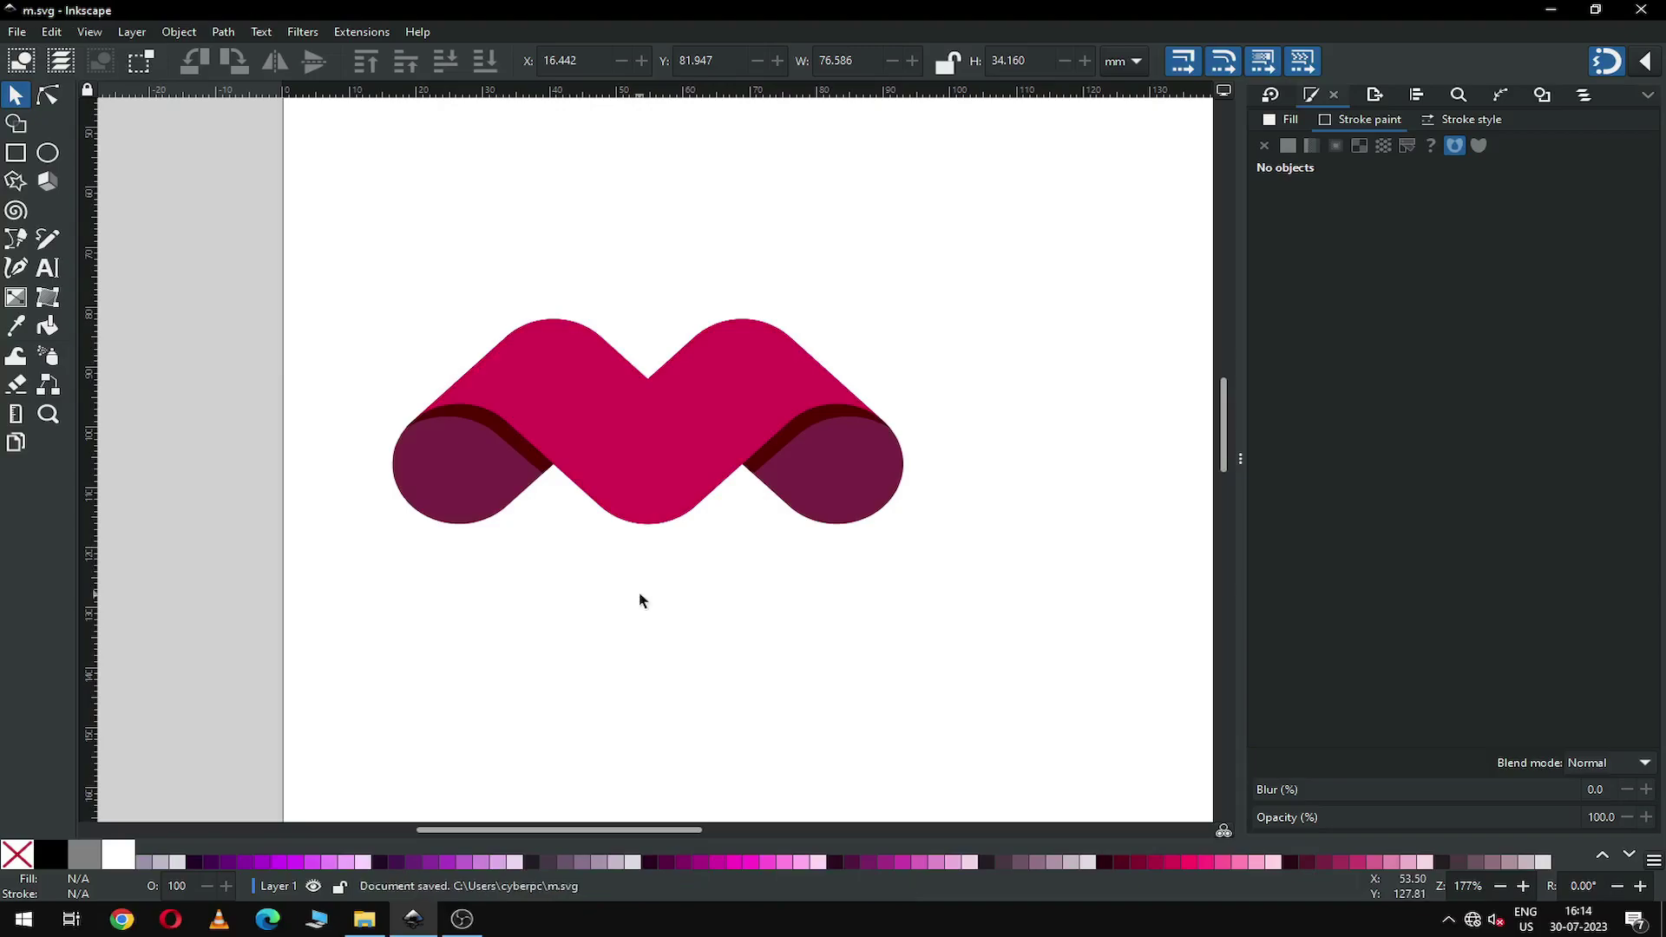
Step: Duplicate all shapes of the M design and place the copy directly below the original at Y about 116.1 mm
{"action": "key", "text": "ctrl+a"}
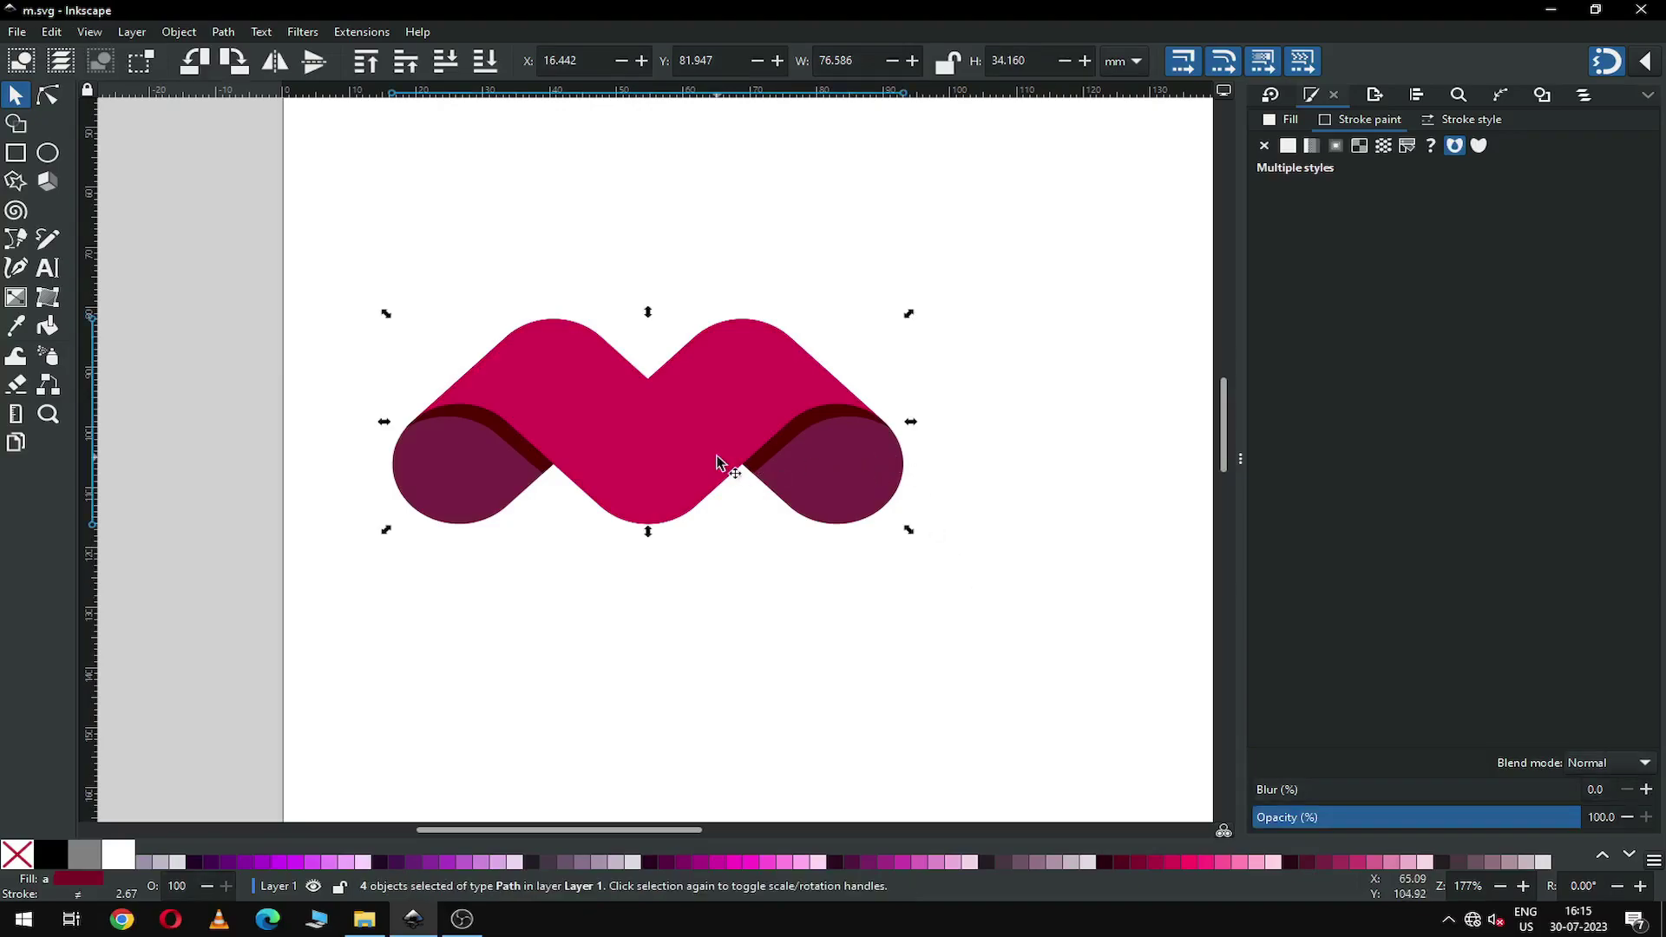
{"action": "right_click", "coordinate": [642, 454]}
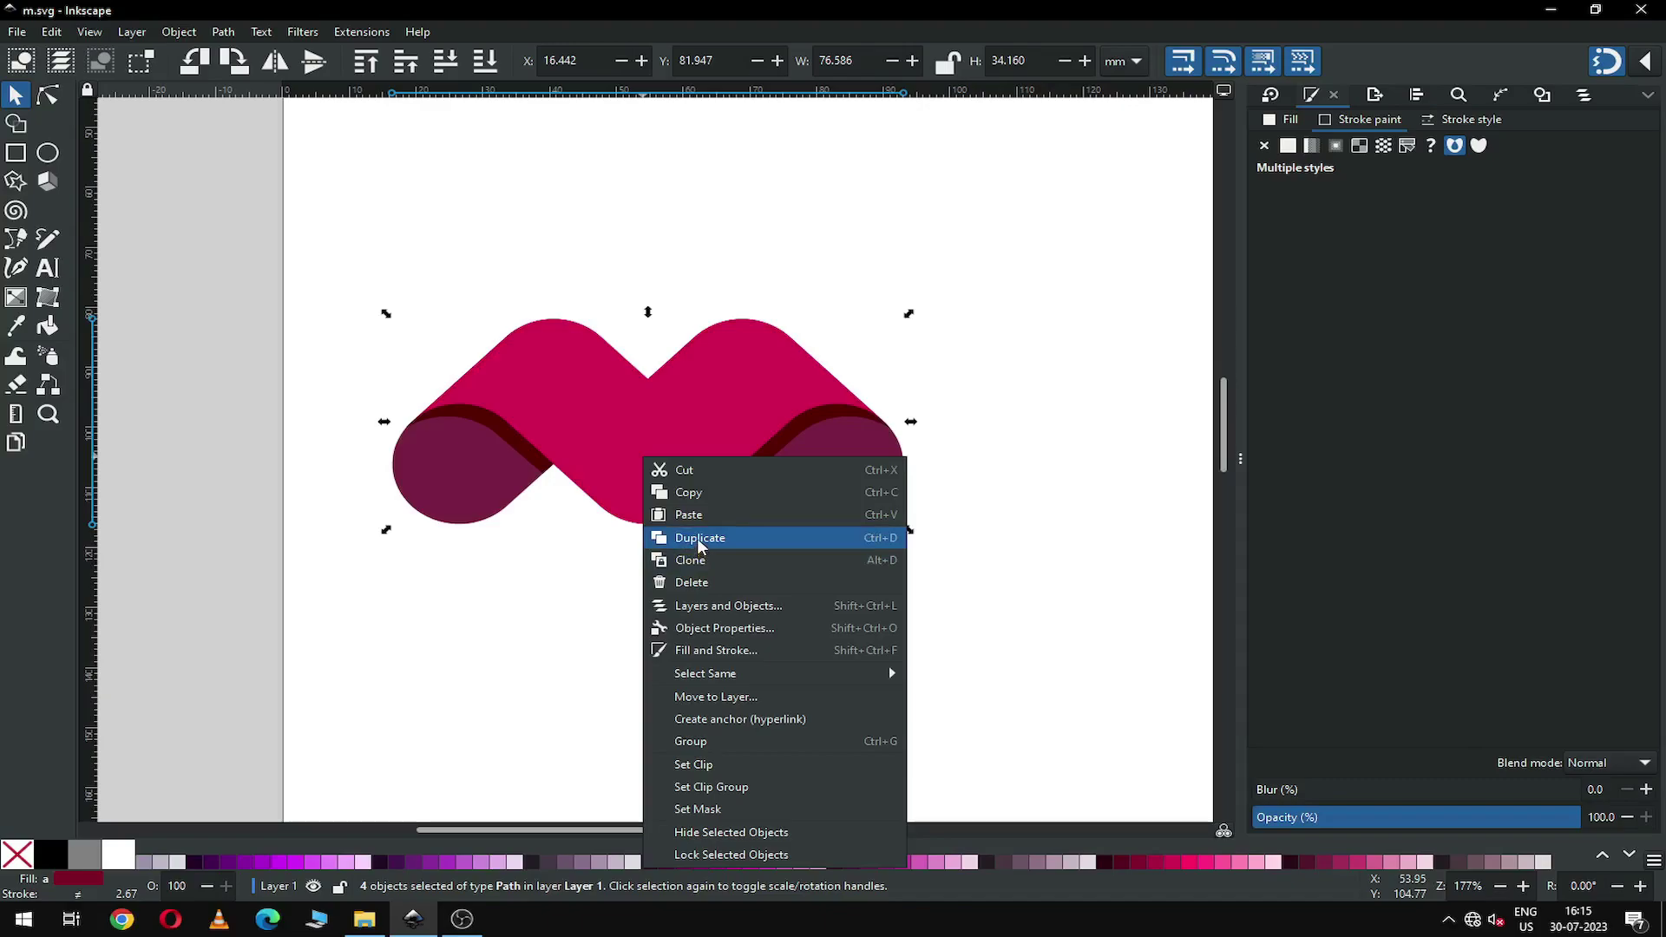
{"action": "left_click", "coordinate": [696, 538]}
{"action": "left_click_drag", "start_coordinate": [670, 449], "coordinate": [675, 654]}
{"action": "left_click", "coordinate": [988, 566]}
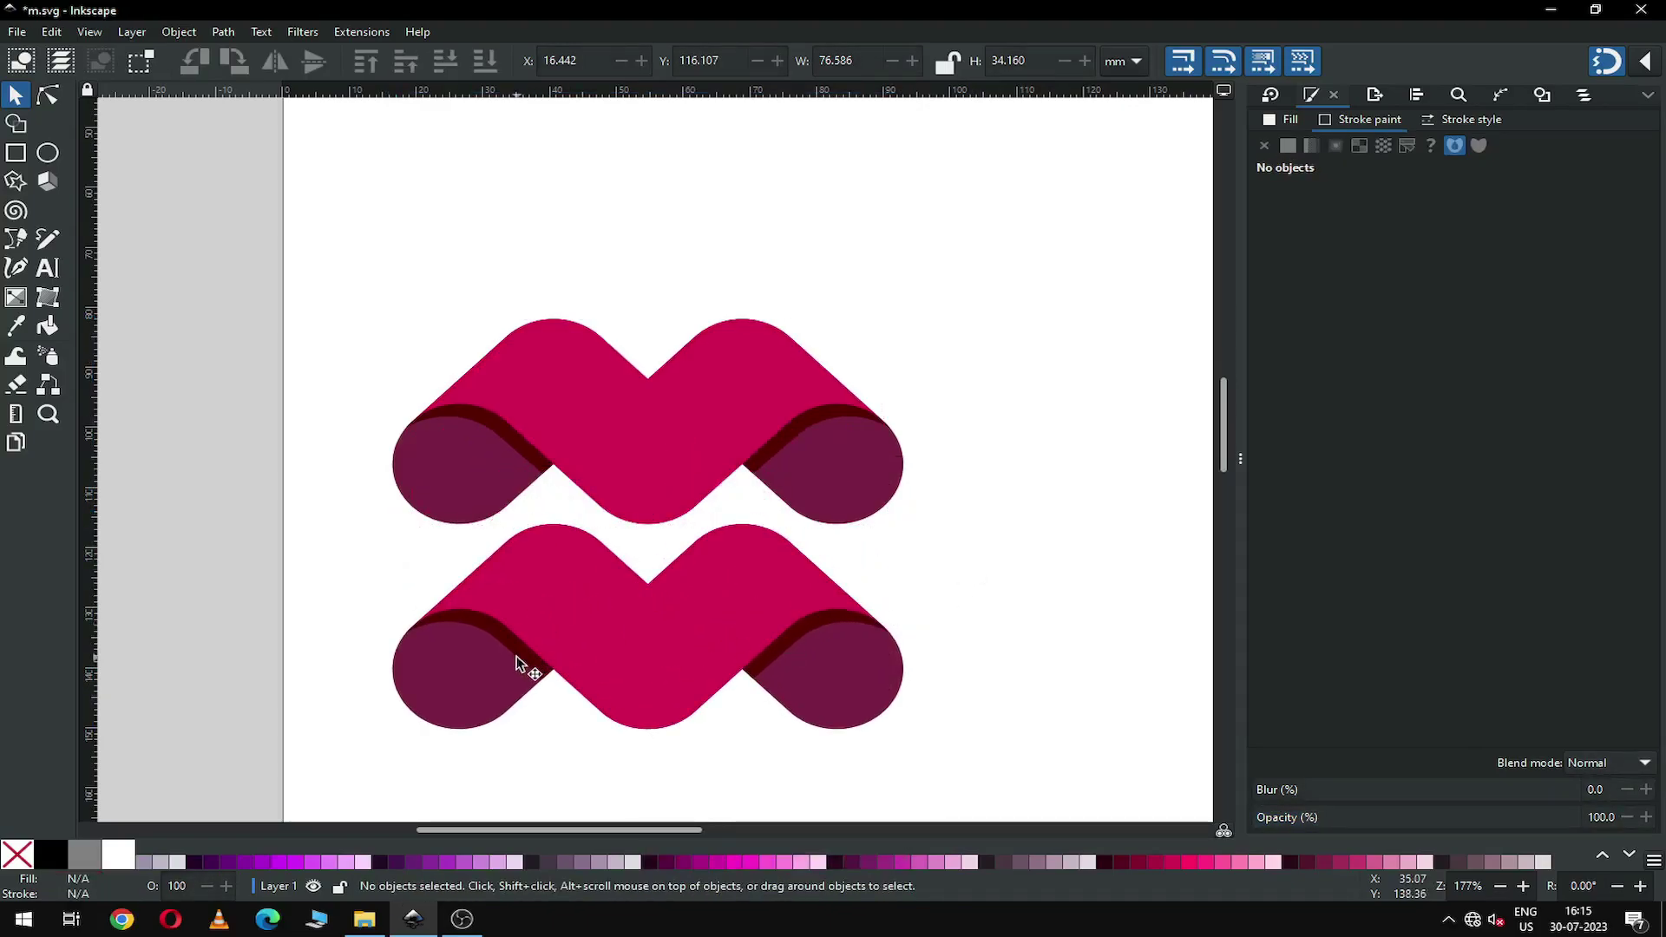
Step: Try to ungroup the plum end shape of the lower M copy
{"action": "left_click", "coordinate": [486, 677]}
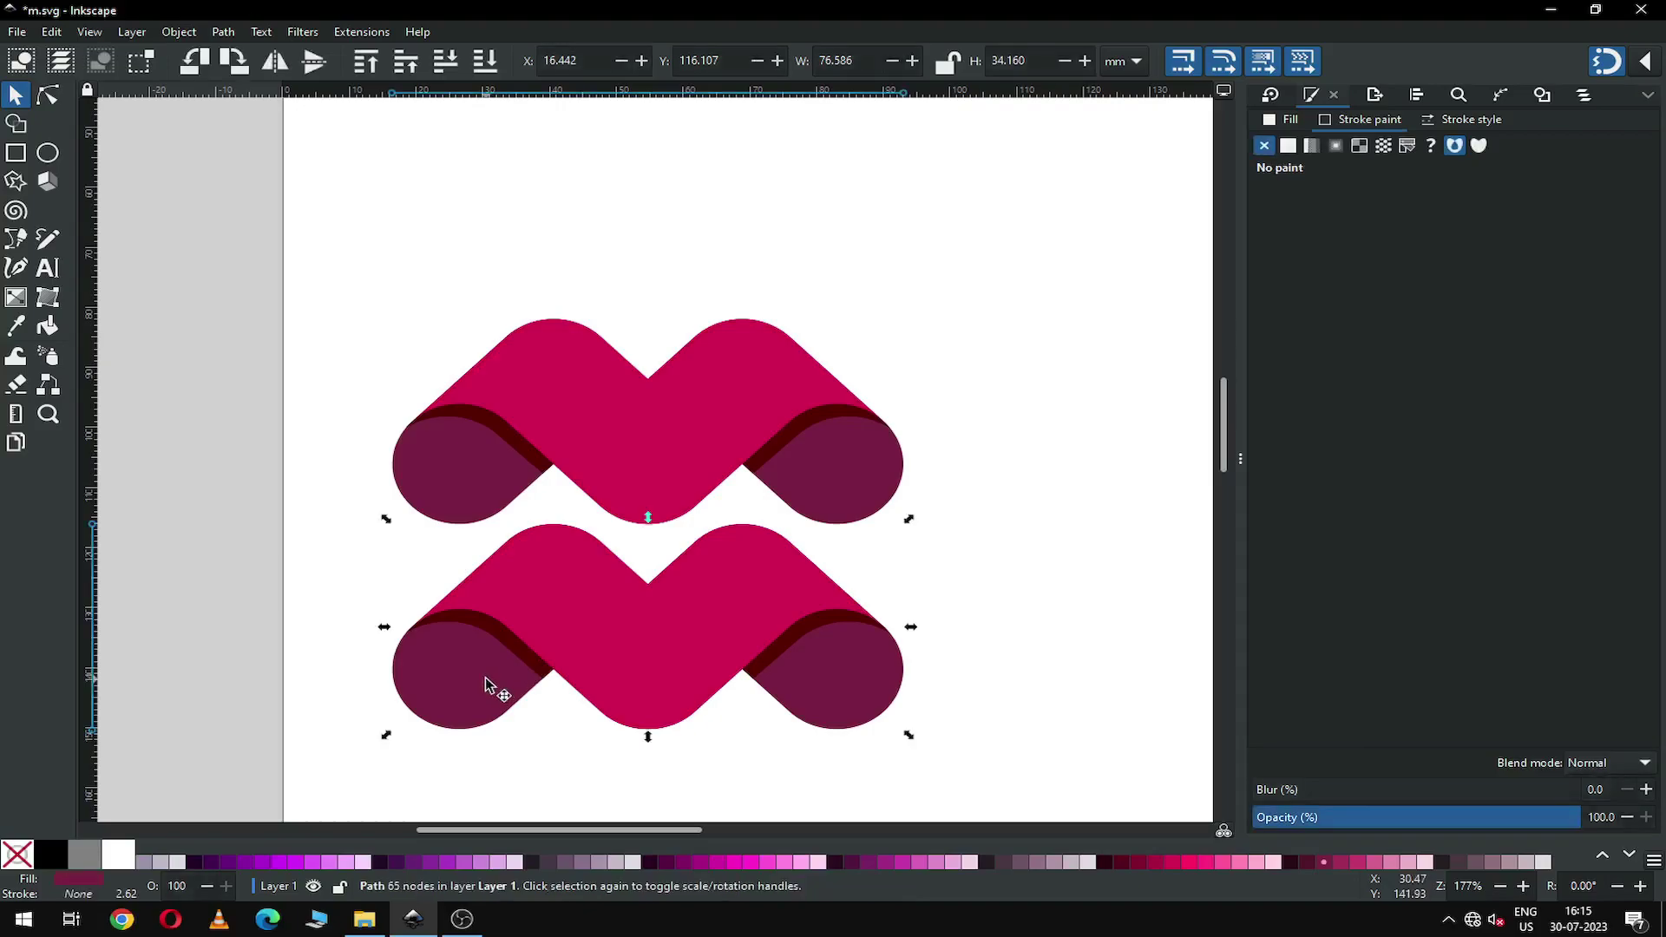
{"action": "left_click", "coordinate": [184, 34]}
{"action": "left_click", "coordinate": [205, 213]}
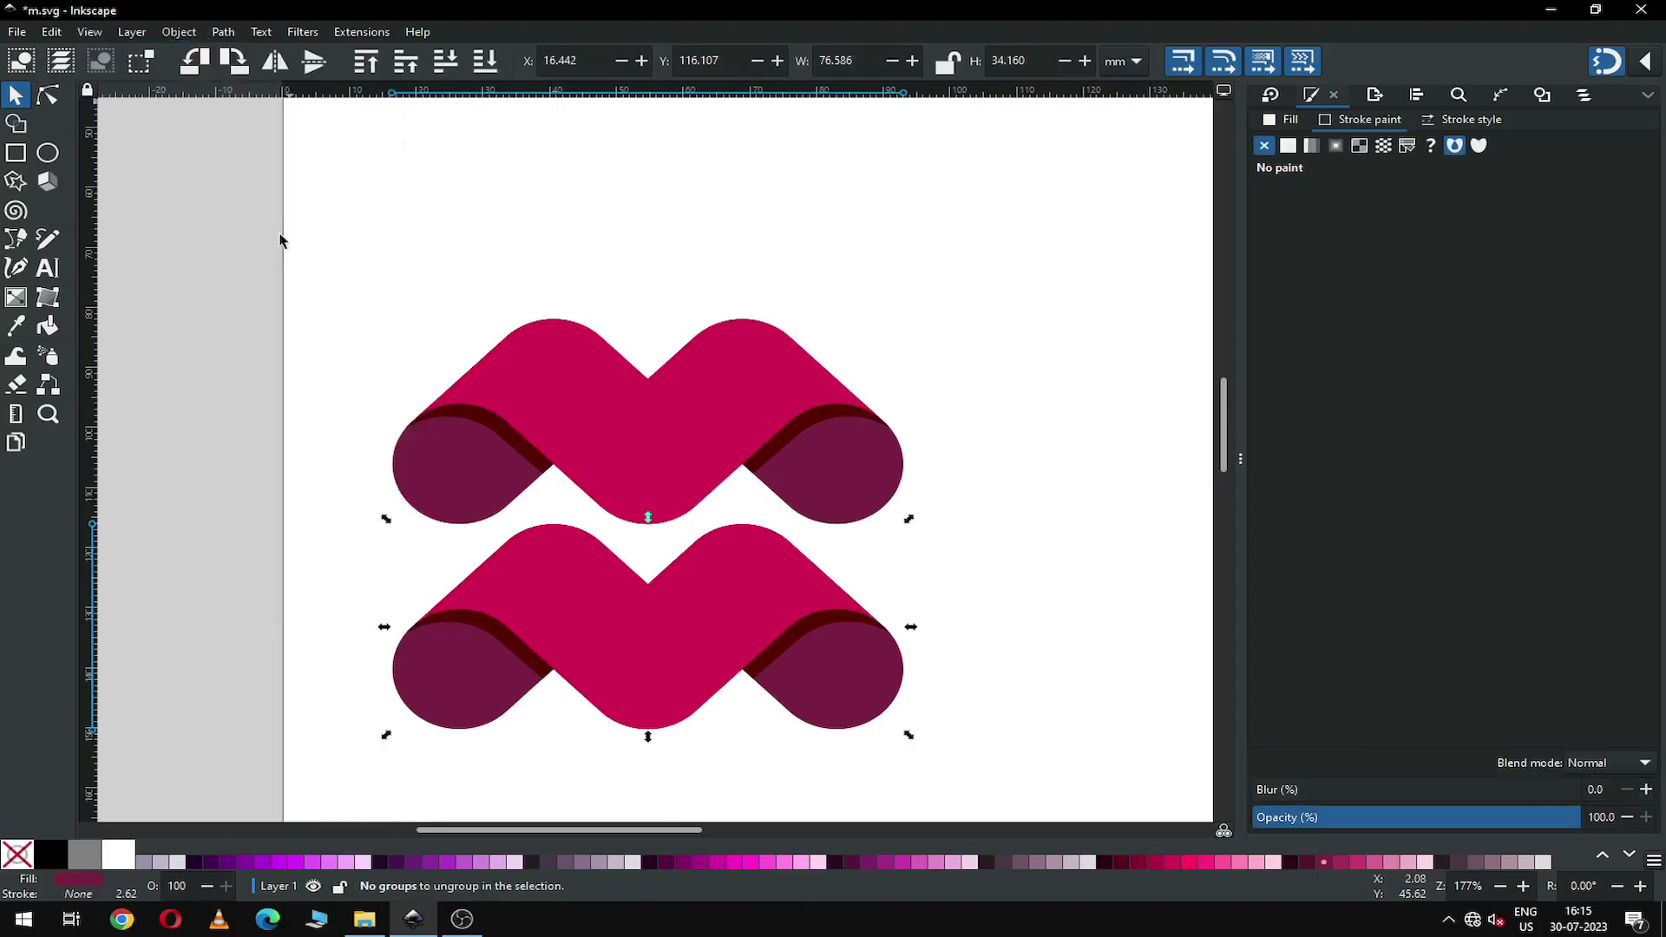
{"action": "left_click", "coordinate": [304, 248]}
{"action": "left_click", "coordinate": [479, 698]}
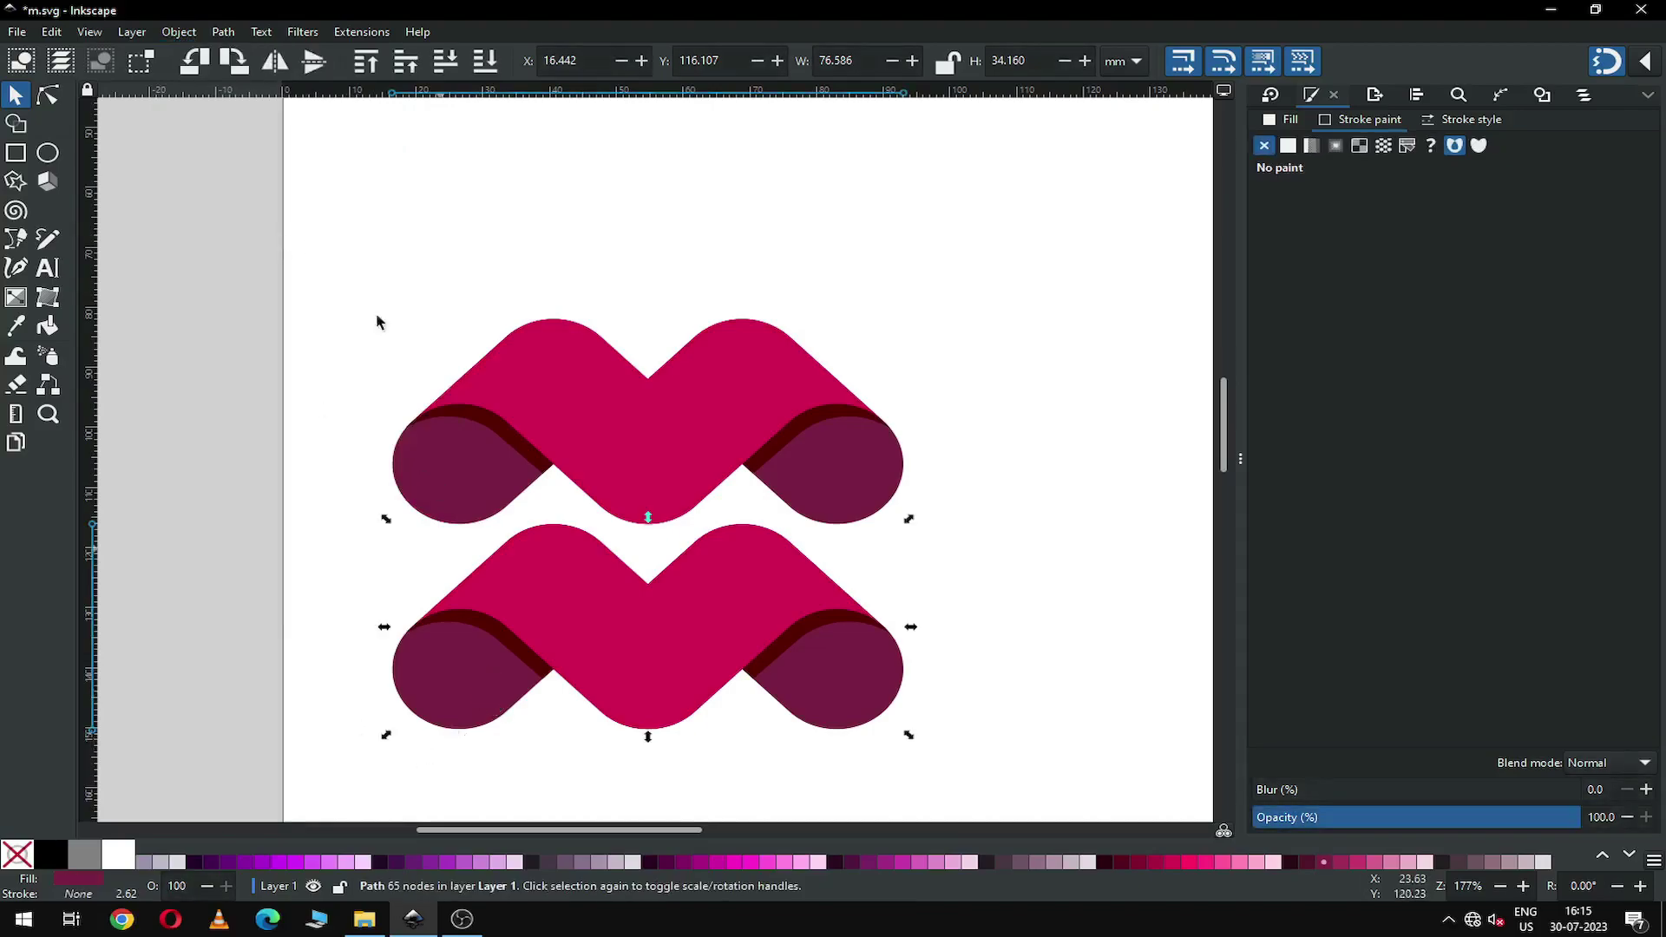
{"action": "left_click", "coordinate": [178, 32]}
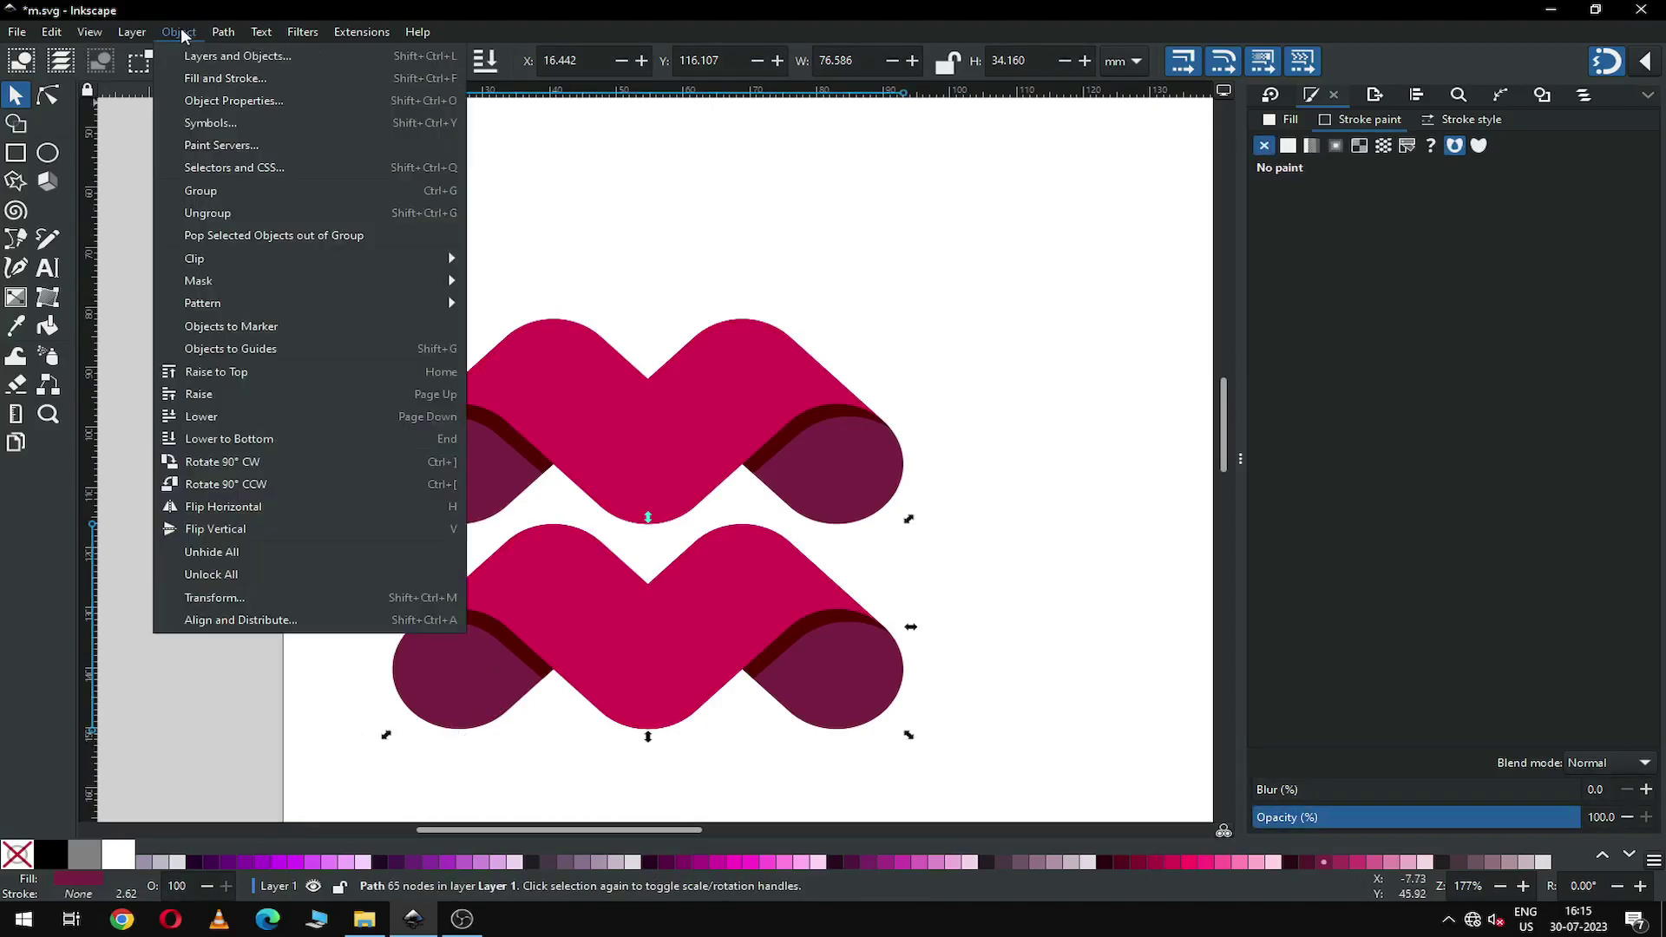
{"action": "left_click", "coordinate": [215, 215]}
{"action": "left_click", "coordinate": [1080, 560]}
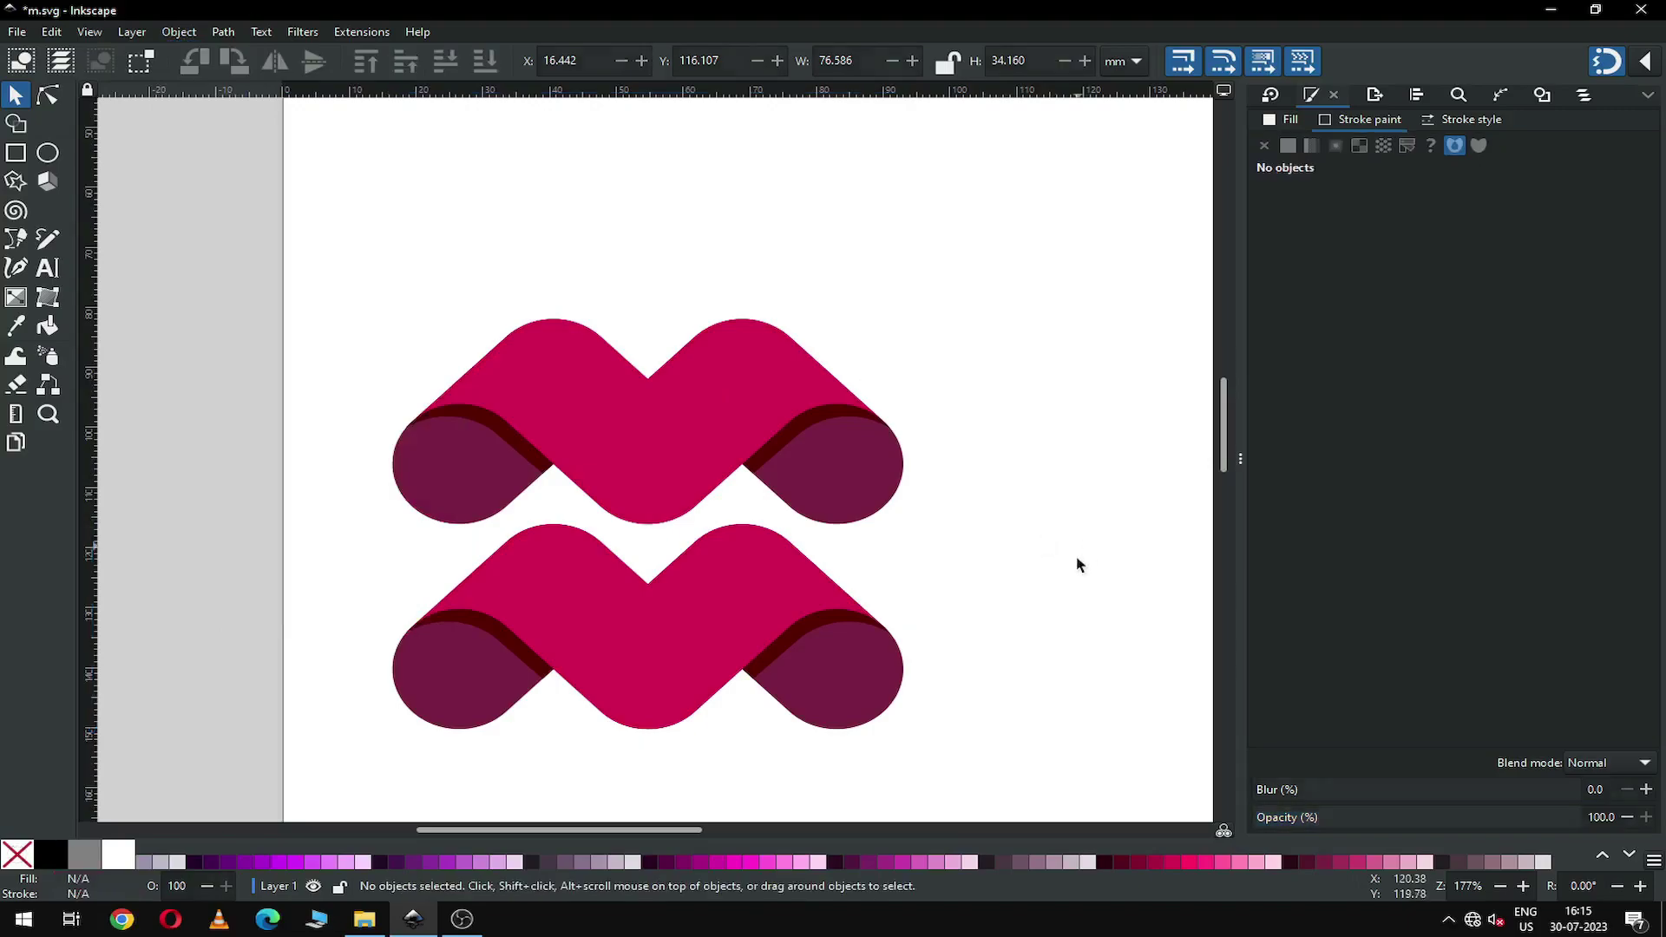
Step: Delete both dark shadow strips from the lower M copy
{"action": "left_click", "coordinate": [523, 668]}
{"action": "key", "text": "Delete"}
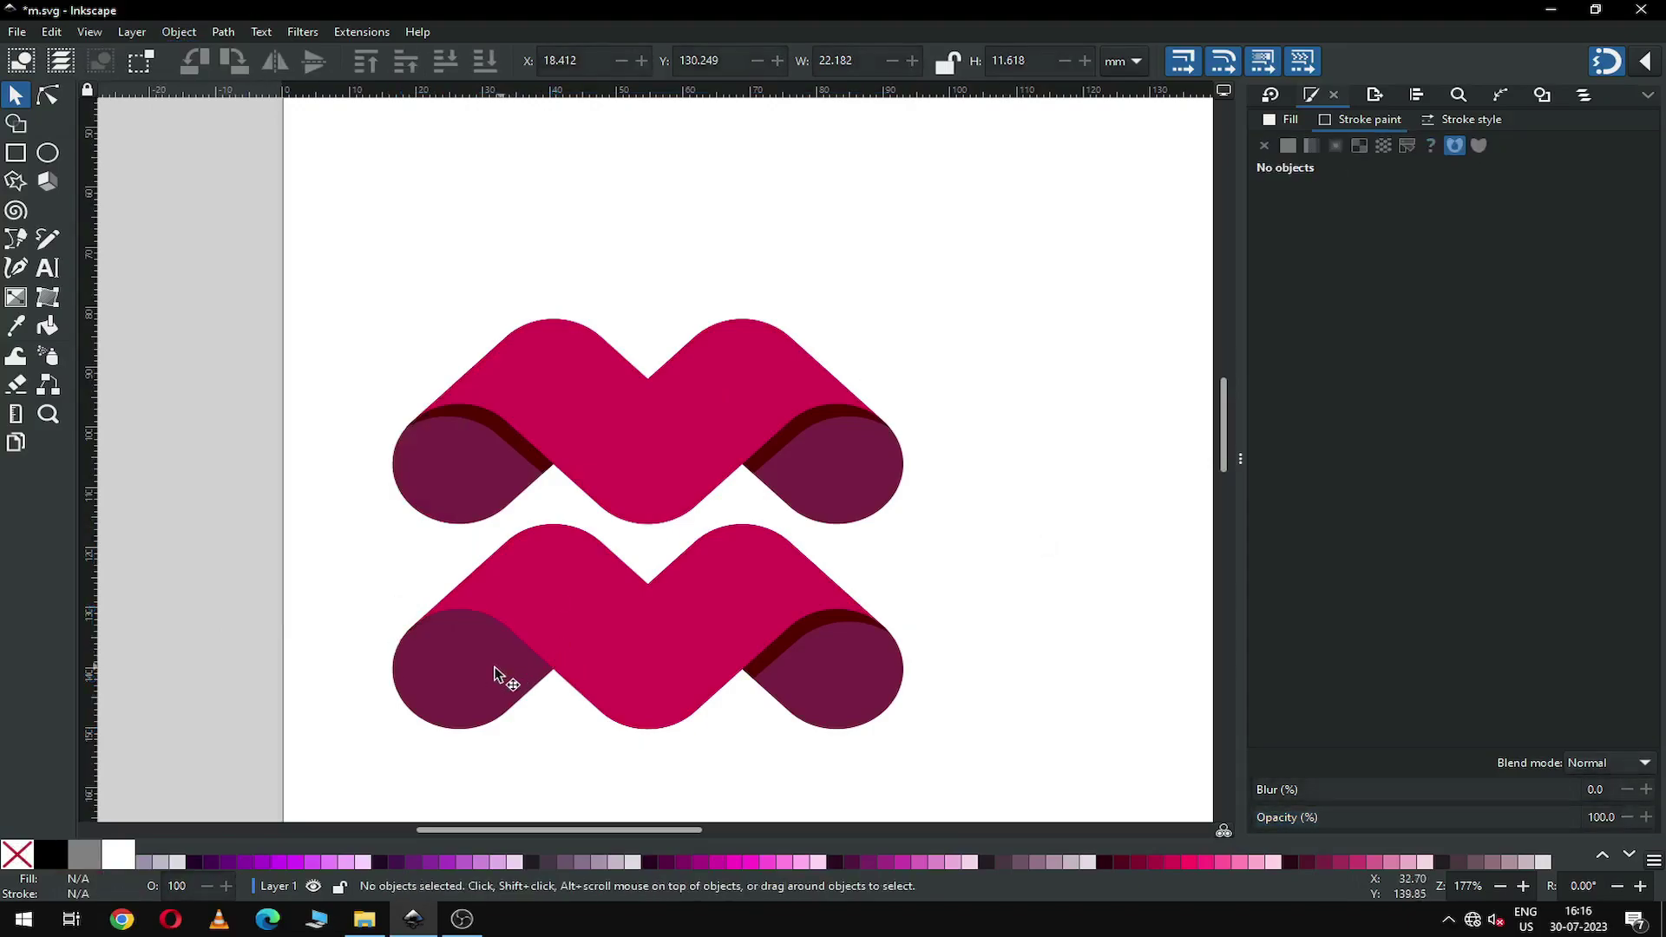
{"action": "left_click", "coordinate": [625, 659]}
{"action": "left_click_drag", "start_coordinate": [625, 659], "coordinate": [627, 585]}
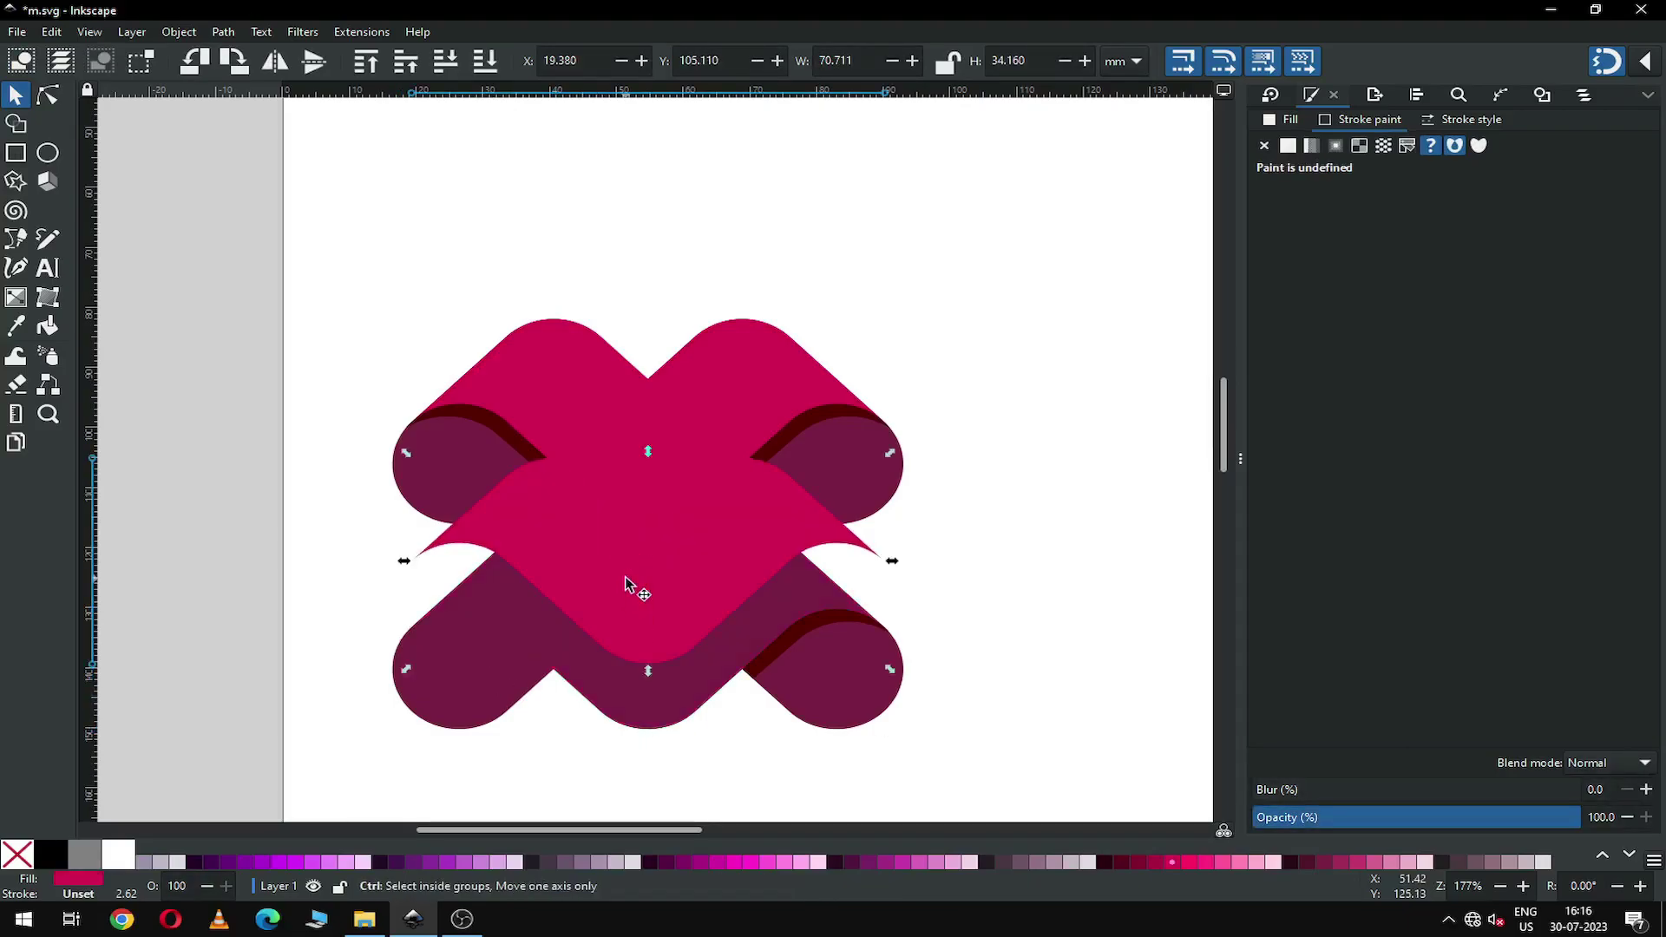
{"action": "key", "text": "ctrl+z"}
{"action": "left_click", "coordinate": [799, 643]}
{"action": "key", "text": "Delete"}
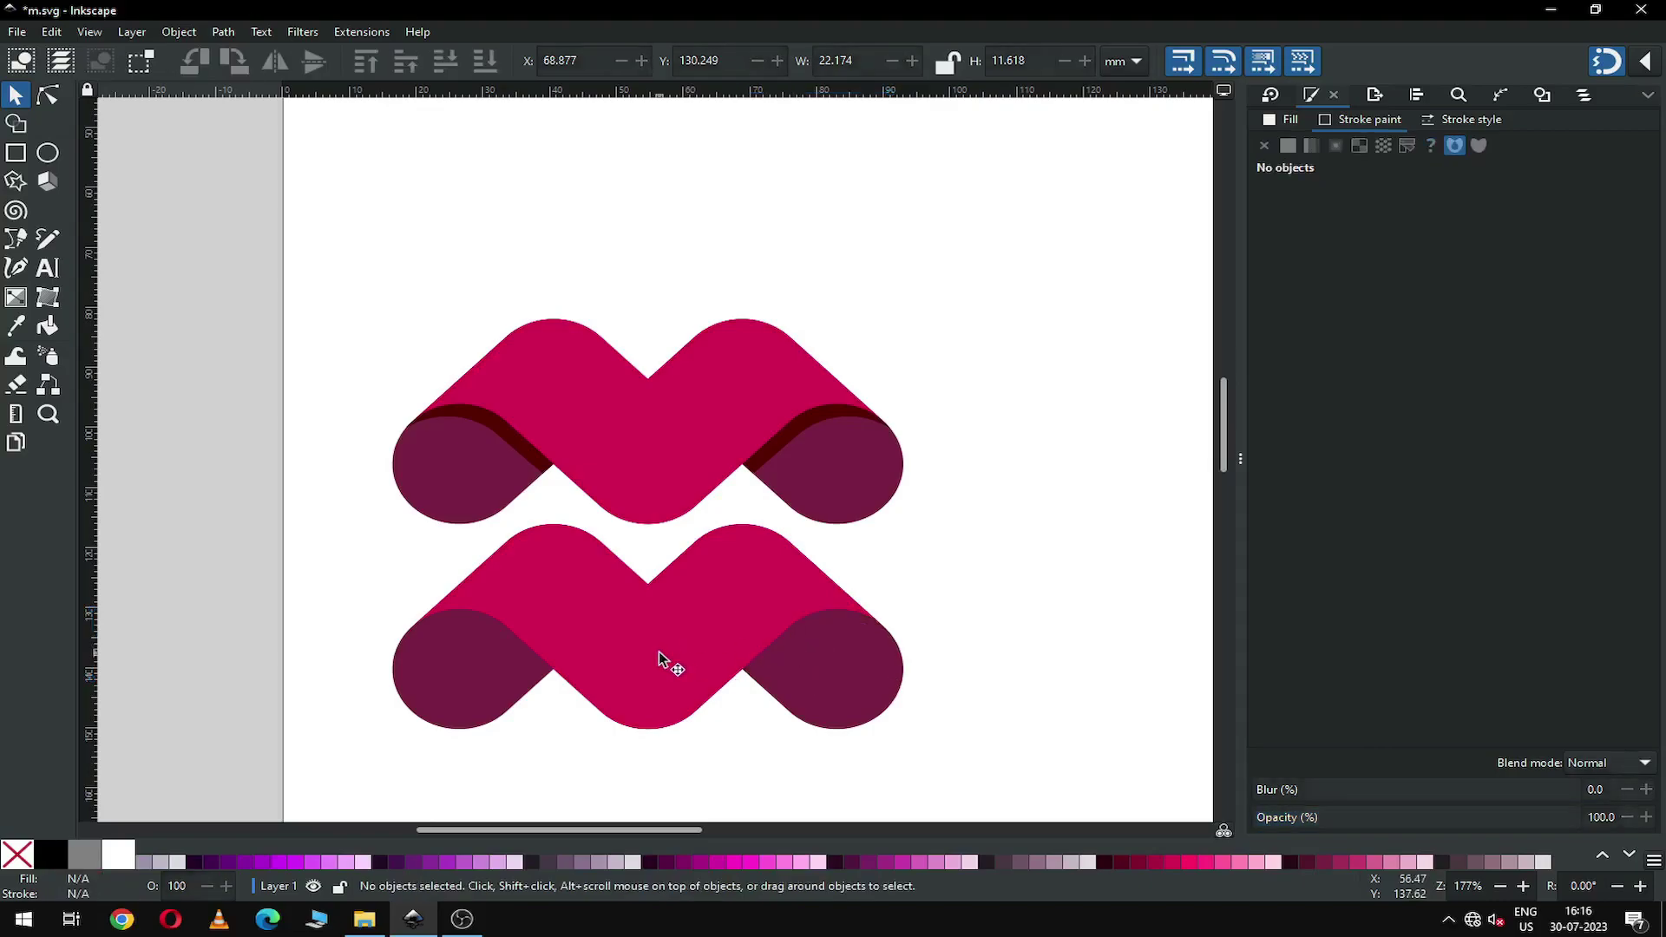
{"action": "left_click_drag", "start_coordinate": [625, 669], "coordinate": [899, 670]}
{"action": "key", "text": "ctrl+z"}
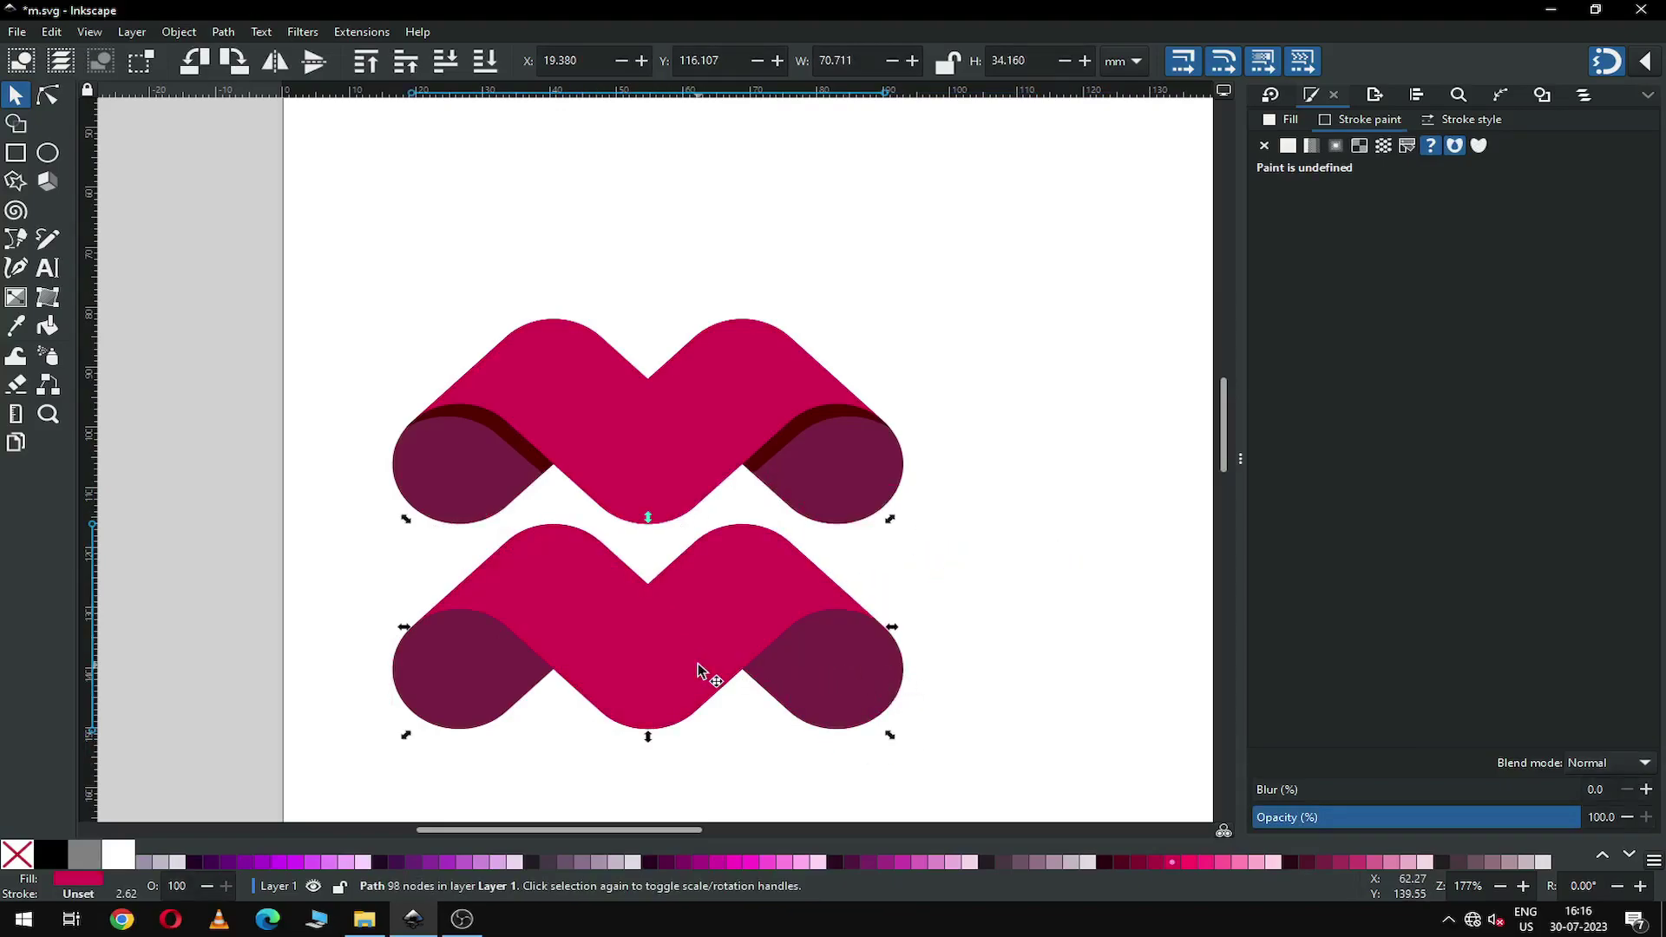
{"action": "left_click", "coordinate": [538, 755]}
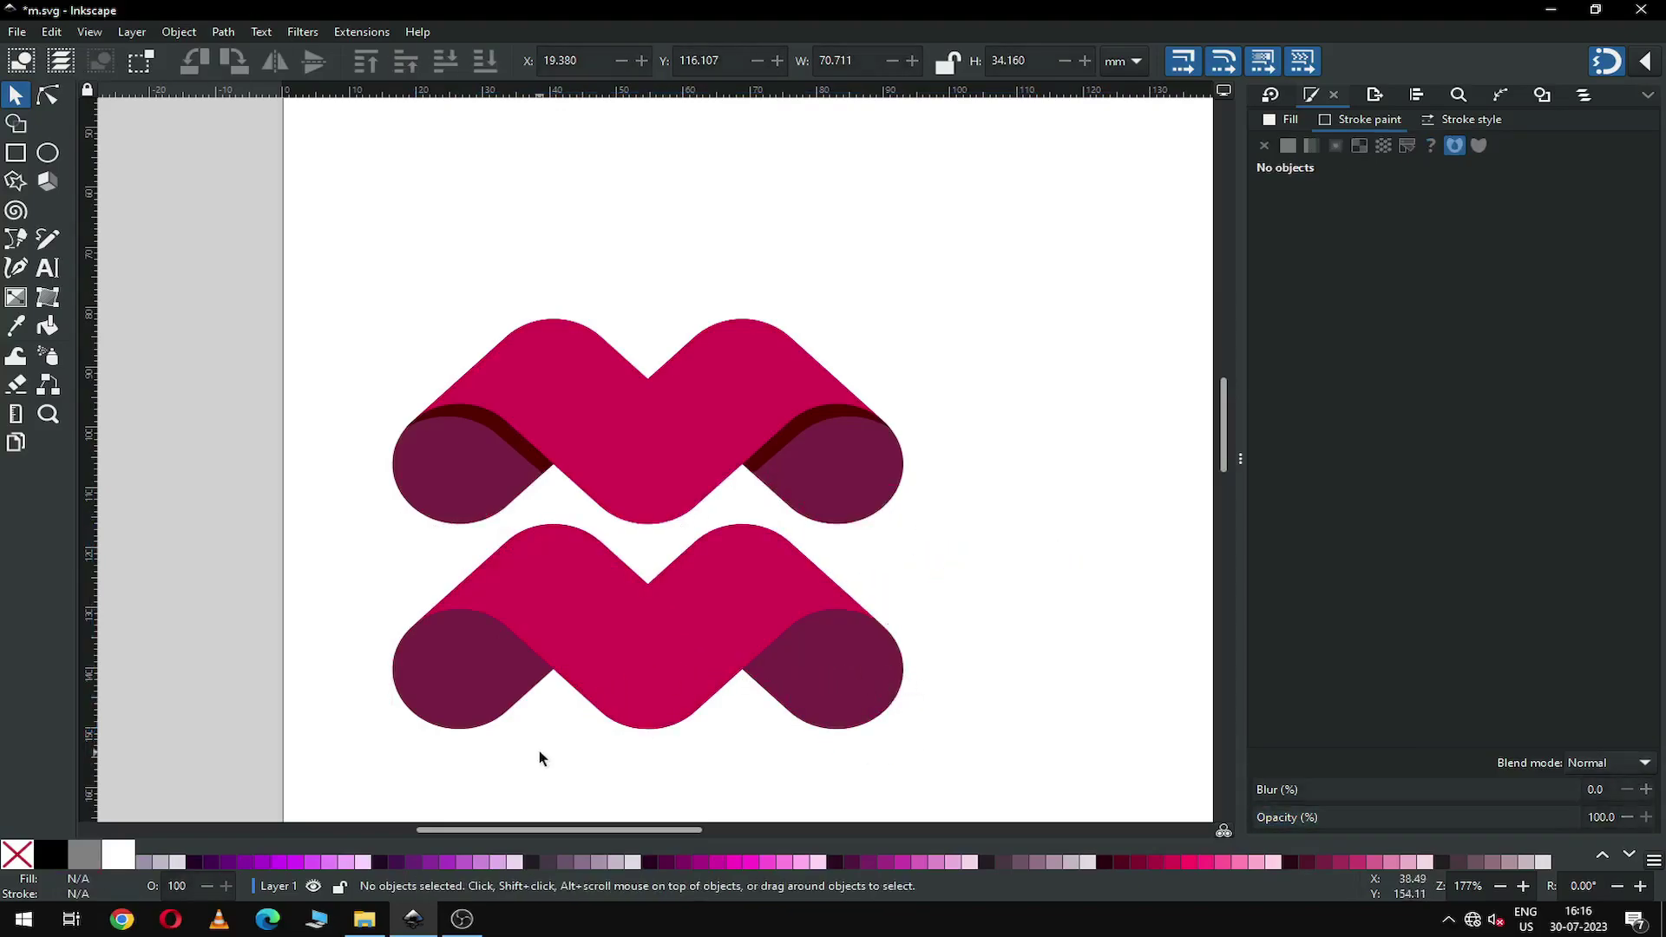
Step: Duplicate the plum shape of the lower M copy and offset the duplicate to X about 37.7 mm, Y about 123.2 mm
{"action": "left_click", "coordinate": [443, 701]}
{"action": "right_click", "coordinate": [444, 701]}
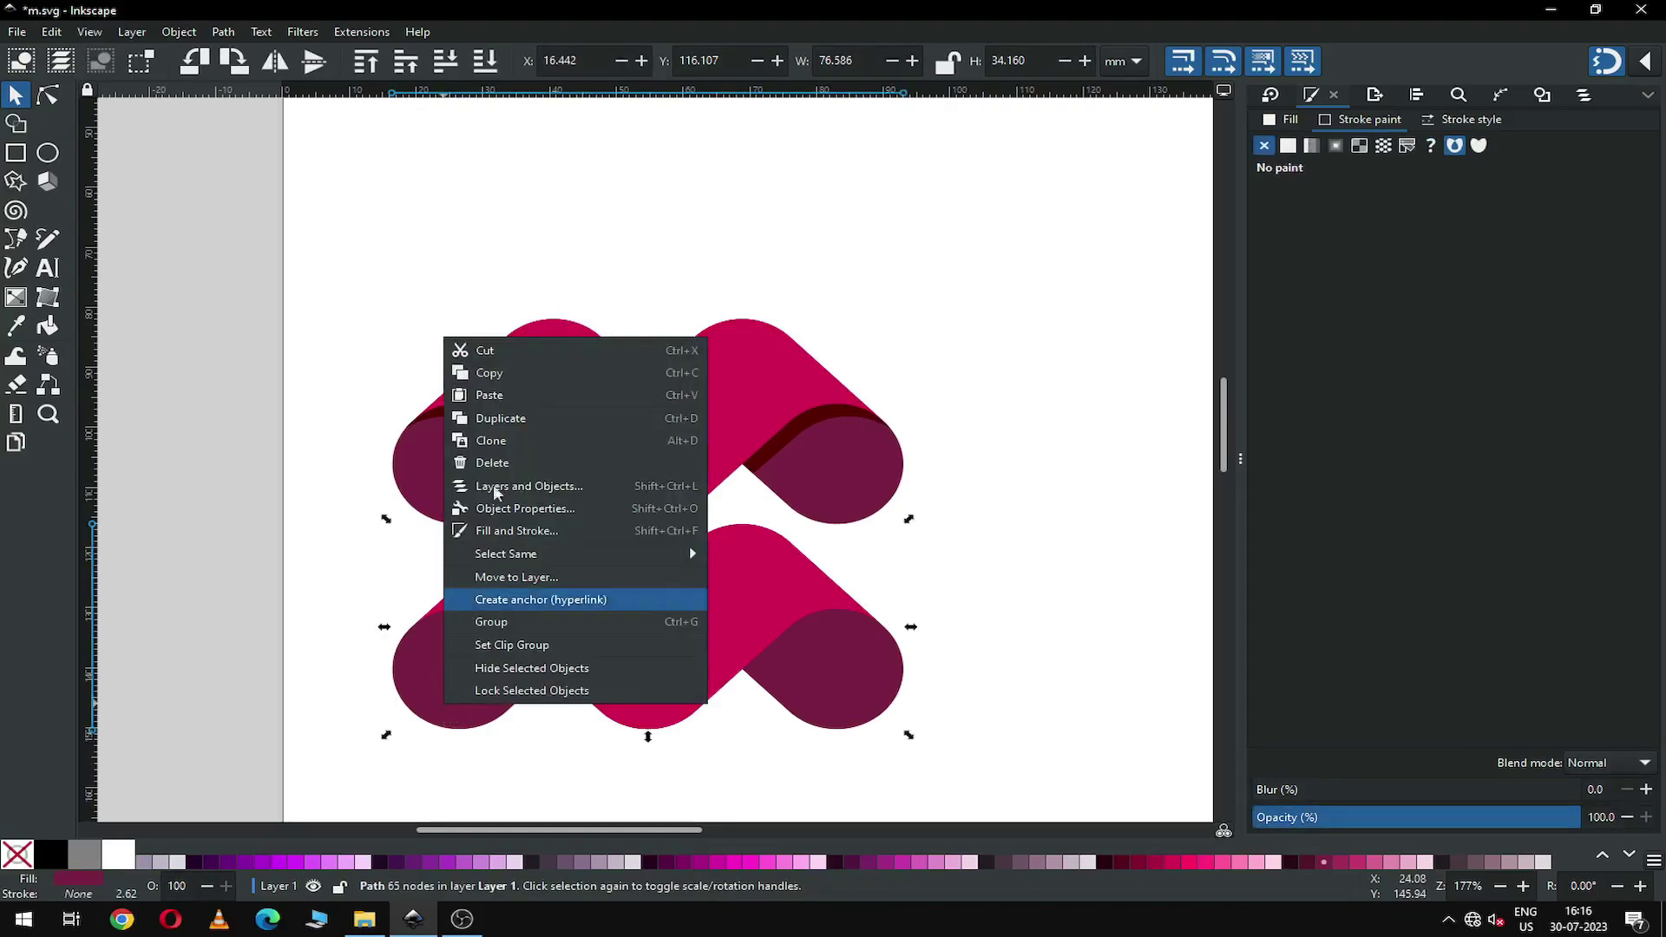
{"action": "left_click", "coordinate": [523, 419]}
{"action": "left_click_drag", "start_coordinate": [447, 682], "coordinate": [585, 719]}
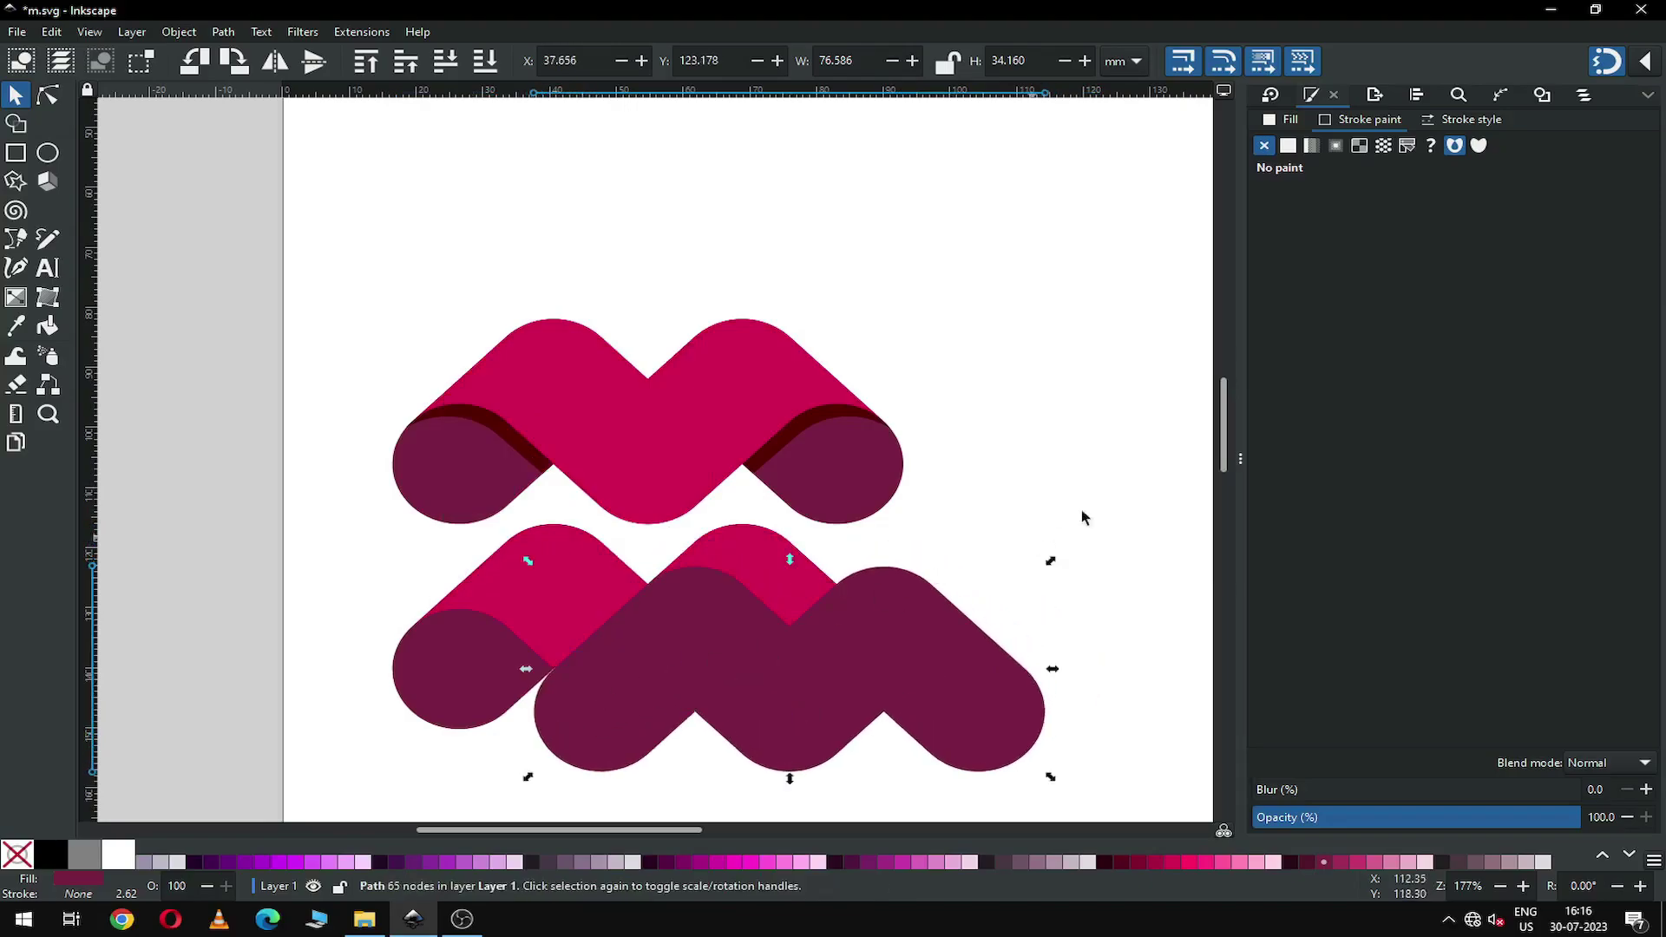
{"action": "left_click", "coordinate": [1065, 496]}
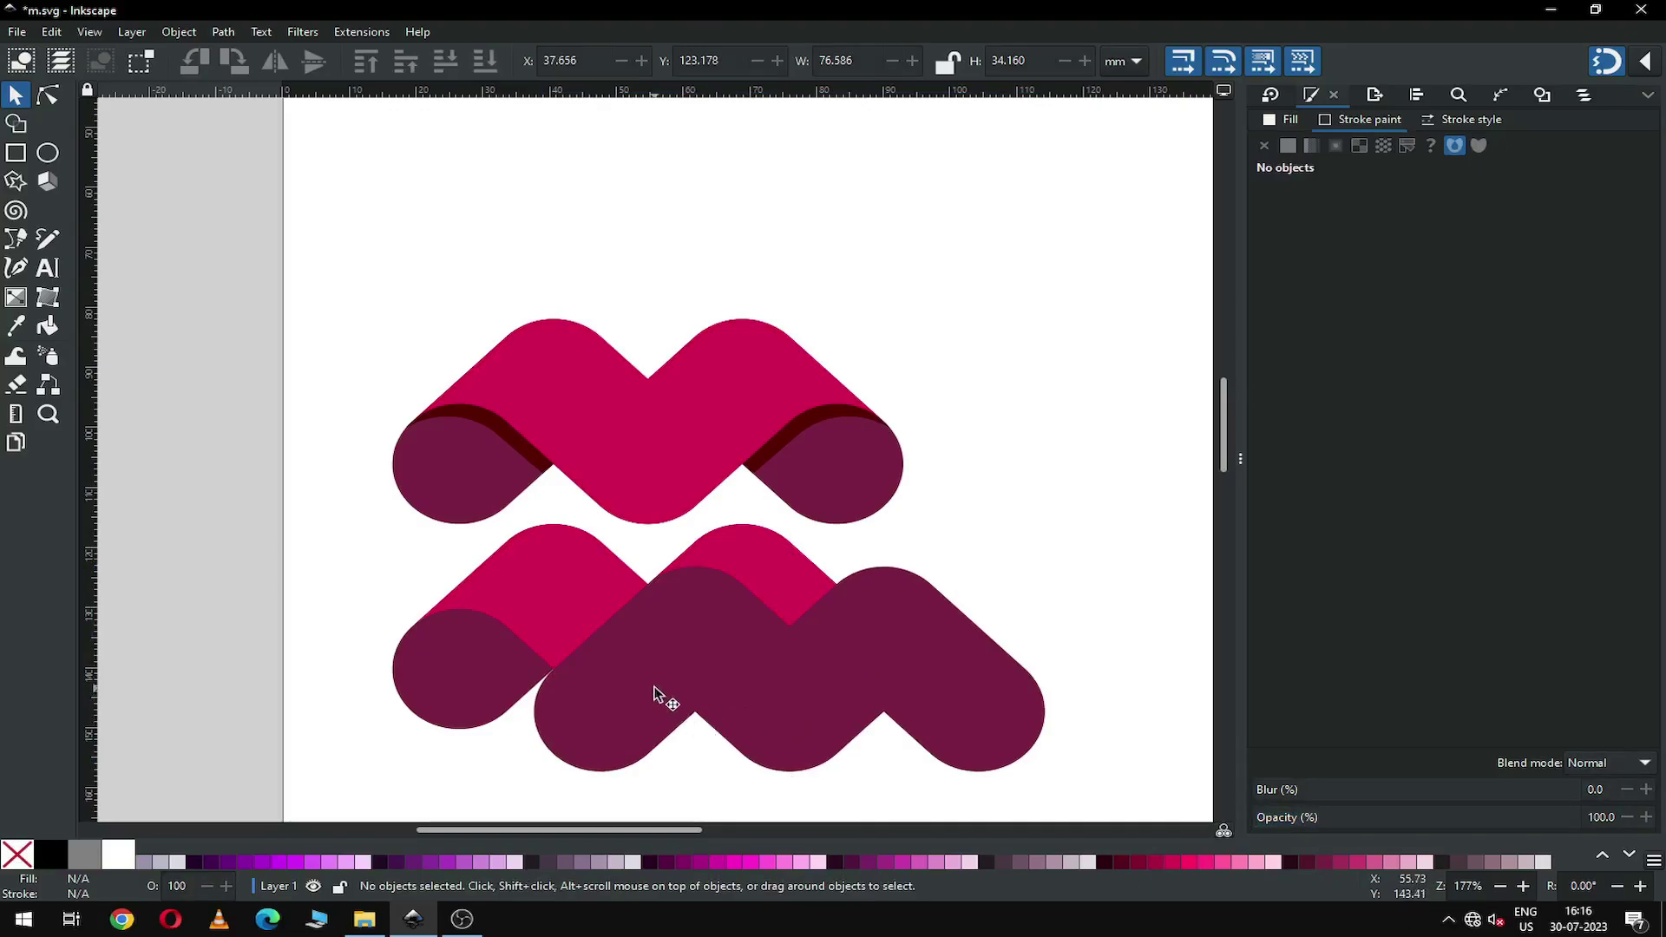
Step: Use the Shape Builder on the three lower shapes to keep only the crimson left arm segment up to the duplicate's diagonal edge
{"action": "left_click_drag", "start_coordinate": [1112, 800], "coordinate": [344, 517]}
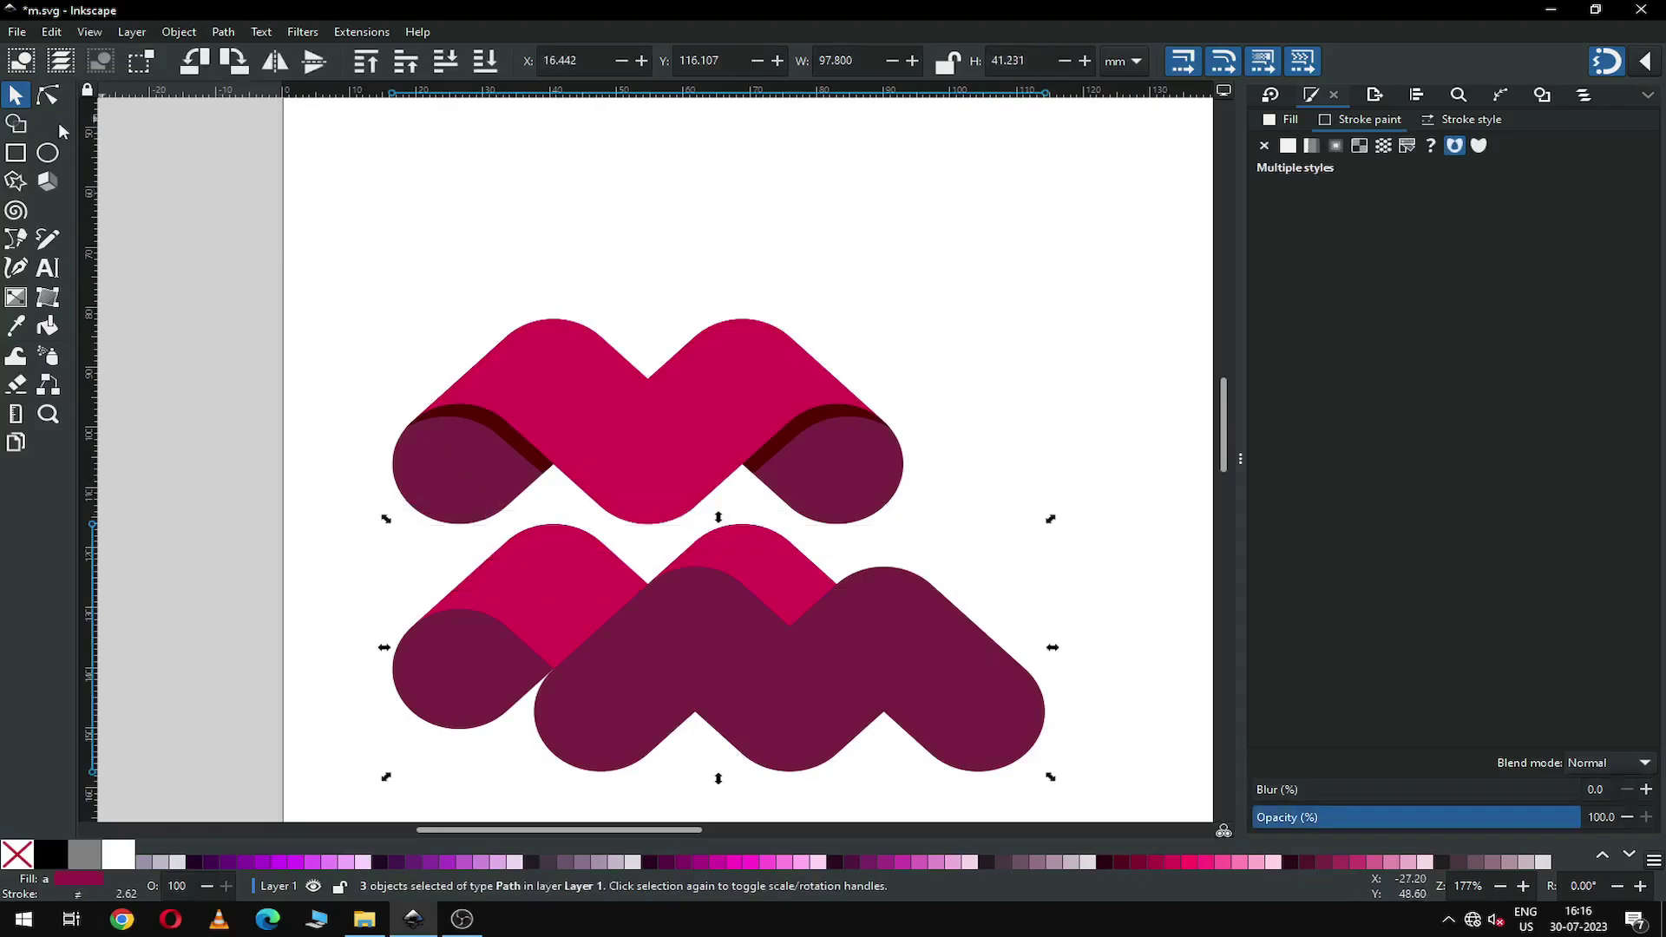
{"action": "left_click", "coordinate": [16, 124]}
{"action": "left_click", "coordinate": [560, 586]}
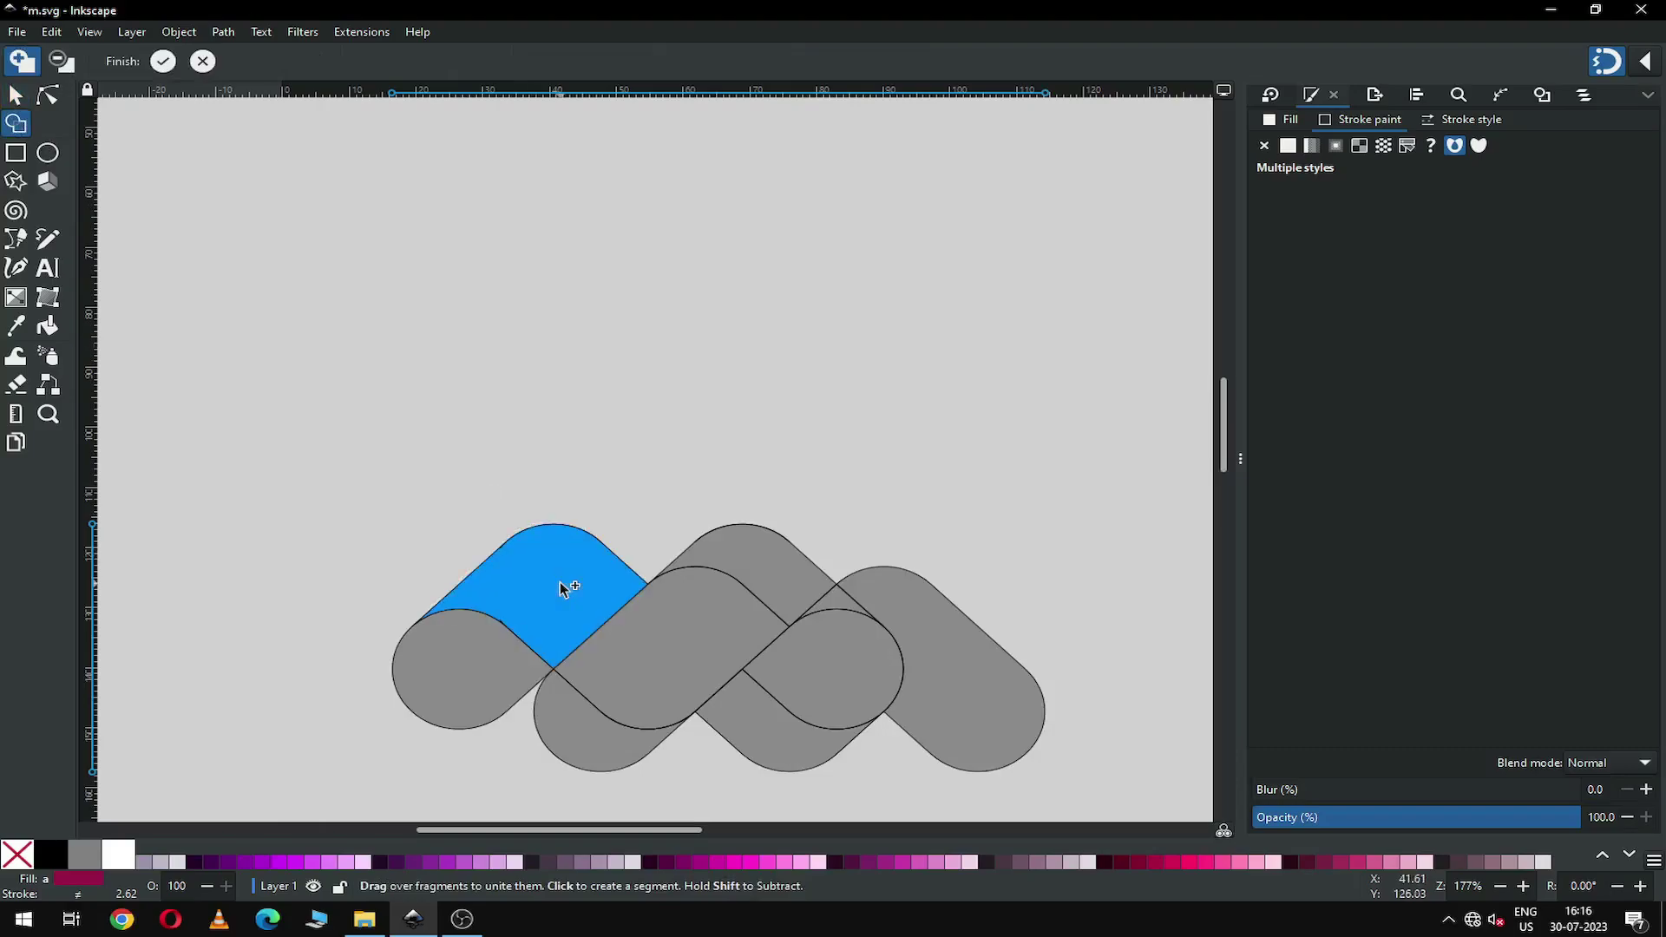
{"action": "left_click", "coordinate": [163, 61]}
{"action": "left_click", "coordinate": [308, 612]}
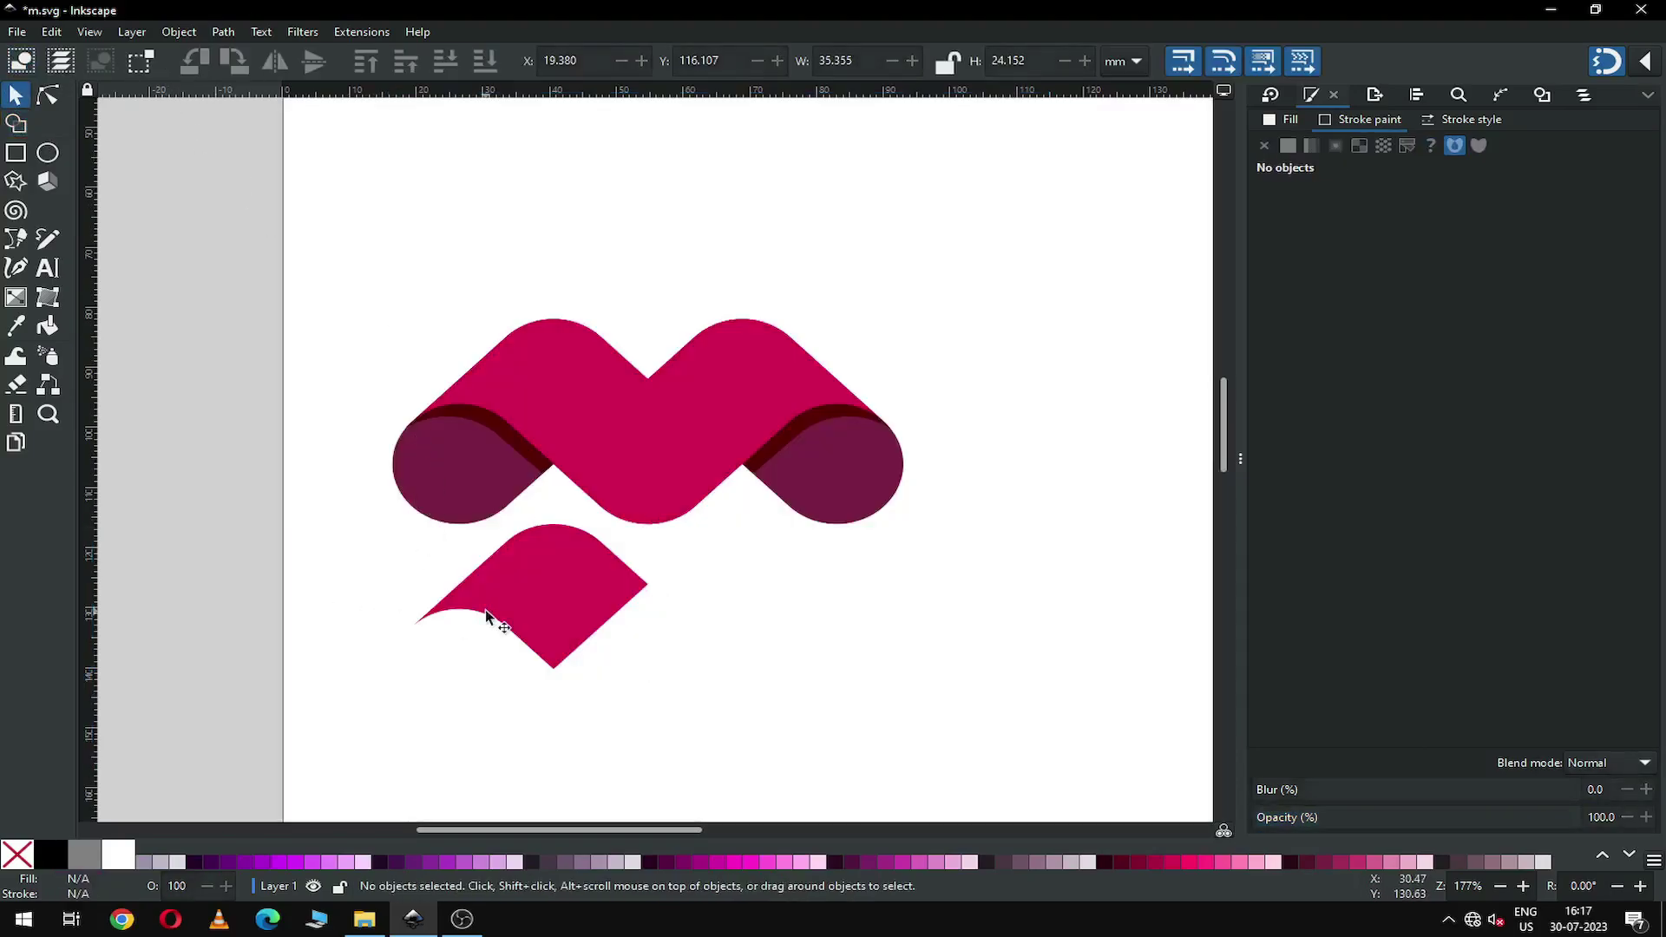
Step: Move the extracted crimson segment onto the left arm of the upper M and fill it with dark maroon
{"action": "left_click", "coordinate": [554, 608]}
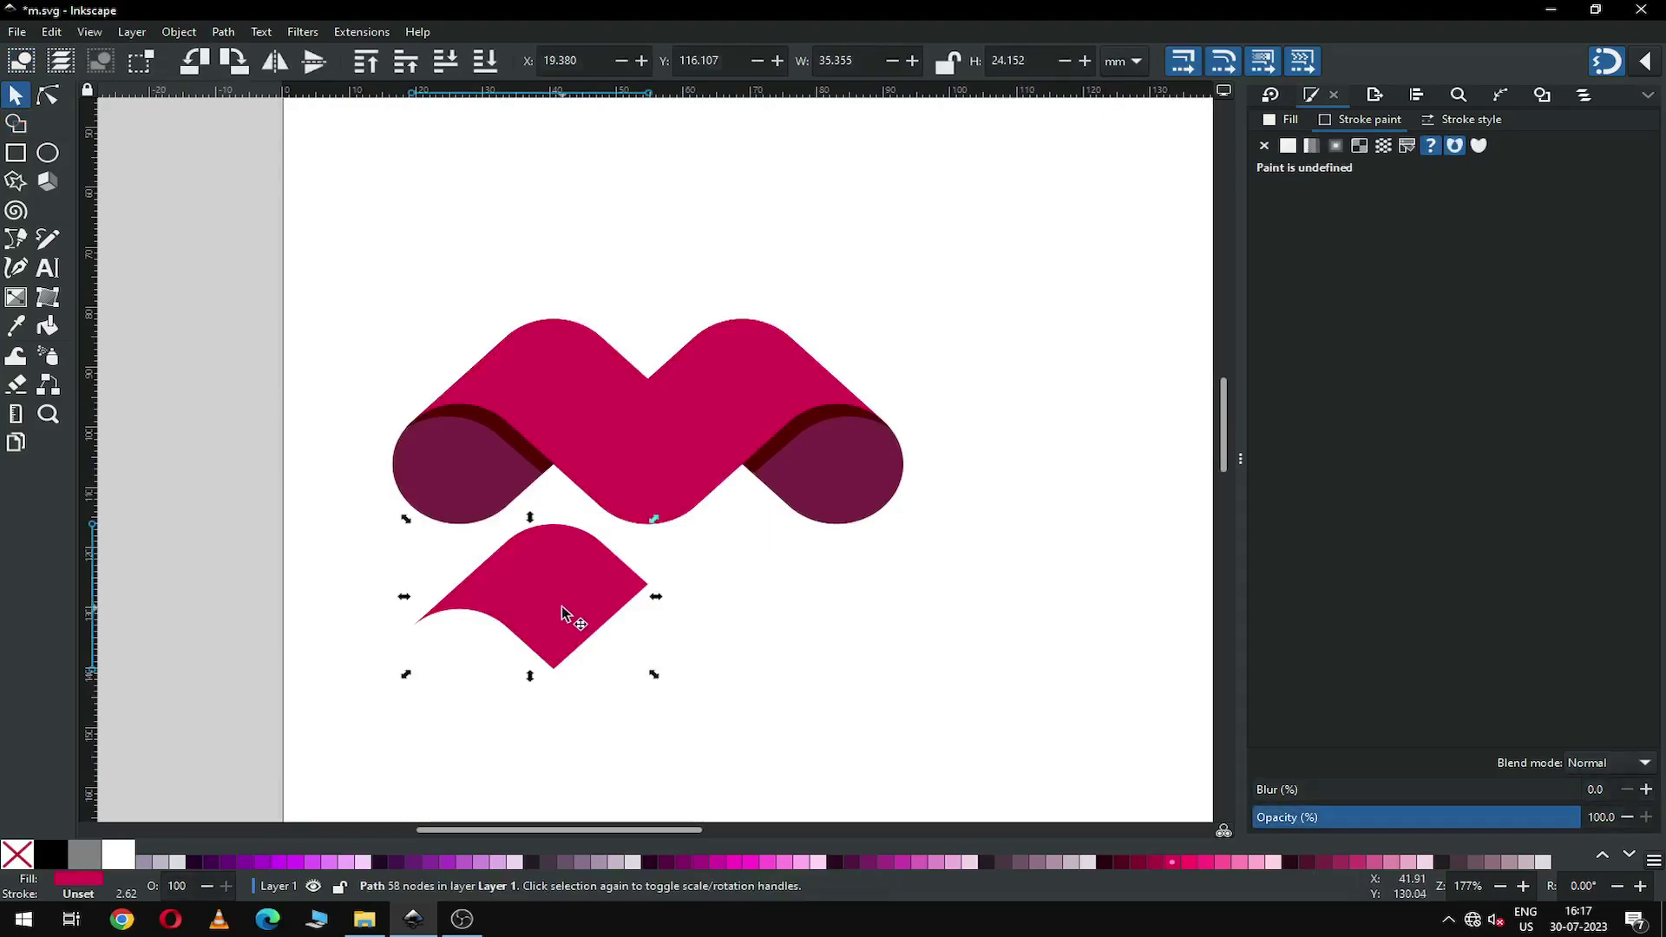
{"action": "left_click_drag", "start_coordinate": [555, 573], "coordinate": [573, 385]}
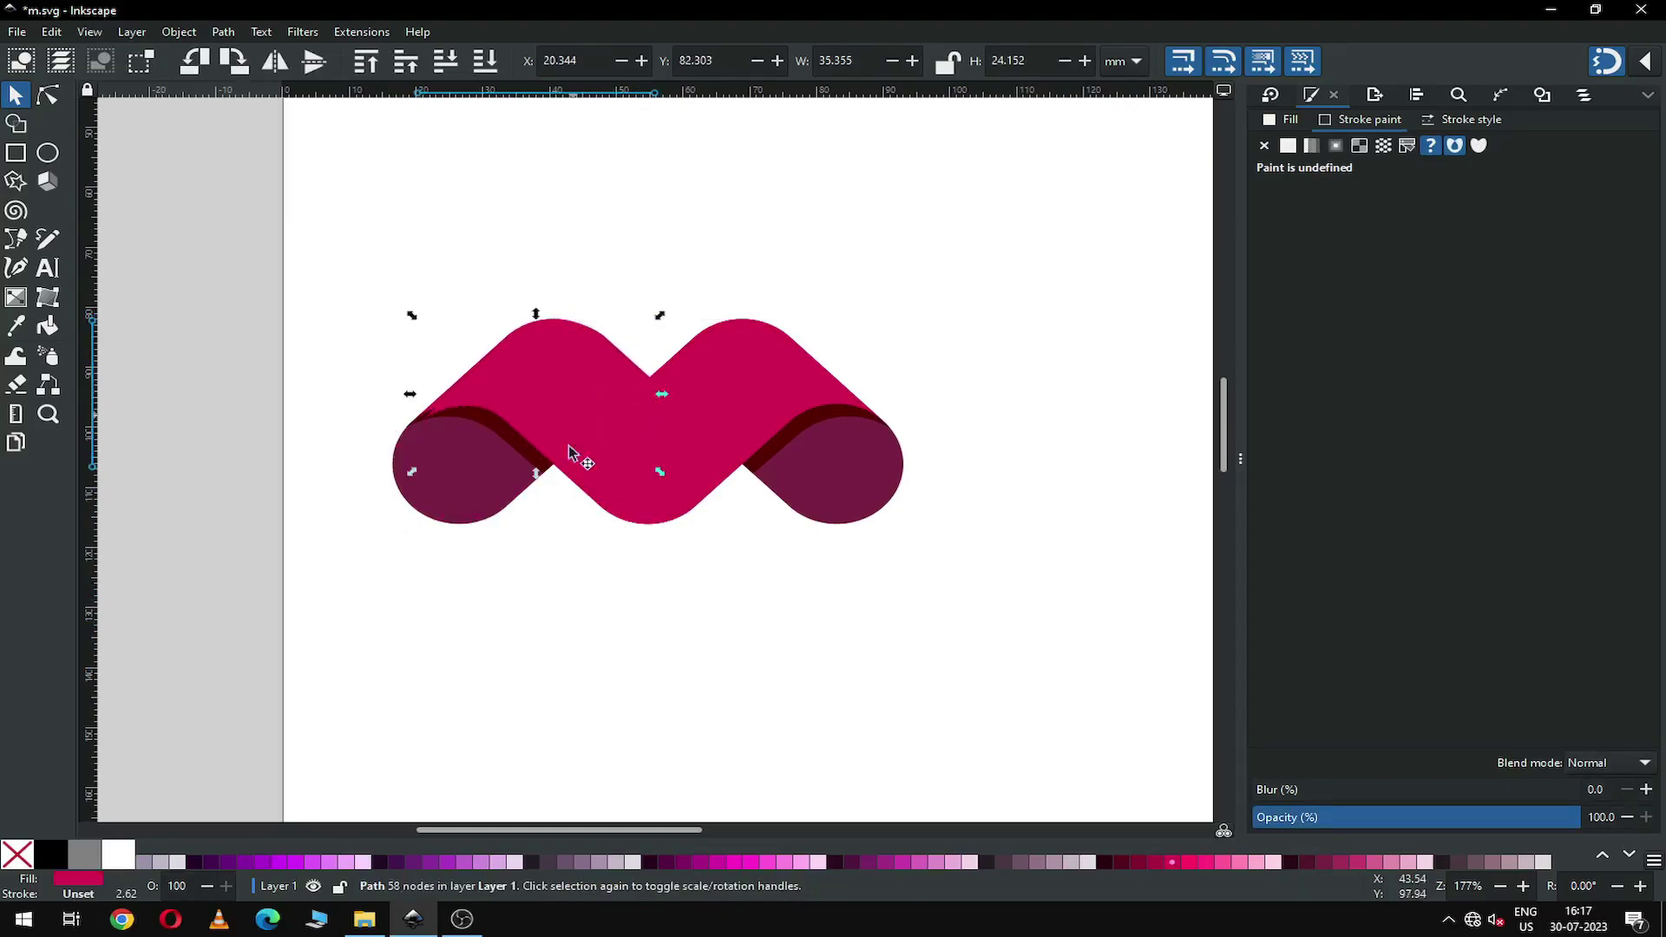
{"action": "left_click", "coordinate": [1136, 861]}
Step: Align the dark maroon segment exactly with the M's left arm at X about 19.4 mm, Y about 81.9 mm
{"action": "key", "text": "z"}
{"action": "mouse_move", "coordinate": [357, 279]}
{"action": "left_mouse_down"}
{"action": "mouse_move", "coordinate": [897, 535]}
{"action": "mouse_move", "coordinate": [922, 564]}
{"action": "left_mouse_up"}
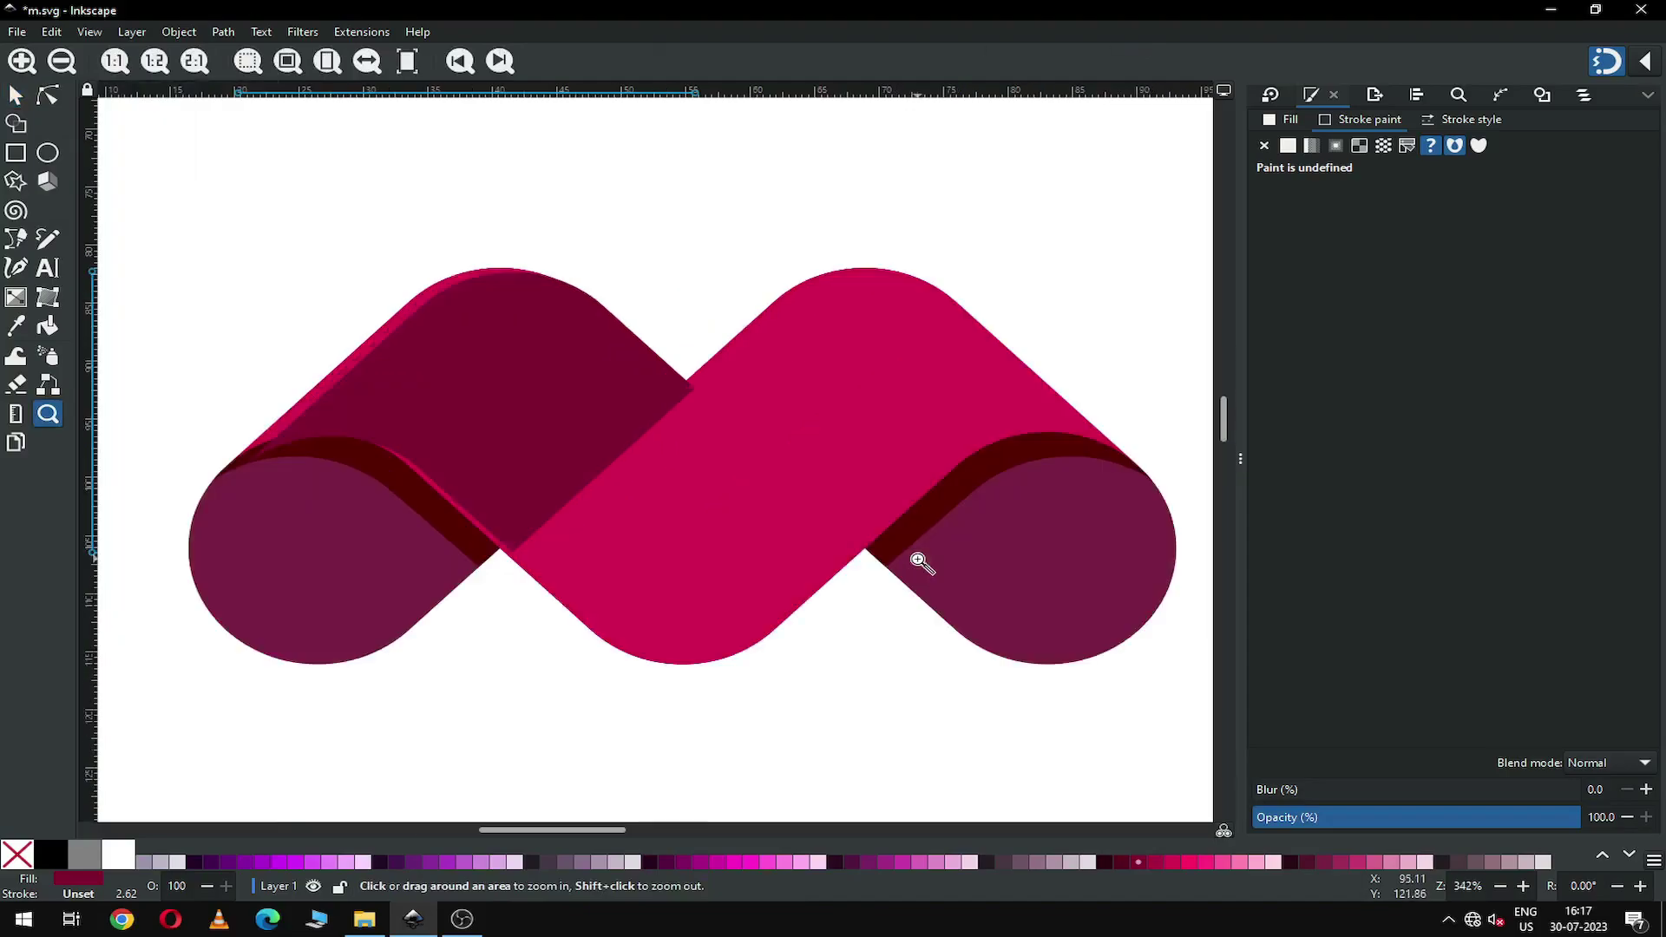
{"action": "left_click", "coordinate": [16, 99]}
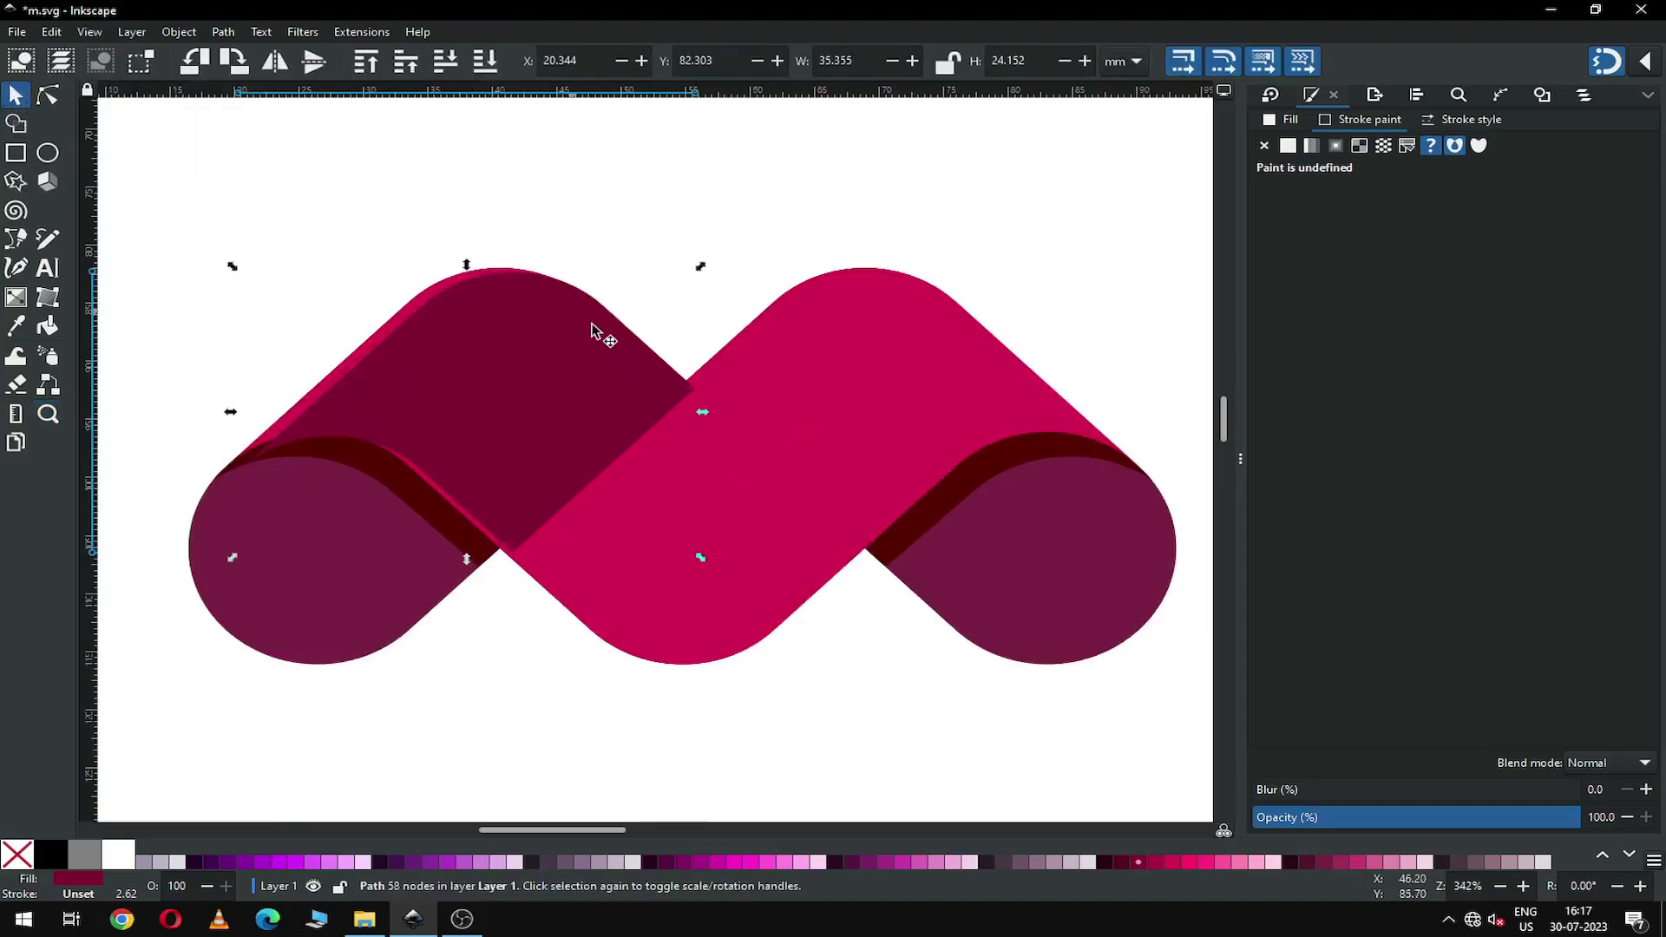
{"action": "left_click_drag", "start_coordinate": [624, 383], "coordinate": [600, 374]}
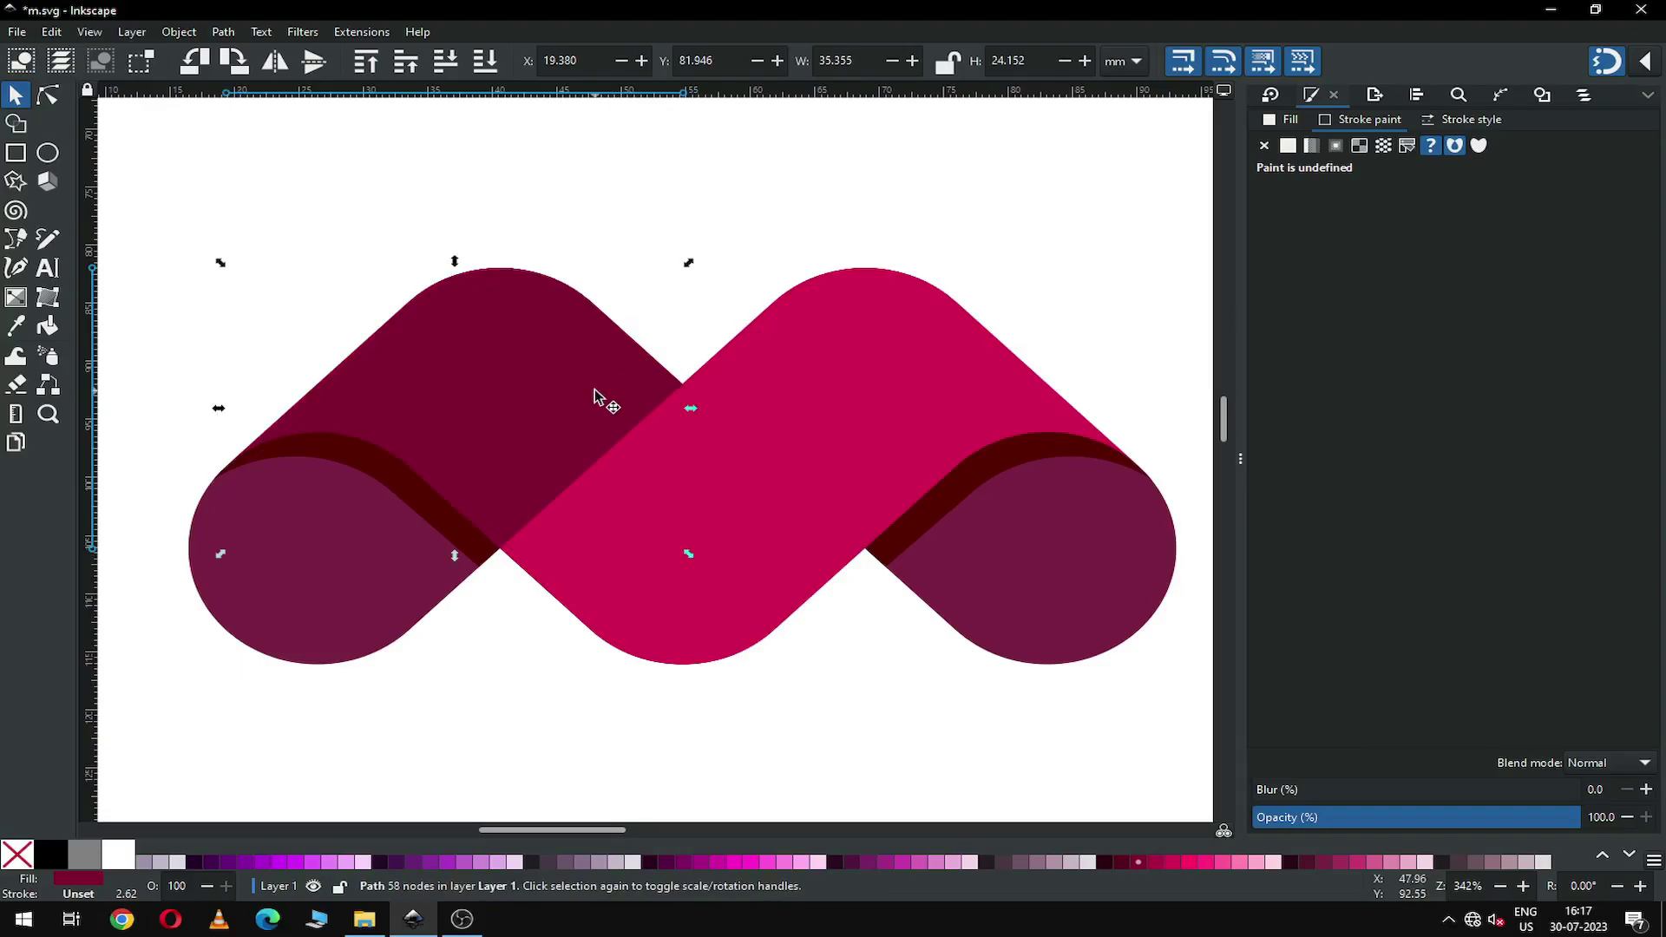
{"action": "key", "text": "minus"}
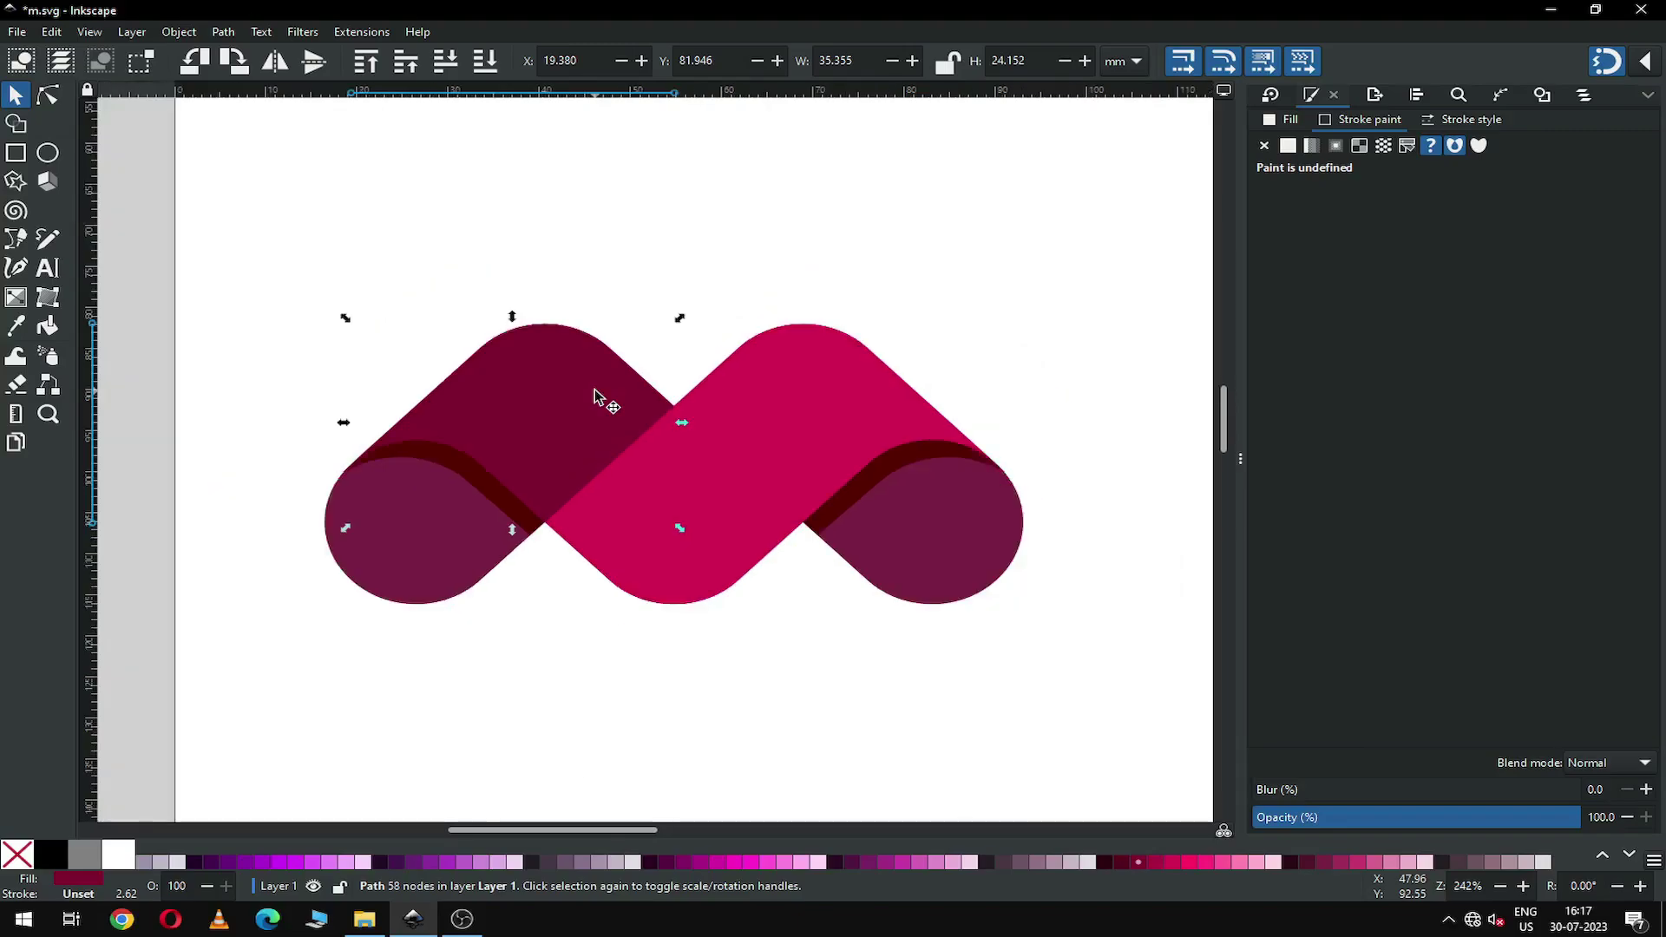
{"action": "left_click", "coordinate": [524, 662]}
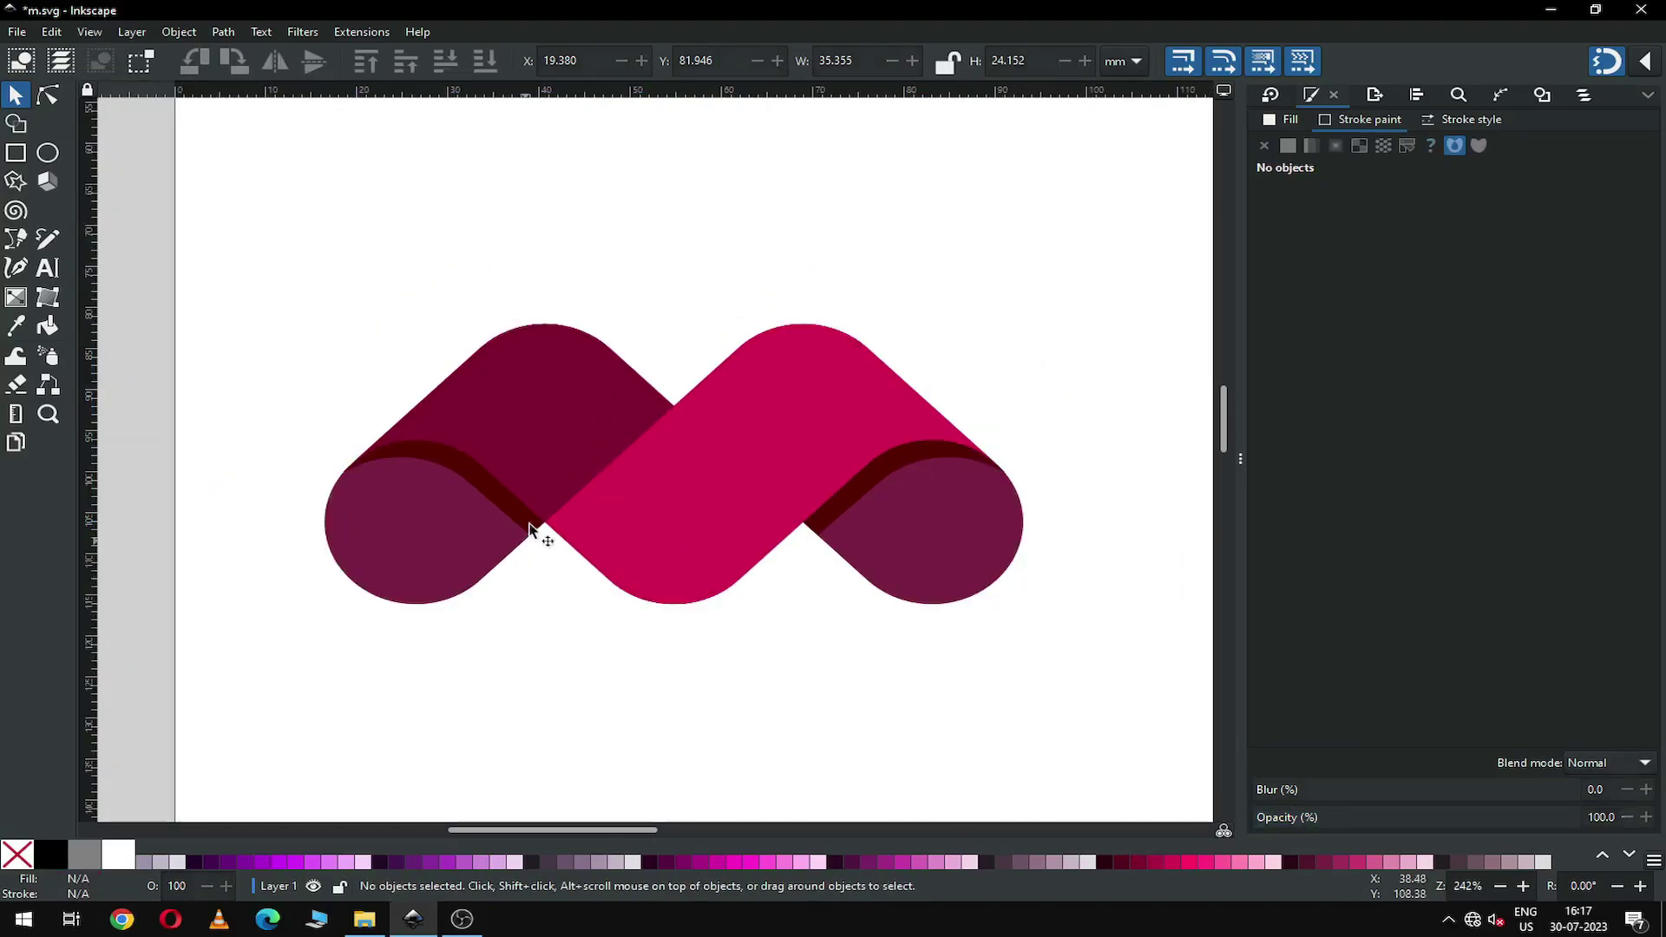
Step: Apply a linear gradient to the dark maroon segment, fading from the central fold to transparent toward the upper left
{"action": "left_click", "coordinate": [540, 467]}
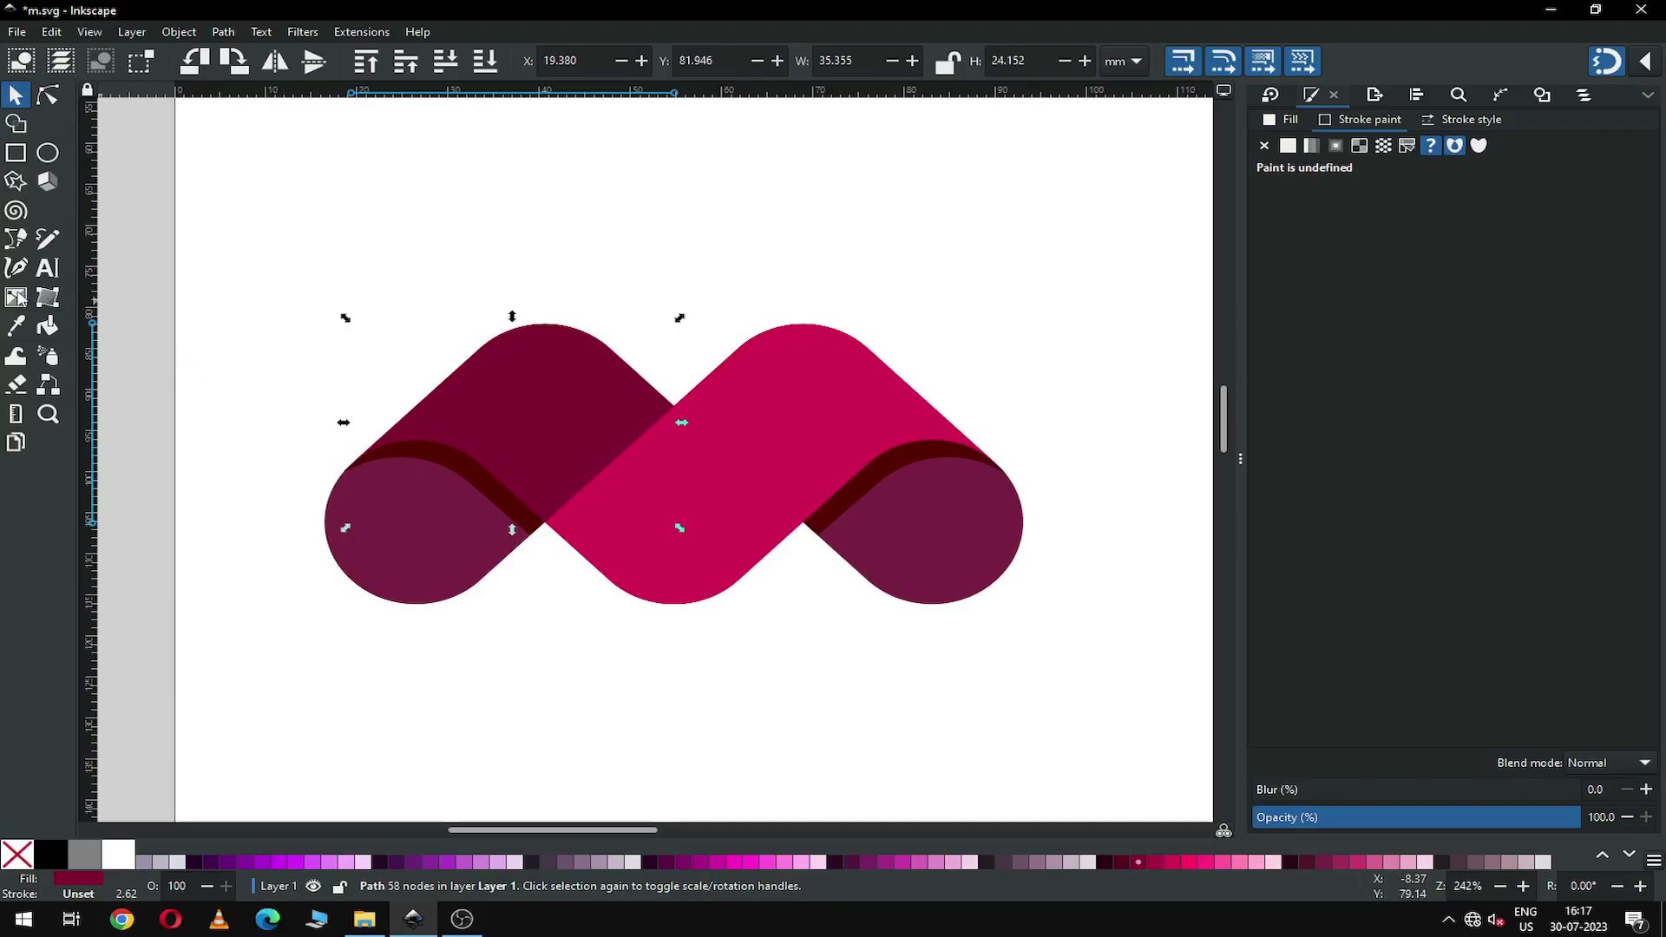
{"action": "left_click", "coordinate": [16, 298]}
{"action": "left_click_drag", "start_coordinate": [608, 465], "coordinate": [561, 397]}
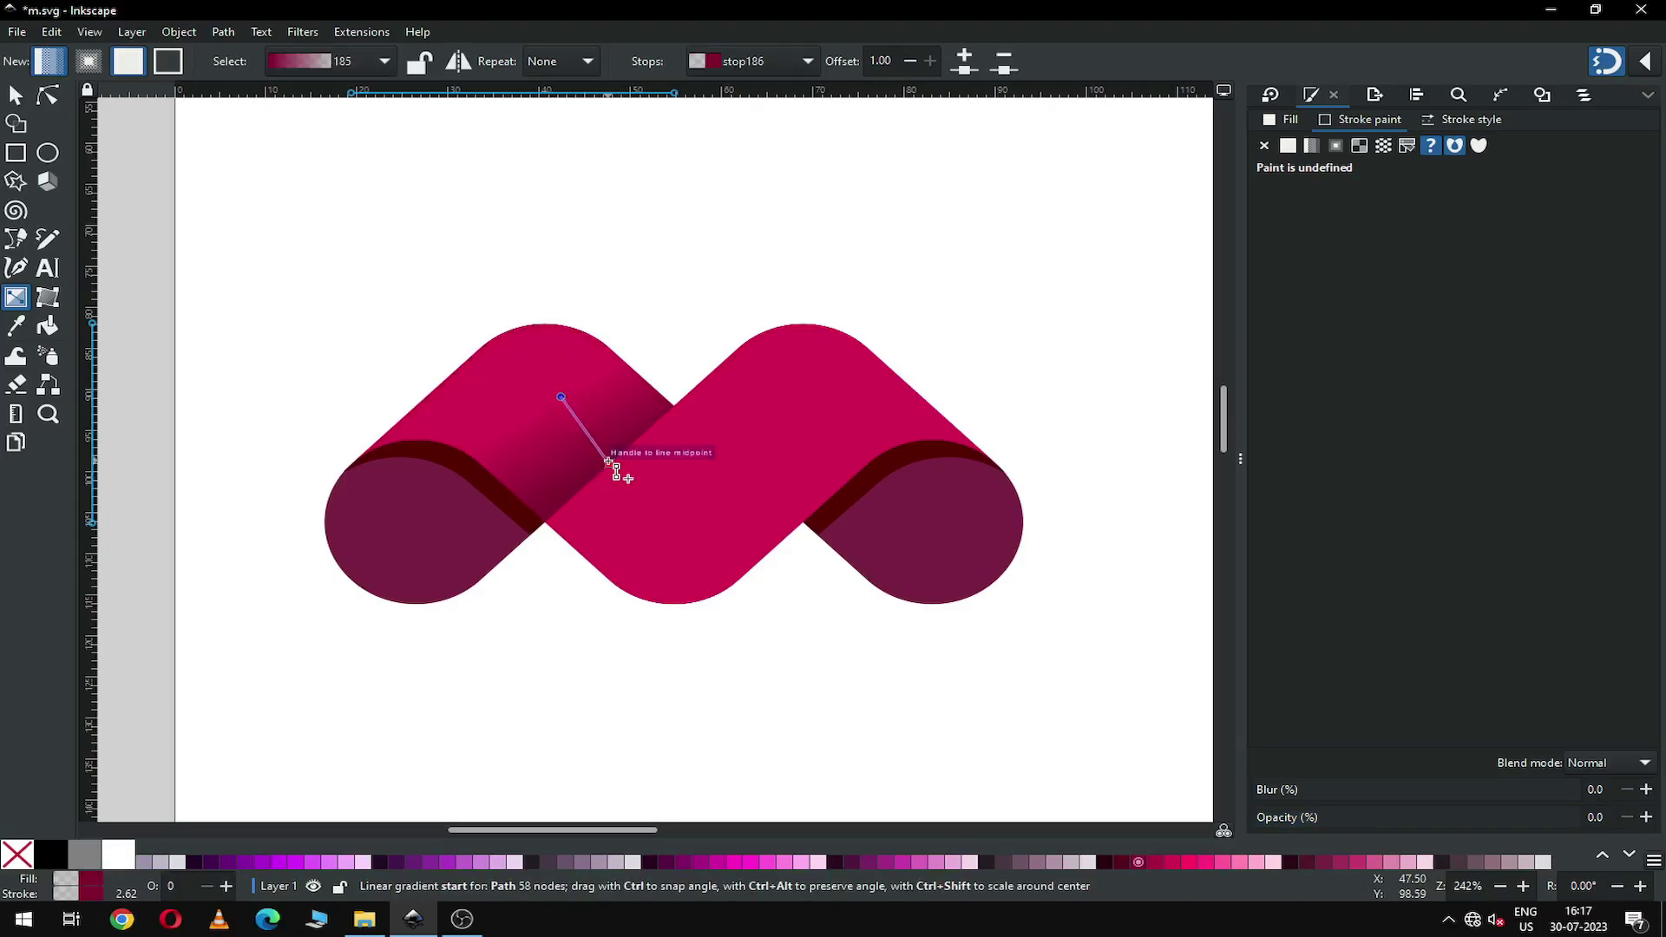
Step: Shorten the gradient and set it perpendicular to the fold, with its dark end on the segment's diagonal edge
{"action": "left_click_drag", "start_coordinate": [624, 473], "coordinate": [632, 476]}
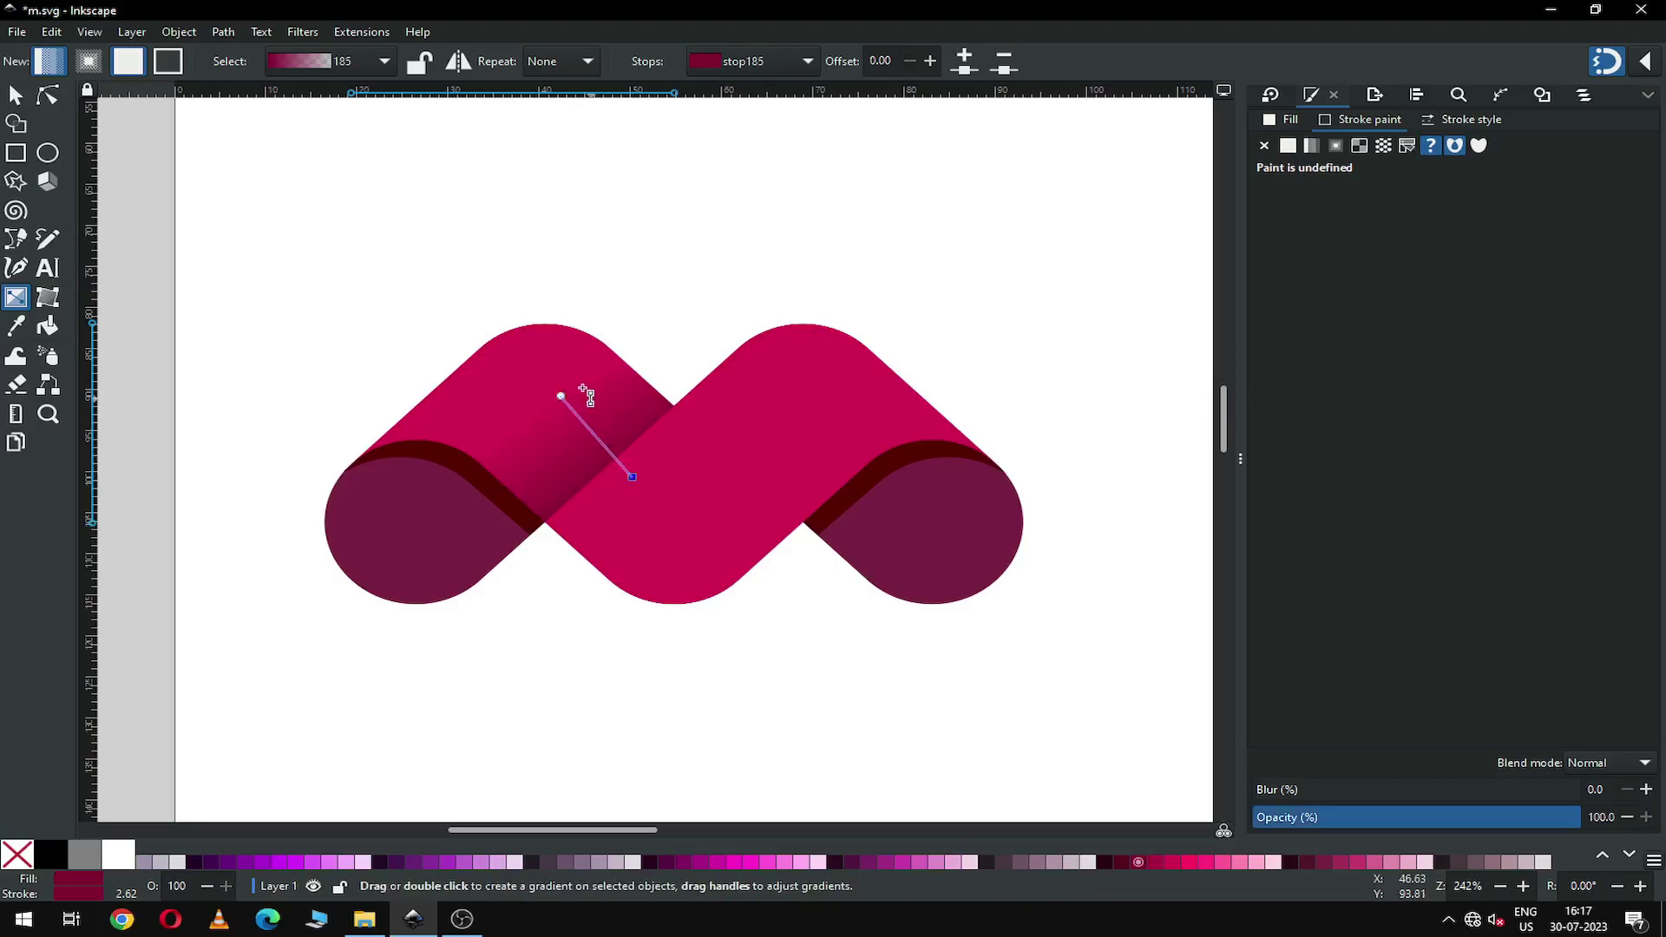
{"action": "left_click_drag", "start_coordinate": [562, 397], "coordinate": [560, 415]}
{"action": "left_click", "coordinate": [631, 476]}
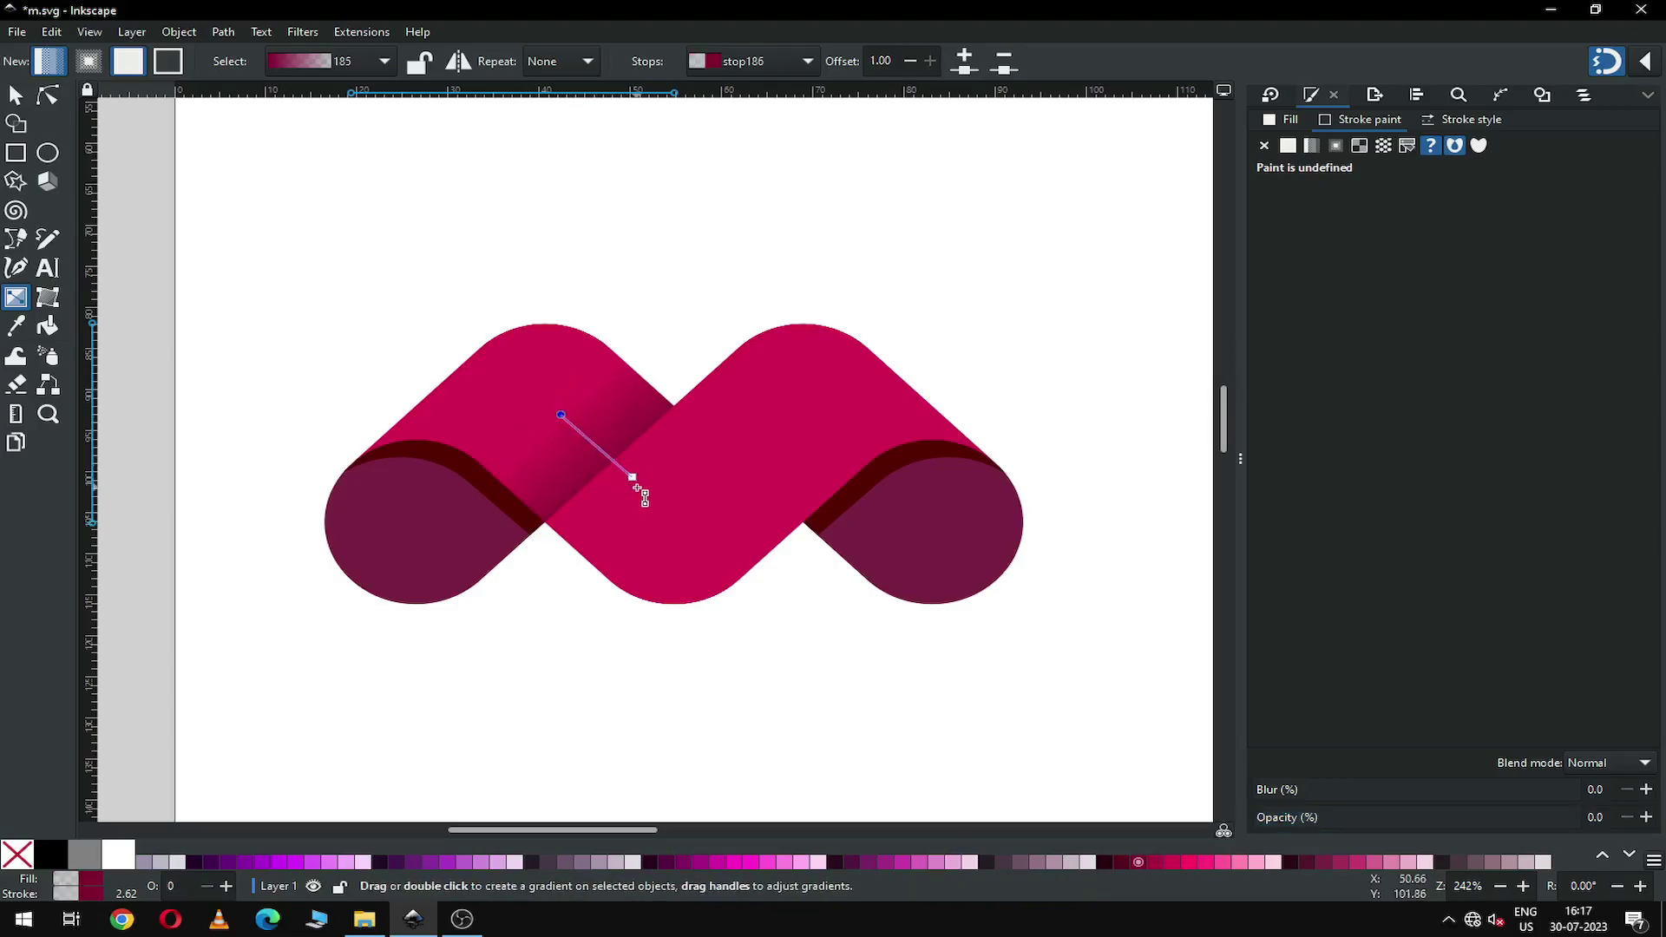
{"action": "left_click_drag", "start_coordinate": [643, 483], "coordinate": [625, 472]}
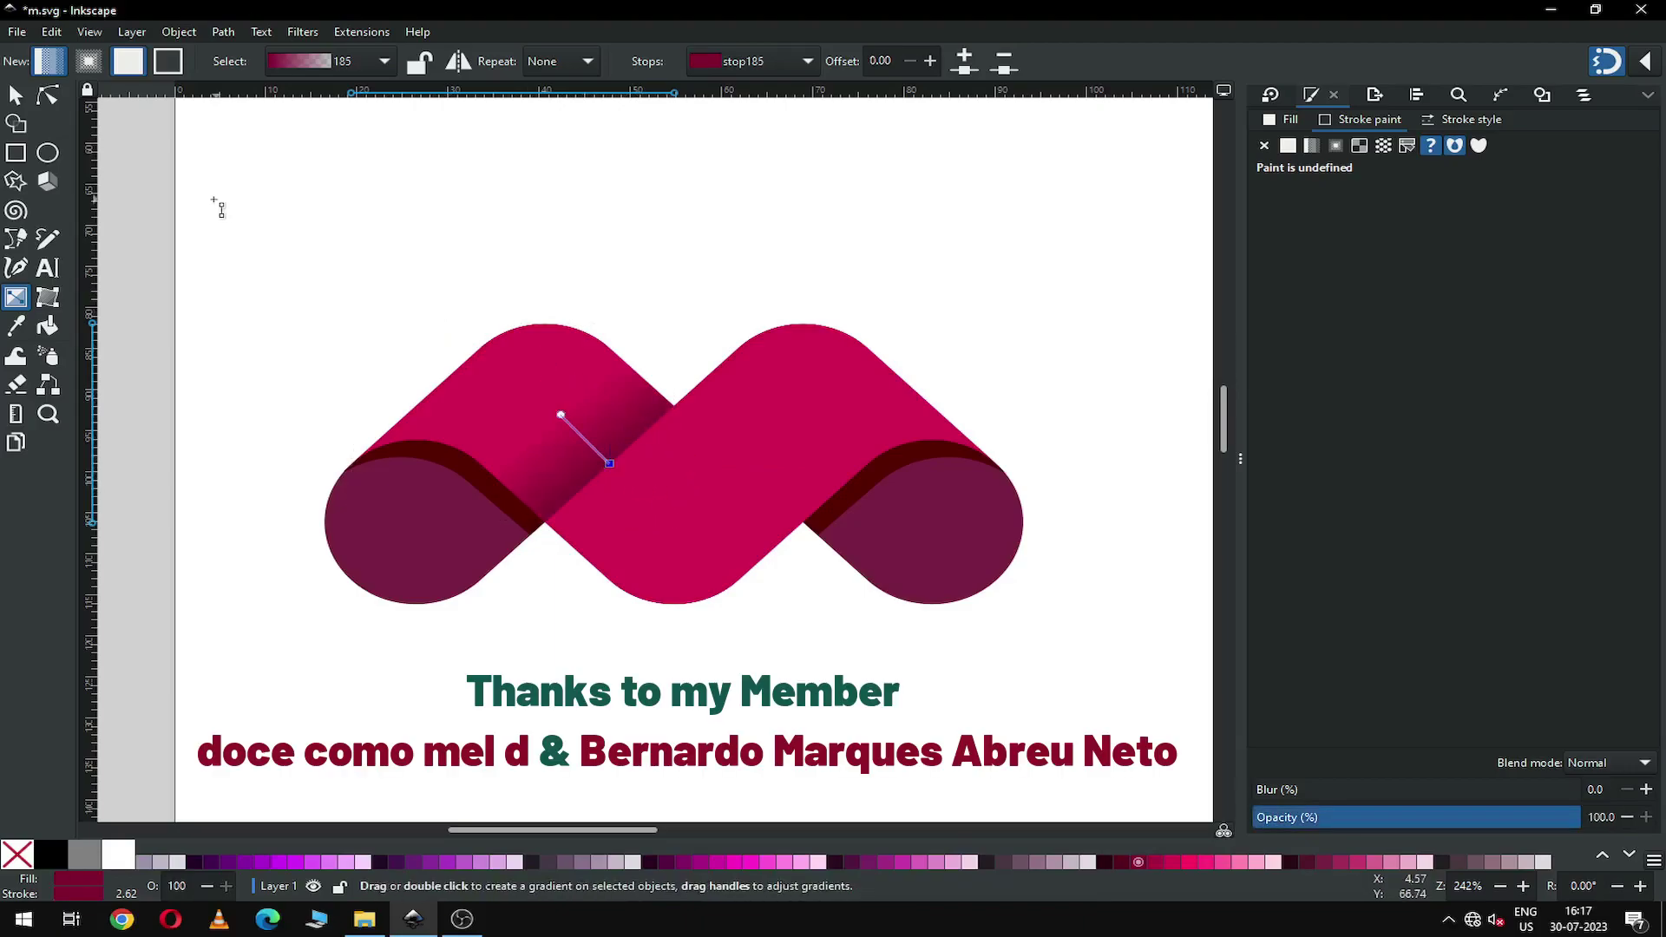
{"action": "key", "text": "s"}
{"action": "left_click", "coordinate": [481, 264]}
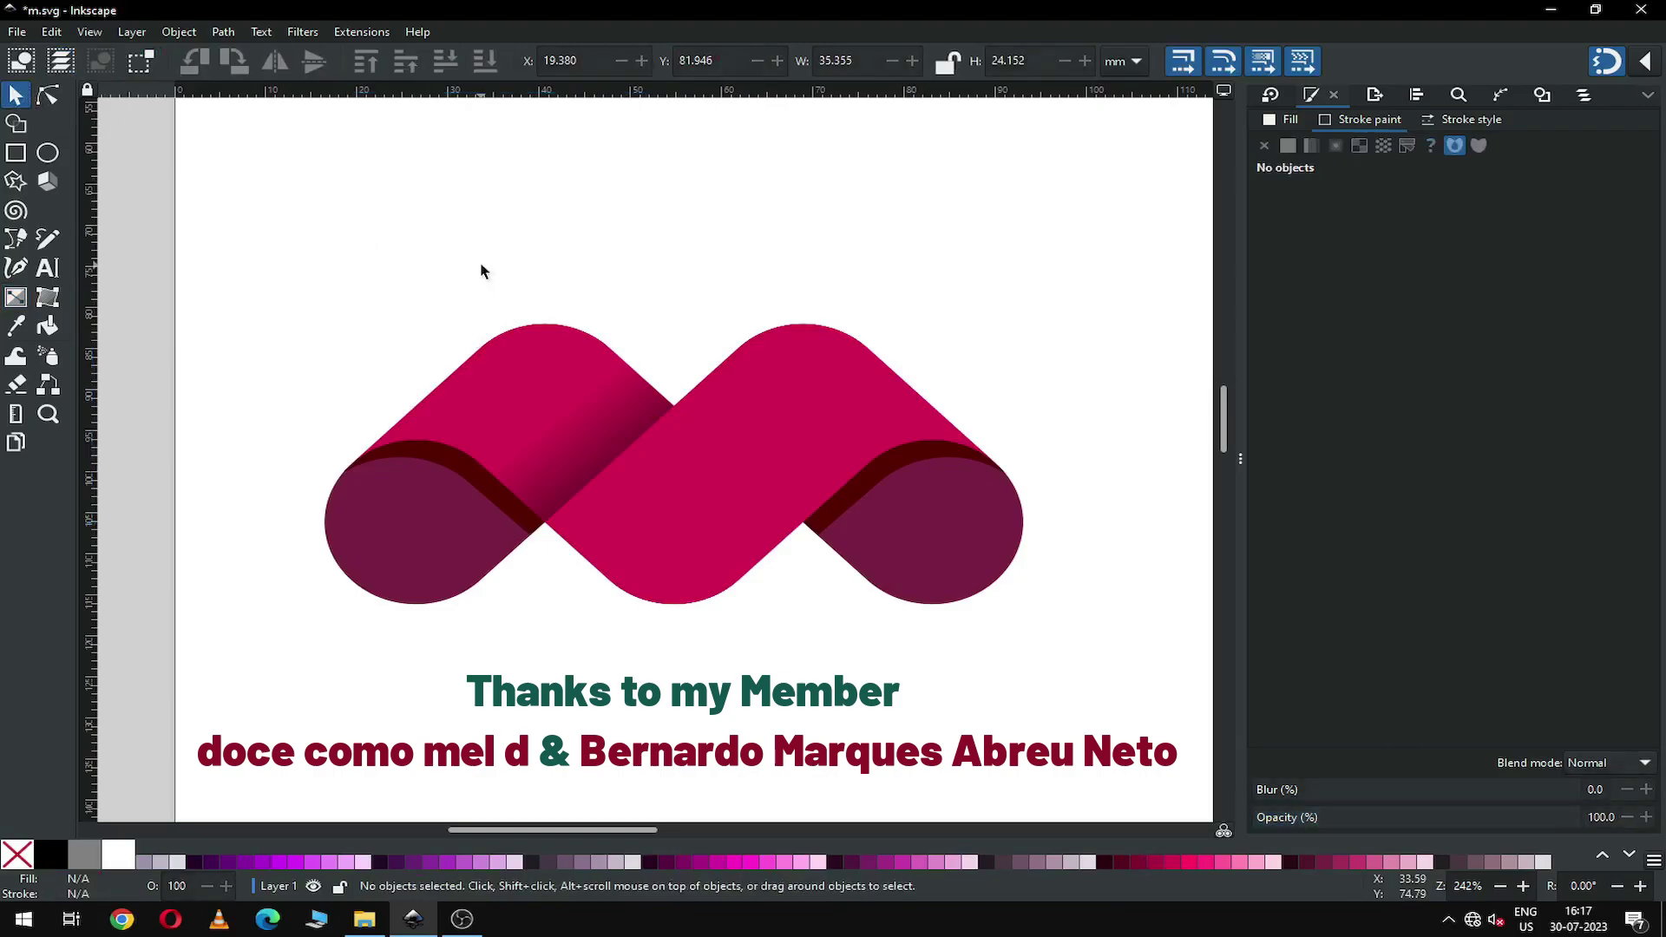